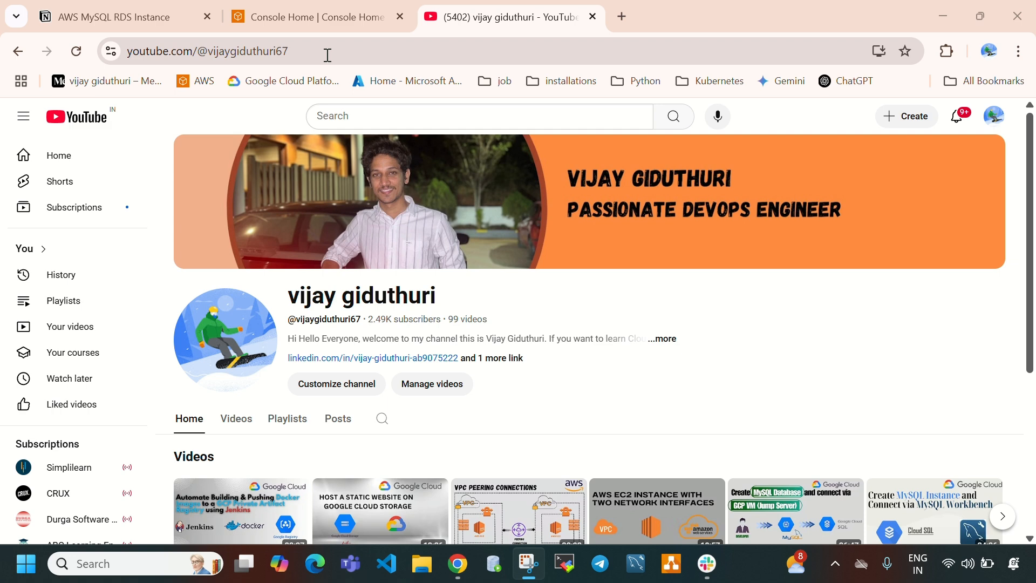
- Switch to the AWS console, search its services for rds and open the Aurora and RDS service
click(323, 19)
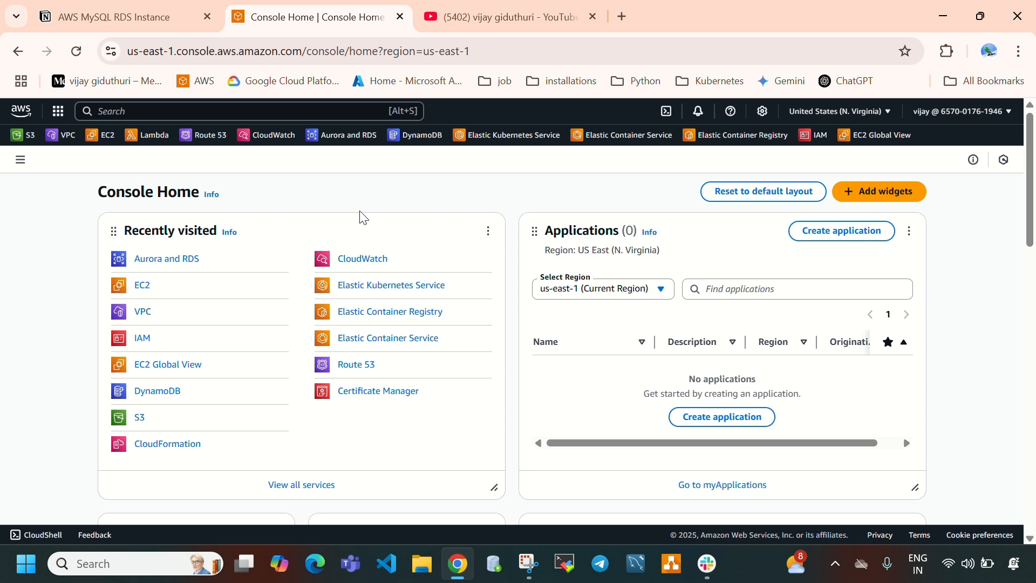
click(288, 112)
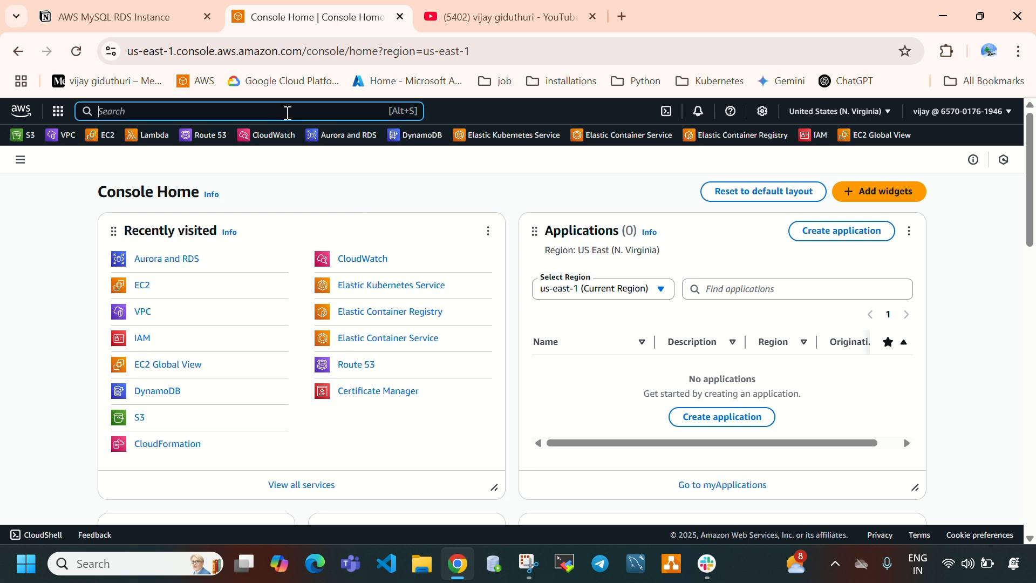
text(rds)
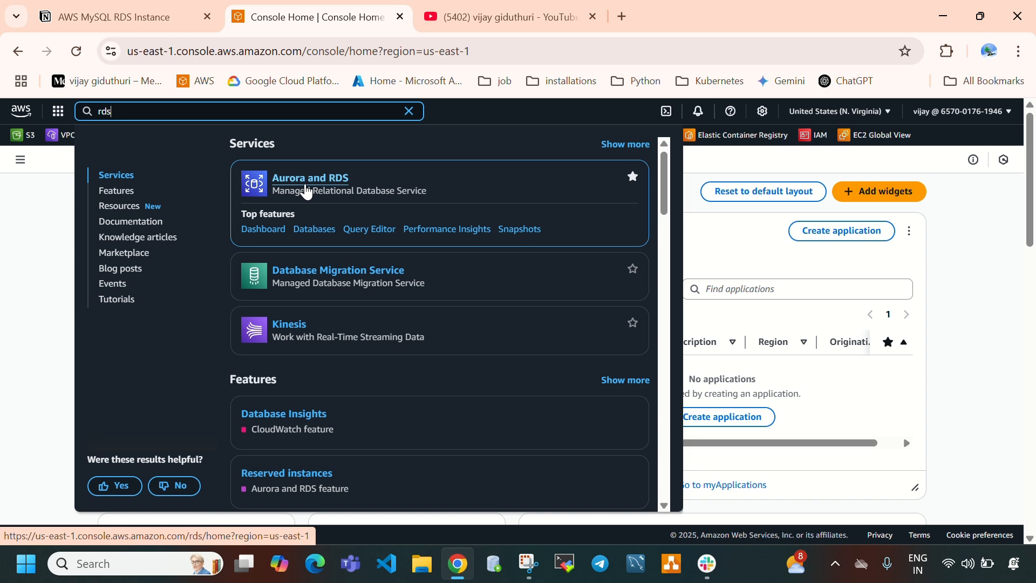
click(306, 190)
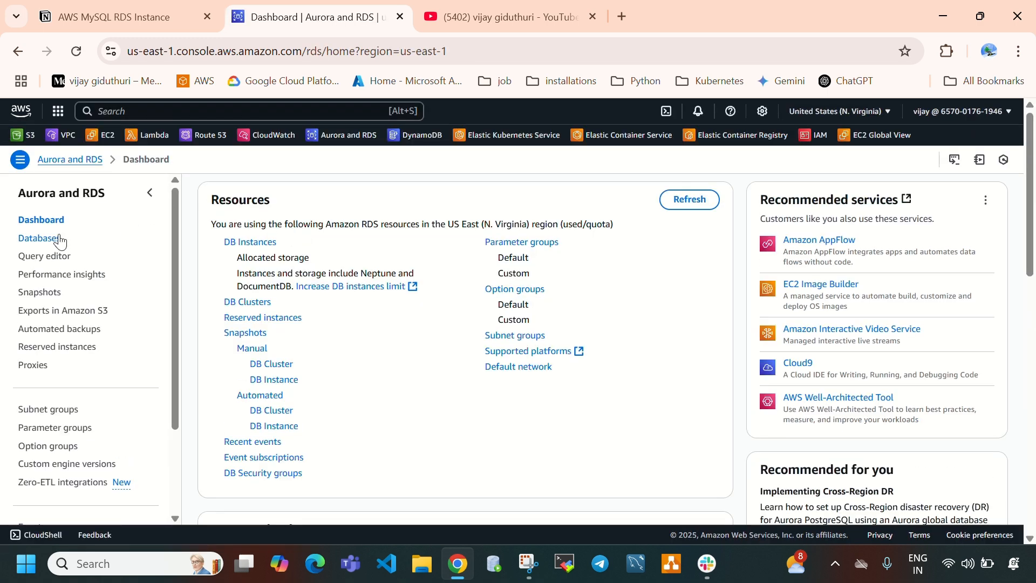
- Open the list of RDS databases and start creating a new database
click(57, 245)
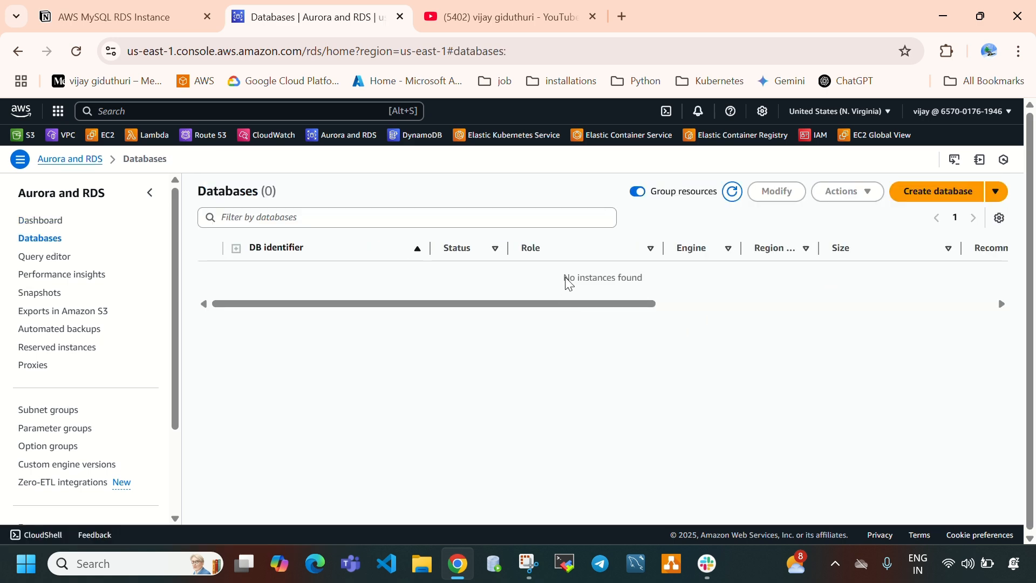
drag(564, 279, 641, 279)
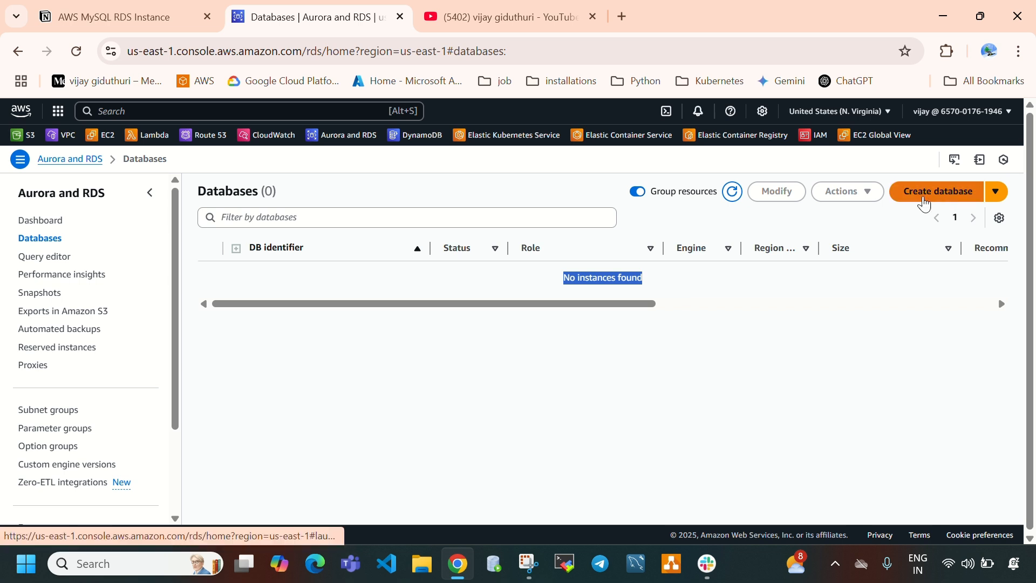
click(928, 197)
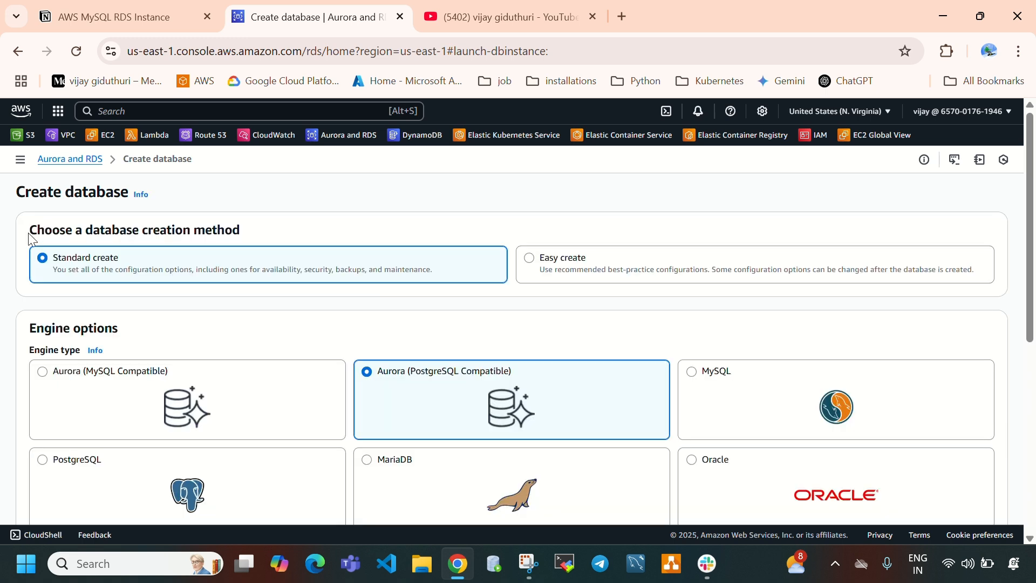
- Select MySQL as the engine type for the Standard create database and close the help panel
drag(38, 230, 319, 231)
click(318, 231)
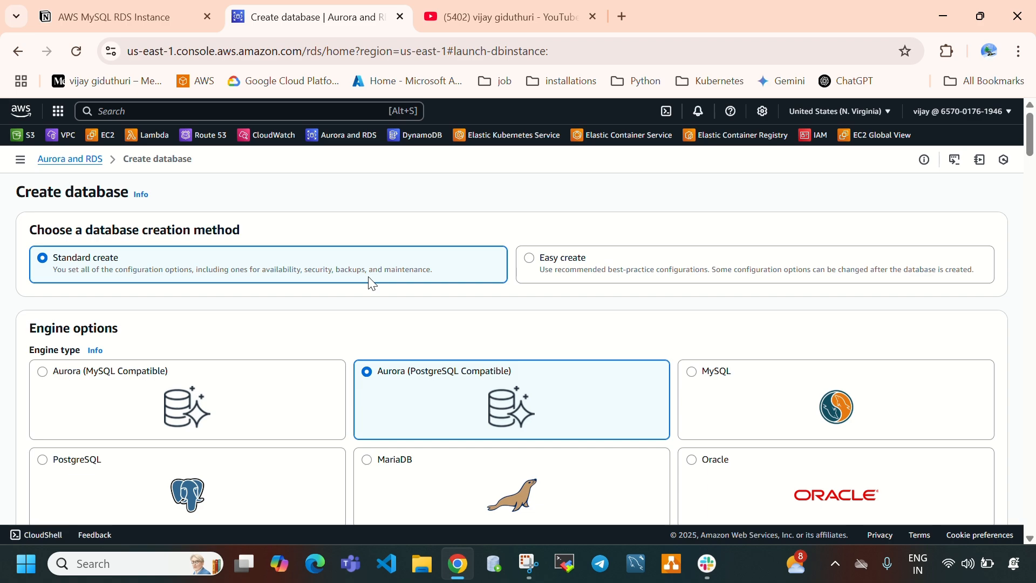
scroll(443, 341, down, 15)
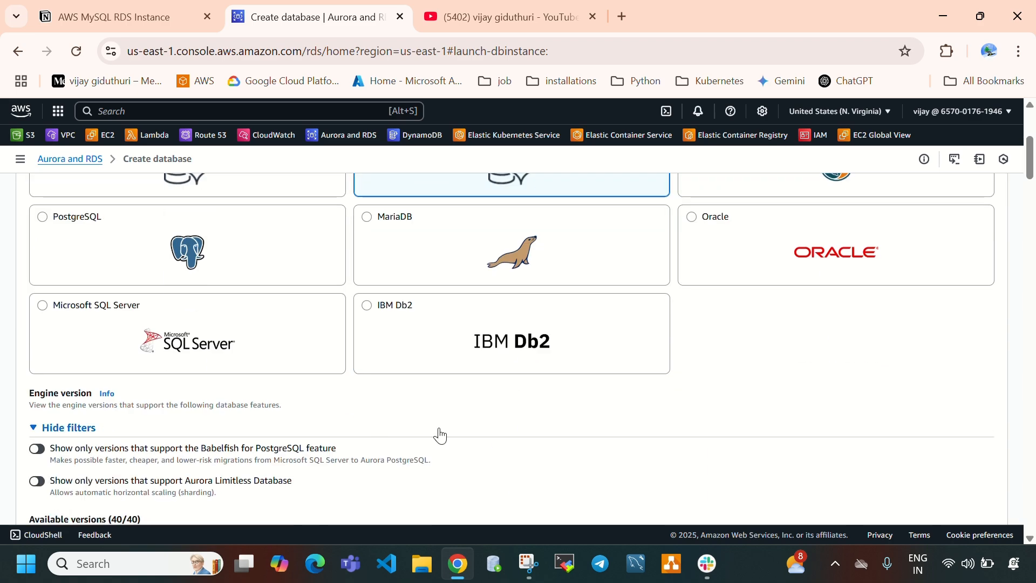
scroll(414, 361, down, 5)
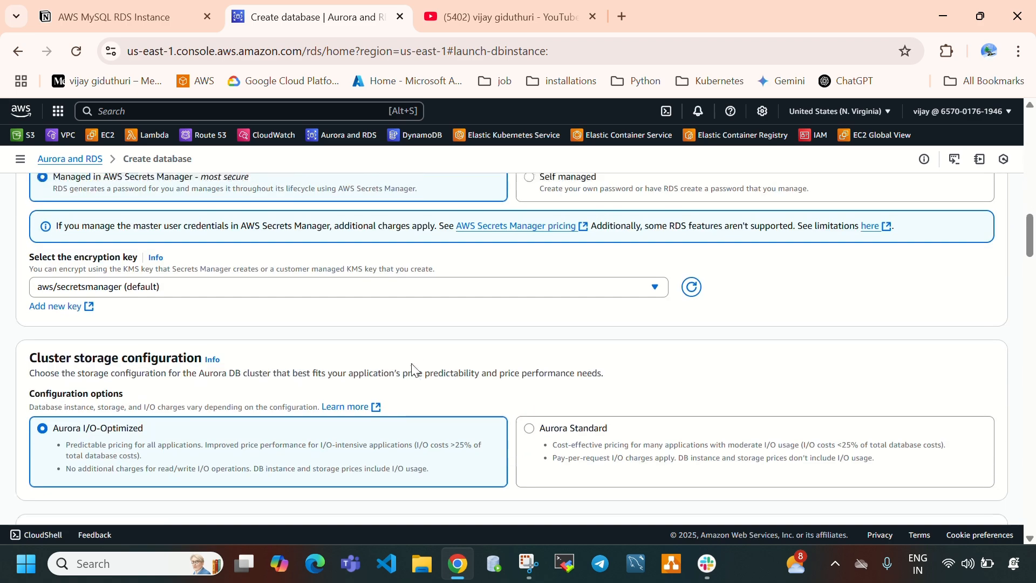
scroll(412, 367, up, 10)
scroll(232, 328, up, 5)
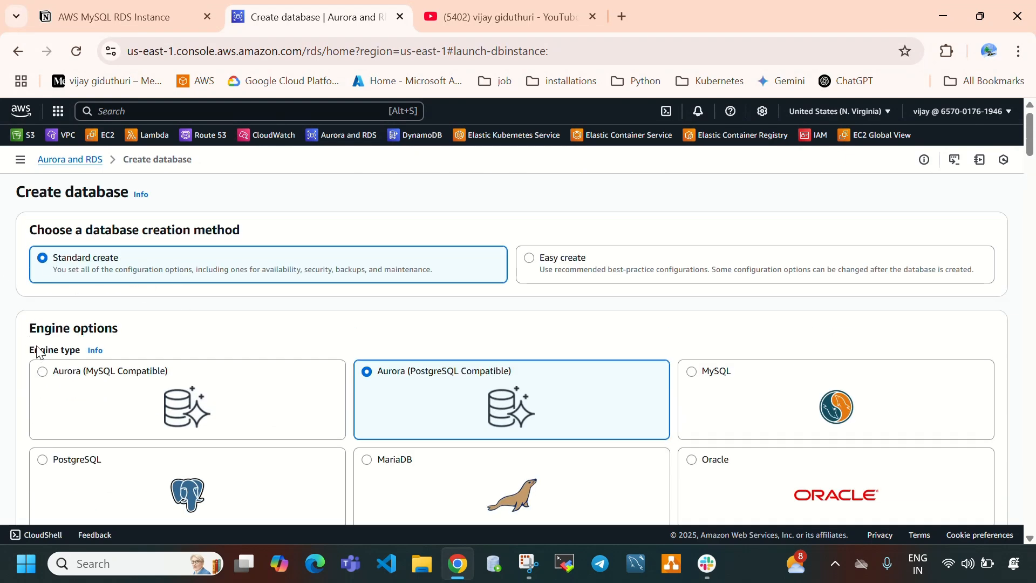
scroll(289, 420, down, 1)
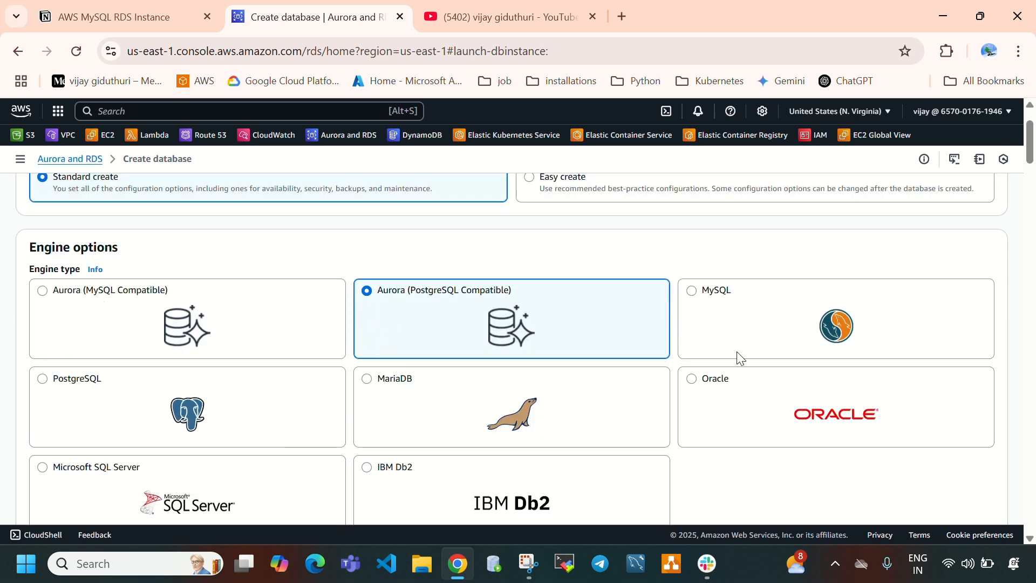
scroll(442, 396, down, 1)
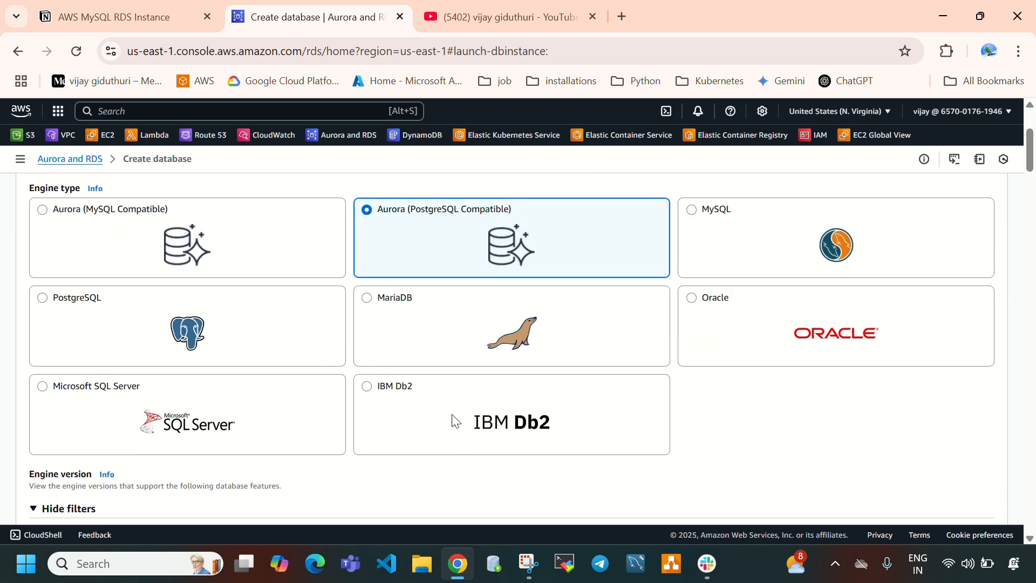
click(773, 256)
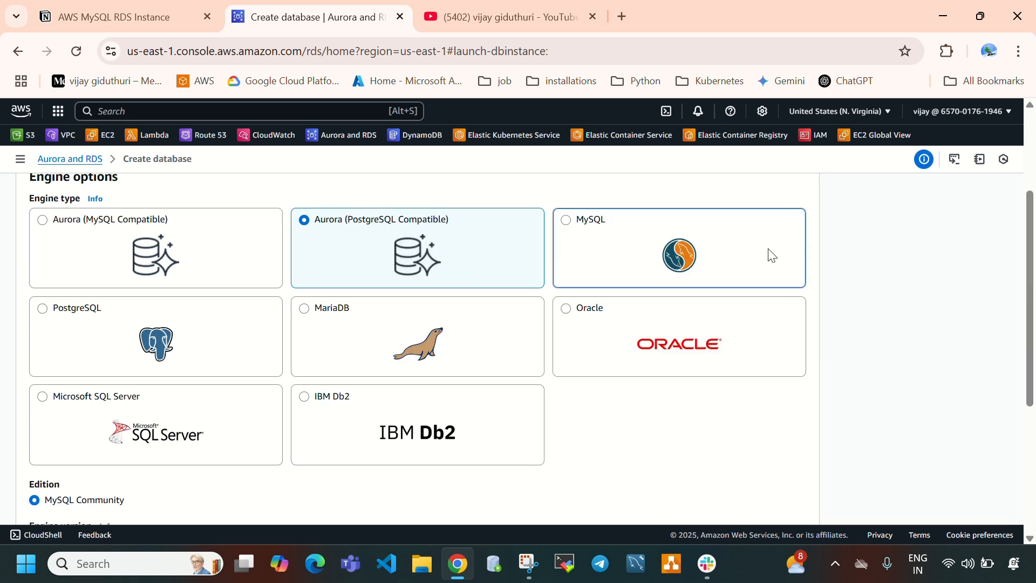
click(1001, 195)
- Examine the MySQL edition, the version filters and the list of available engine versions
scroll(567, 294, down, 2)
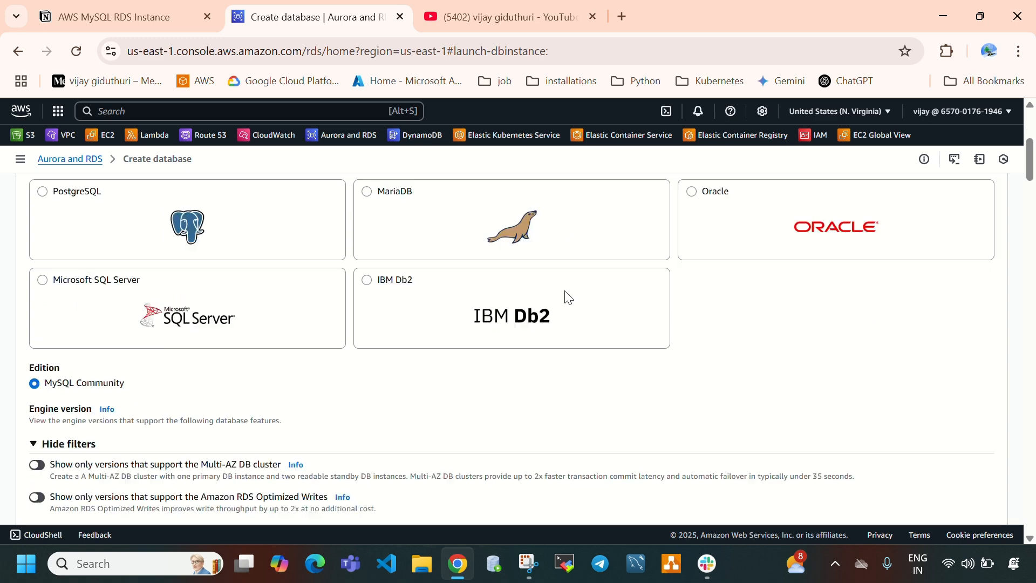
scroll(568, 294, down, 1)
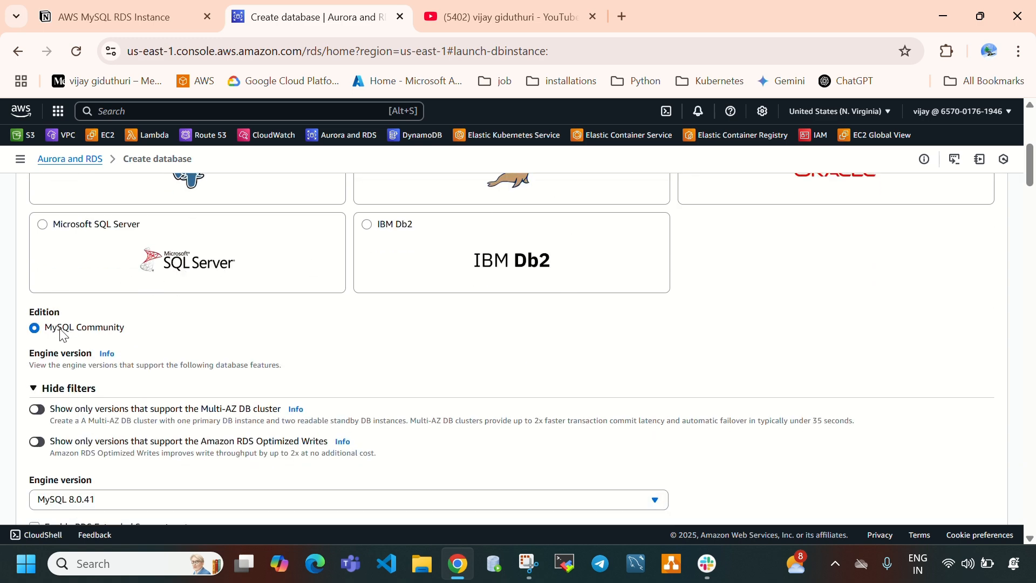
scroll(230, 417, down, 1)
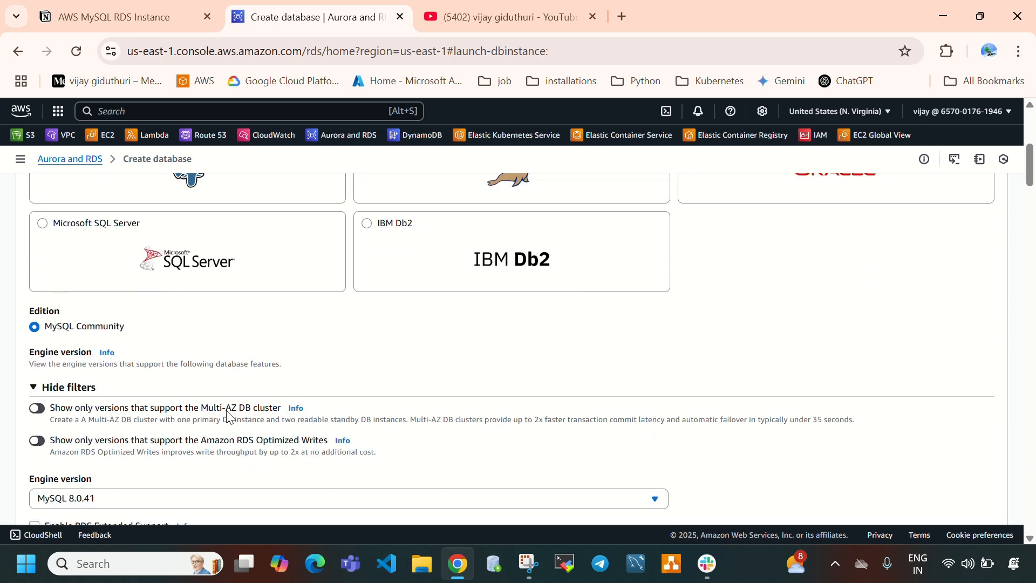
scroll(228, 416, down, 2)
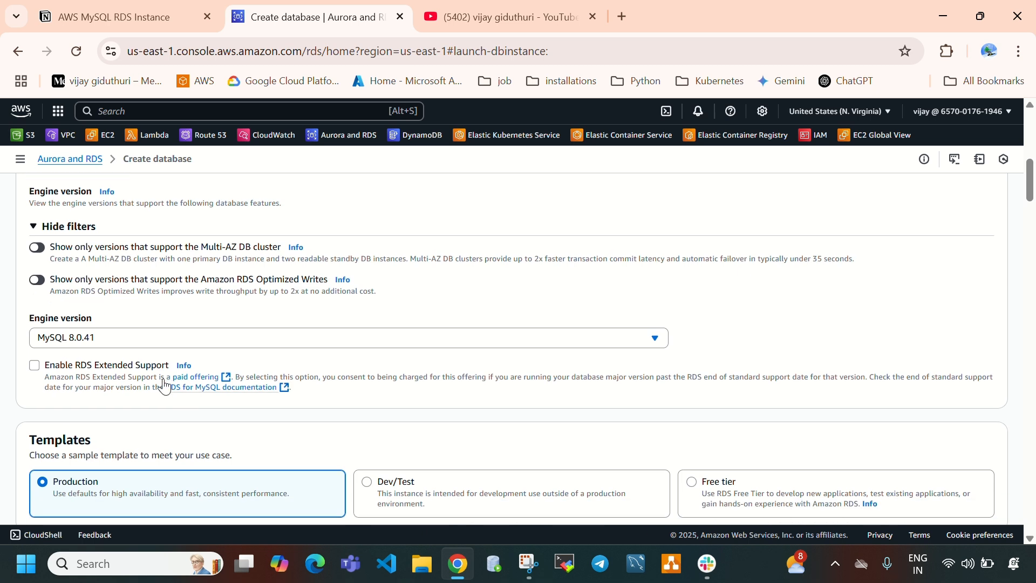
click(93, 345)
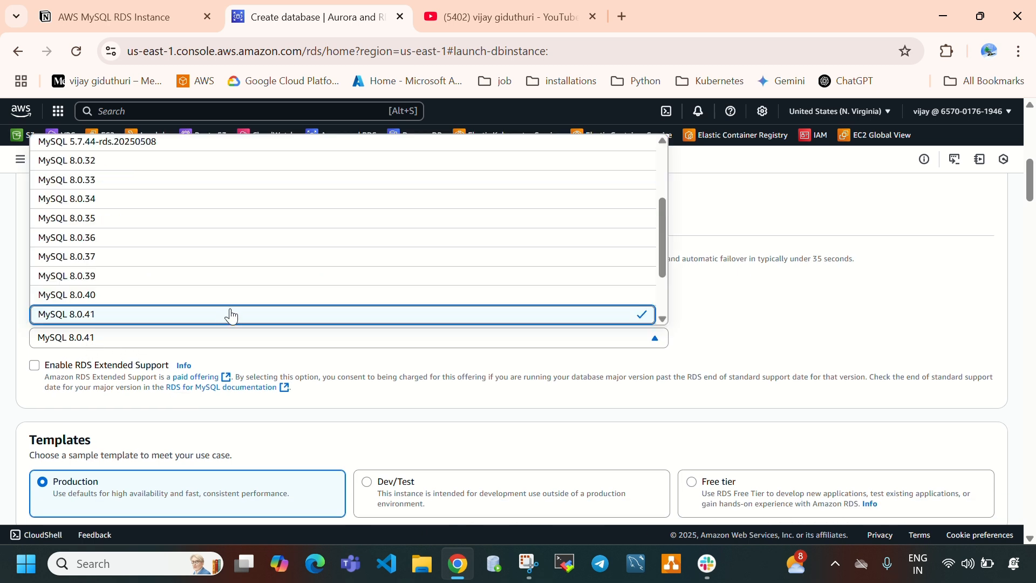
scroll(229, 269, down, 2)
scroll(229, 268, down, 3)
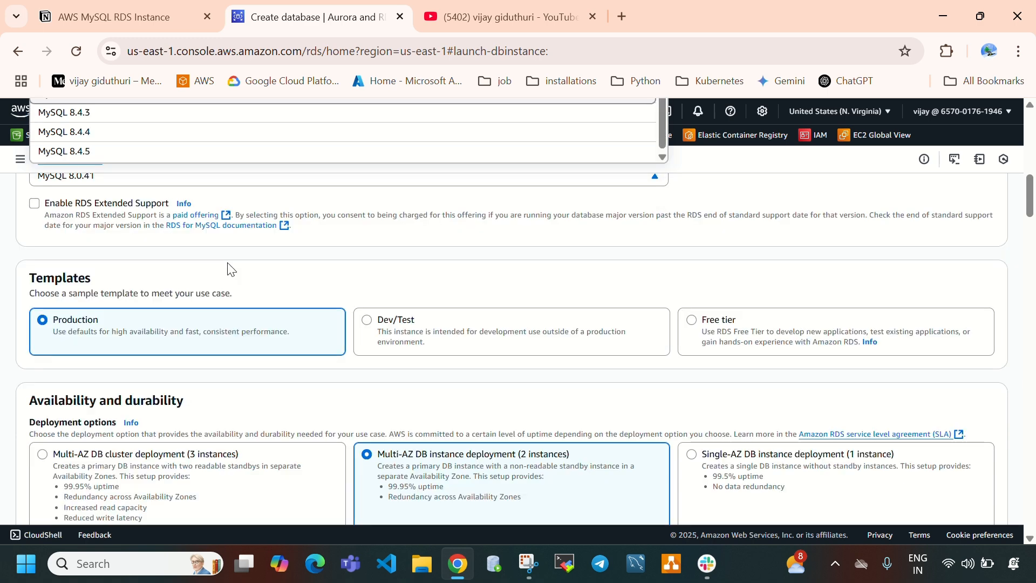
scroll(227, 269, up, 6)
scroll(232, 253, up, 4)
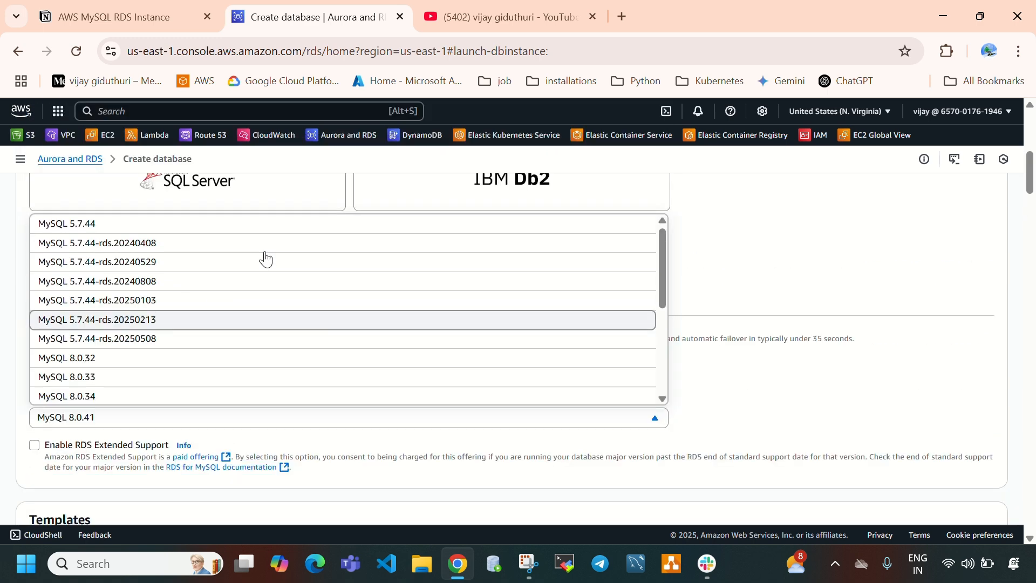
click(696, 294)
scroll(215, 303, down, 2)
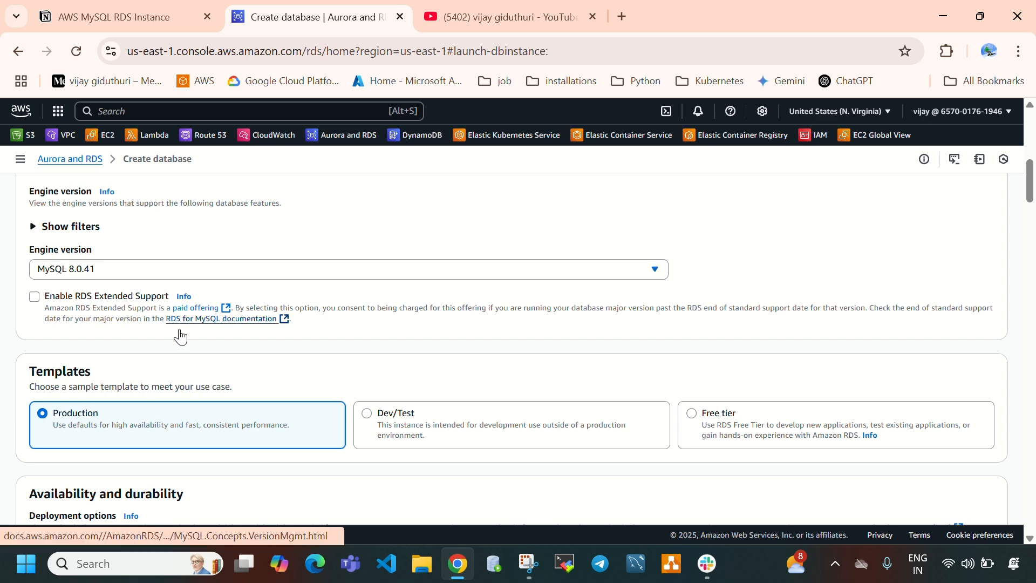
- Select the Free tier template and check which deployment option it allows
scroll(178, 333, down, 2)
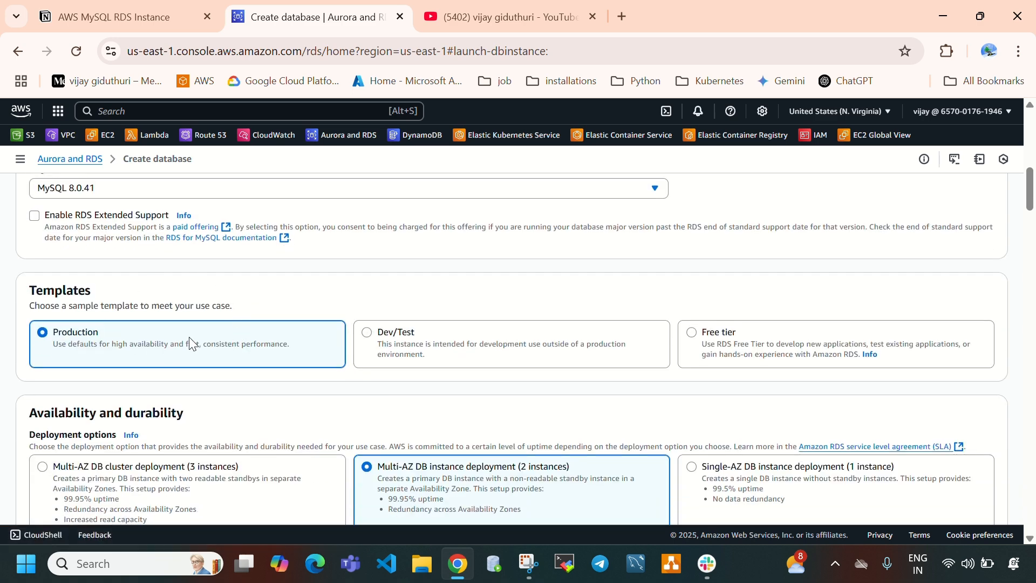
scroll(187, 337, down, 1)
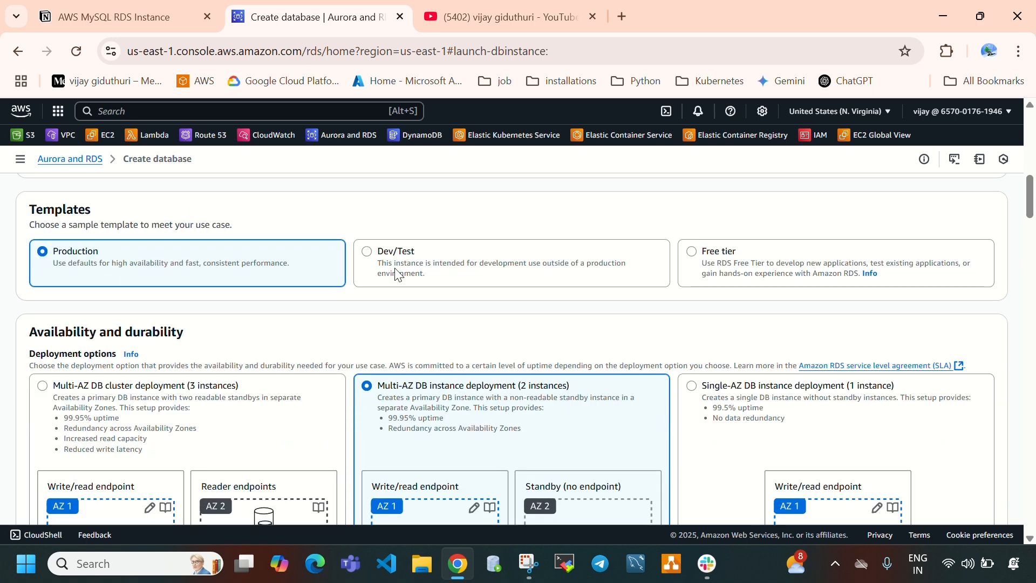
click(769, 275)
scroll(713, 313, down, 1)
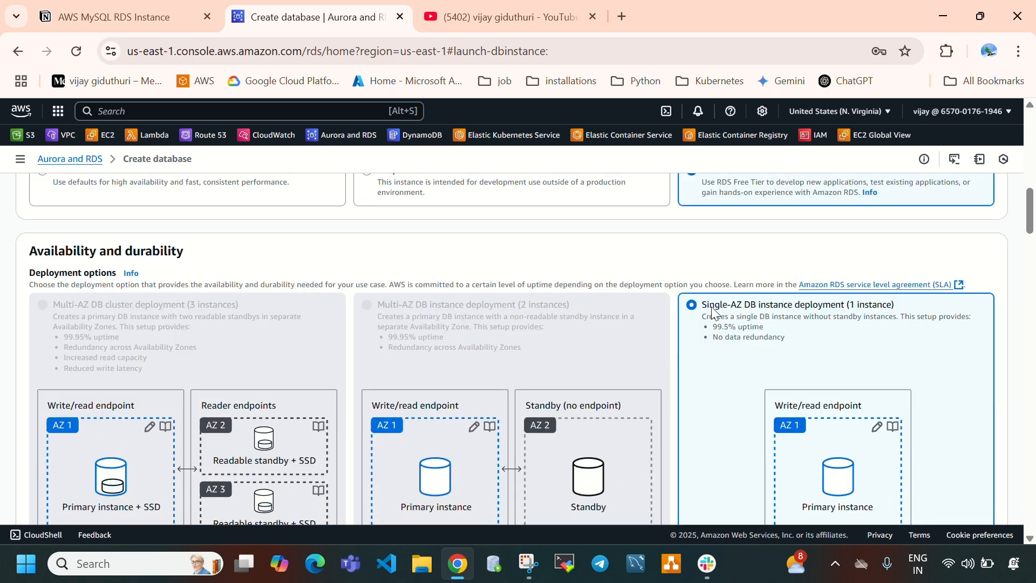
drag(707, 309, 878, 308)
- Select the Production template and examine the Multi-AZ DB cluster deployment with 3 instances
scroll(480, 319, up, 1)
click(173, 264)
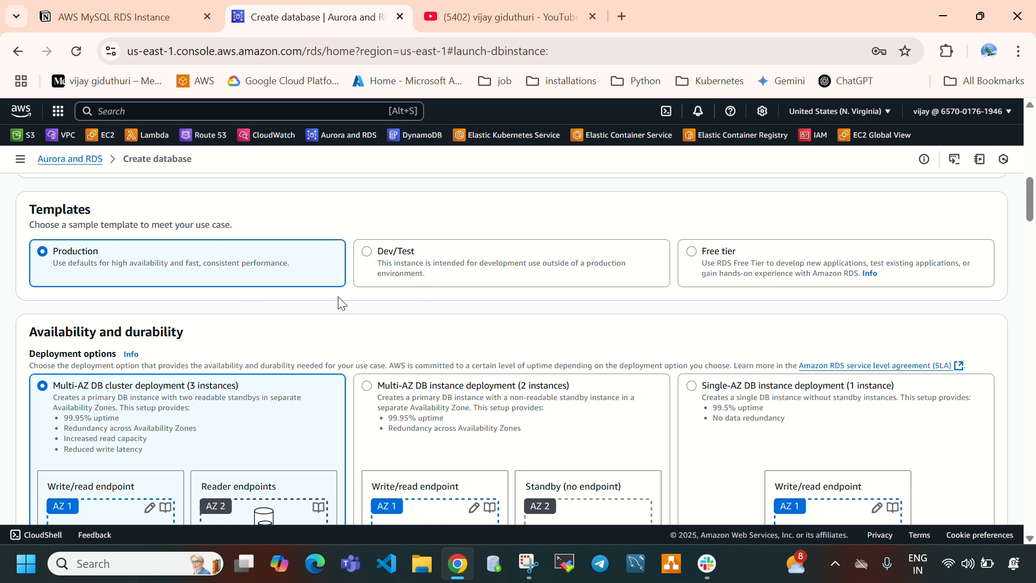
scroll(423, 312, down, 1)
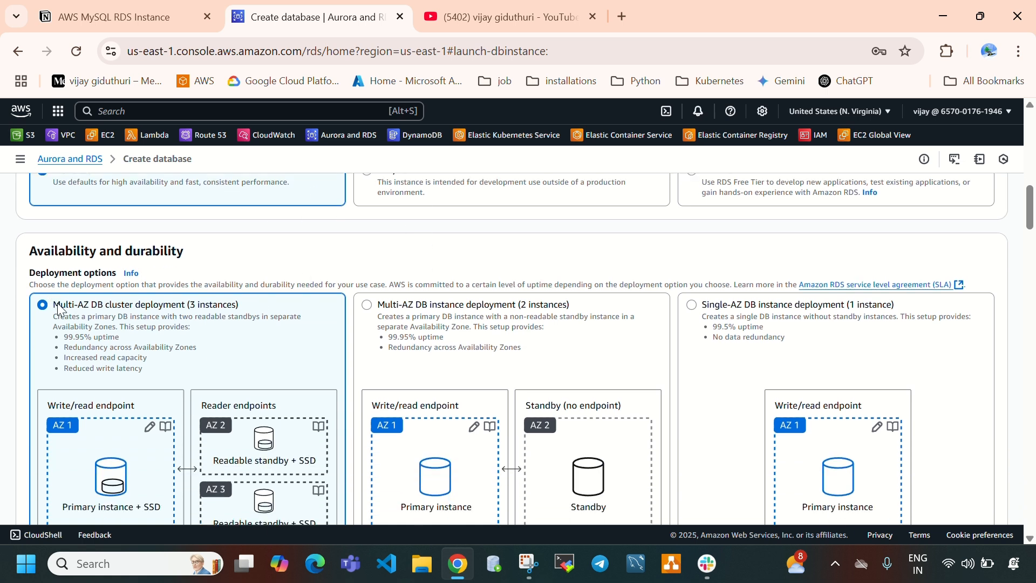
drag(60, 305, 236, 304)
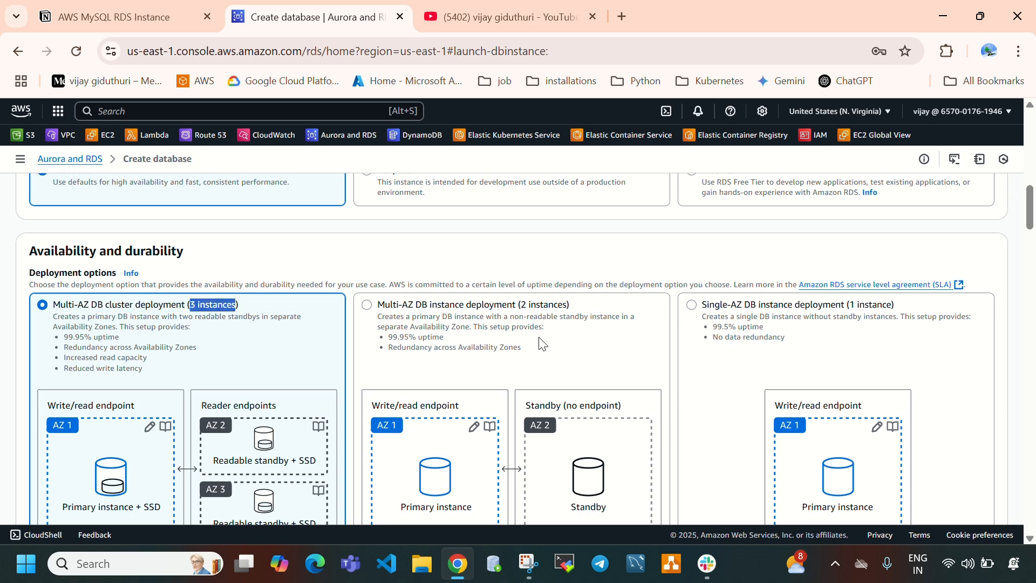
- Switch the deployment to Multi-AZ DB instance with 2 instances and back to Multi-AZ DB cluster with 3 instances
drag(522, 306, 566, 307)
scroll(520, 366, up, 1)
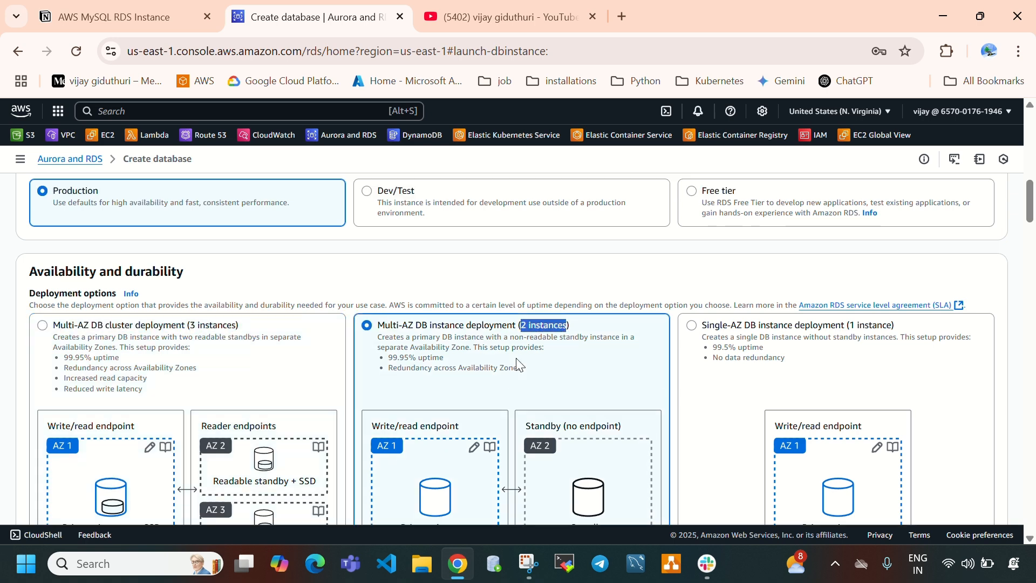
scroll(187, 282, down, 2)
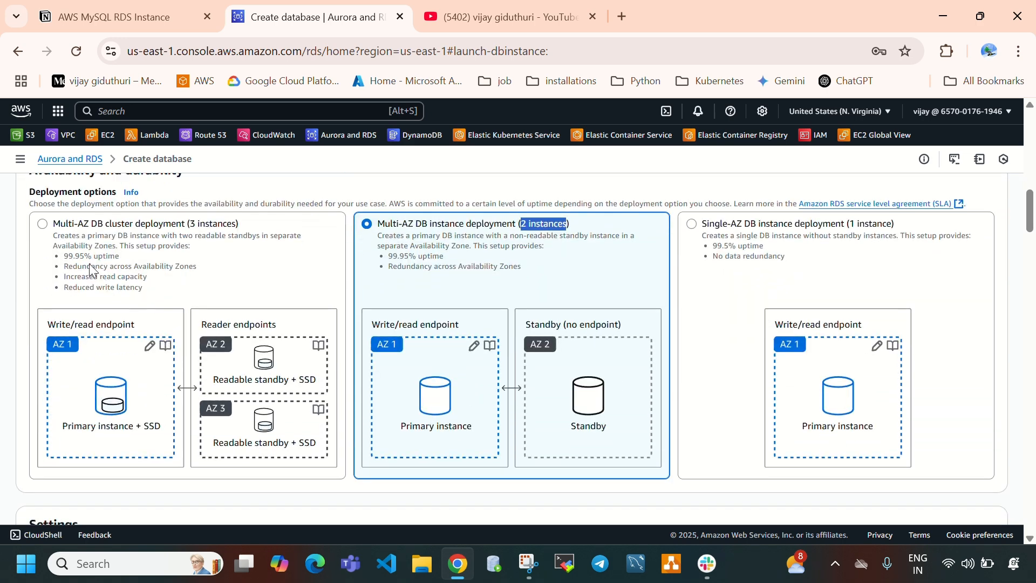
click(79, 248)
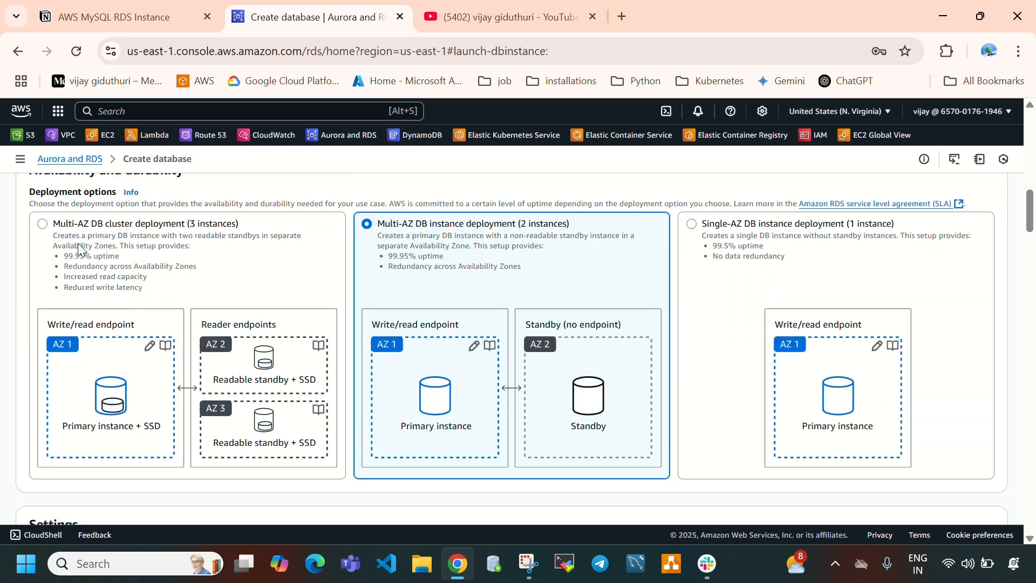
click(80, 249)
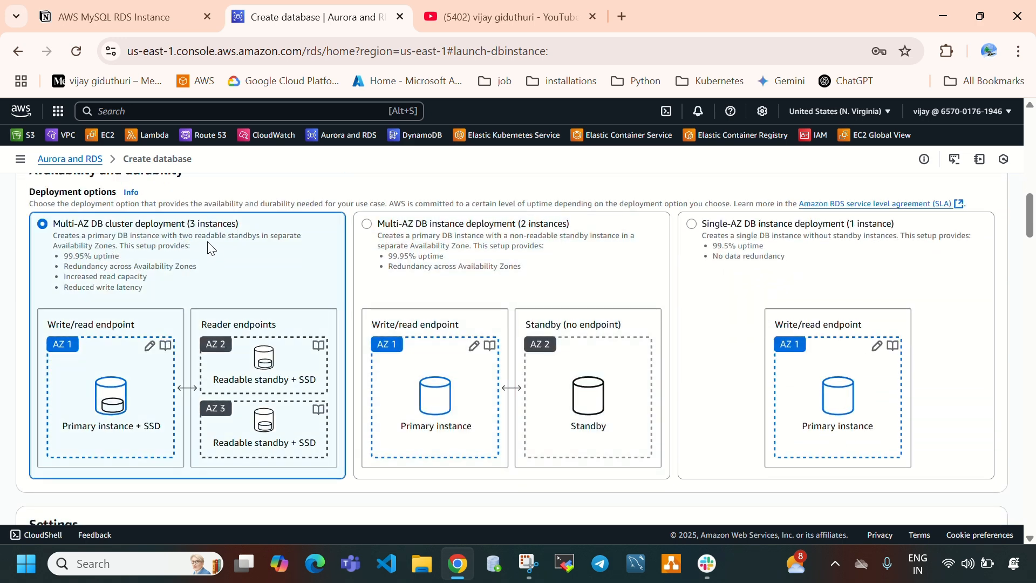
- Select the Dev/Test template and the Multi-AZ DB instance deployment with 2 instances
scroll(217, 293, up, 3)
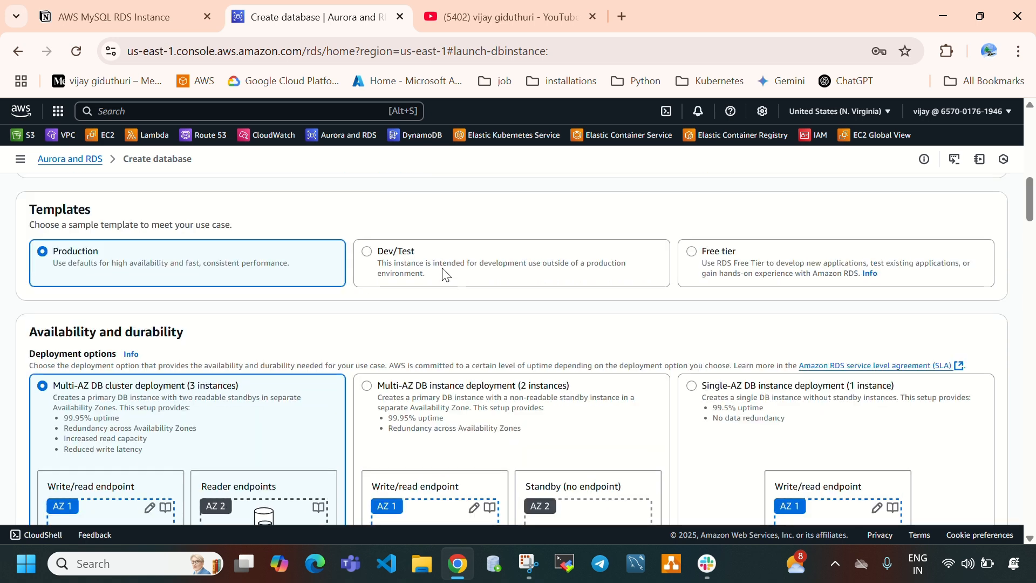
click(435, 273)
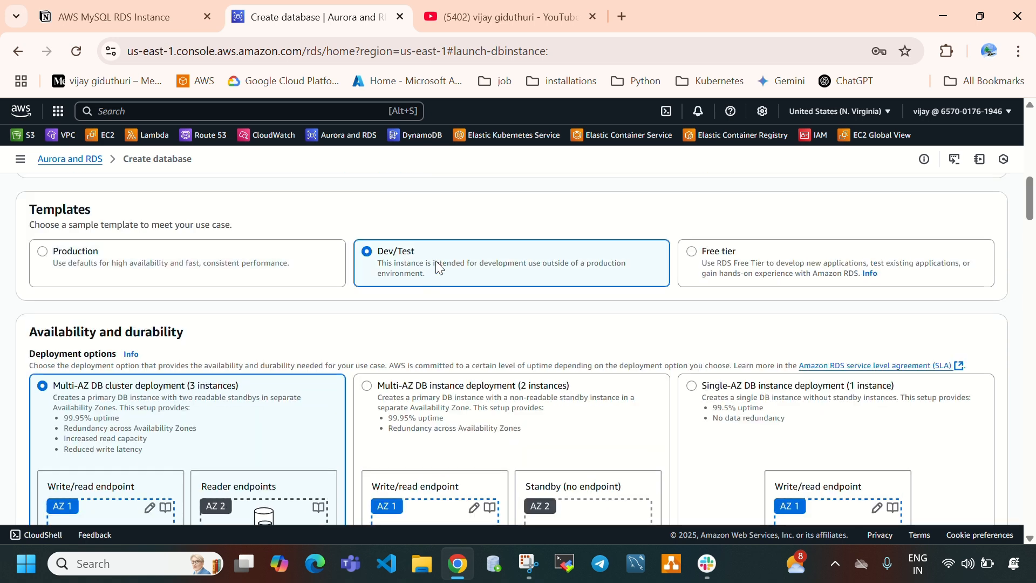
scroll(474, 291, down, 3)
click(518, 297)
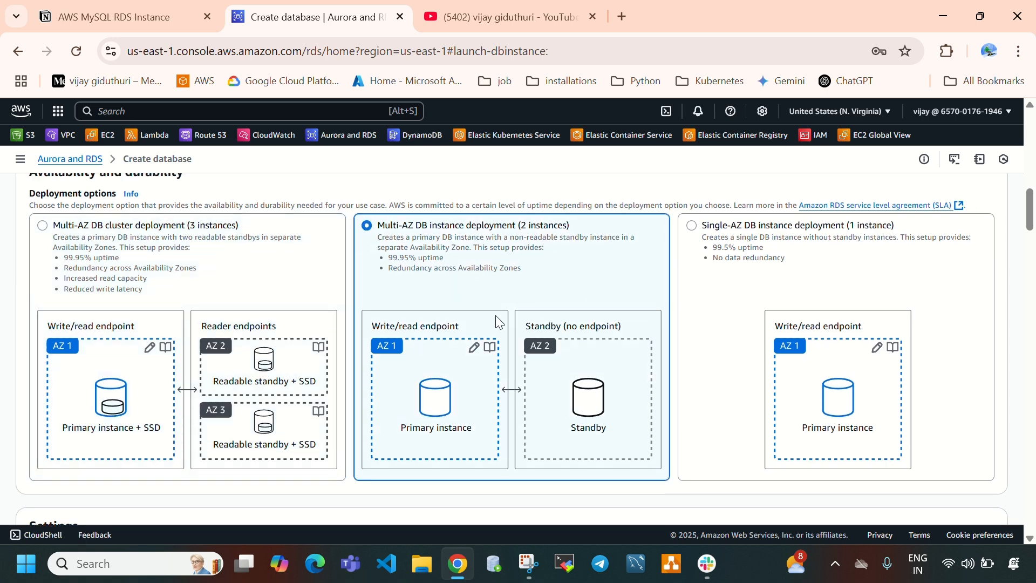
- Select the Free tier template and examine its Single-AZ DB instance deployment with 1 instance
scroll(498, 323, up, 3)
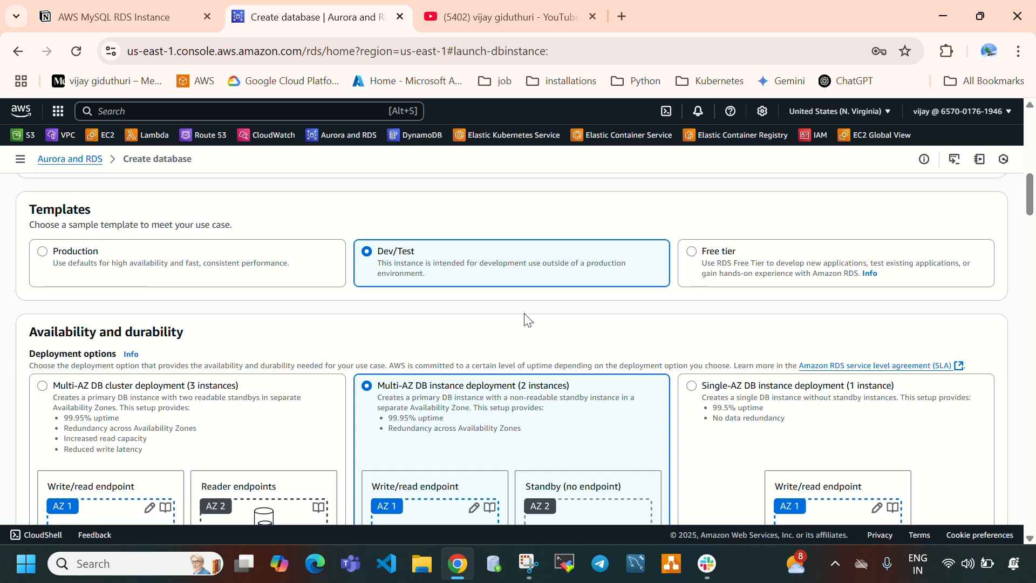
click(770, 273)
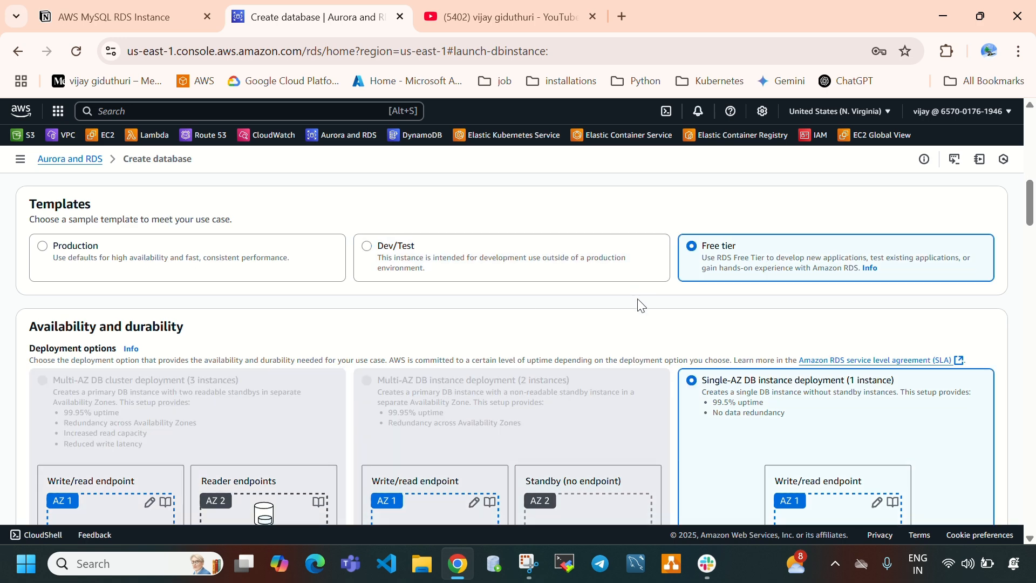
scroll(637, 299, down, 3)
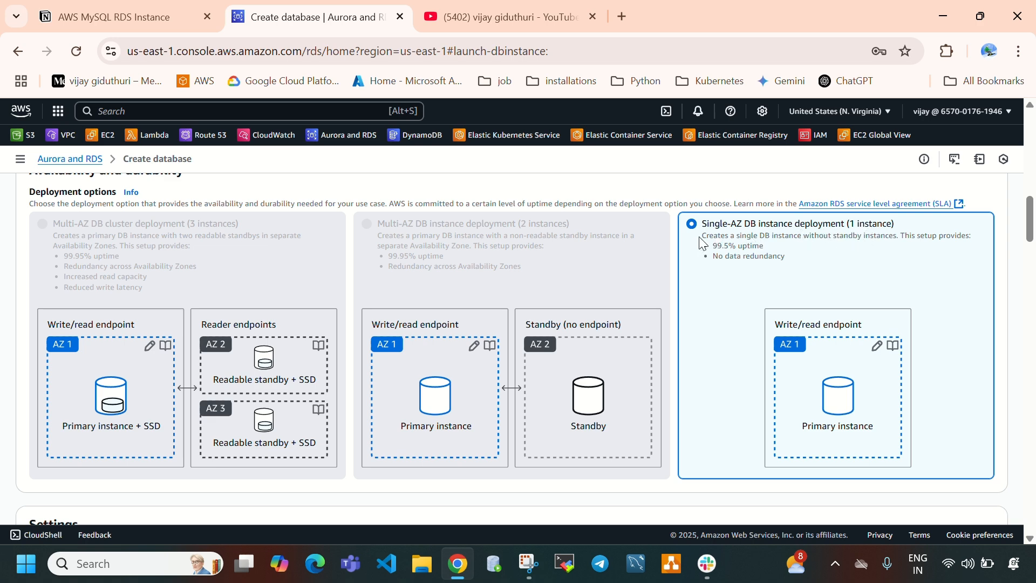
drag(702, 236, 804, 243)
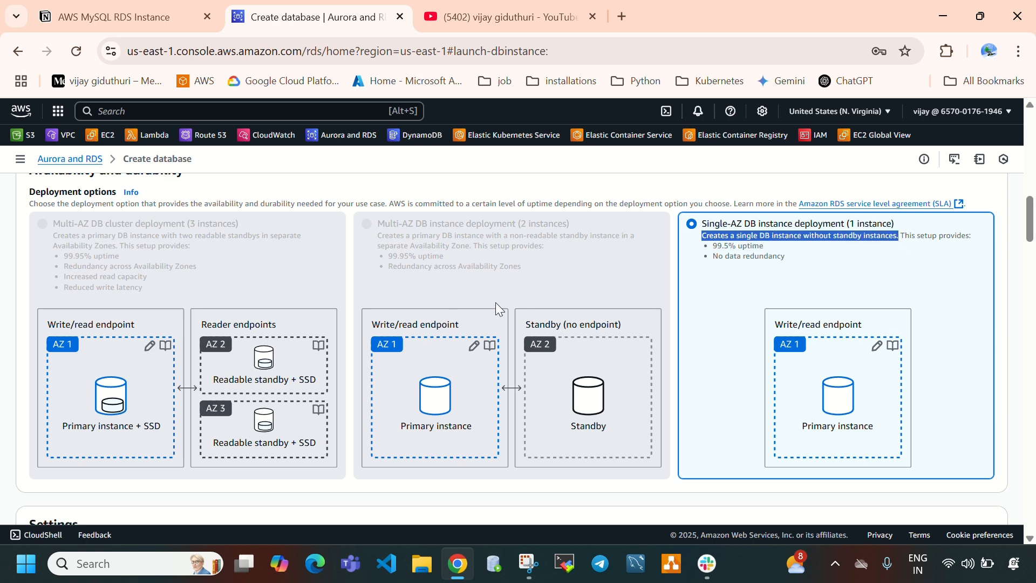
- Set the DB instance identifier to my-mysql-db
scroll(494, 312, down, 6)
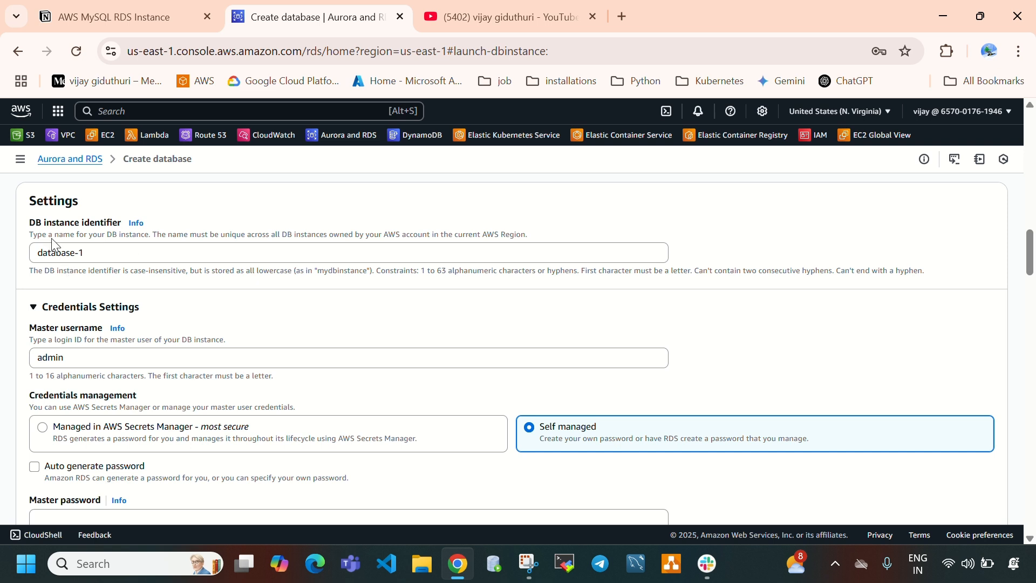
drag(29, 222, 121, 223)
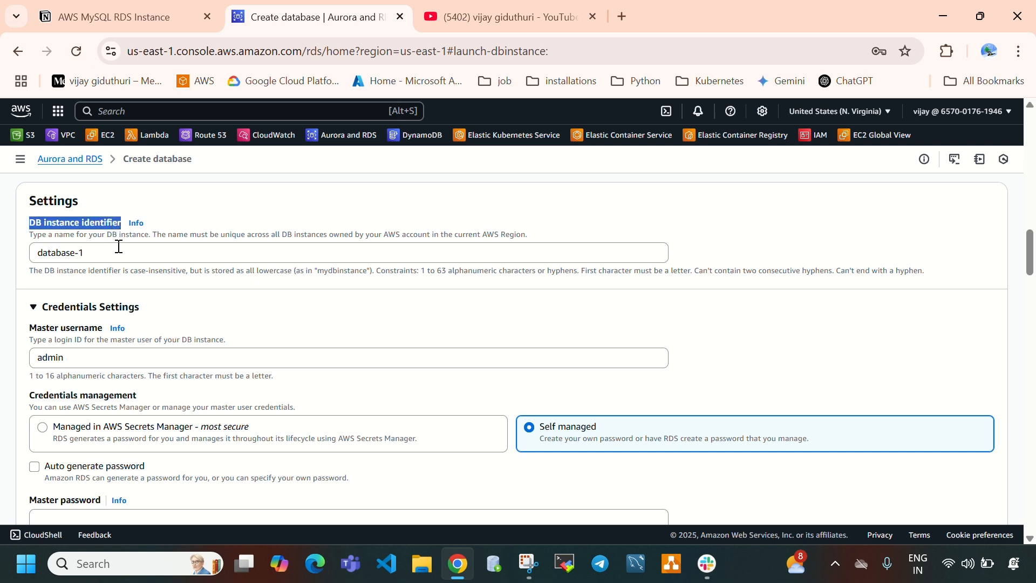
click(118, 250)
key(BackSpace)
key(BackSpace)
key(BackSpace)
key(BackSpace)
key(BackSpace)
key(BackSpace)
key(BackSpace)
key(BackSpace)
key(BackSpace)
key(BackSpace)
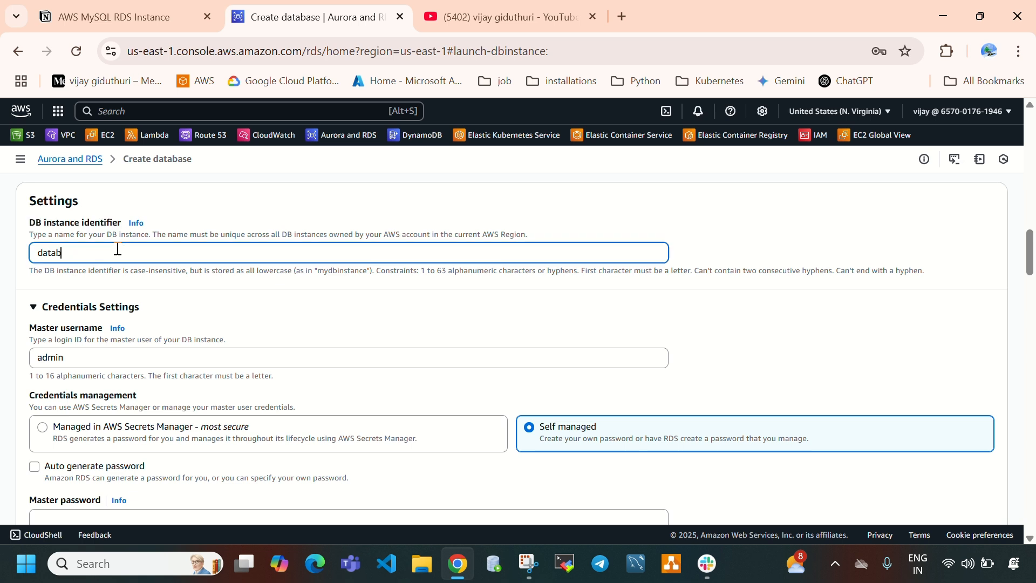
text(my-mysql-db)
- Examine the master username, and switch credentials management to AWS Secrets Manager and back to Self managed
scroll(70, 244, down, 2)
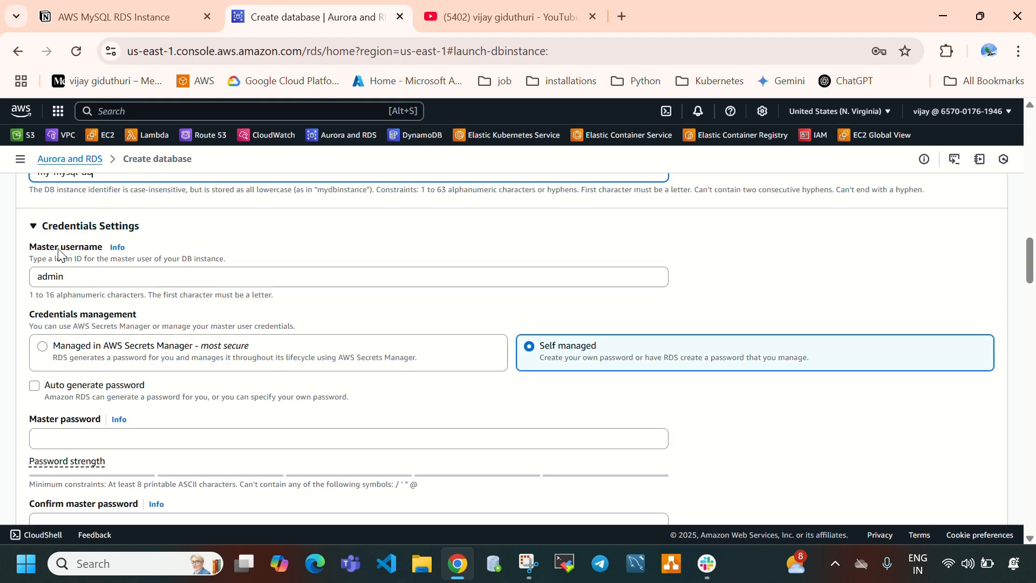
drag(37, 247, 40, 276)
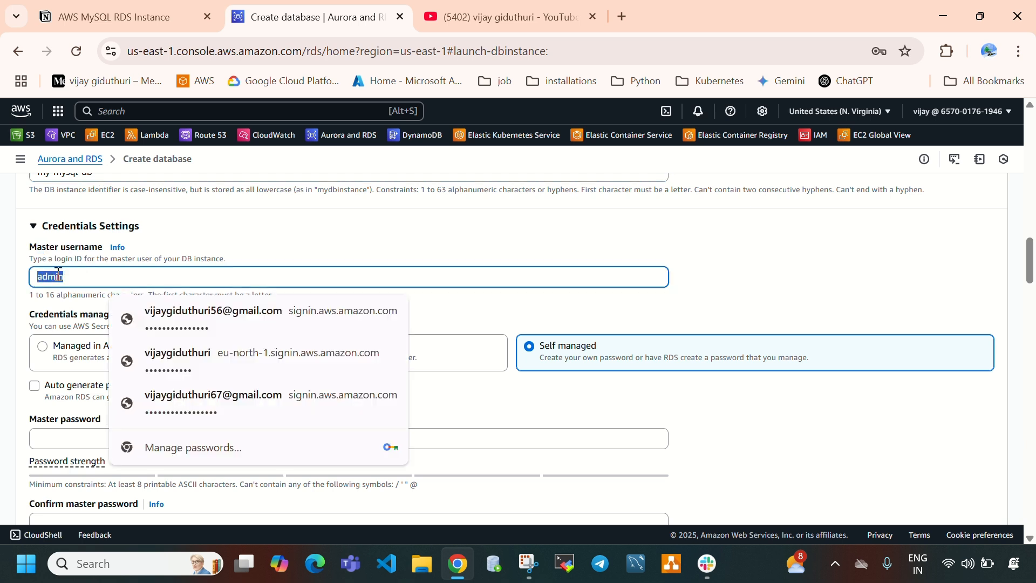
key(Escape)
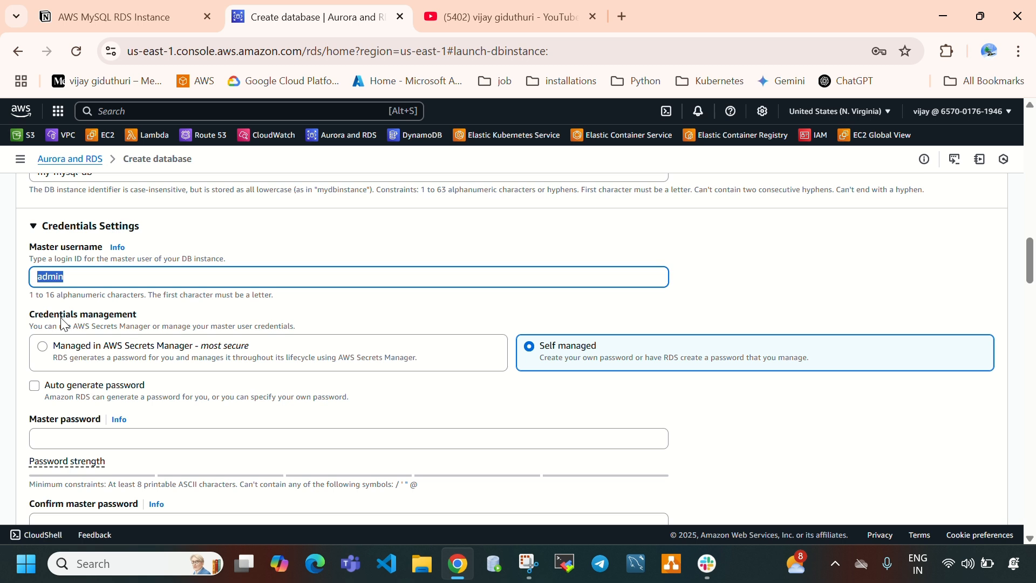
double_click(51, 277)
click(65, 326)
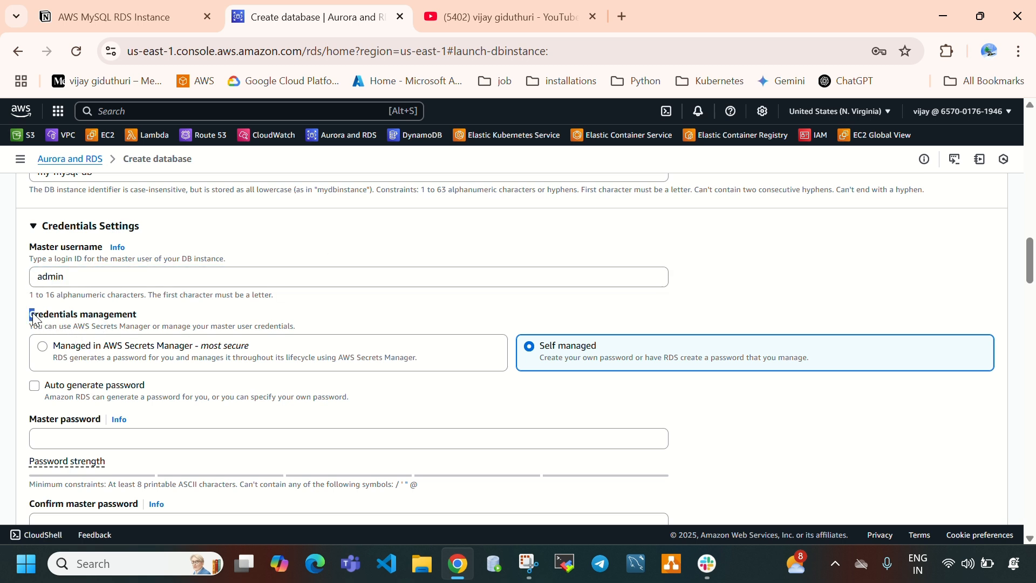
drag(31, 315, 123, 317)
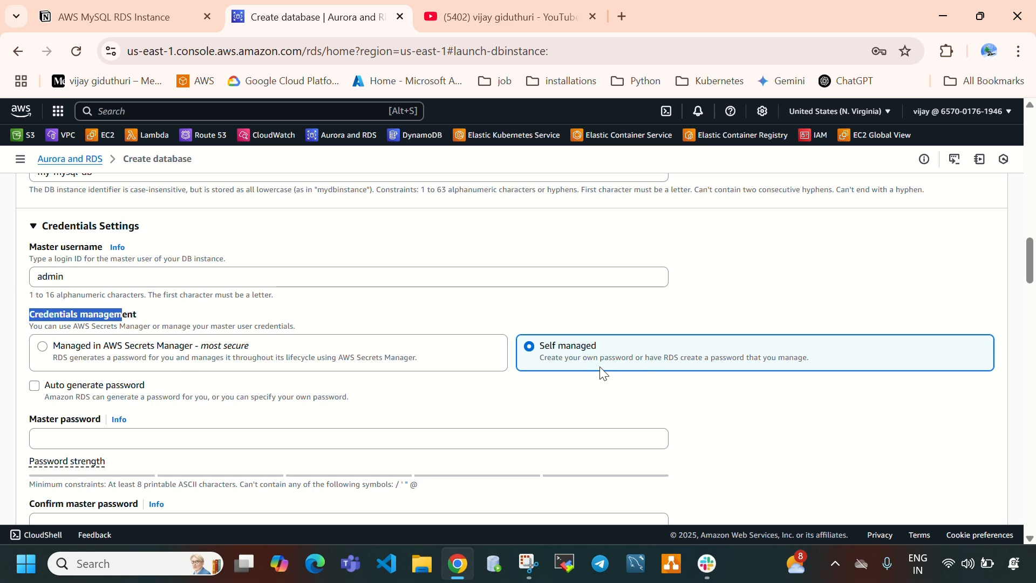
drag(541, 359, 675, 370)
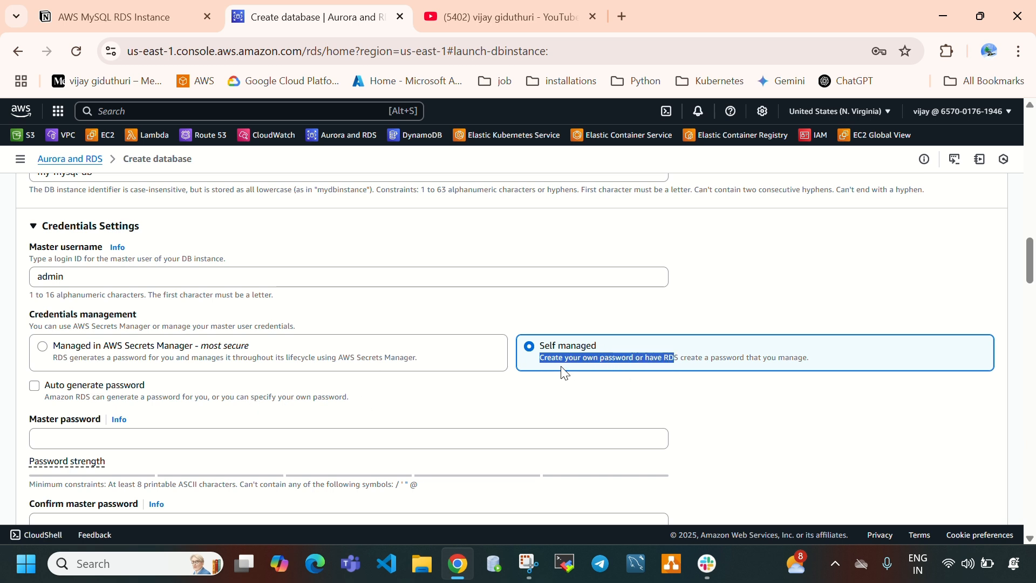
click(100, 360)
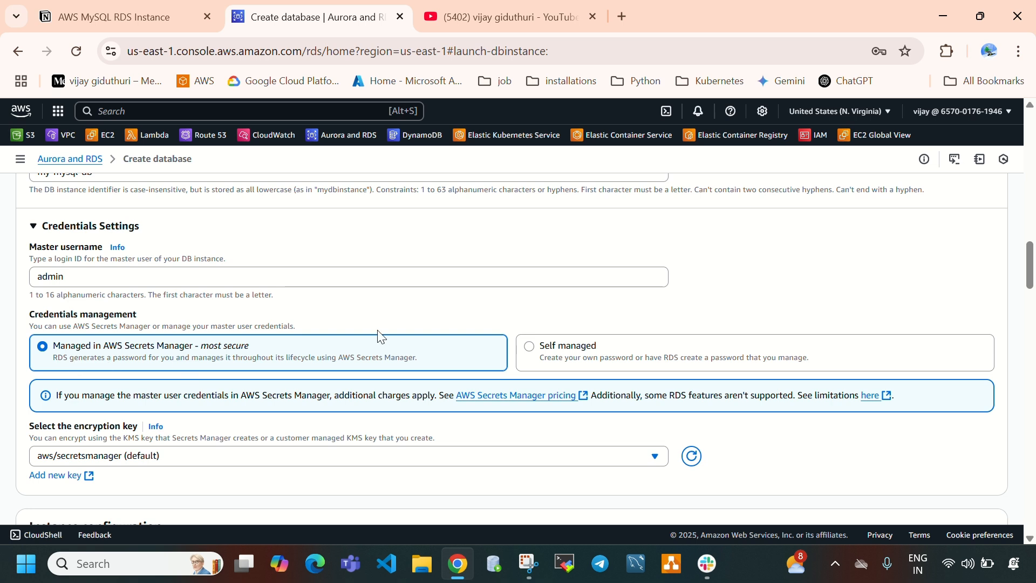
click(619, 360)
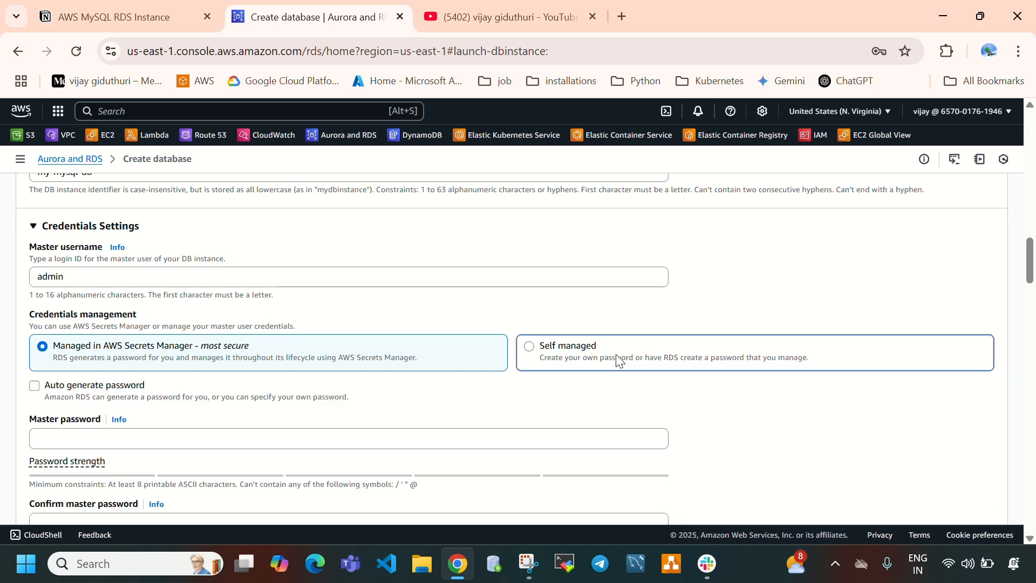
- Switch to Visual Studio Code and note the master username admin followed by a comma in a new text file
scroll(378, 346, down, 1)
click(136, 357)
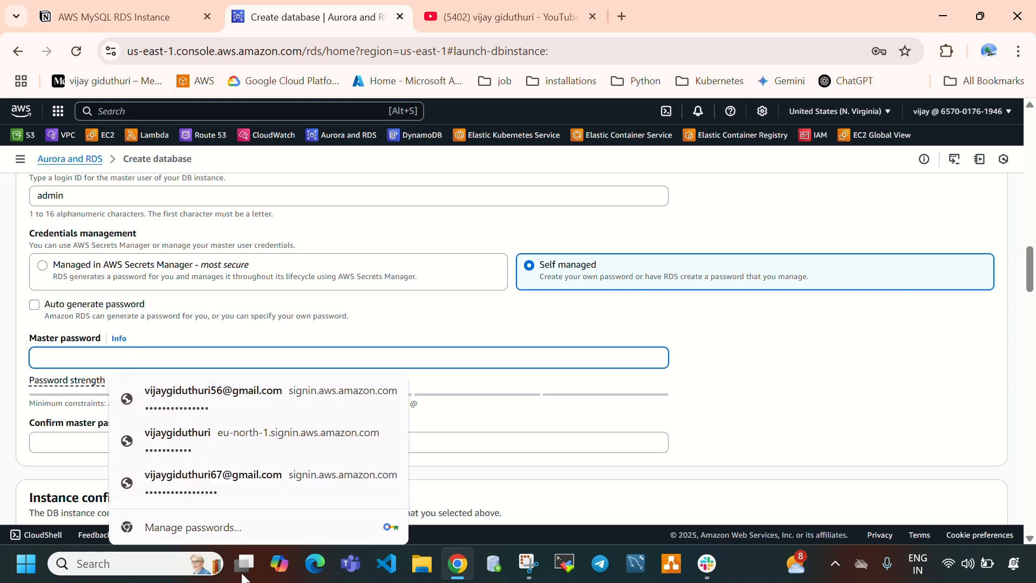
click(392, 570)
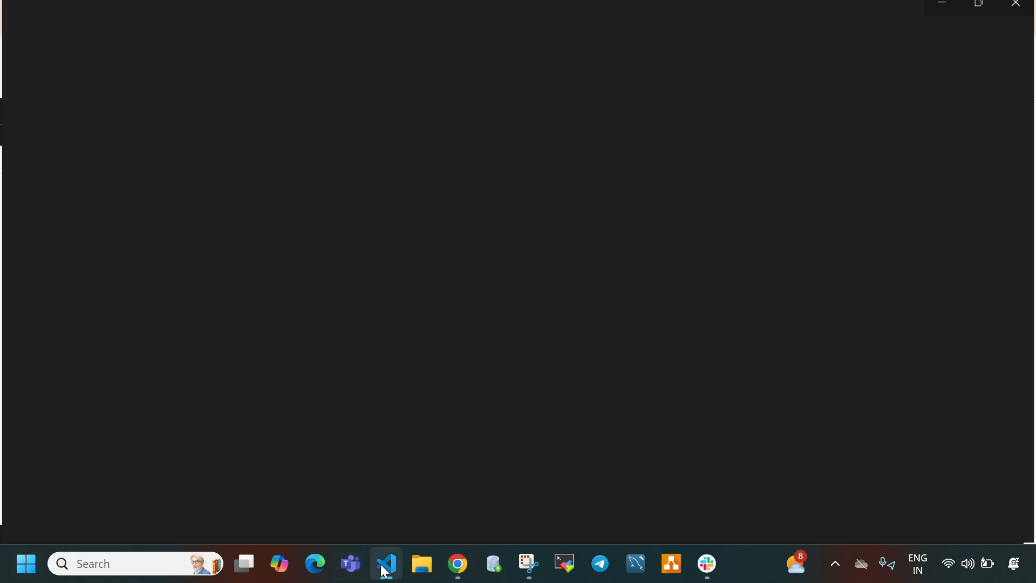
click(53, 16)
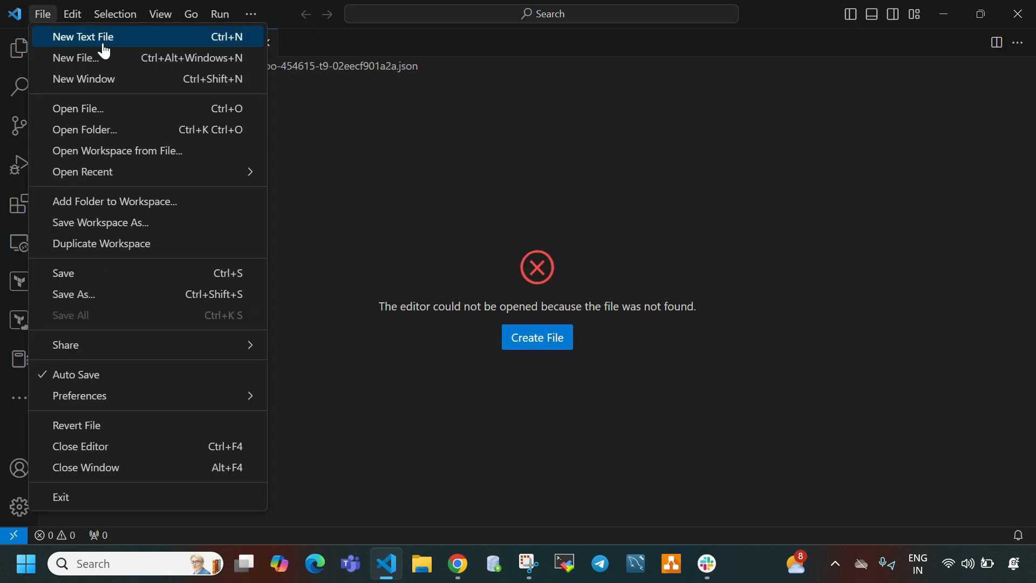
click(68, 38)
text(admin)
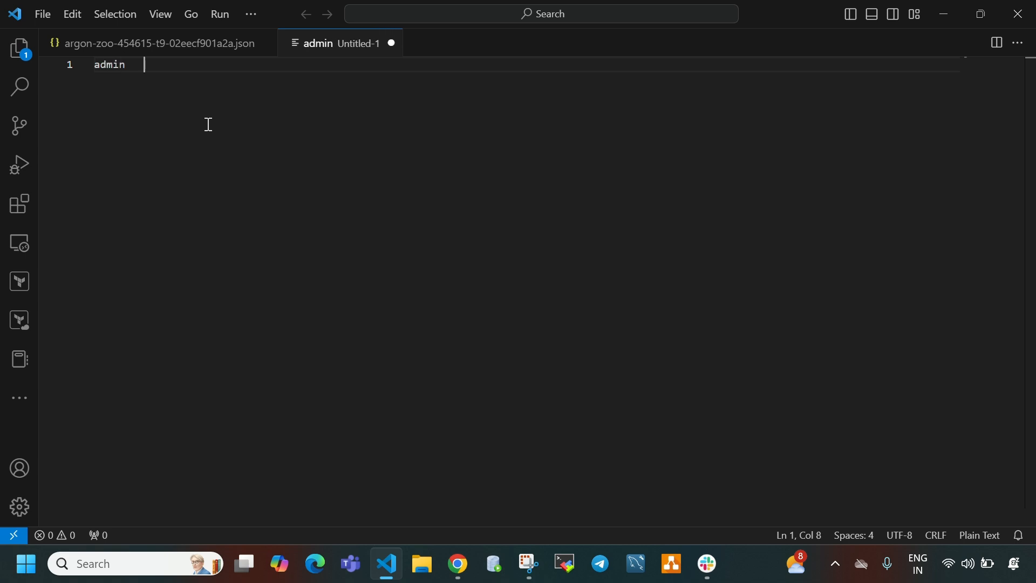
text(    ,)
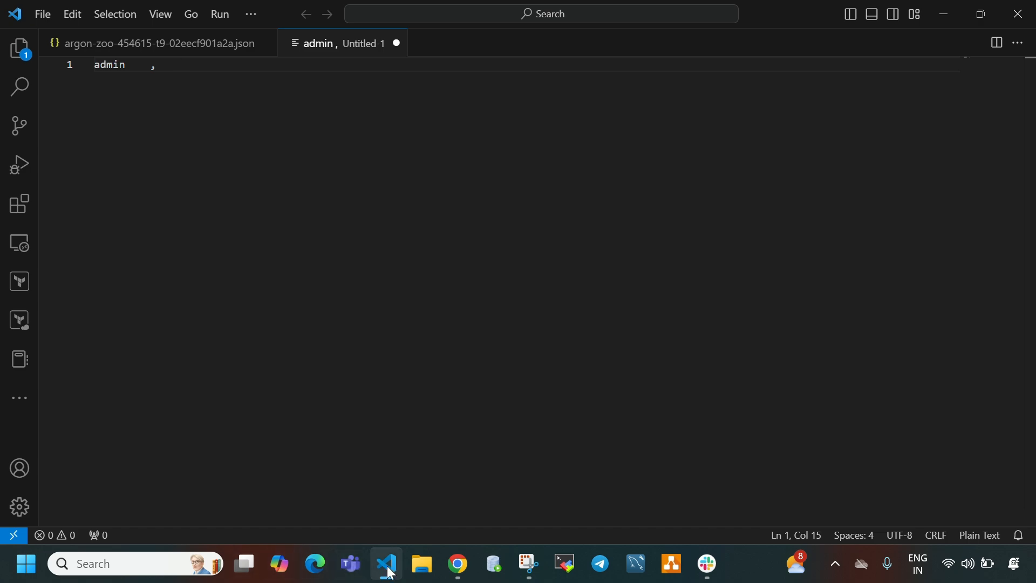
- Switch to Chrome, try a password in the Master password field, and clear the field
click(458, 565)
text(•••••)
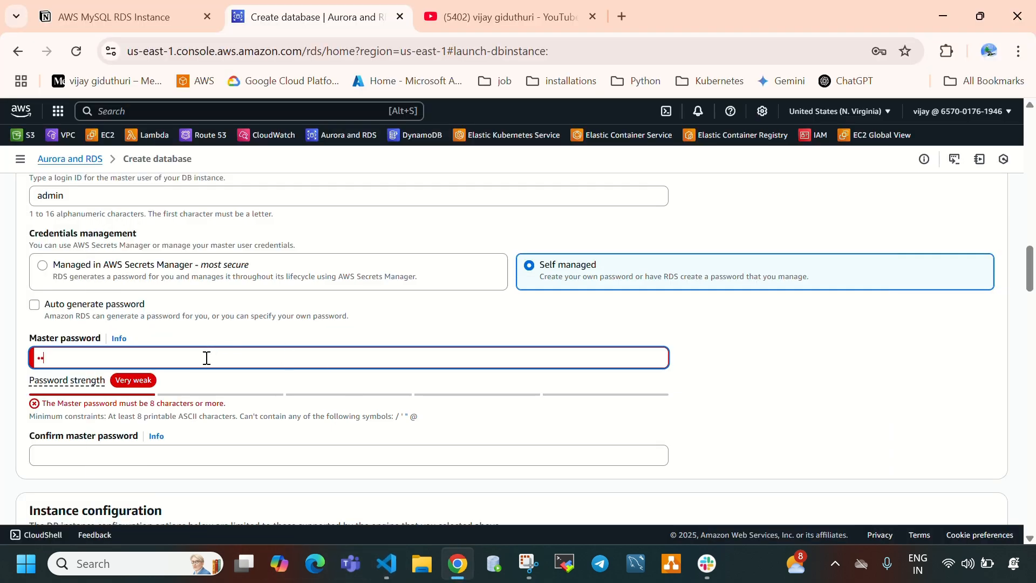
text(•••)
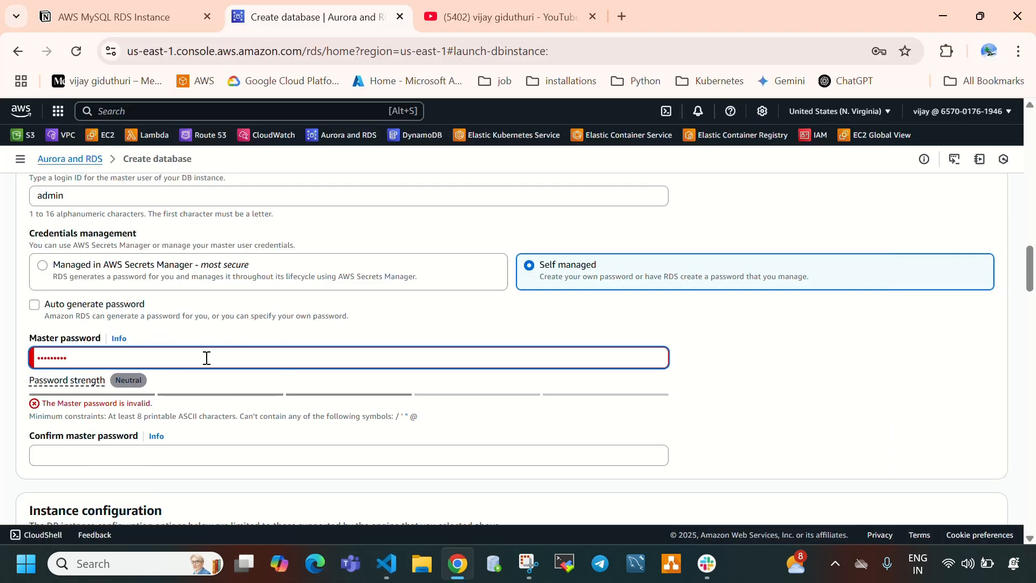
key(BackSpace)
key(BackSpace)
key(BackSpace)
key(BackSpace)
key(BackSpace)
key(BackSpace)
key(BackSpace)
key(BackSpace)
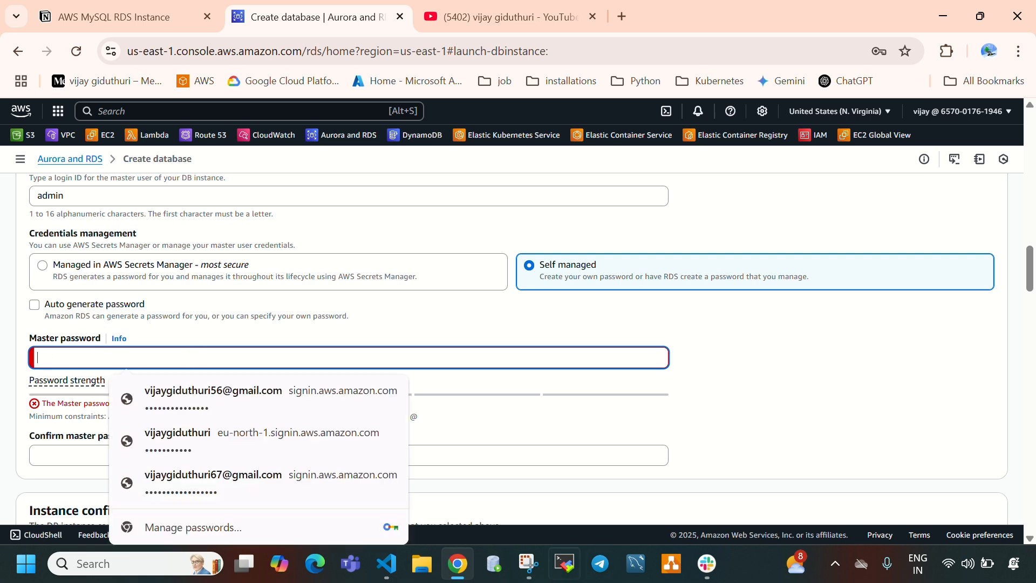
- Switch to Visual Studio Code and write the master password after the username in the text file
click(387, 563)
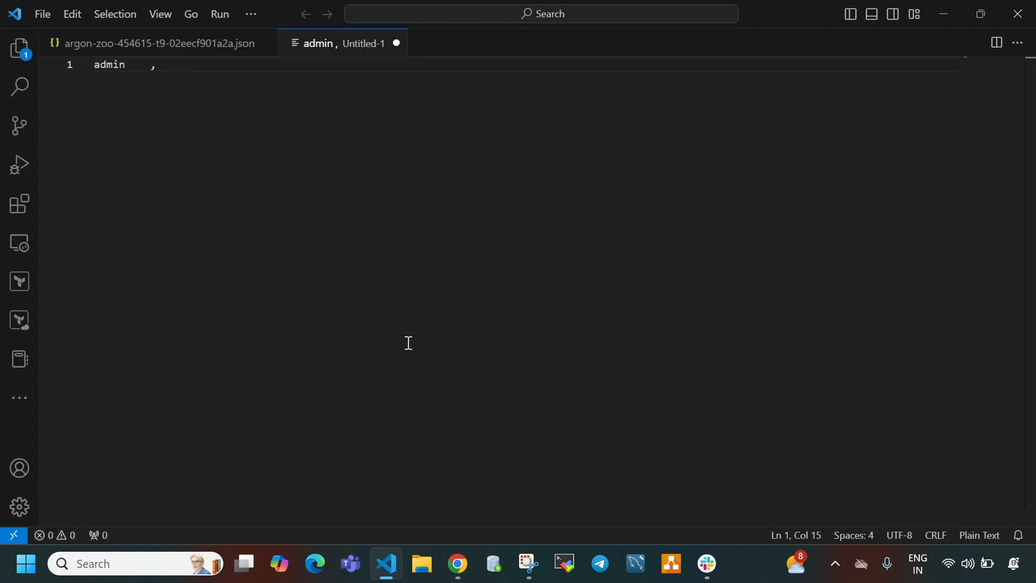
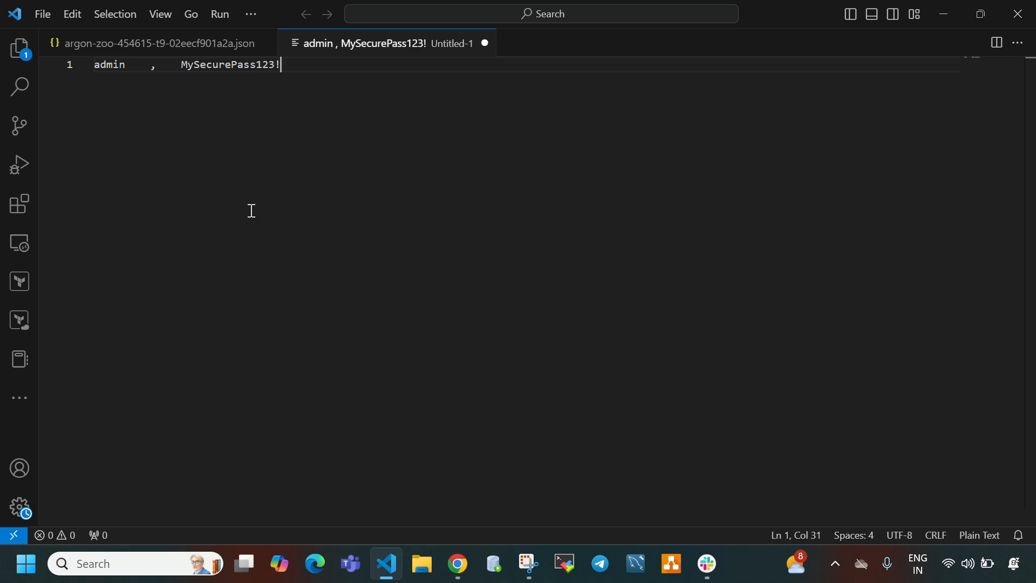
- Copy the noted password into the Master password and Confirm master password fields in Chrome
click(187, 66)
drag(187, 65, 289, 66)
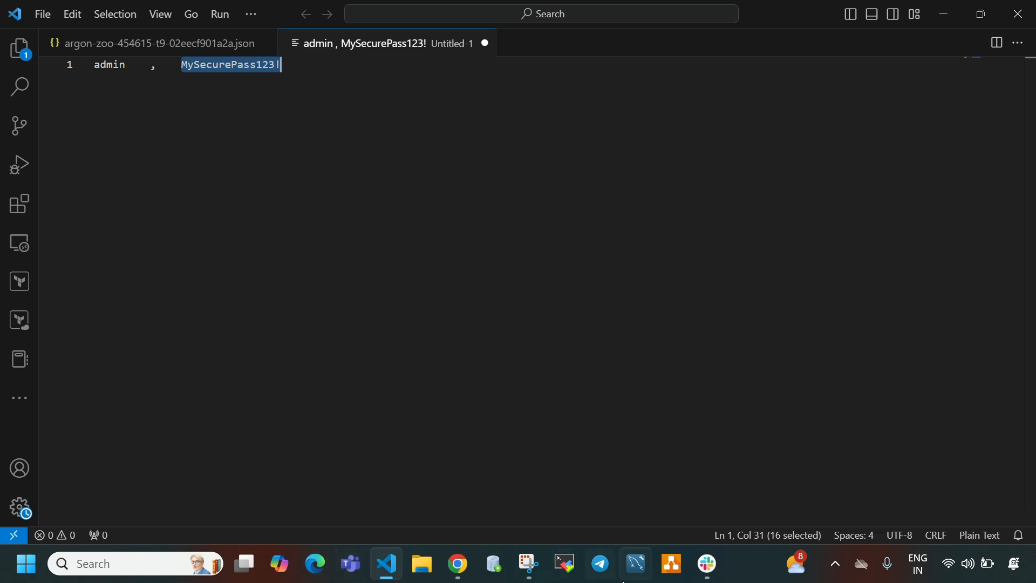
click(458, 564)
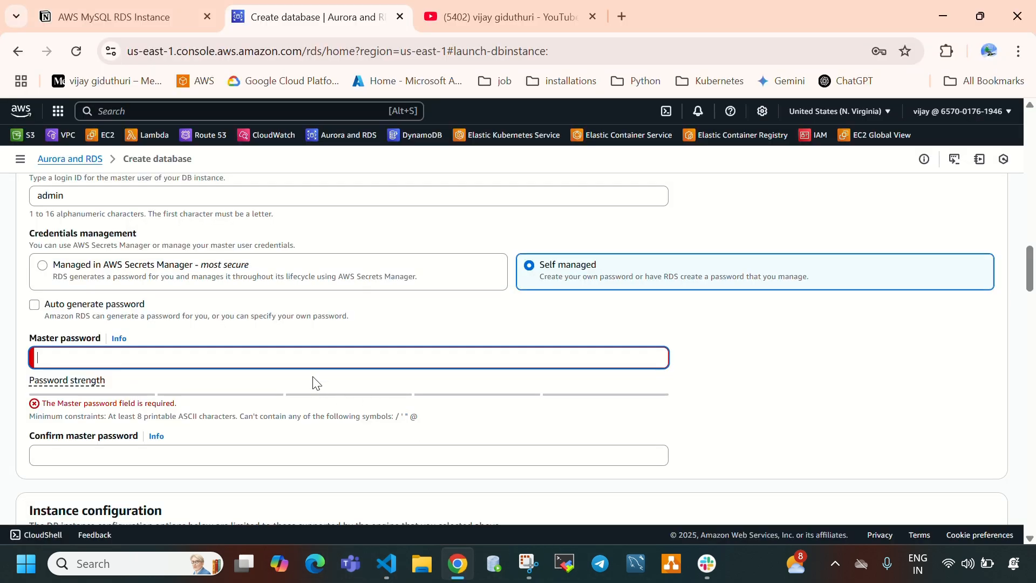
key(ctrl+v)
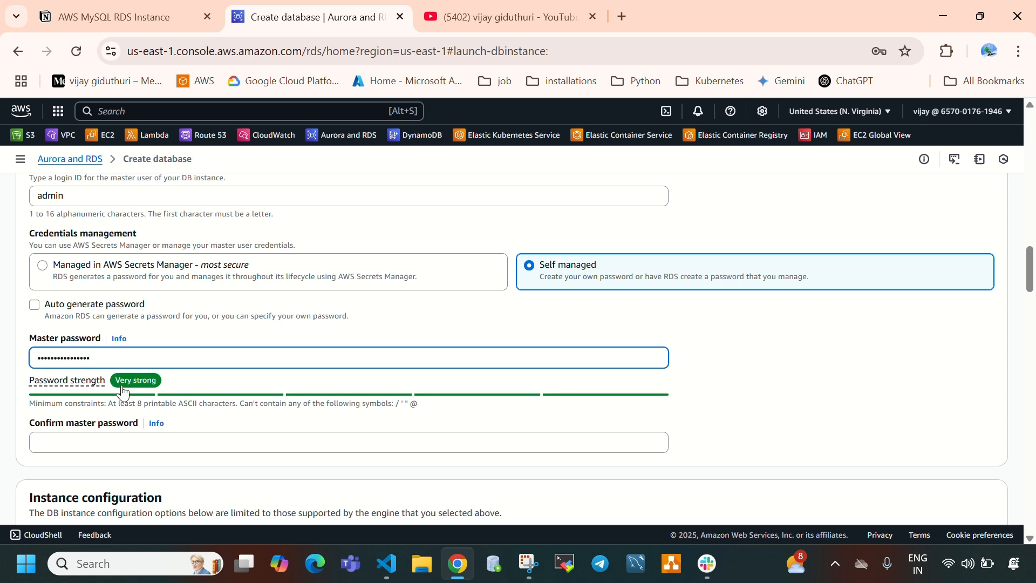
scroll(224, 382, down, 2)
click(92, 361)
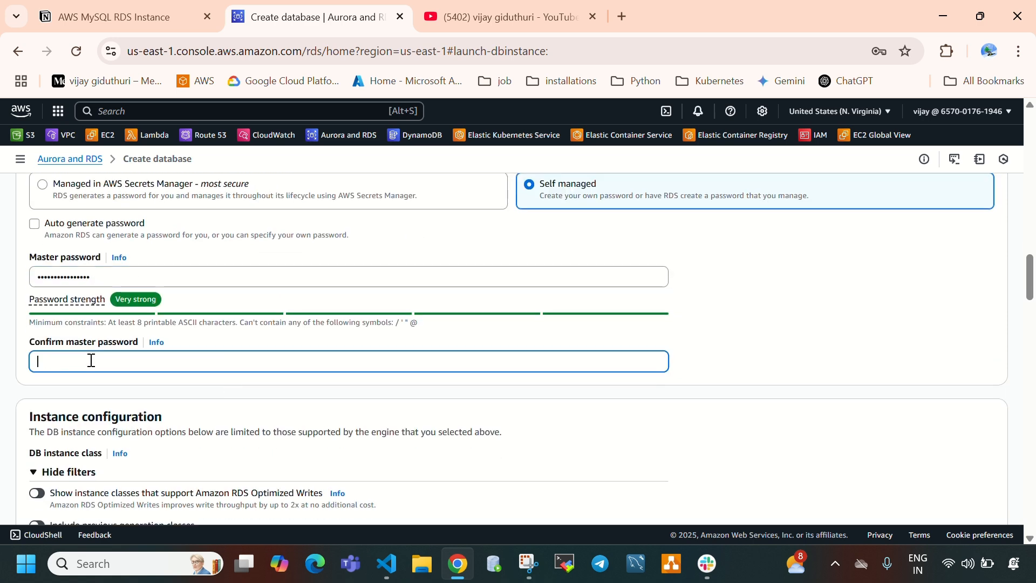
key(ctrl+v)
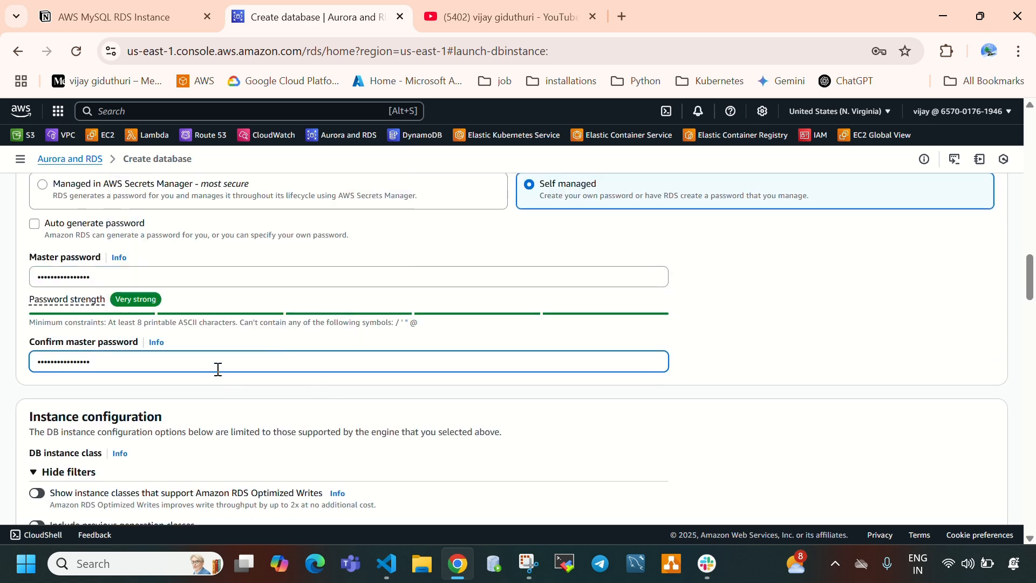
scroll(264, 371, down, 4)
scroll(287, 350, up, 8)
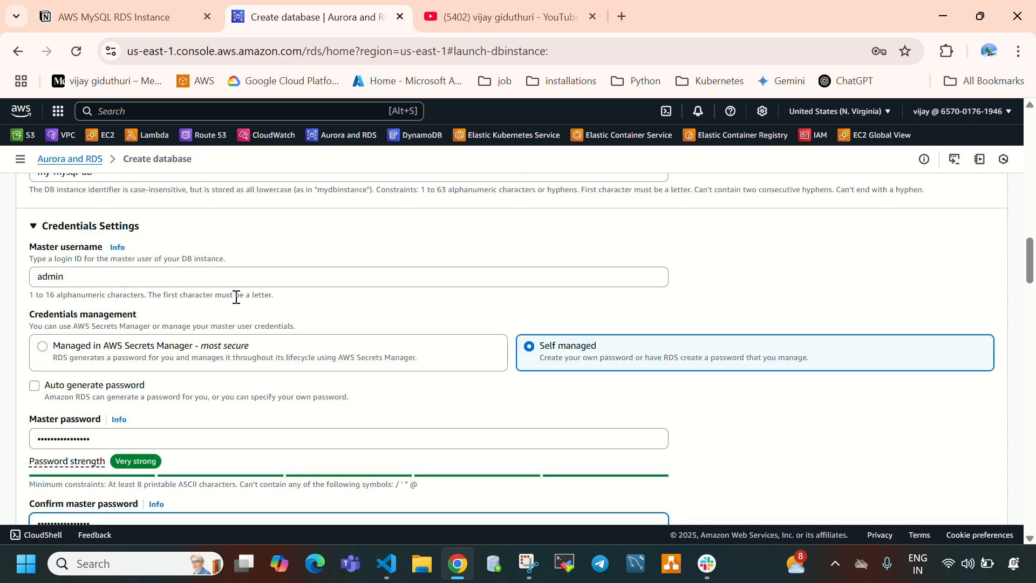
click(42, 279)
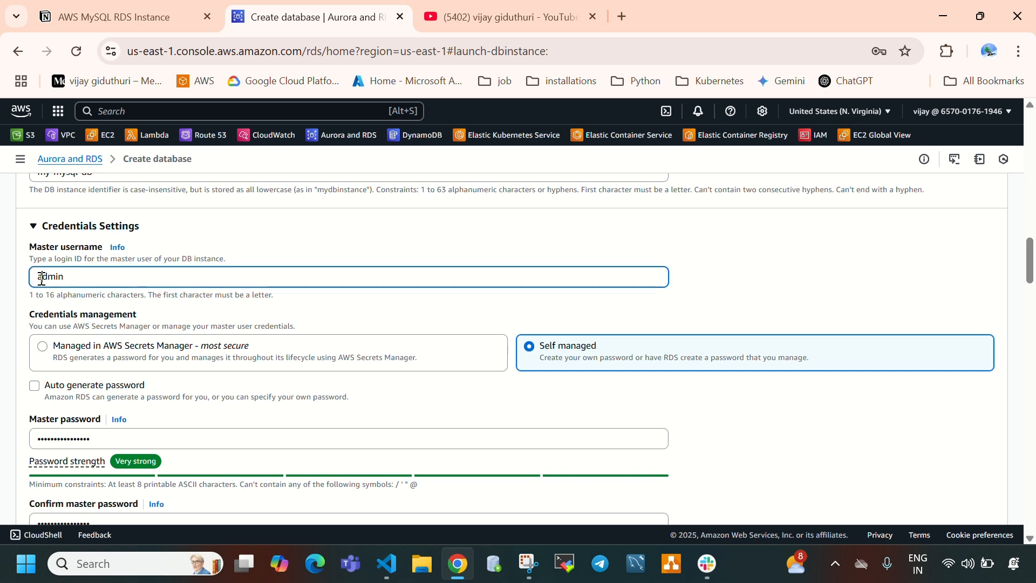
drag(41, 279, 64, 311)
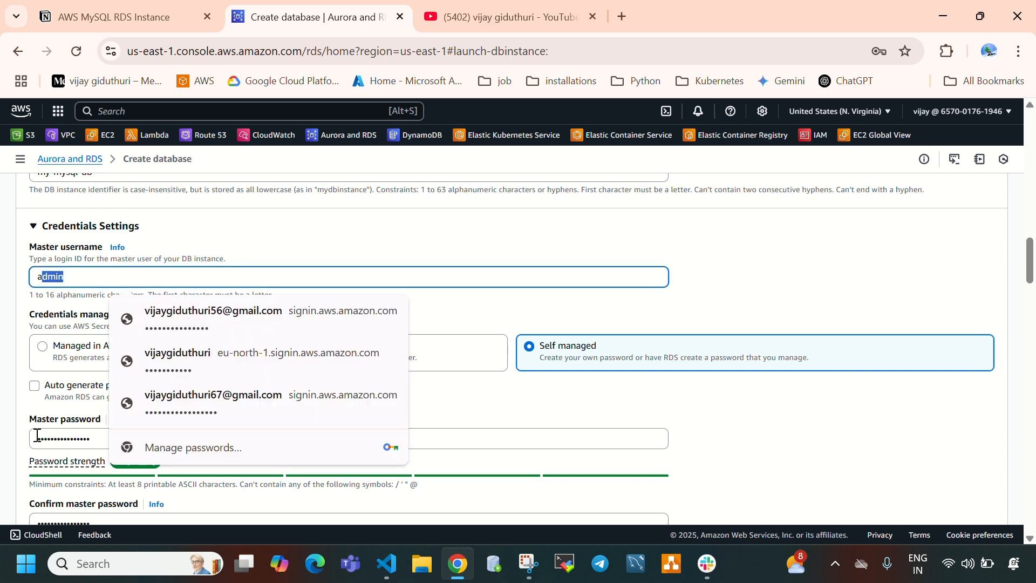
drag(37, 435, 97, 431)
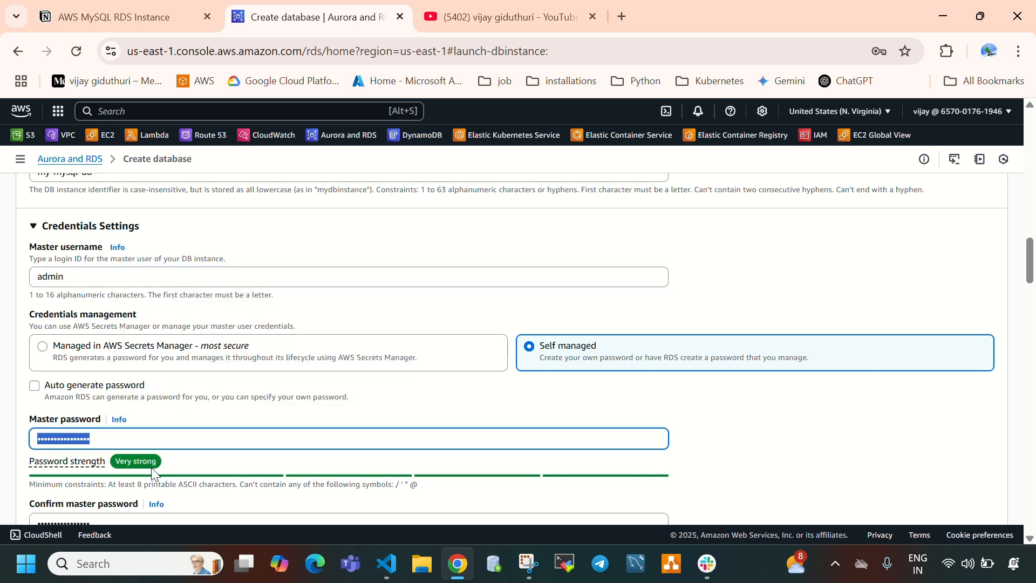
scroll(169, 430, down, 3)
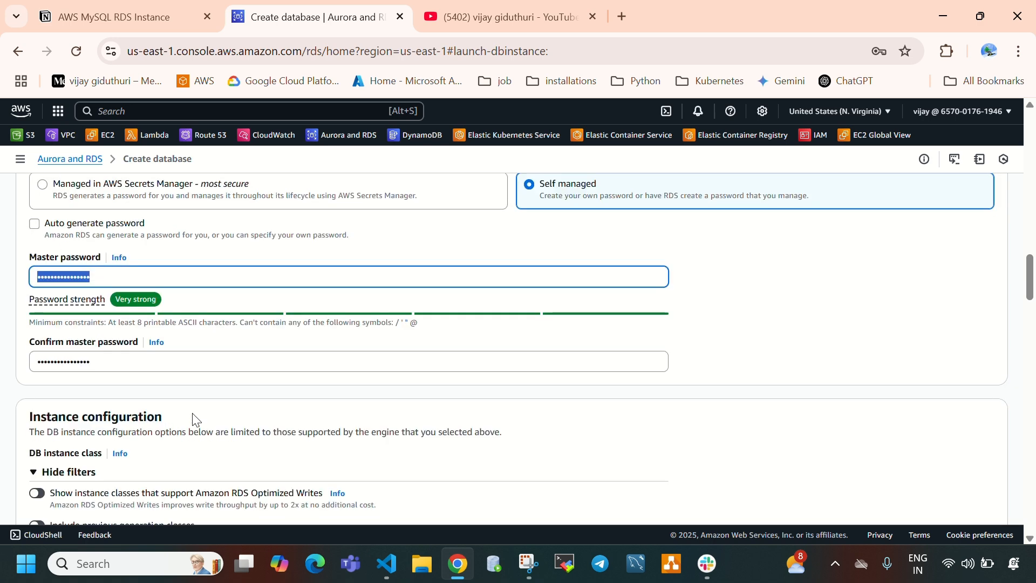
click(401, 367)
- Choose db.t4g.micro as the DB instance class
scroll(377, 375, down, 3)
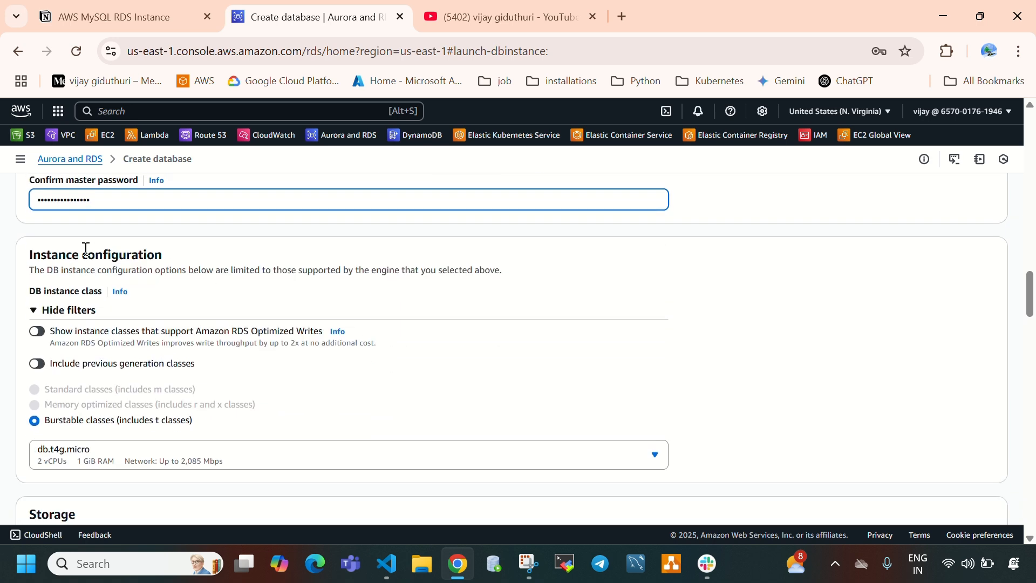
click(92, 448)
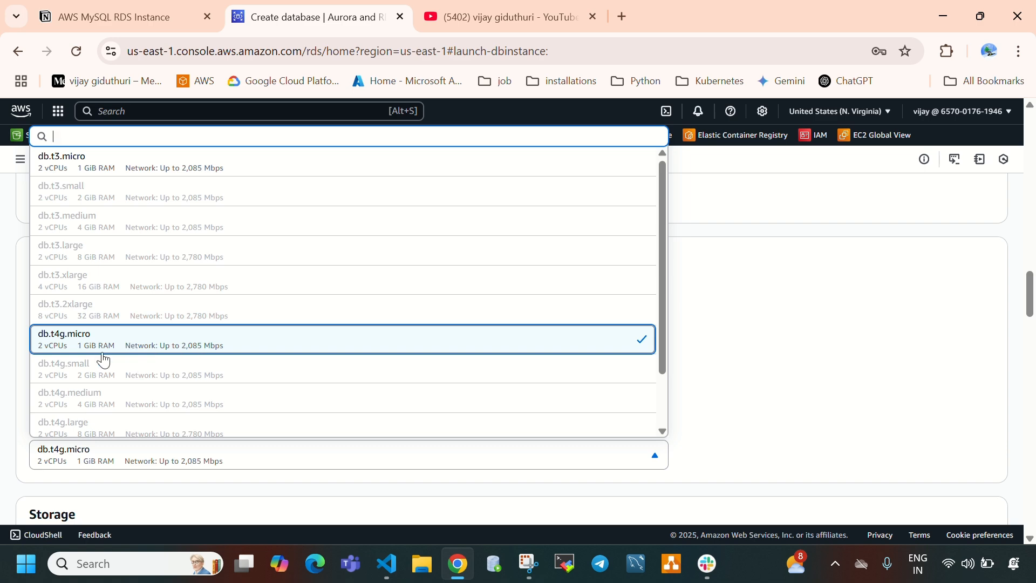
click(141, 348)
- Review the available storage types, keeping General Purpose SSD (gp2) selected
scroll(182, 351, down, 3)
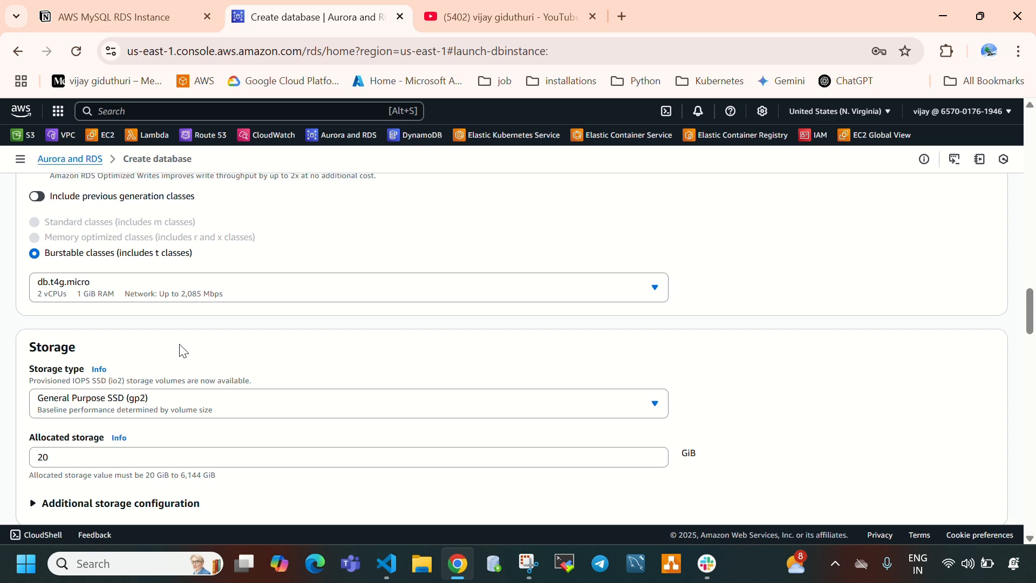
scroll(182, 351, down, 3)
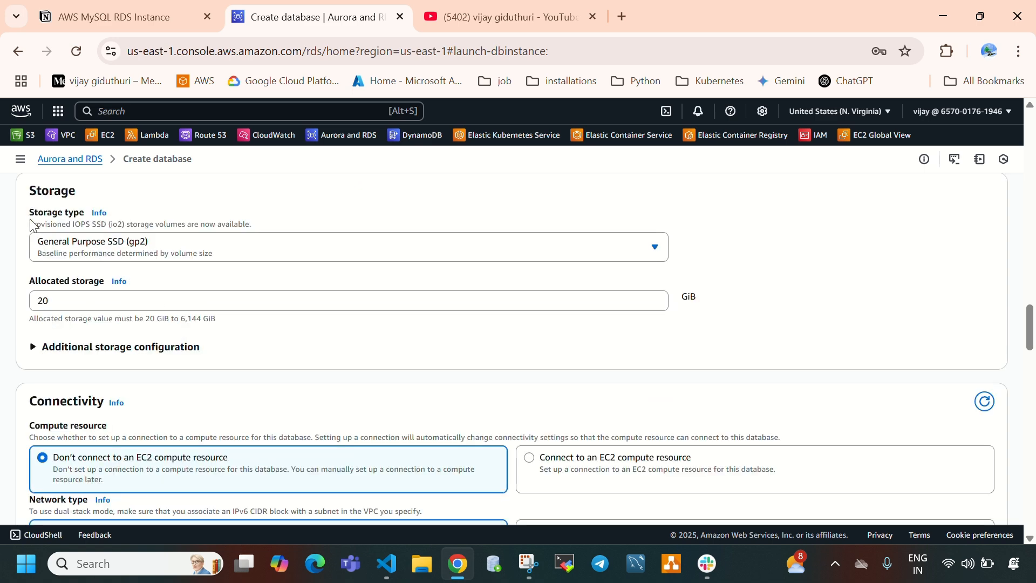
click(84, 257)
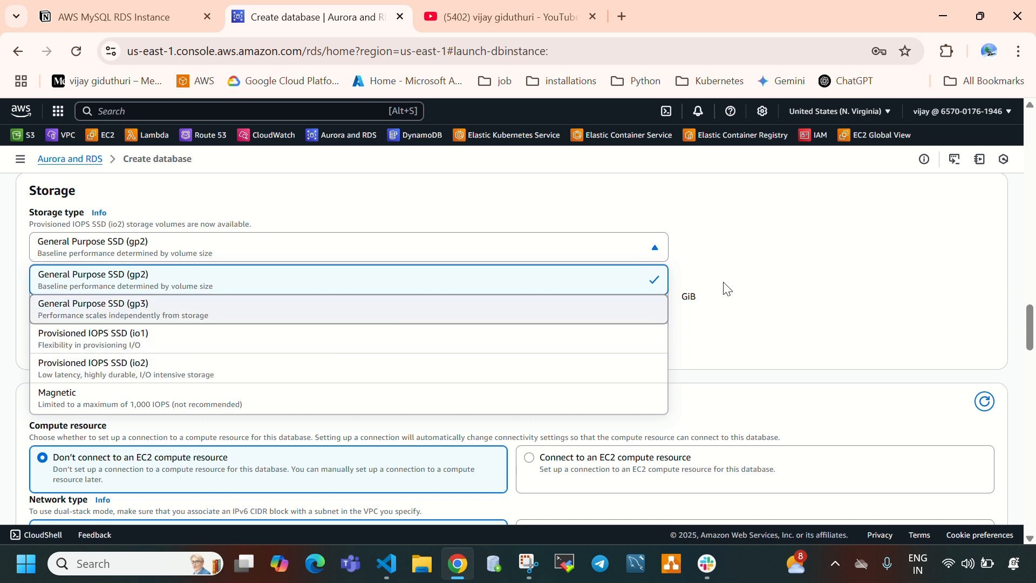
click(738, 280)
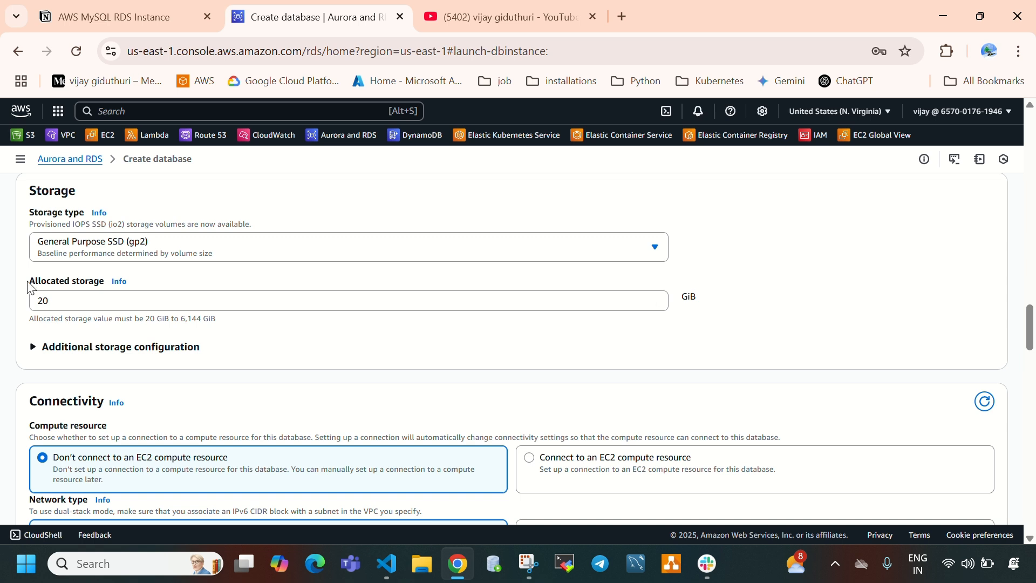
- Try an allocated storage of 100 GiB and set the value back to 20 GiB
drag(27, 282, 102, 291)
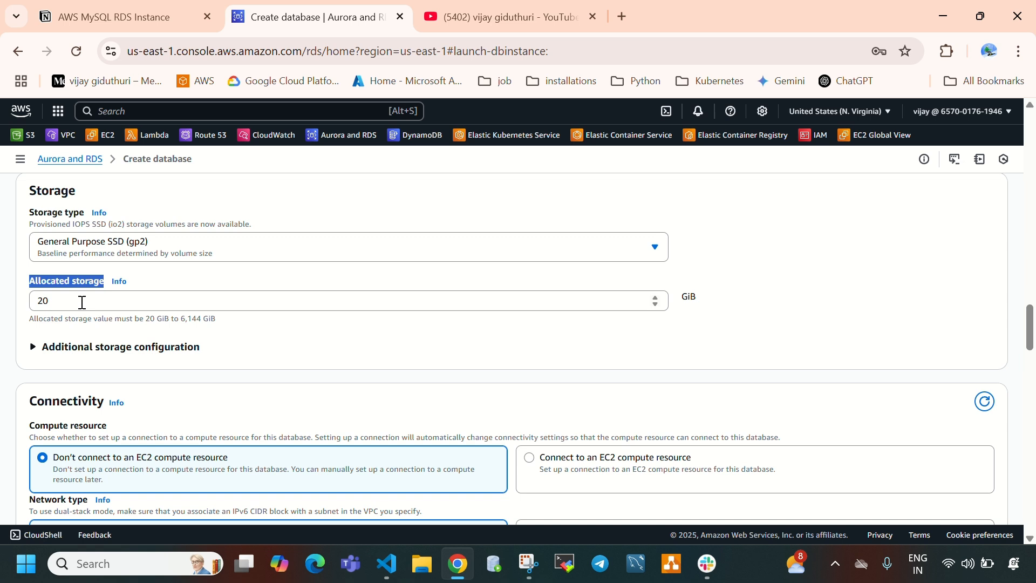
click(390, 297)
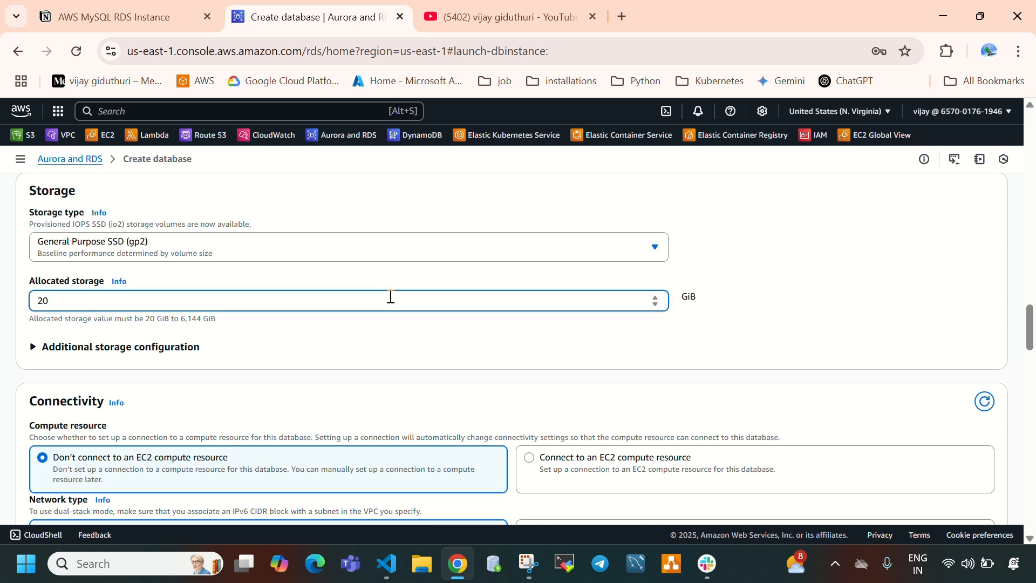
key(BackSpace)
key(BackSpace)
text(100)
key(BackSpace)
key(BackSpace)
key(BackSpace)
text(20)
- Expand the additional storage configuration and set the maximum storage threshold to 100 GiB
click(83, 346)
scroll(107, 351, down, 2)
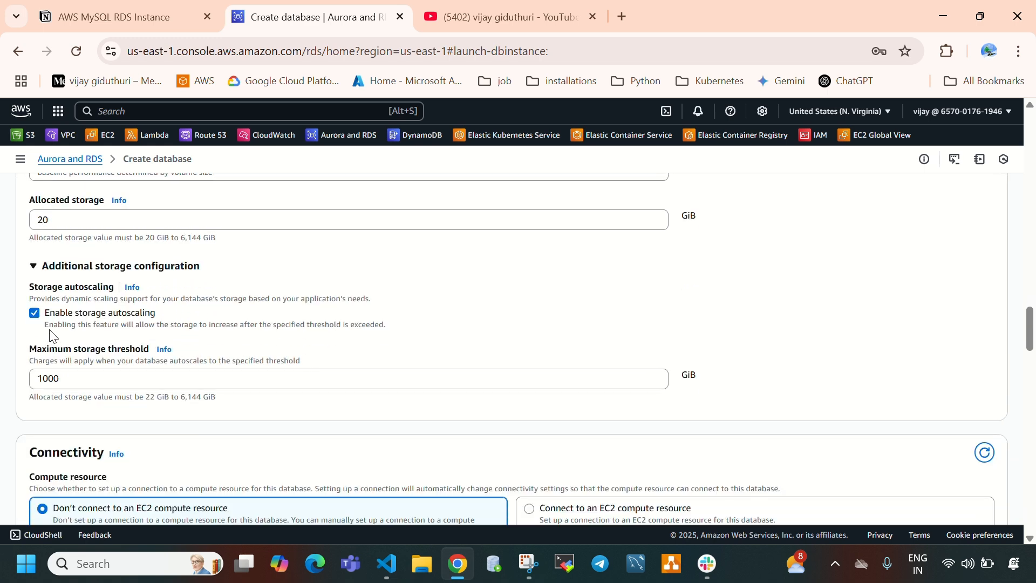
drag(30, 287, 114, 288)
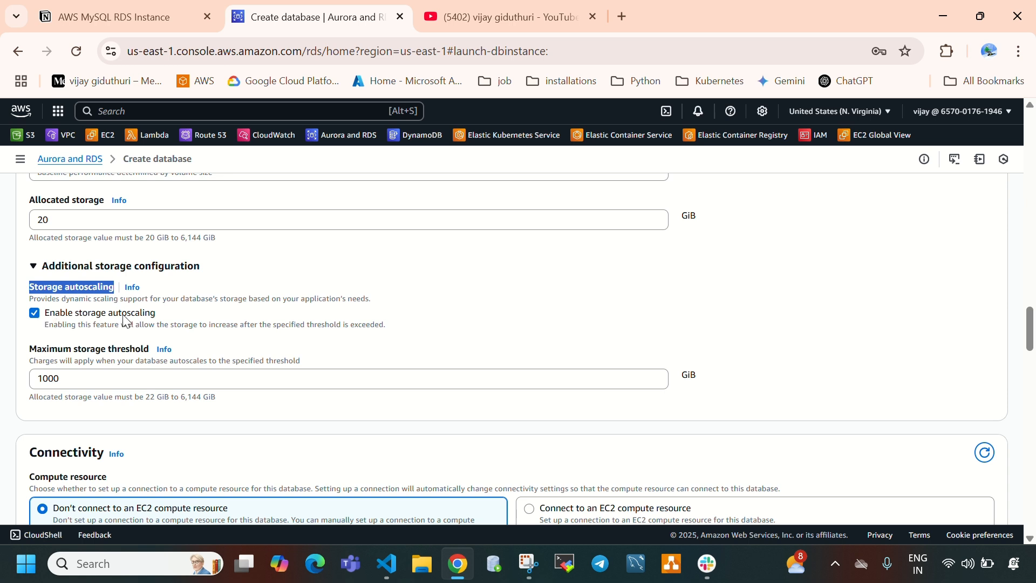
click(82, 378)
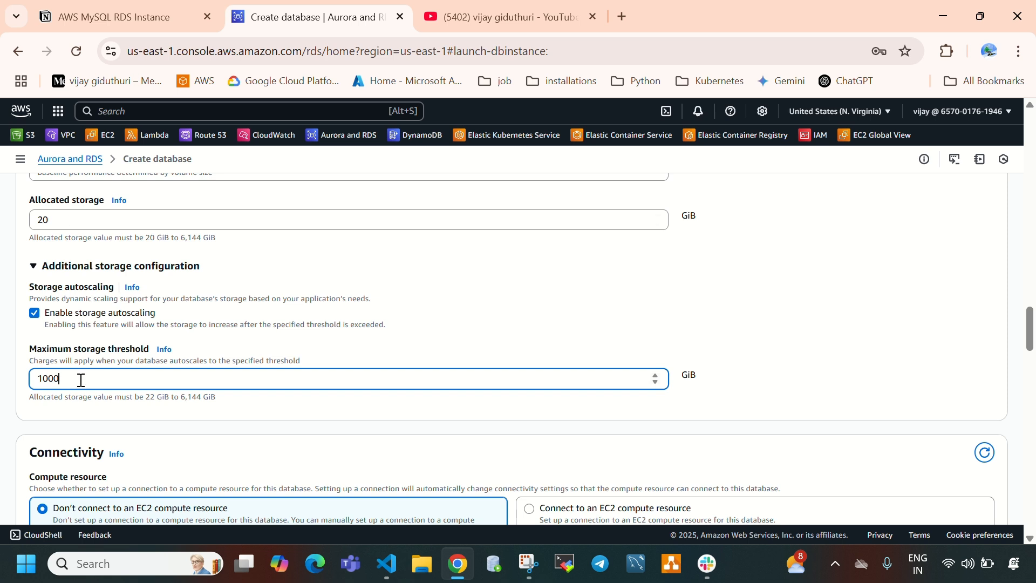
key(BackSpace)
- Compare the allocated storage with the maximum storage threshold and disable storage autoscaling for the database
click(36, 221)
double_click(36, 220)
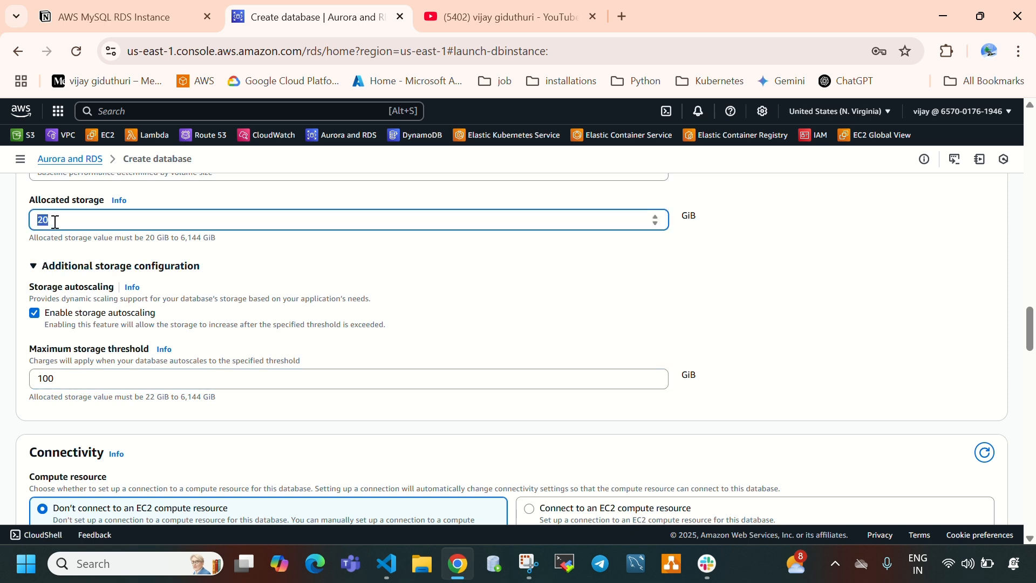
drag(39, 298, 89, 296)
click(37, 378)
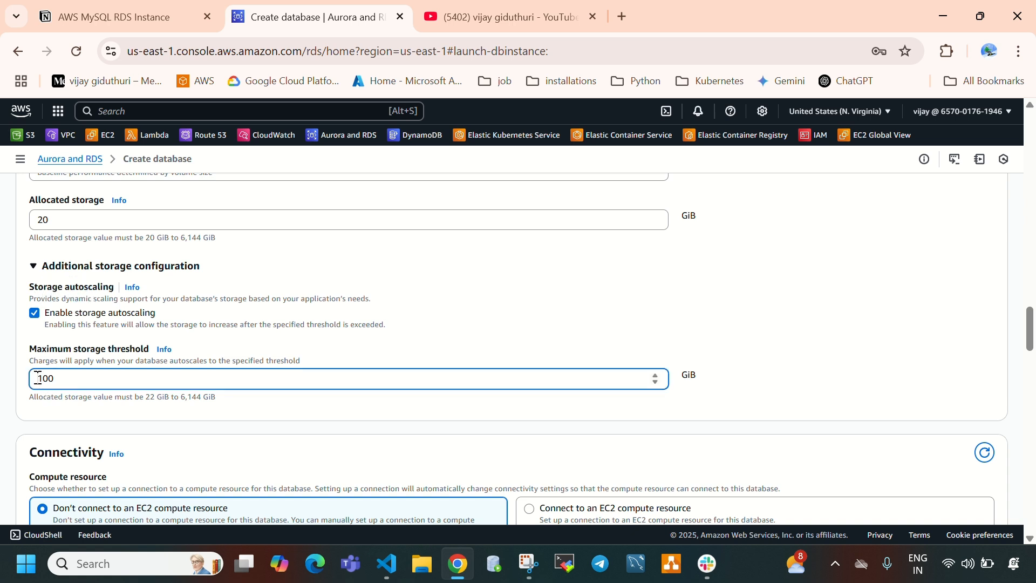
drag(38, 377, 71, 380)
click(76, 382)
click(34, 314)
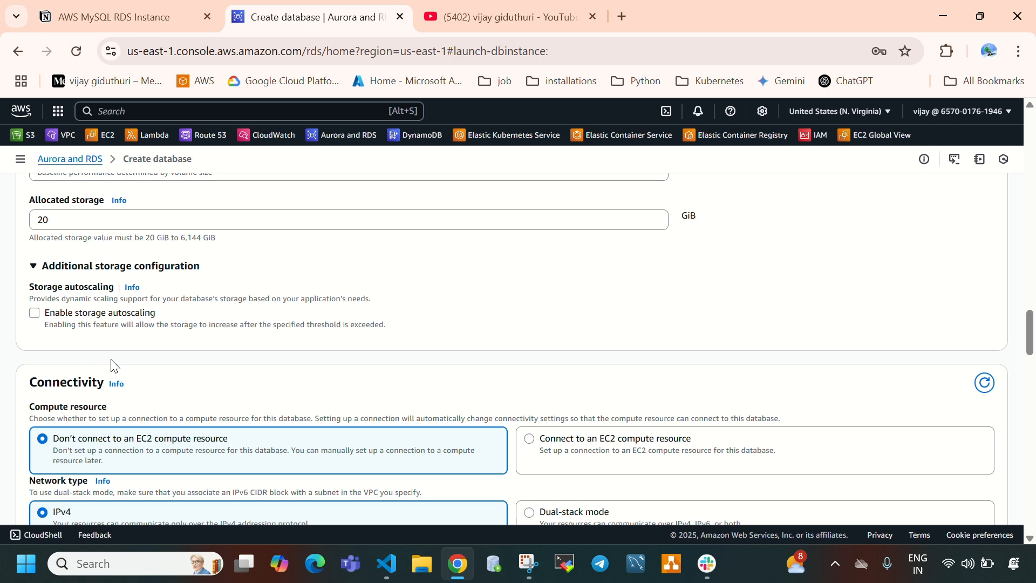
- Open the VPC console in a new browser tab from the Connectivity settings and switch to it
scroll(113, 366, down, 2)
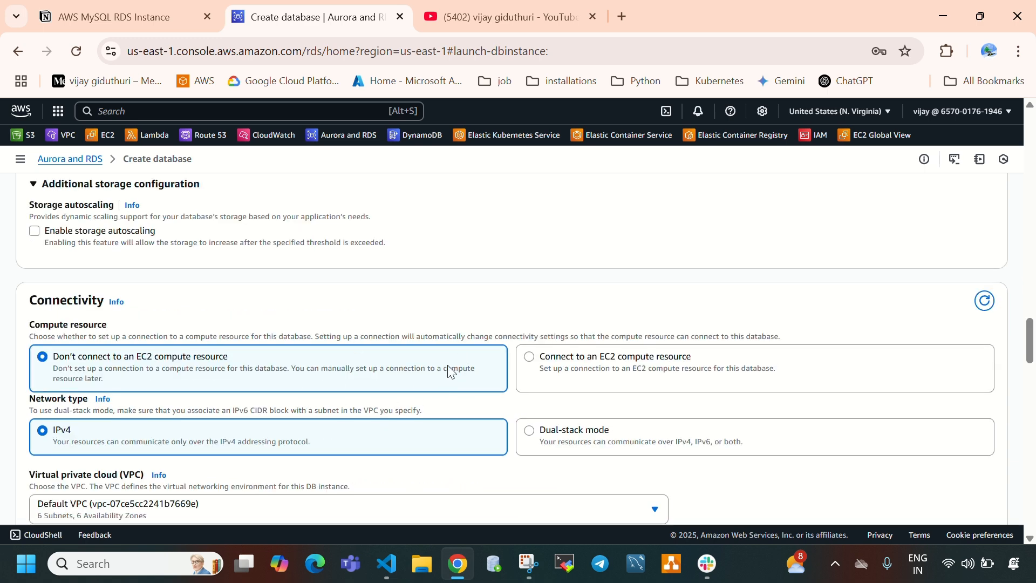
scroll(248, 372, down, 3)
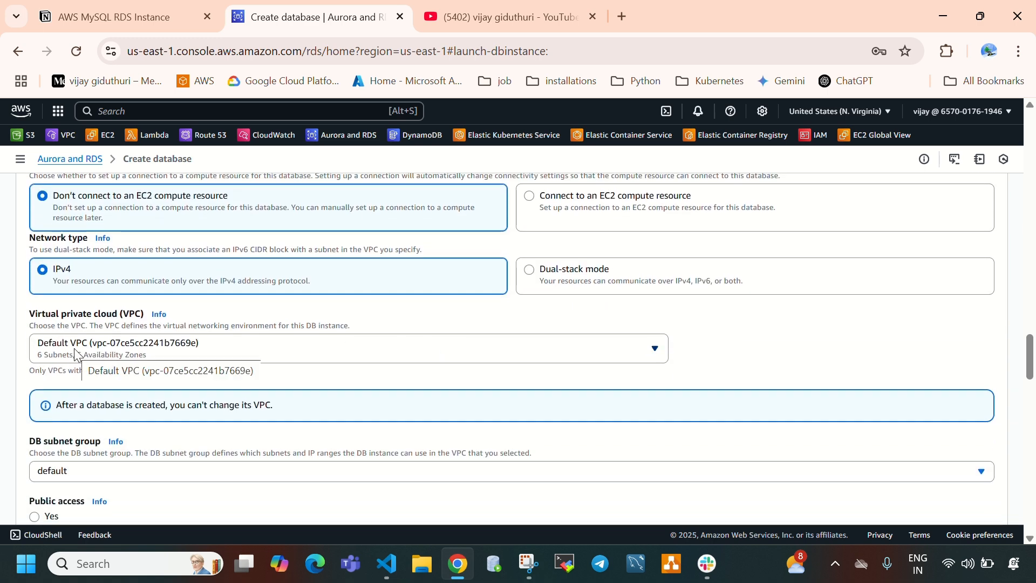
right_click(70, 138)
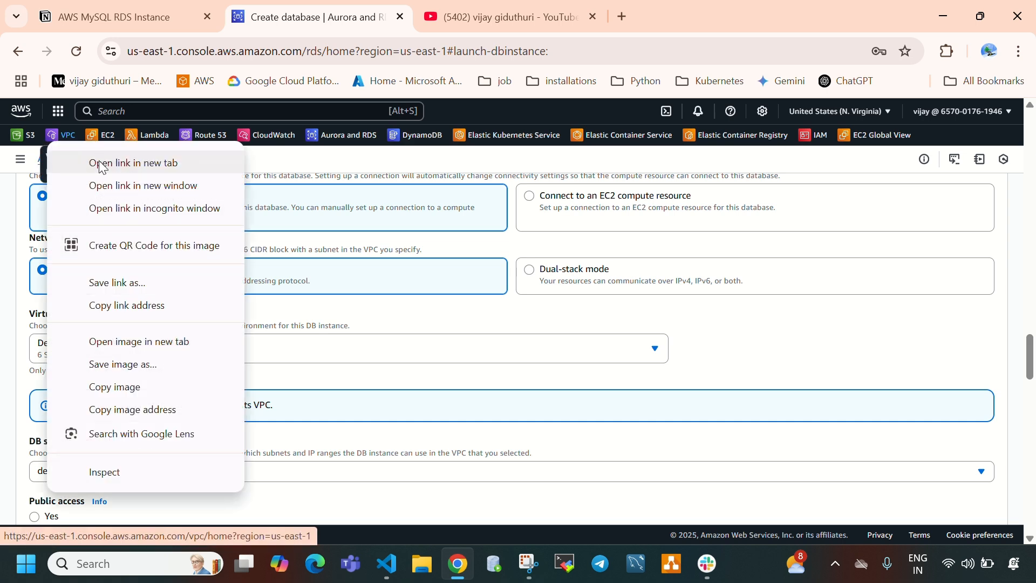
key(Escape)
middle_click(105, 171)
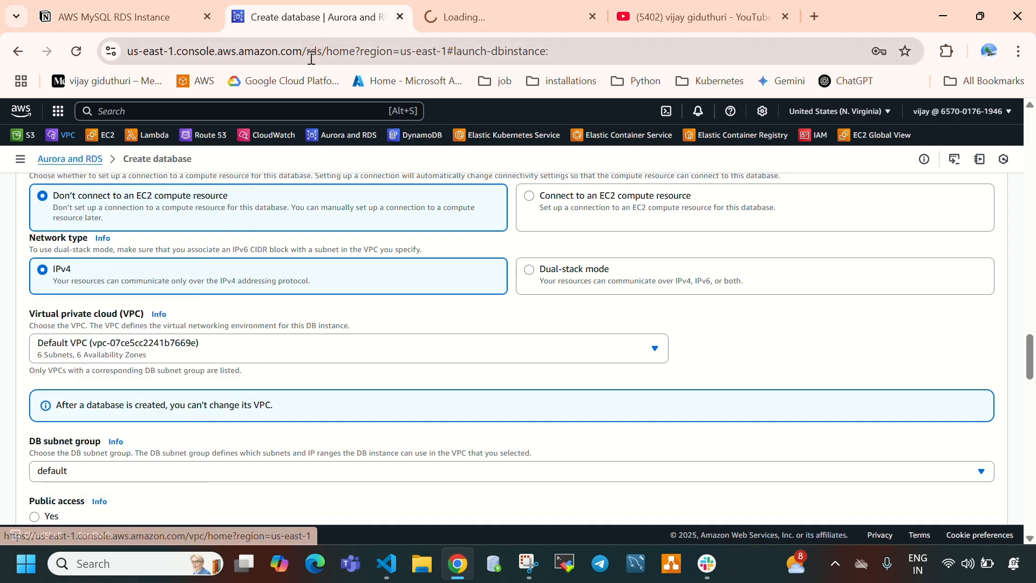
click(672, 12)
click(671, 12)
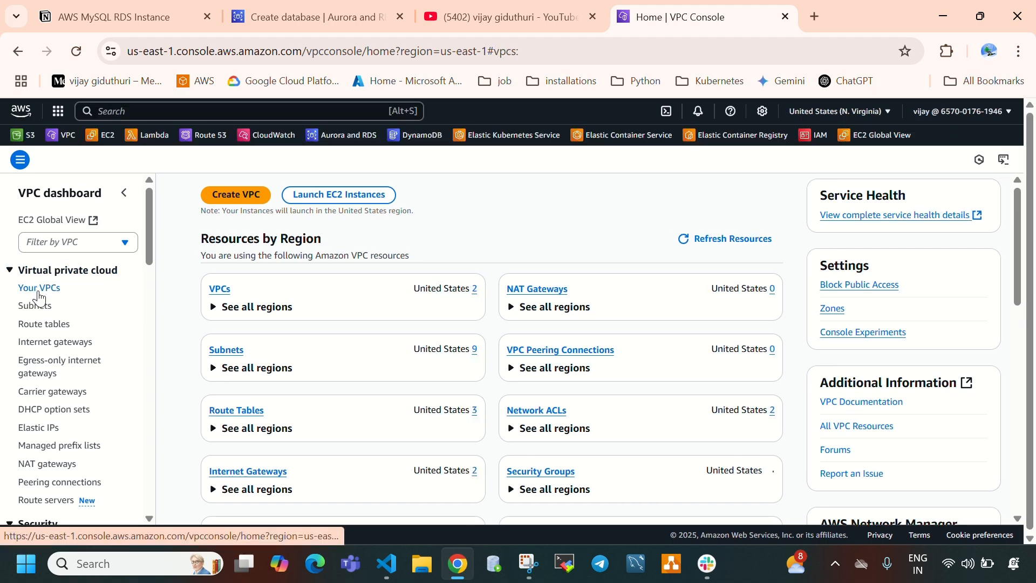
- Show the resource map of test-vpc in the VPC list and examine its subnets and route tables
click(39, 287)
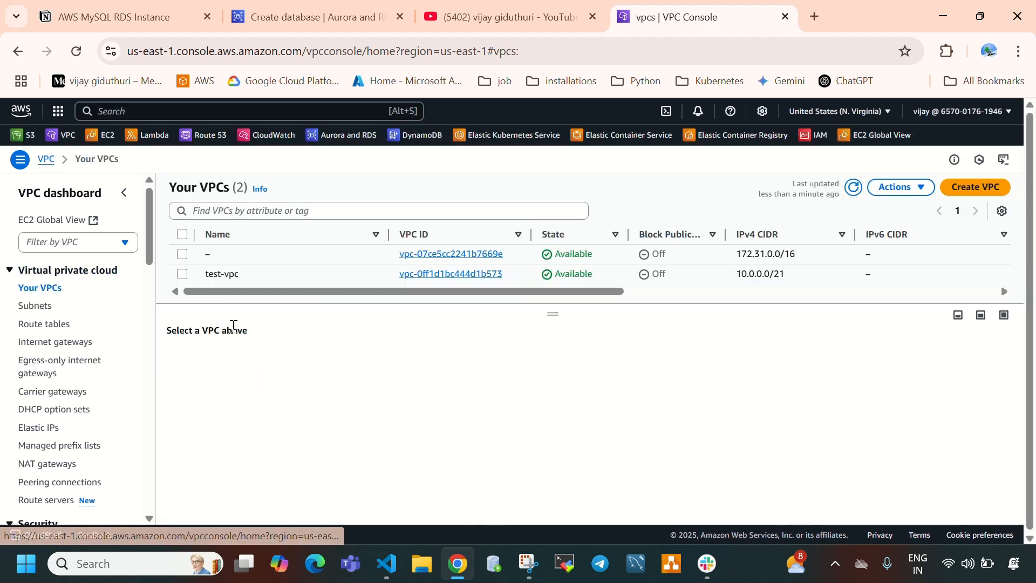
click(181, 280)
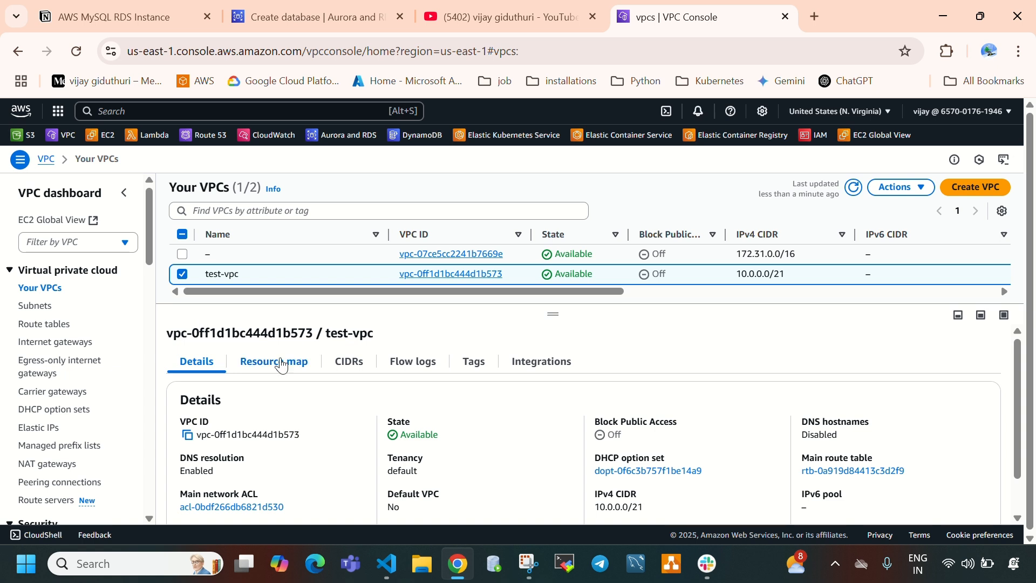
click(278, 363)
scroll(367, 385, down, 3)
scroll(367, 392, down, 2)
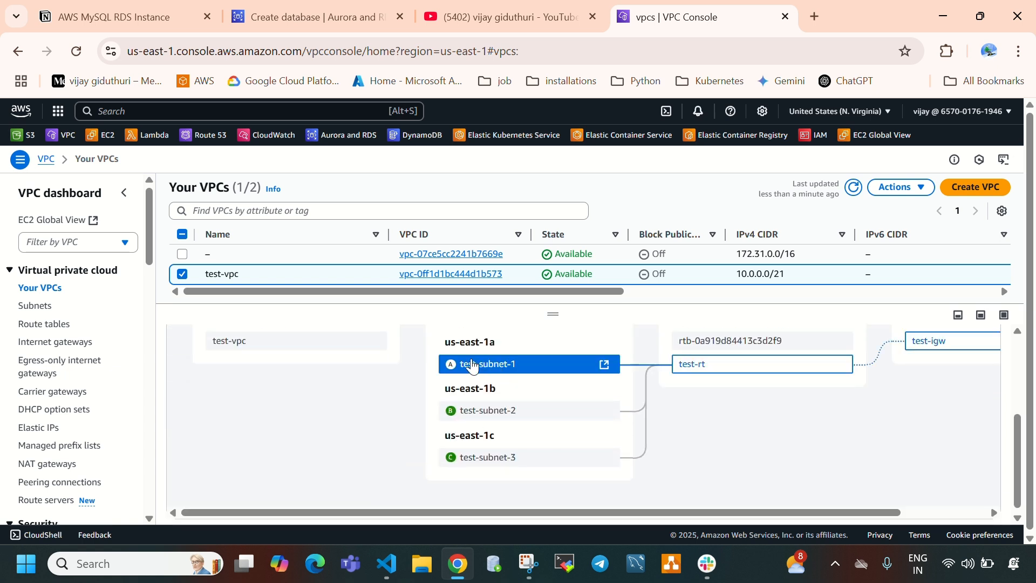
scroll(466, 442, up, 2)
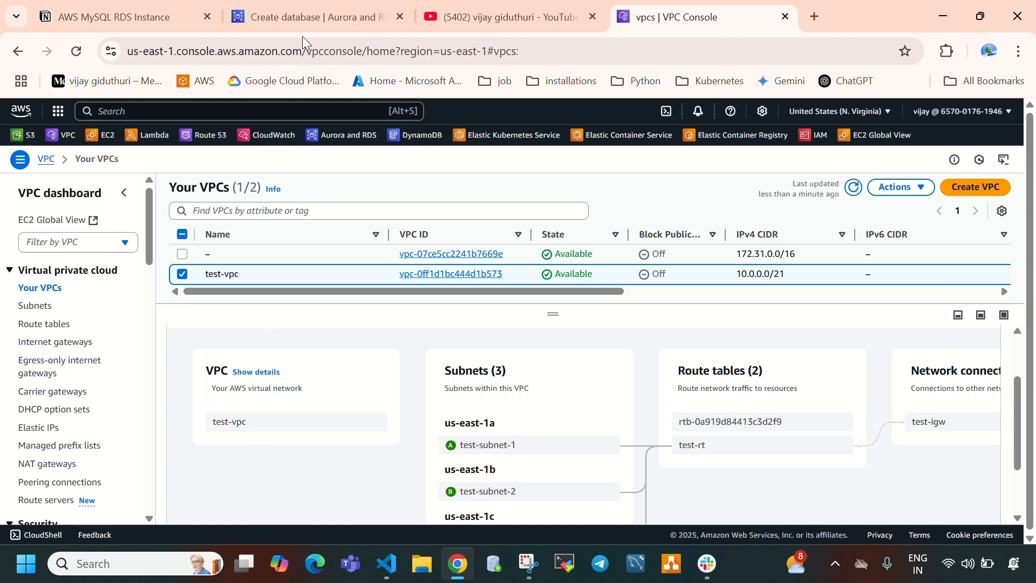
- Return to the Create database page and select test-vpc as the virtual private cloud
click(323, 16)
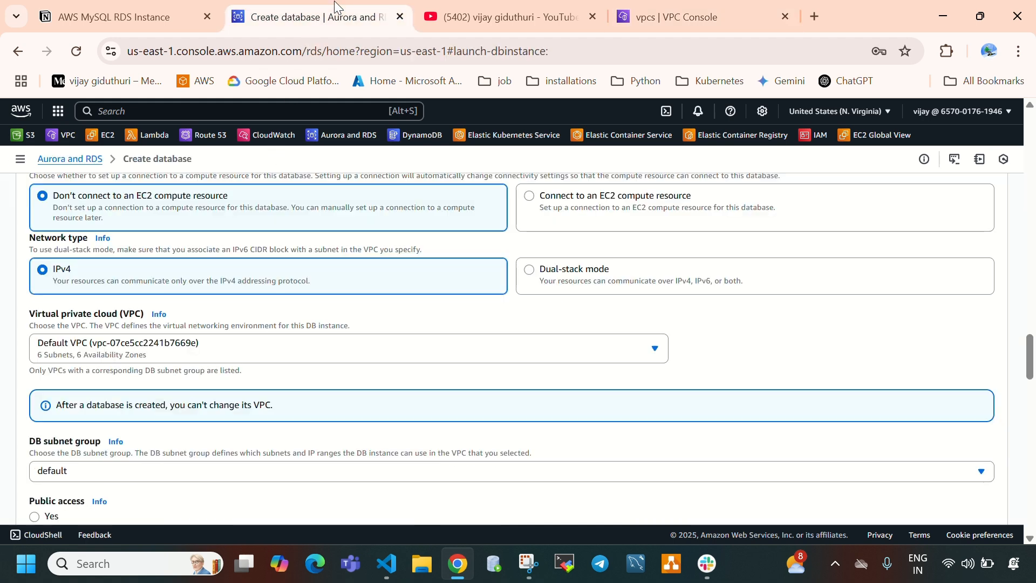
click(125, 356)
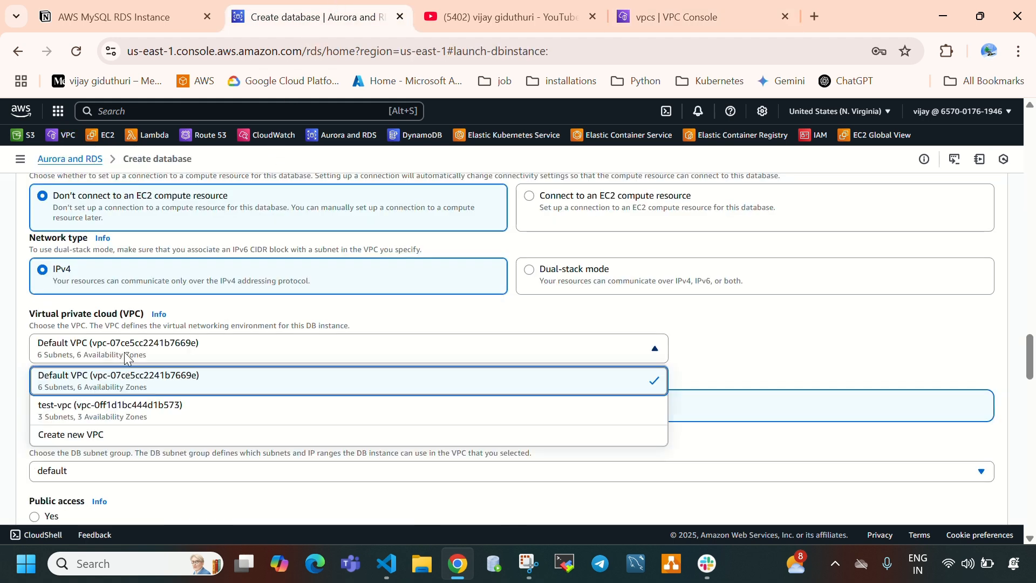
click(96, 411)
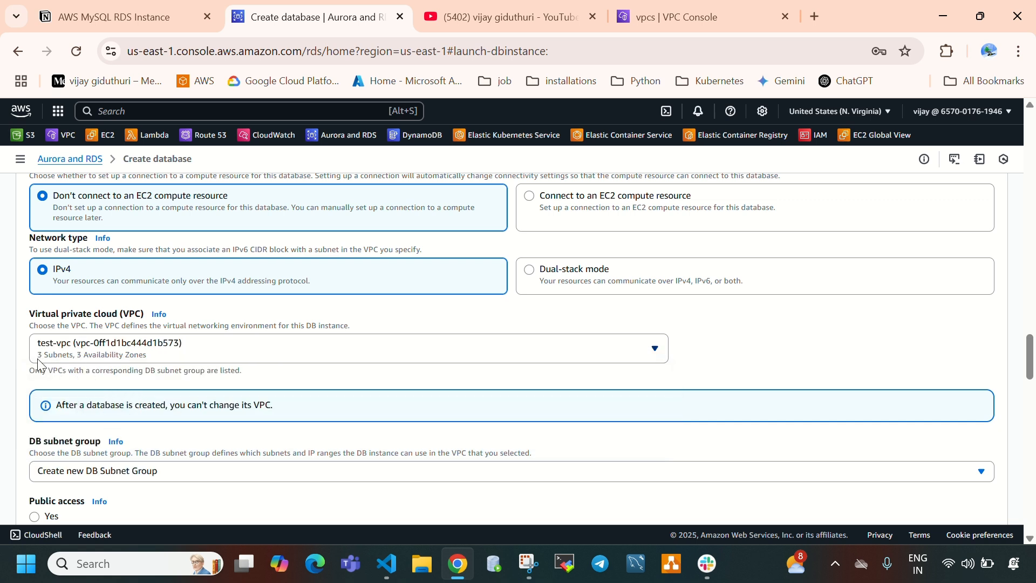
- Check the subnets and Availability Zones in the test-vpc resource map, and return to the Create database page
click(663, 17)
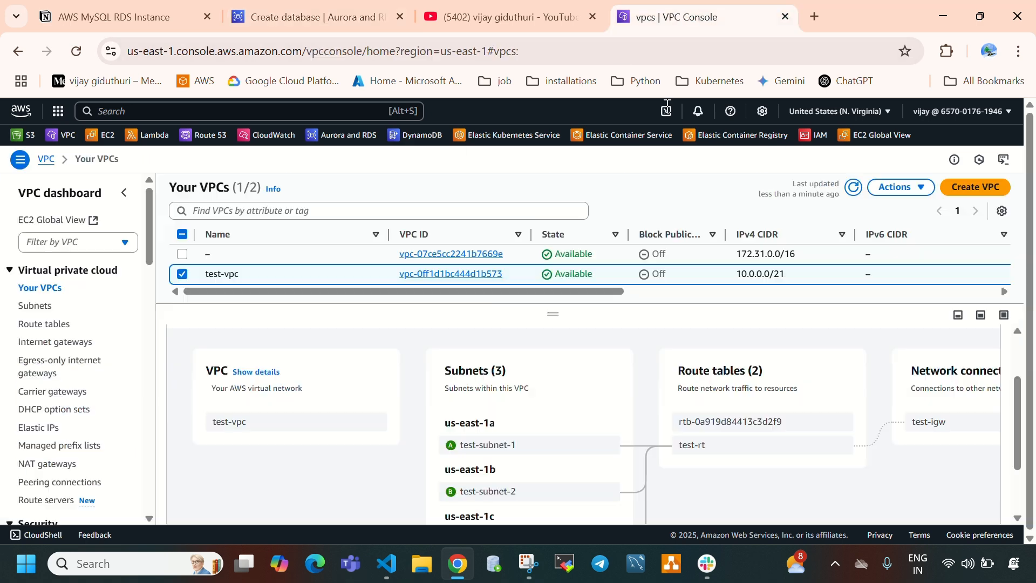
scroll(486, 437, down, 2)
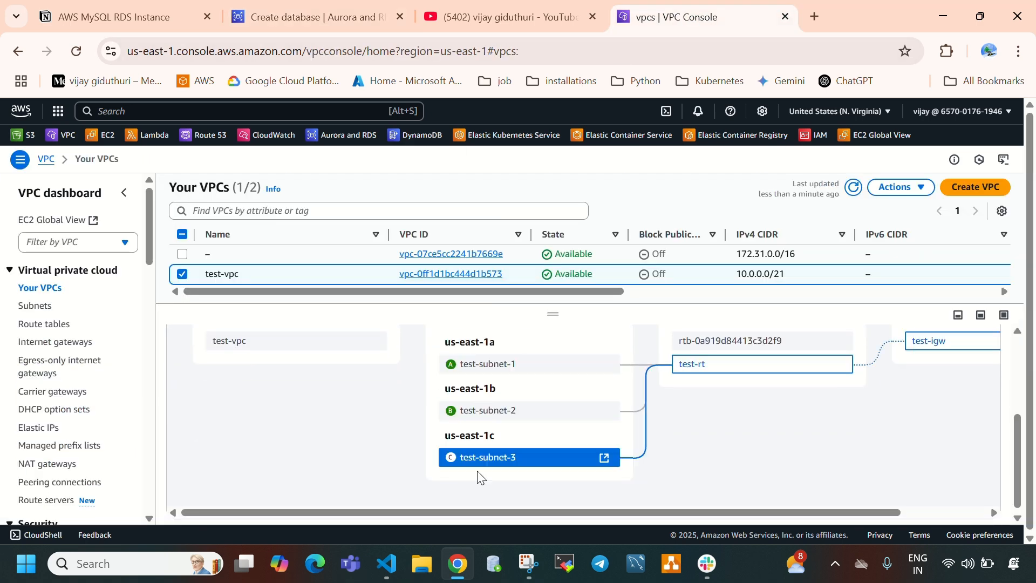
click(296, 16)
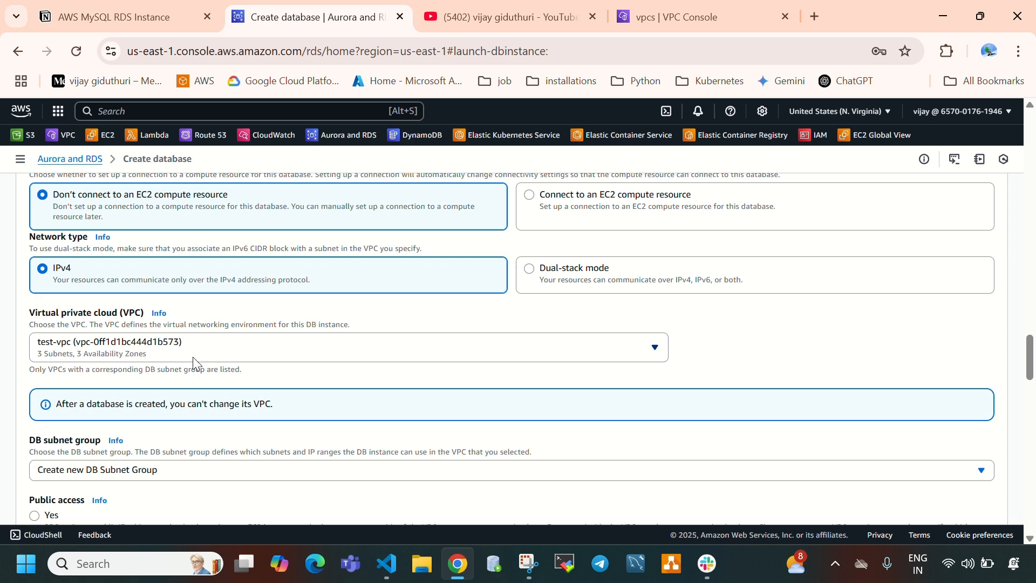
- Keep Create new DB Subnet Group as the DB subnet group choice for the database
scroll(184, 361, down, 3)
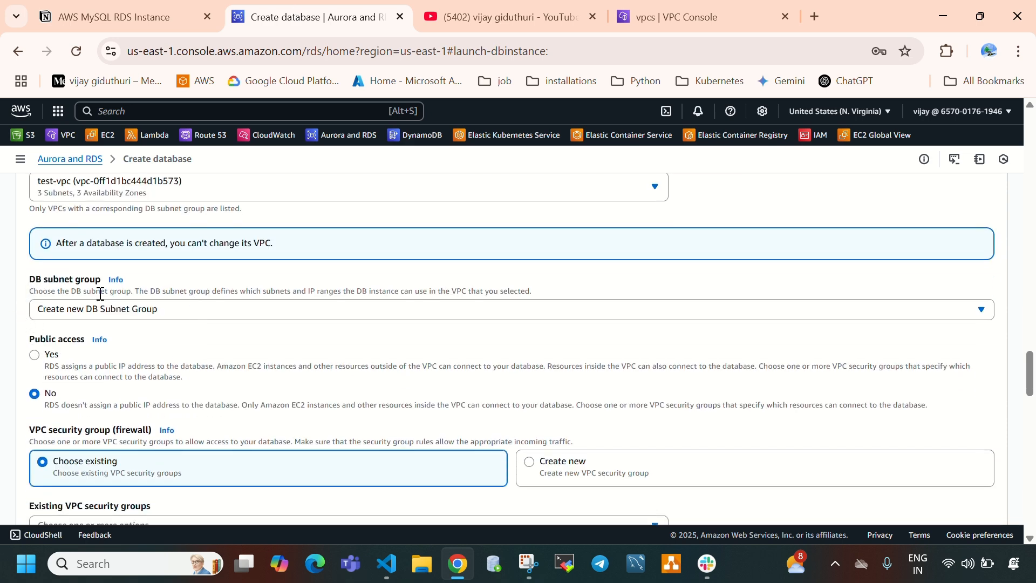
click(101, 316)
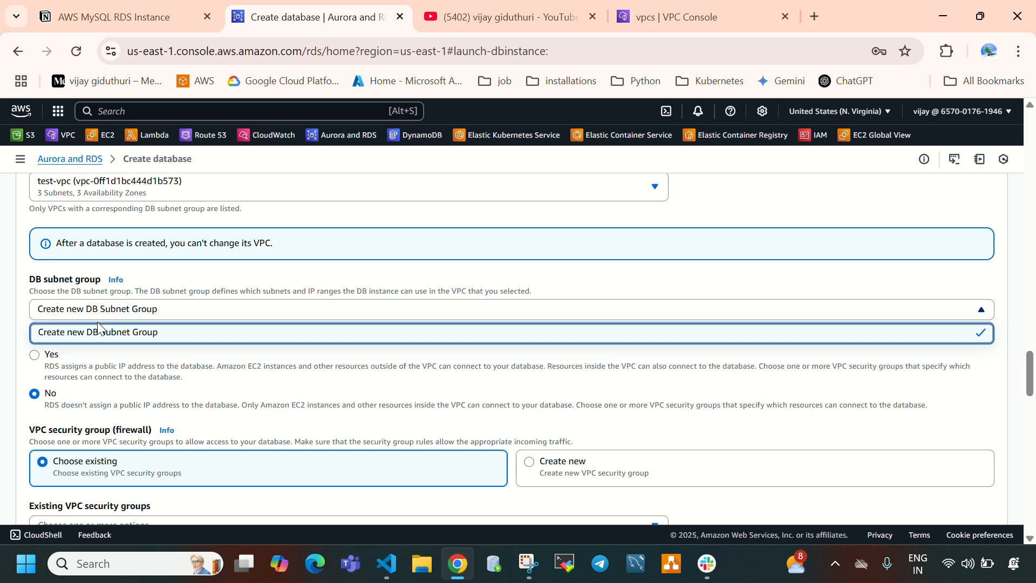
click(143, 345)
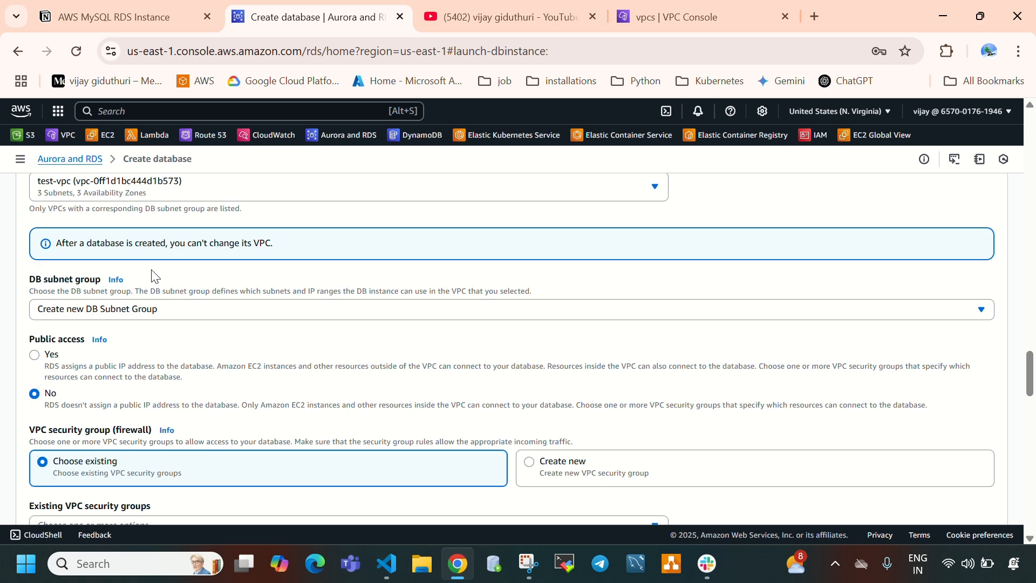
- Open the RDS Subnet groups page in a new browser tab and check for existing DB subnet groups
click(20, 159)
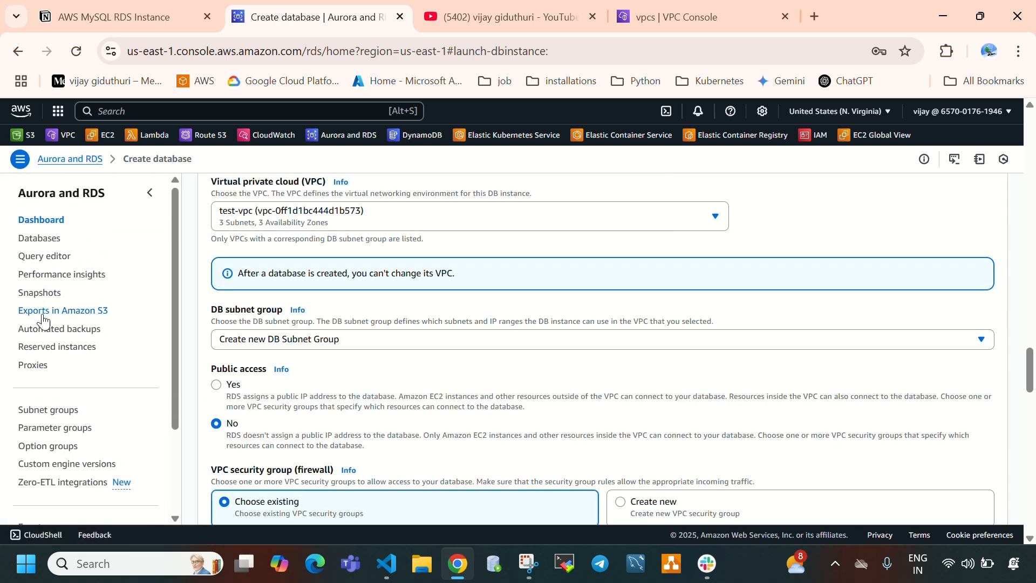
right_click(54, 413)
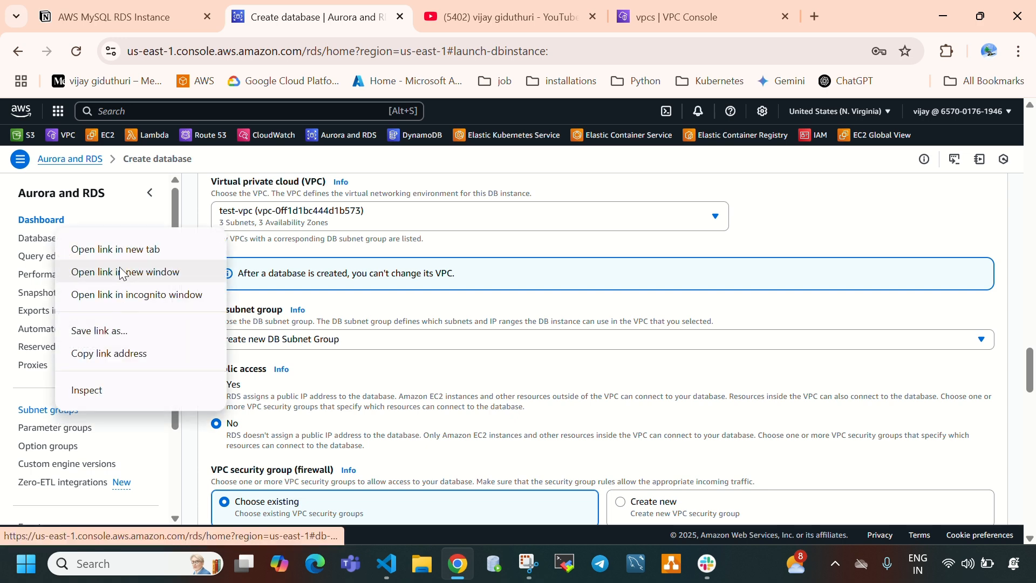
click(116, 186)
click(380, 20)
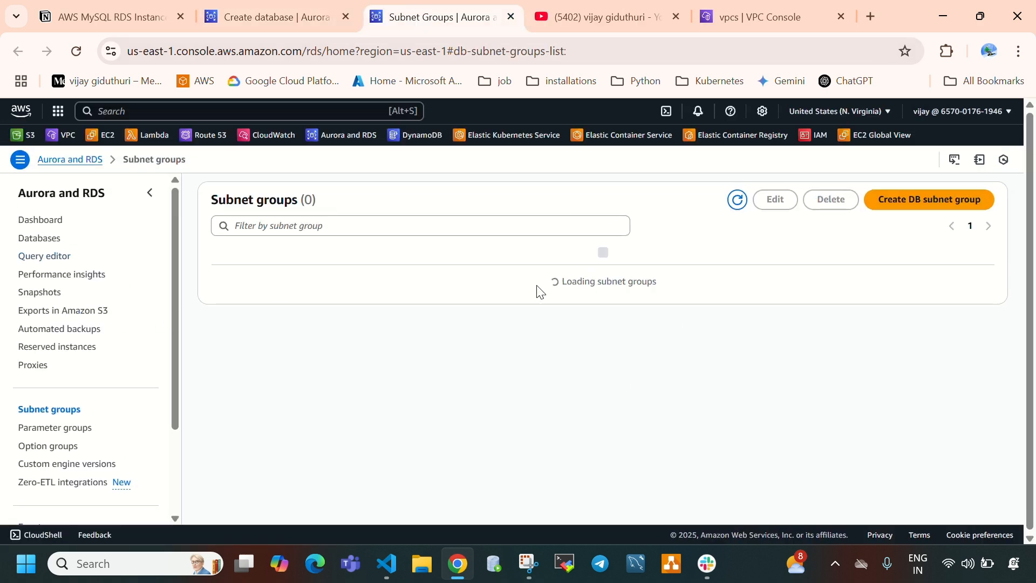
drag(573, 296, 704, 311)
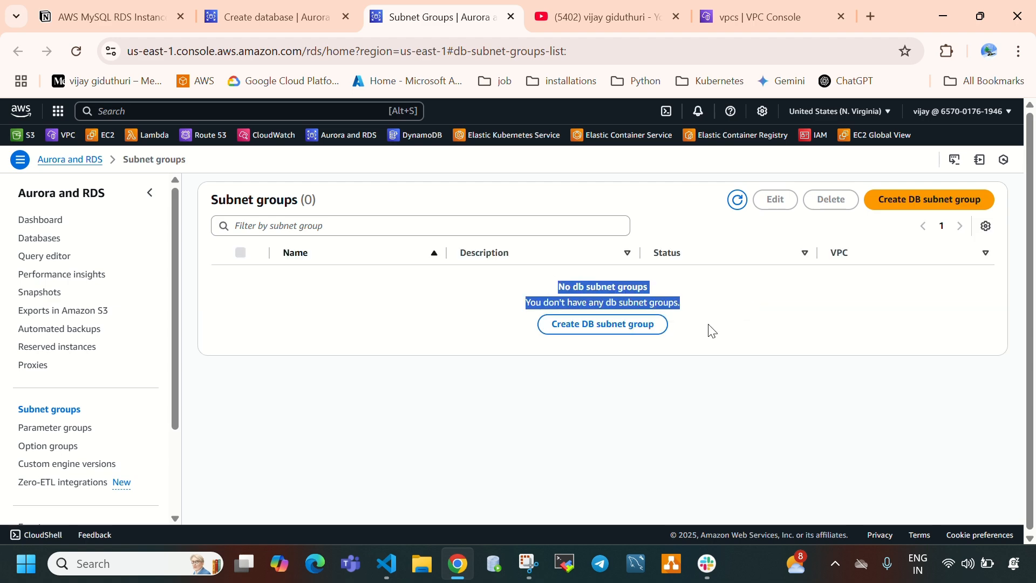
- Return to the Create database page and check the available DB subnet group options
click(283, 25)
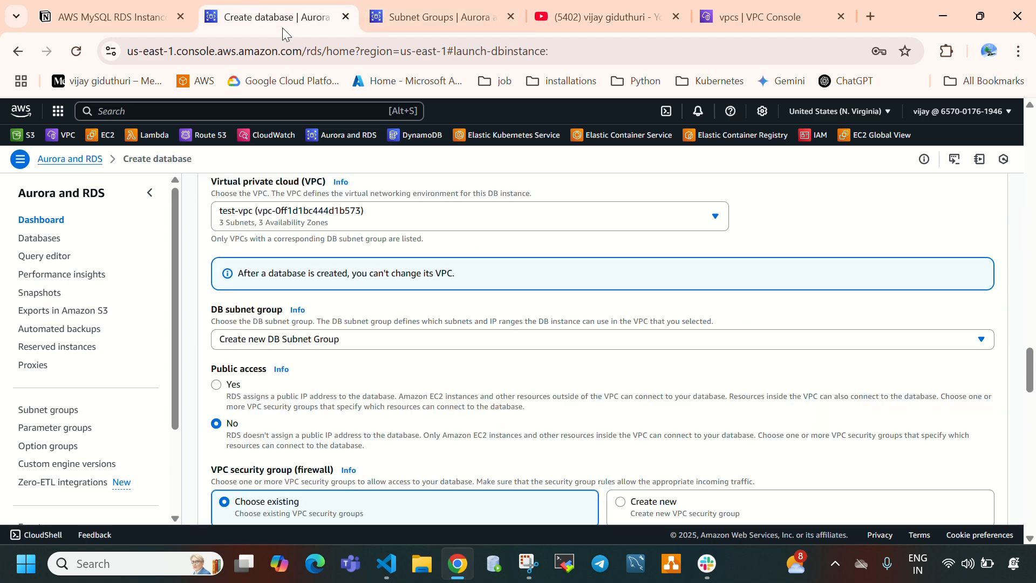
click(296, 343)
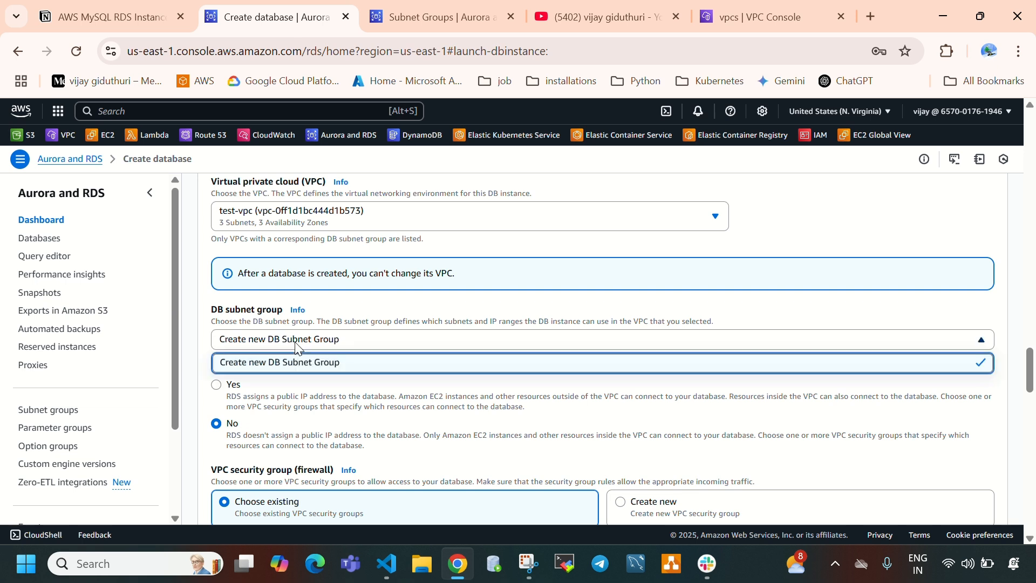
click(717, 335)
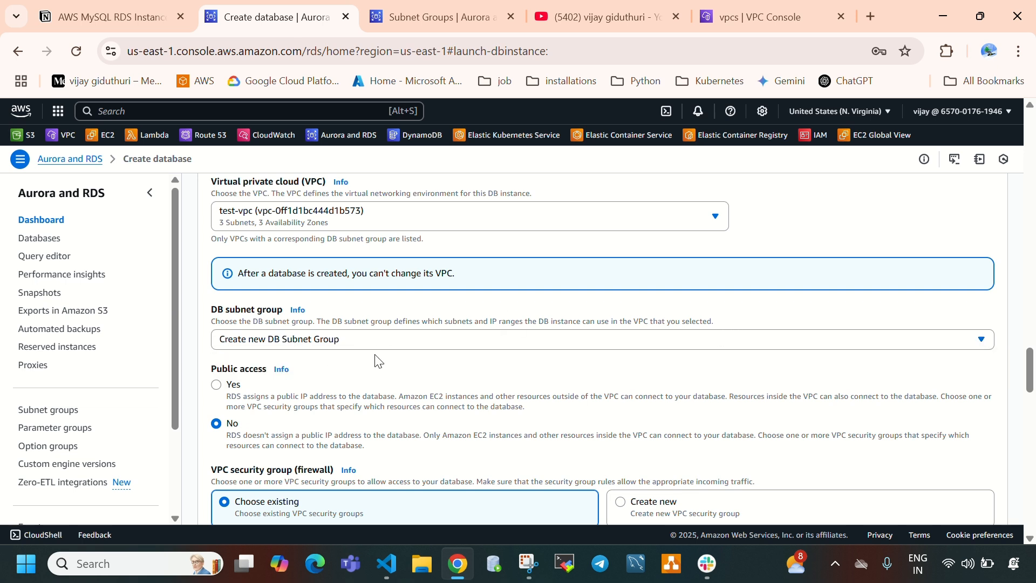
- Set public access to Yes and read the description of that option
scroll(378, 361, down, 2)
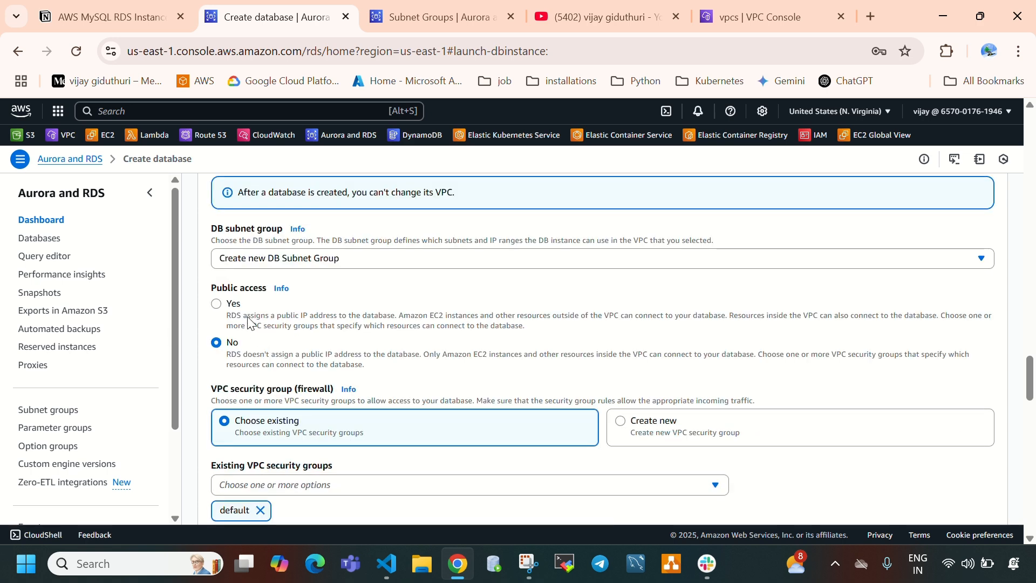
drag(212, 289, 265, 305)
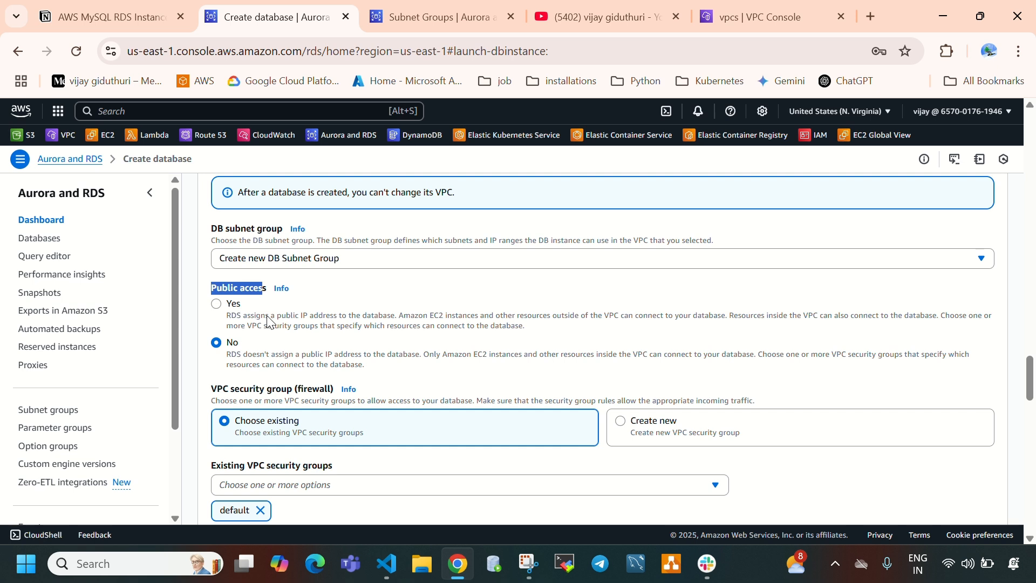
click(267, 316)
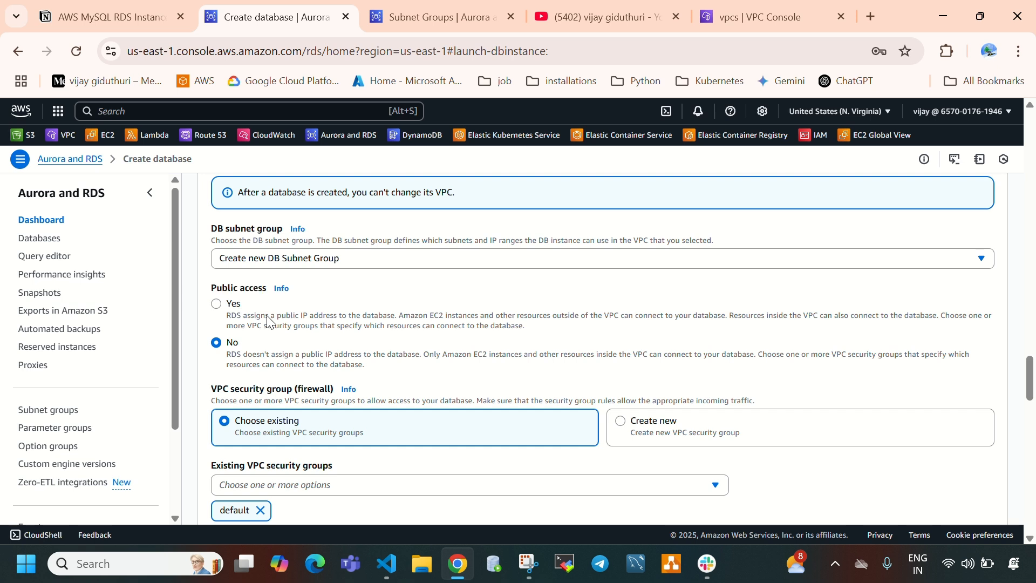
click(237, 310)
click(237, 353)
click(242, 322)
drag(228, 318, 726, 326)
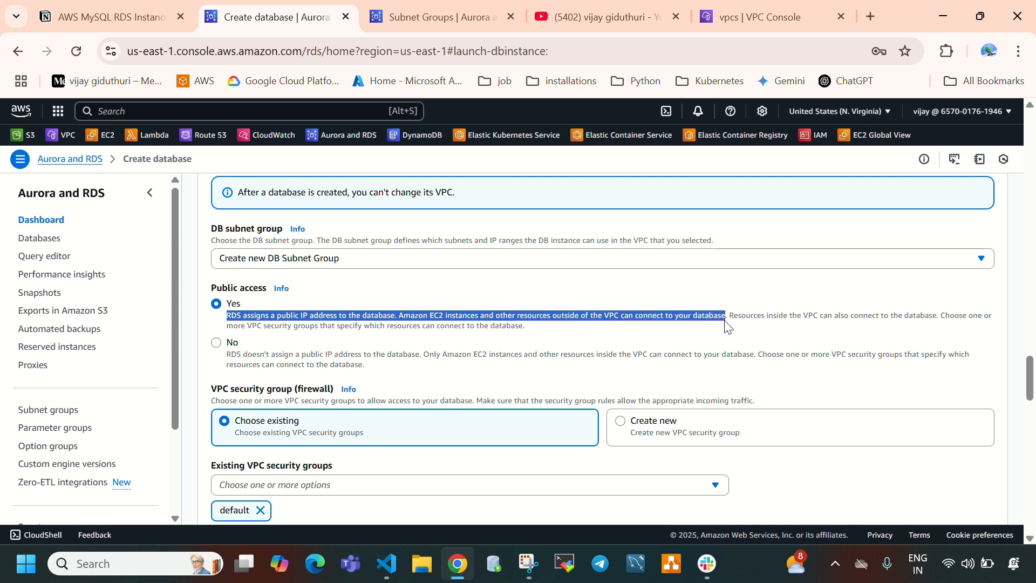
drag(728, 326, 932, 327)
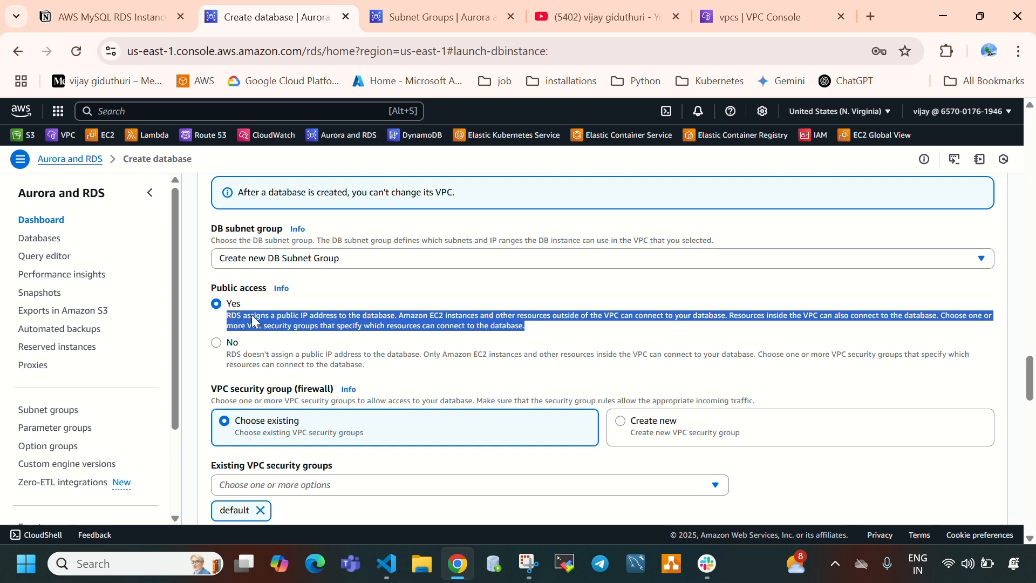
- Set public access to No, read its description, and glance at test-vpc in the VPC console before returning to the Create database page
click(247, 360)
click(247, 360)
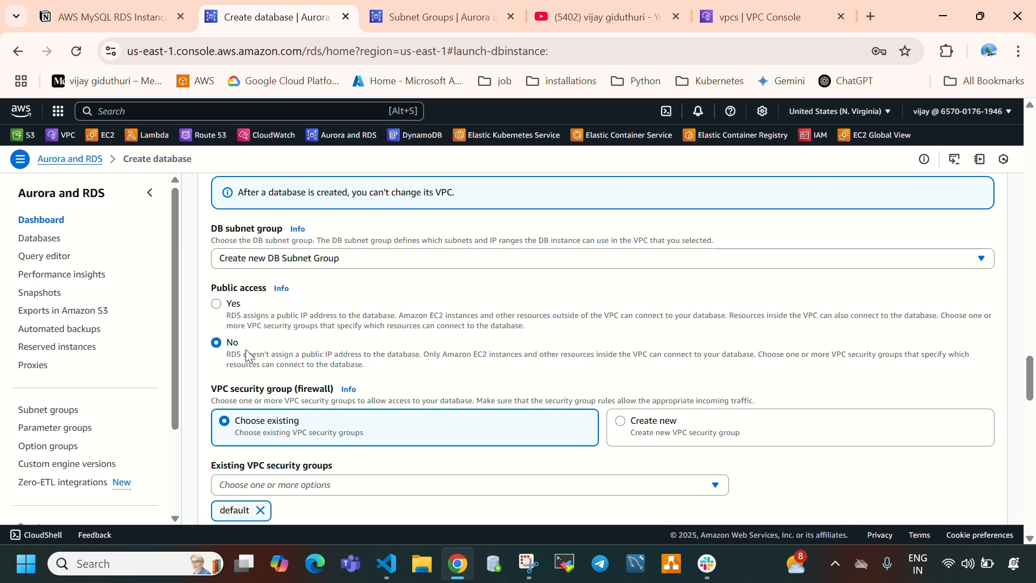
click(249, 321)
click(234, 361)
drag(231, 360, 746, 354)
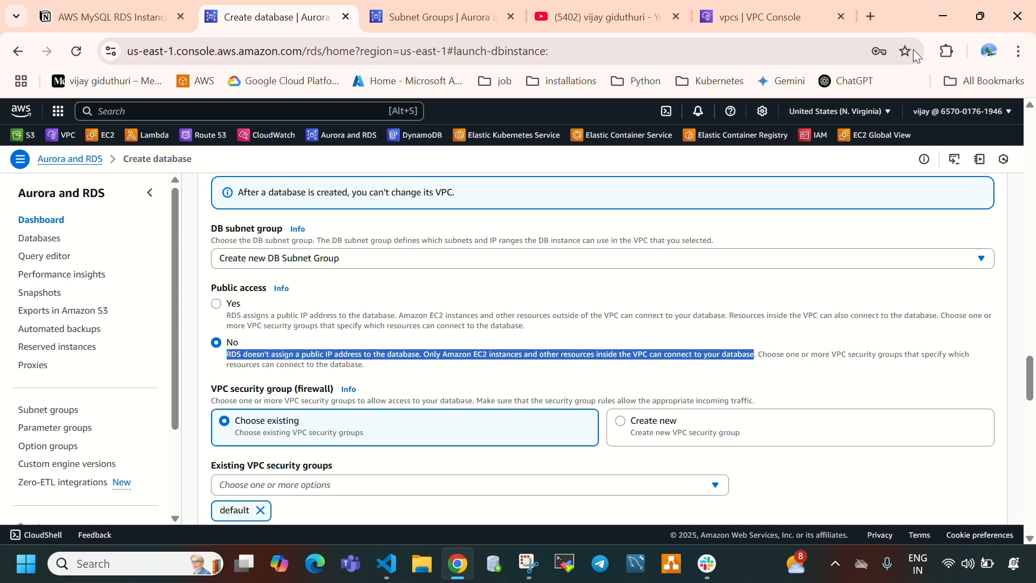
click(750, 17)
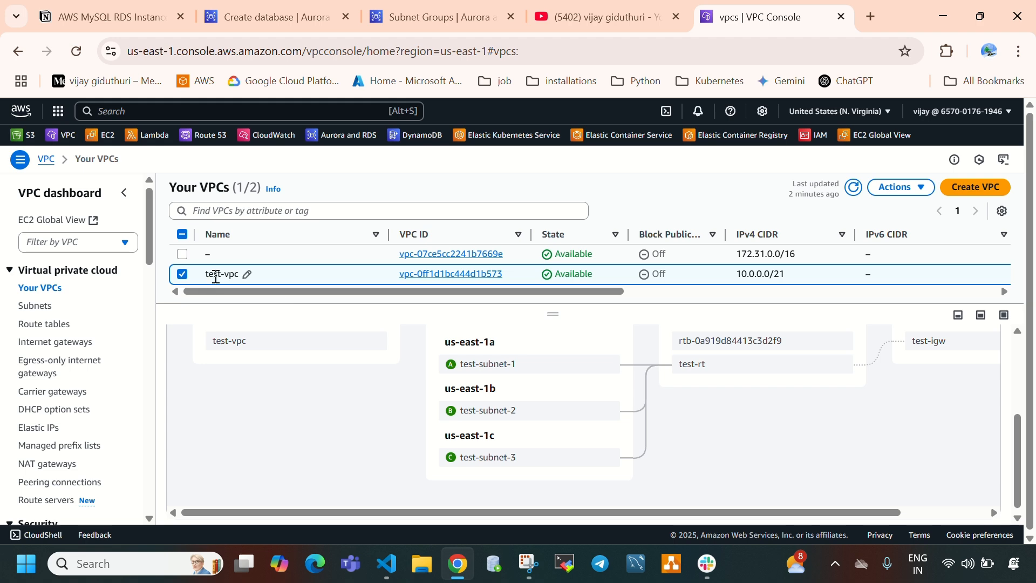
click(298, 17)
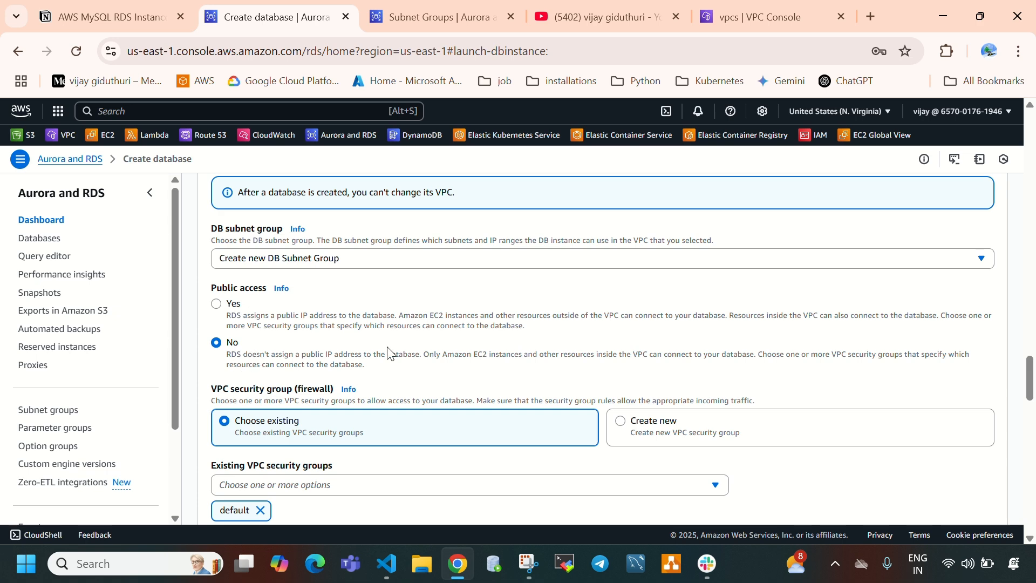
- Replace the default VPC security group with the existing test-sg group
scroll(389, 354, down, 3)
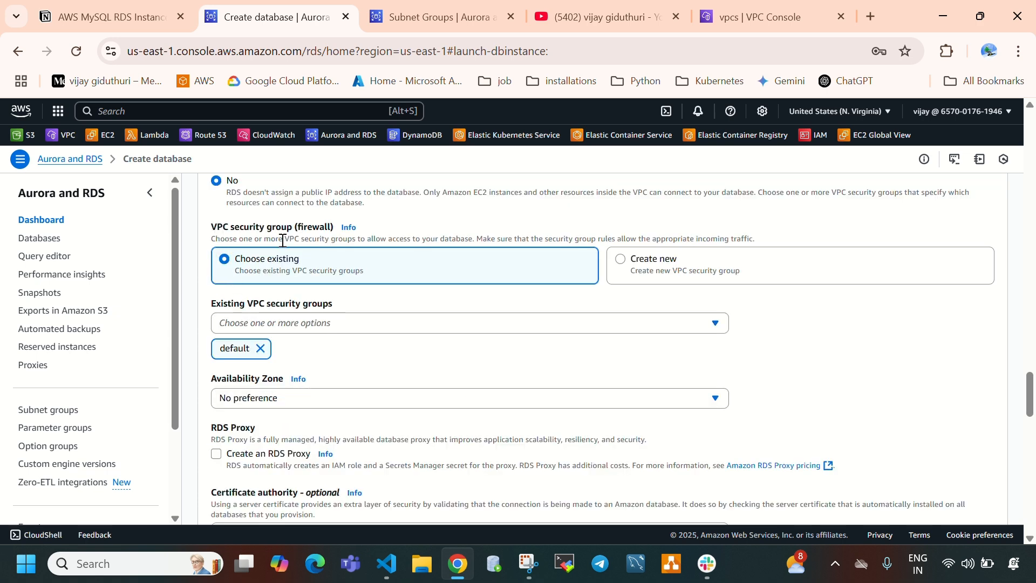
click(260, 348)
click(740, 8)
click(311, 17)
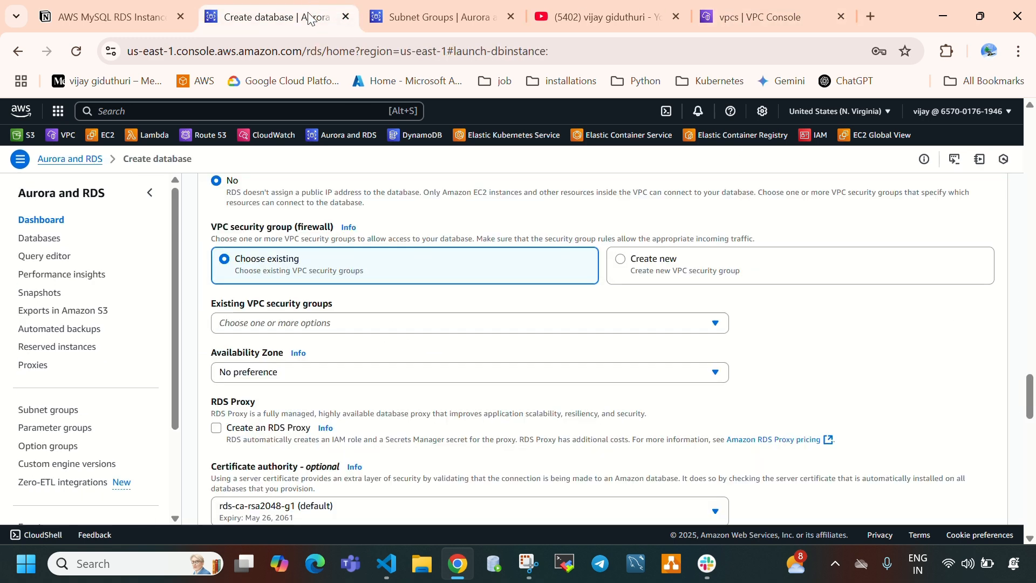
click(291, 326)
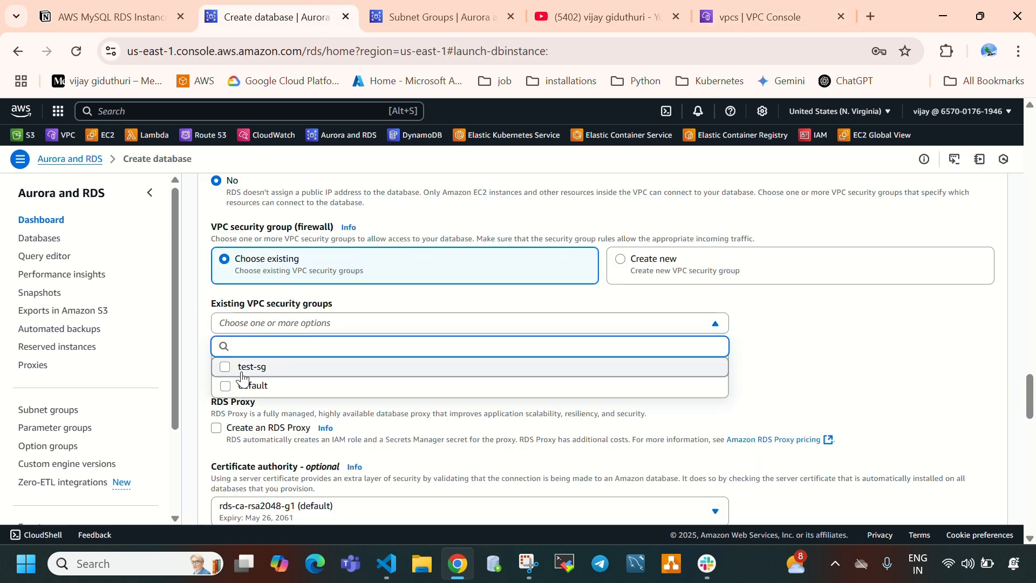
click(274, 375)
click(798, 353)
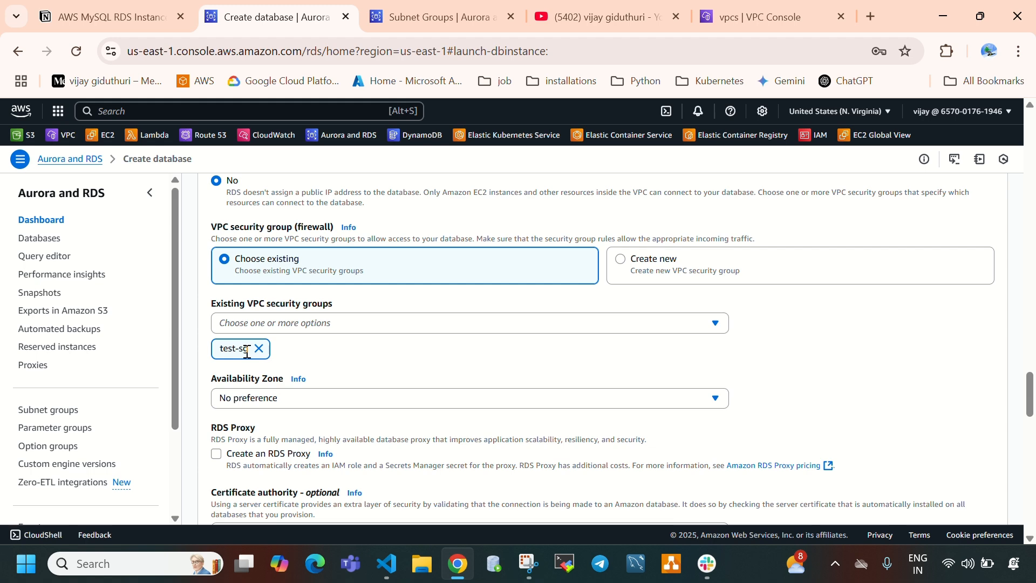
- Review the Availability Zone choices, leaving No preference, and examine the certificate authority setting
scroll(271, 351, down, 1)
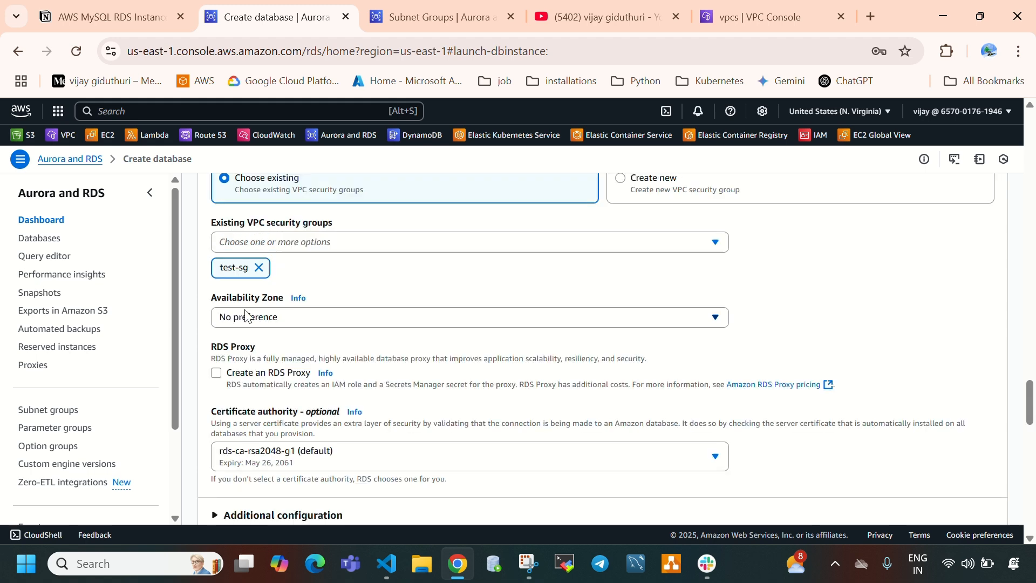
click(247, 316)
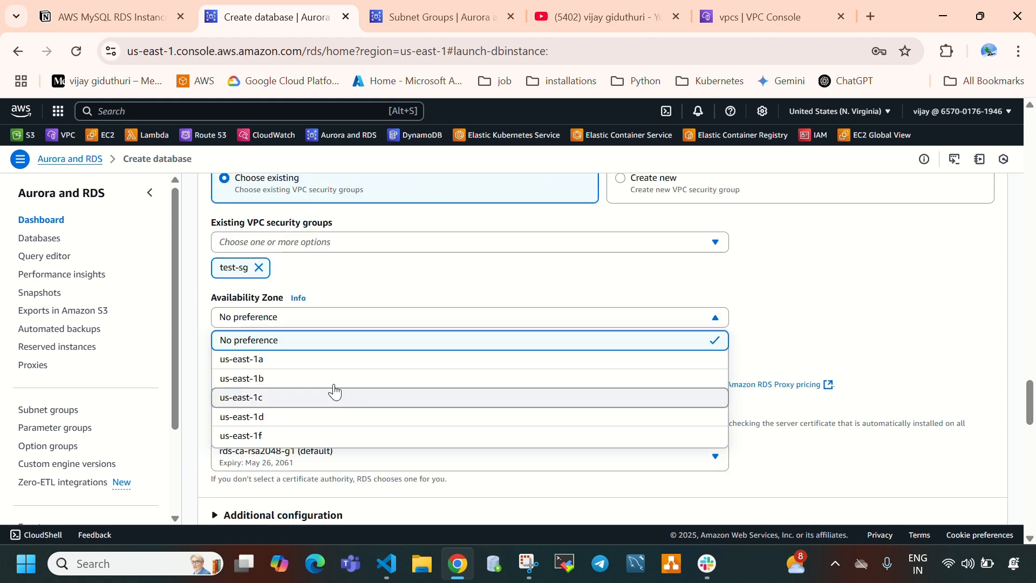
click(416, 296)
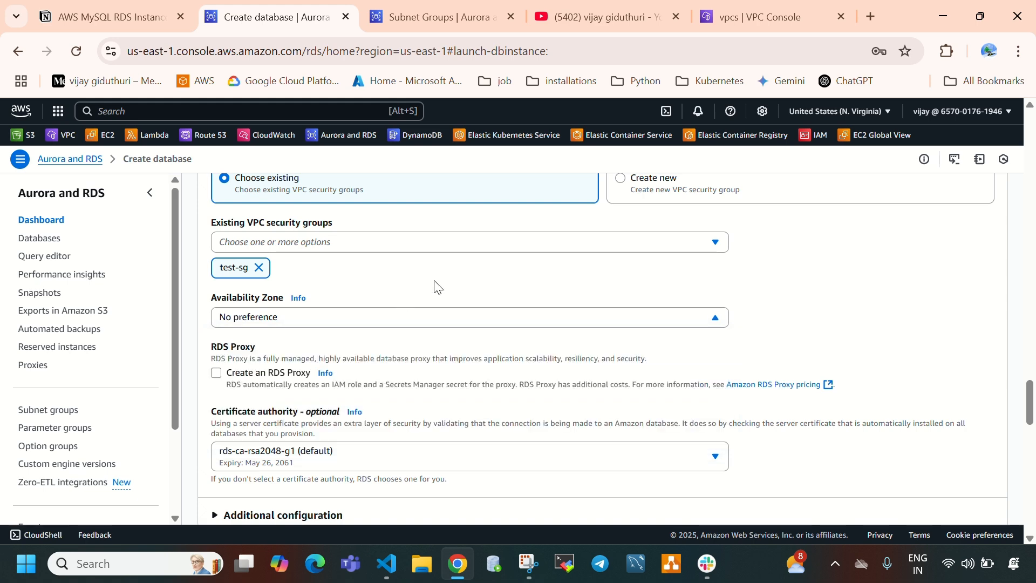
scroll(354, 308, down, 1)
scroll(350, 311, down, 1)
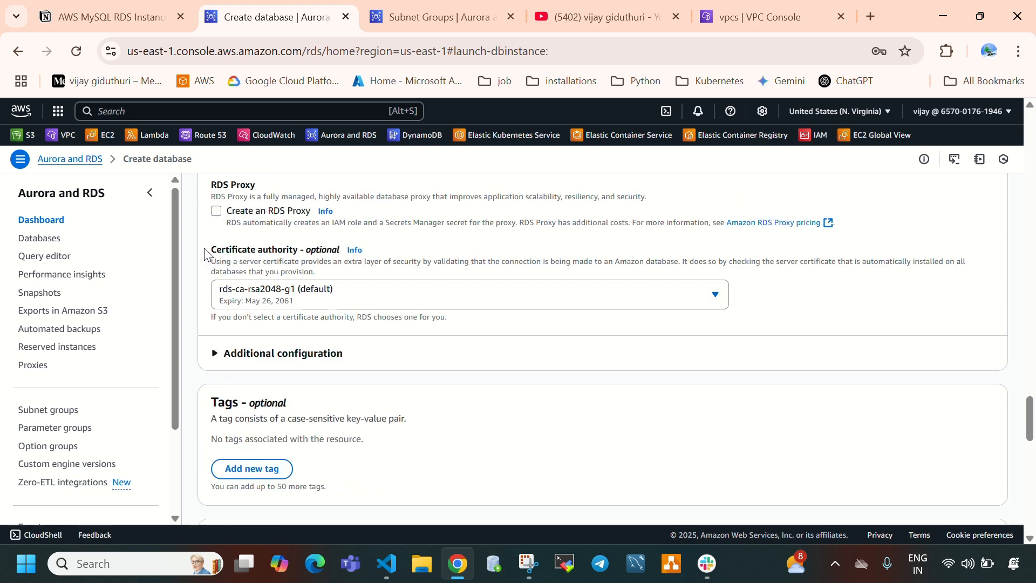
drag(212, 248, 266, 263)
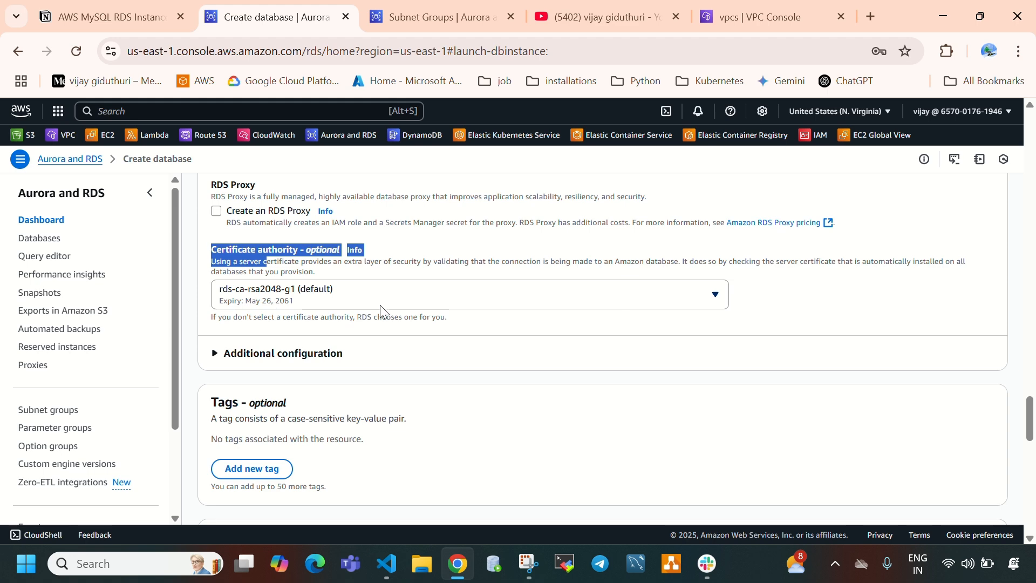
click(597, 388)
- Expand the additional Connectivity configuration and examine the database port value
click(316, 358)
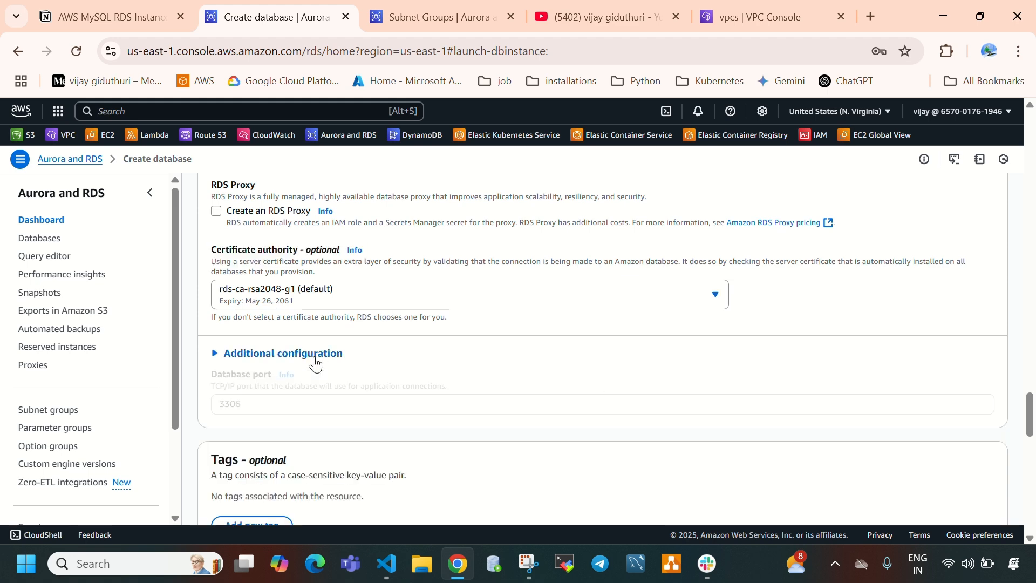
scroll(316, 362, down, 1)
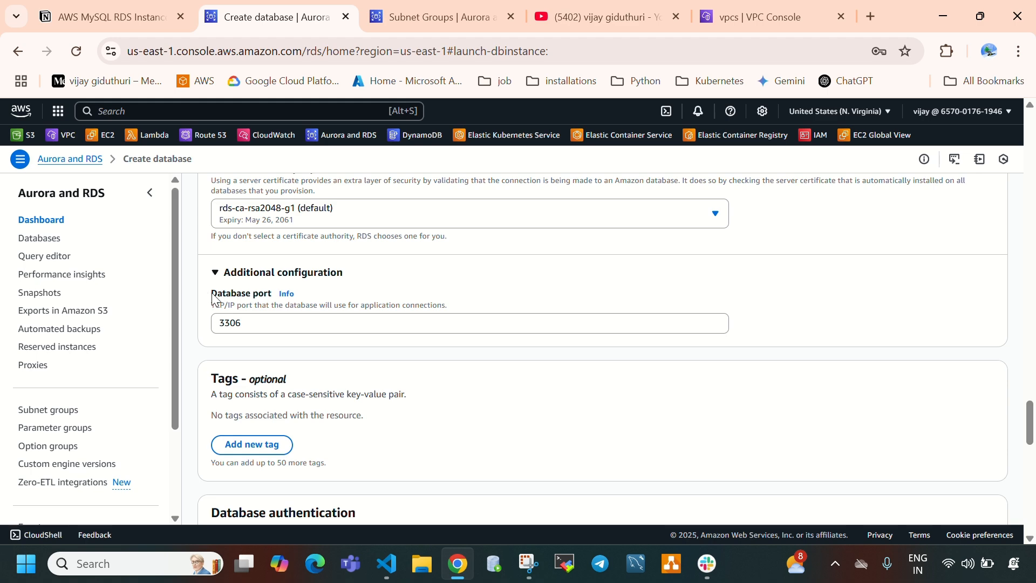
drag(214, 298, 218, 322)
click(245, 322)
click(766, 16)
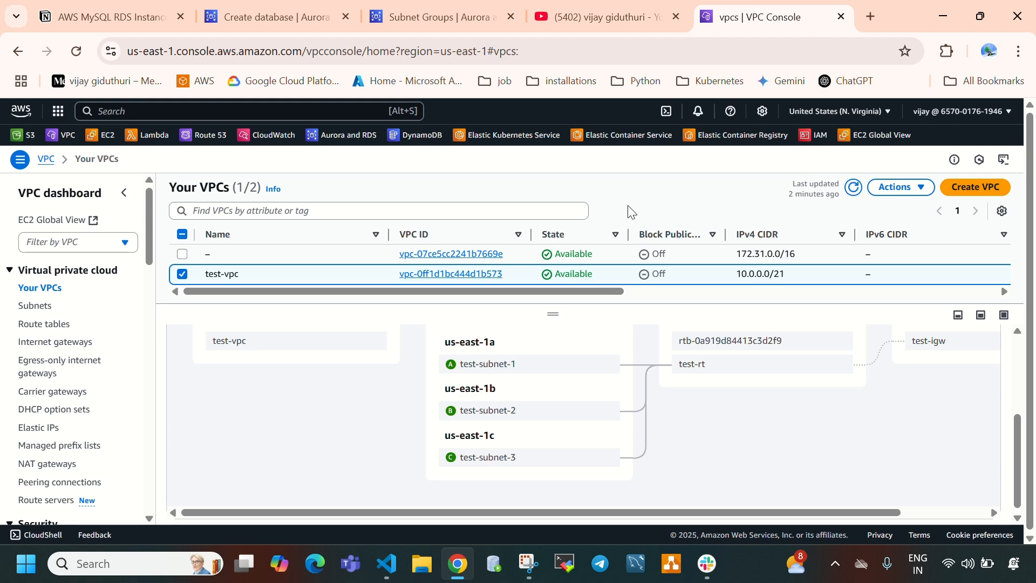
click(277, 11)
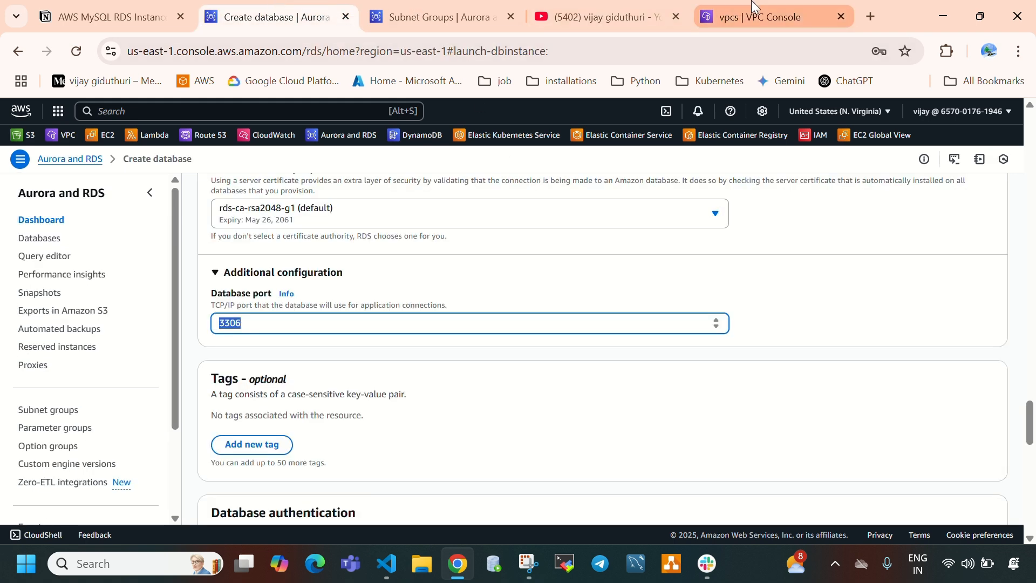
click(766, 16)
scroll(99, 387, down, 3)
scroll(99, 387, up, 3)
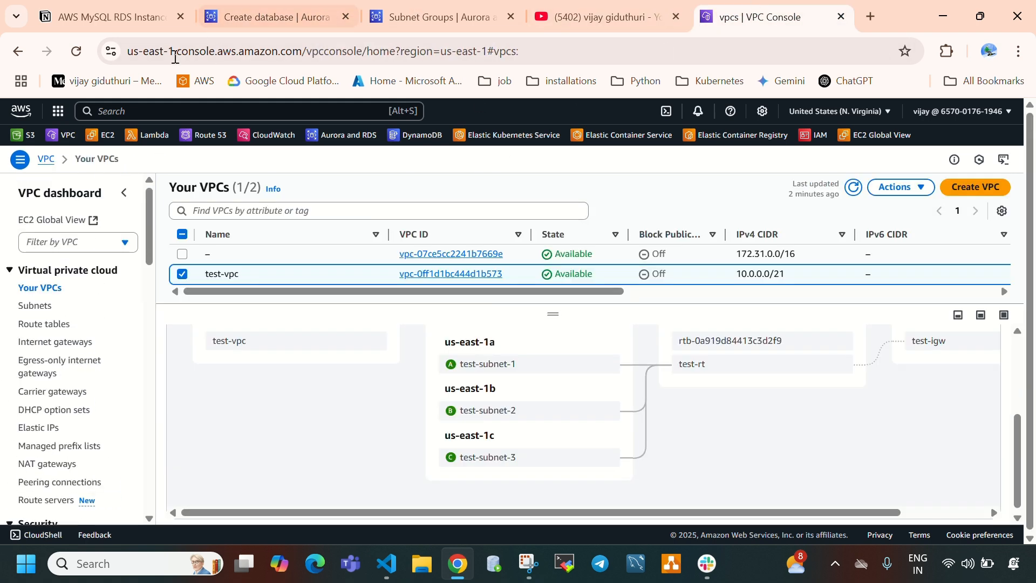
click(288, 8)
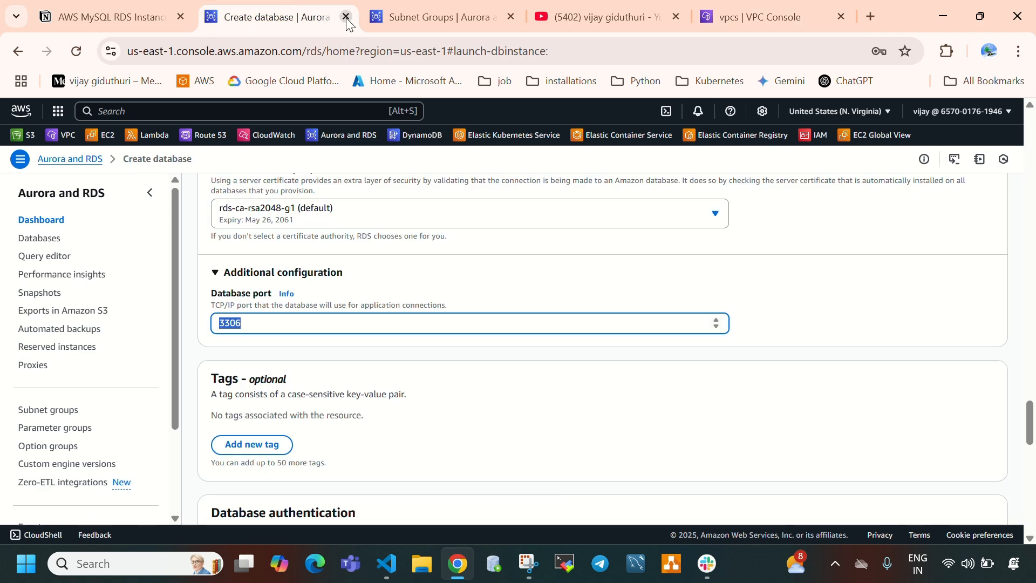
- Open the EC2 console in a new tab from the VPC page and show its Security Groups list
click(780, 14)
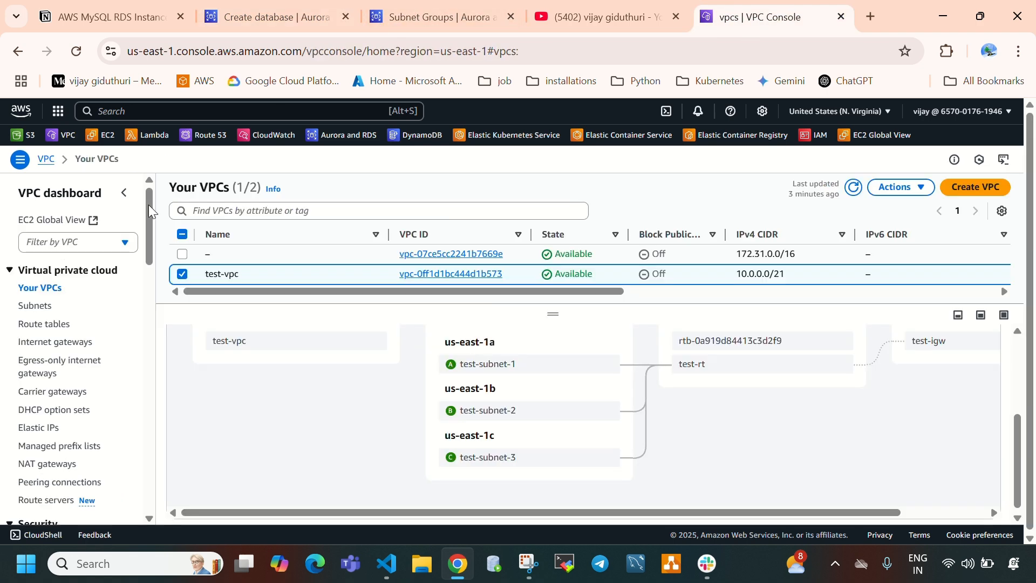
right_click(103, 136)
click(138, 156)
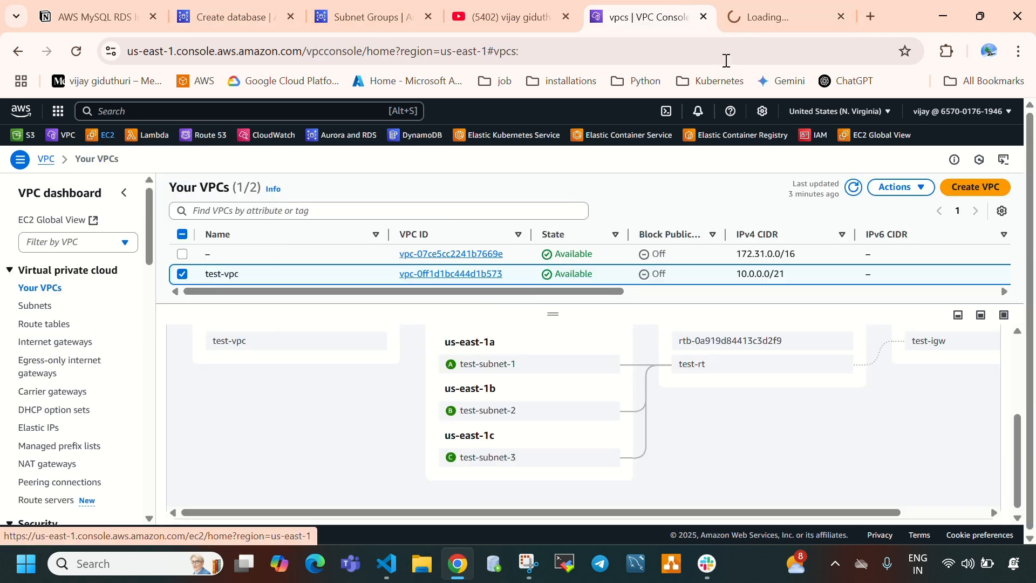
click(749, 18)
scroll(28, 356, down, 3)
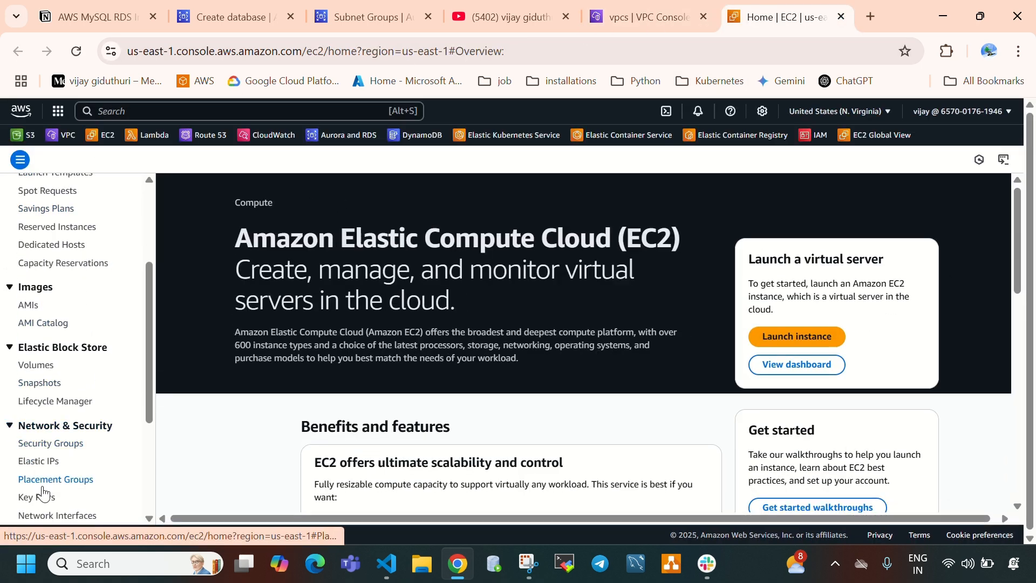
click(52, 444)
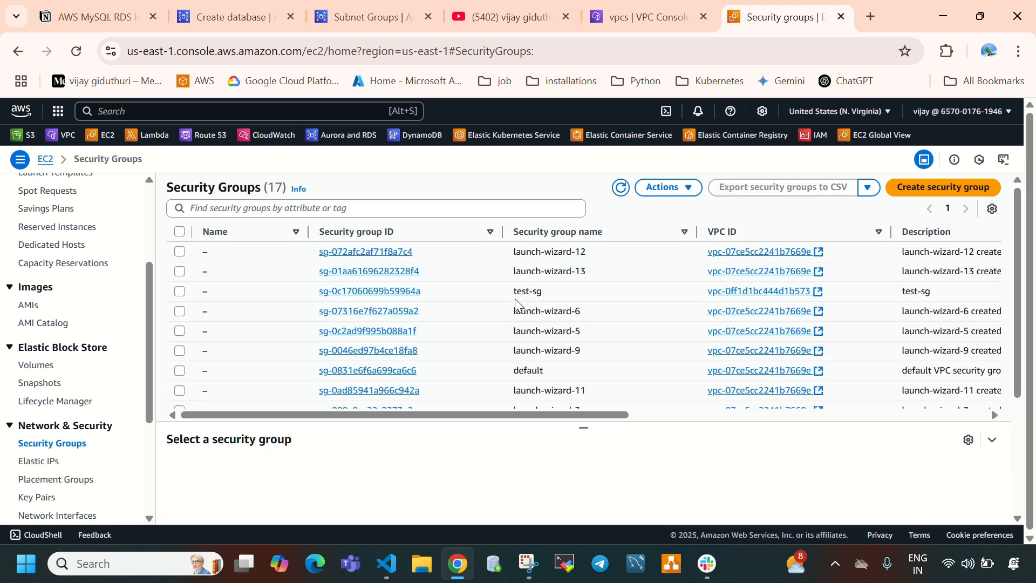
- Select the test-sg security group and show its inbound rules in an enlarged details pane
drag(513, 294, 547, 294)
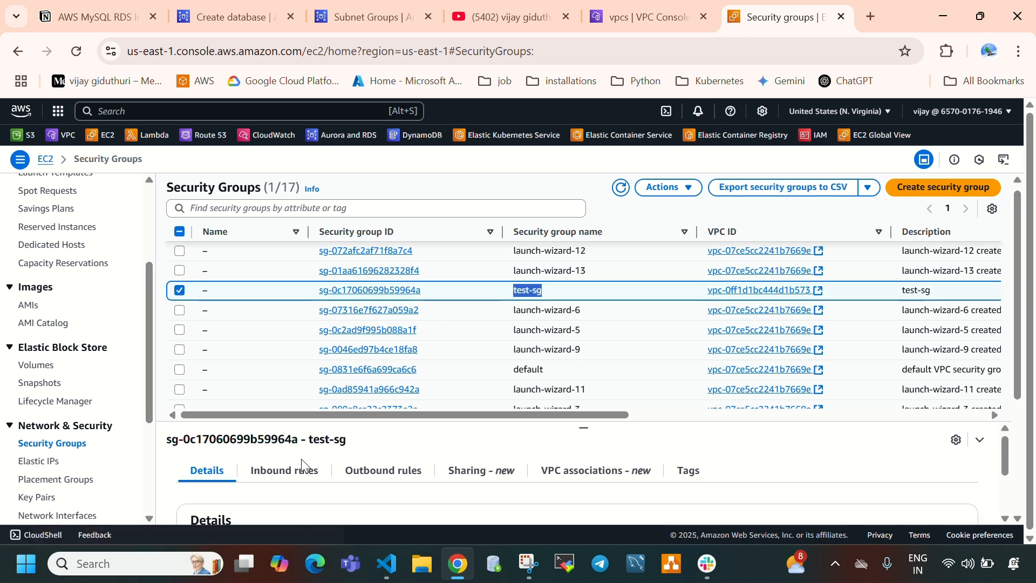
click(289, 470)
drag(584, 429, 583, 267)
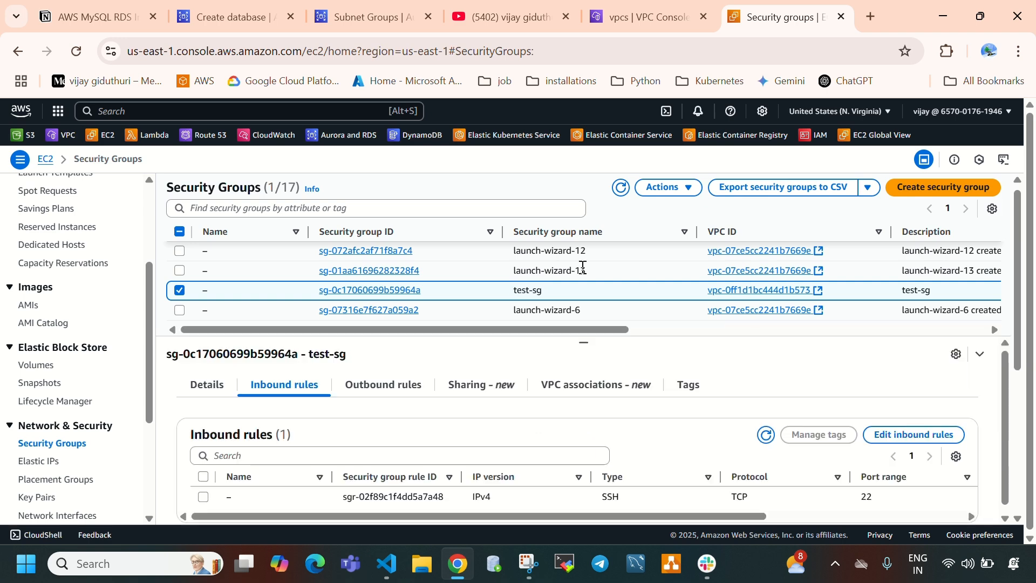
double_click(617, 498)
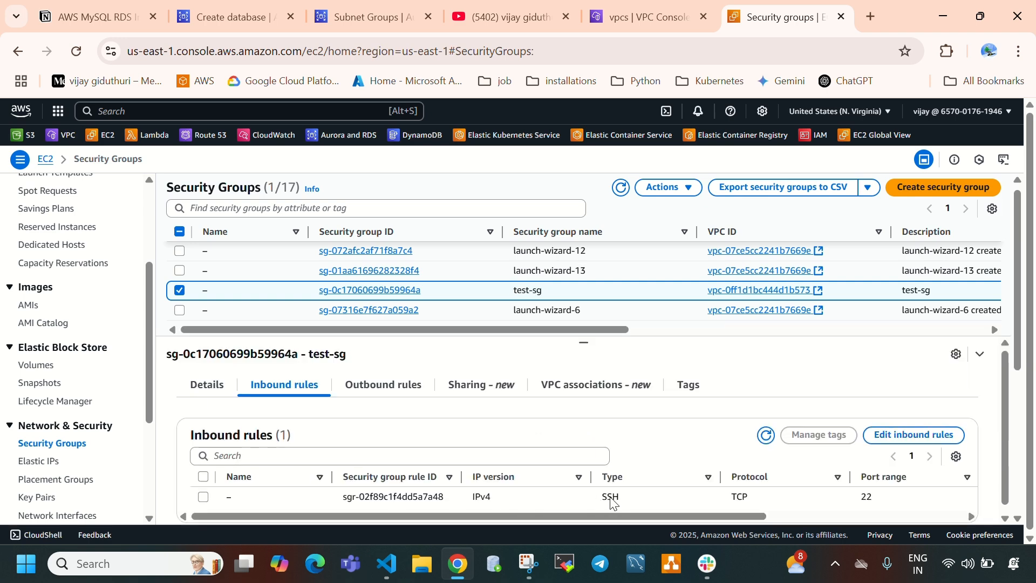
- Start editing the inbound rules of test-sg and add a new rule of type MYSQL/Aurora
click(912, 438)
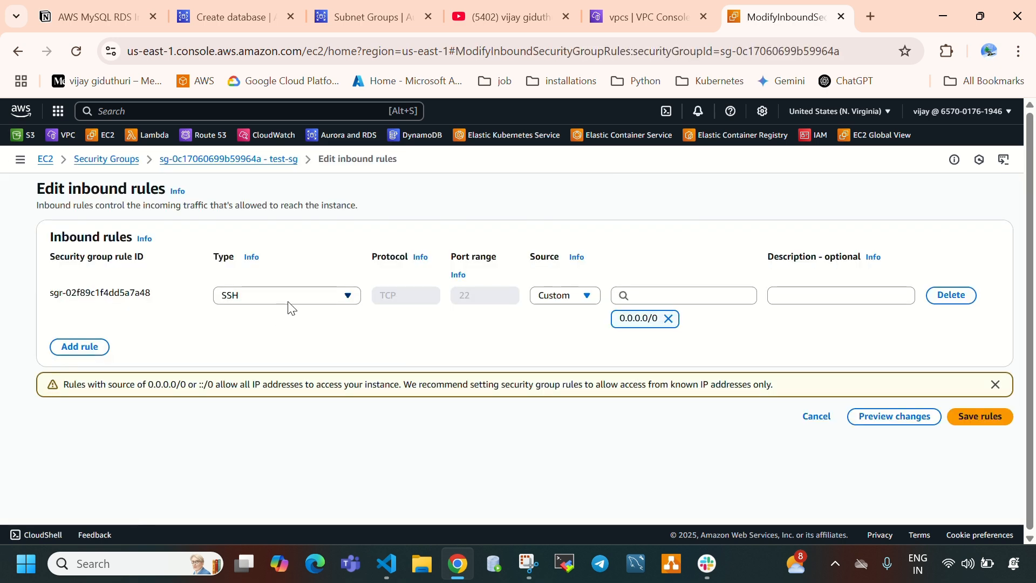
click(70, 350)
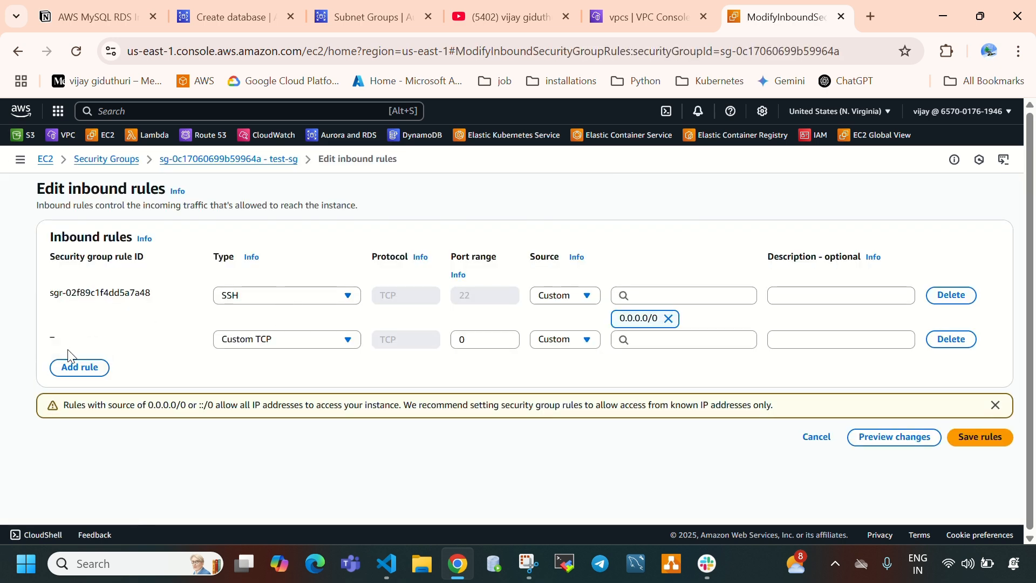
click(239, 344)
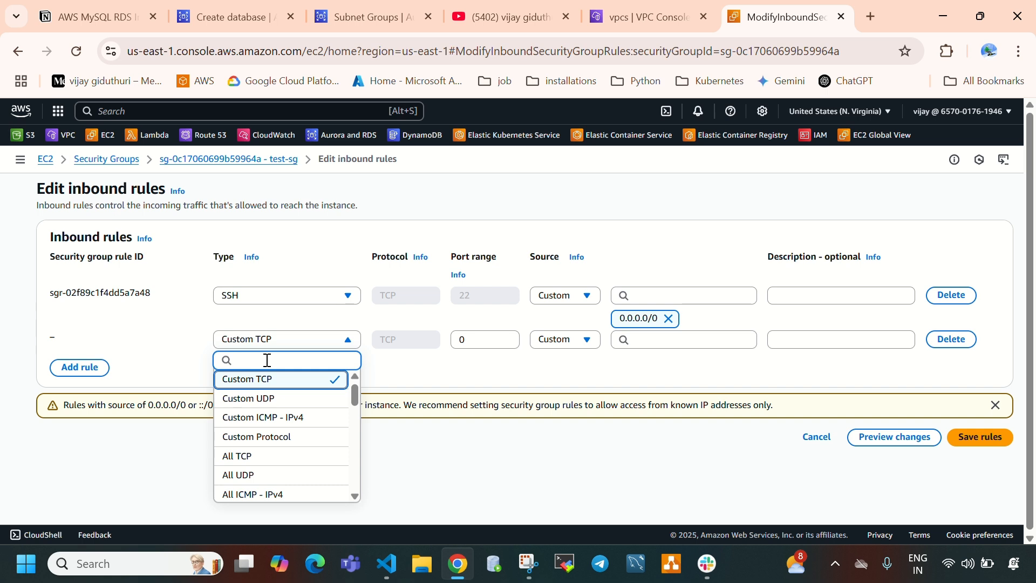
text(mysql)
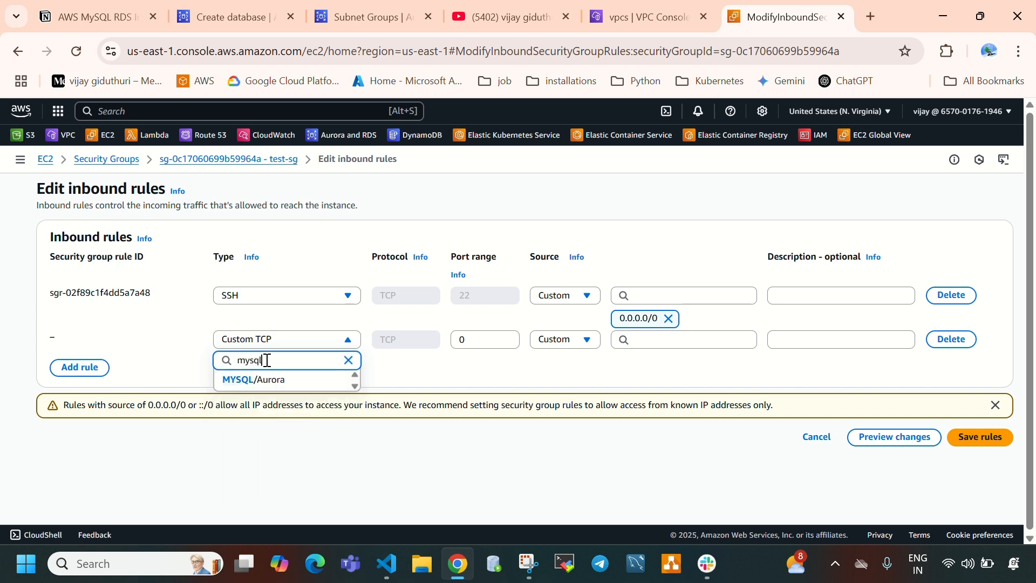
click(259, 380)
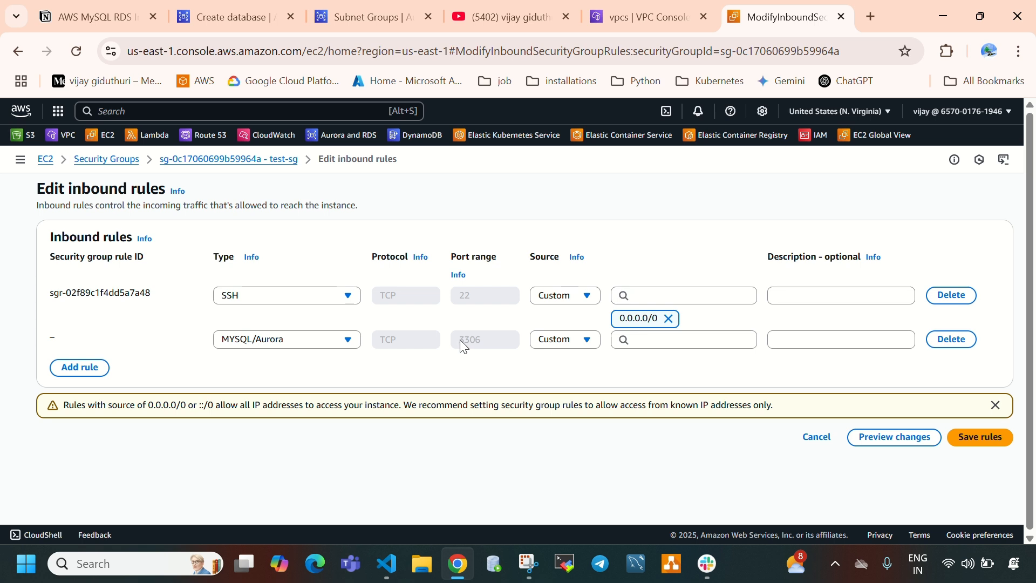
- Set the MYSQL/Aurora rule's source to Anywhere-IPv4 and save the inbound rules
drag(460, 339, 485, 342)
click(547, 337)
click(550, 341)
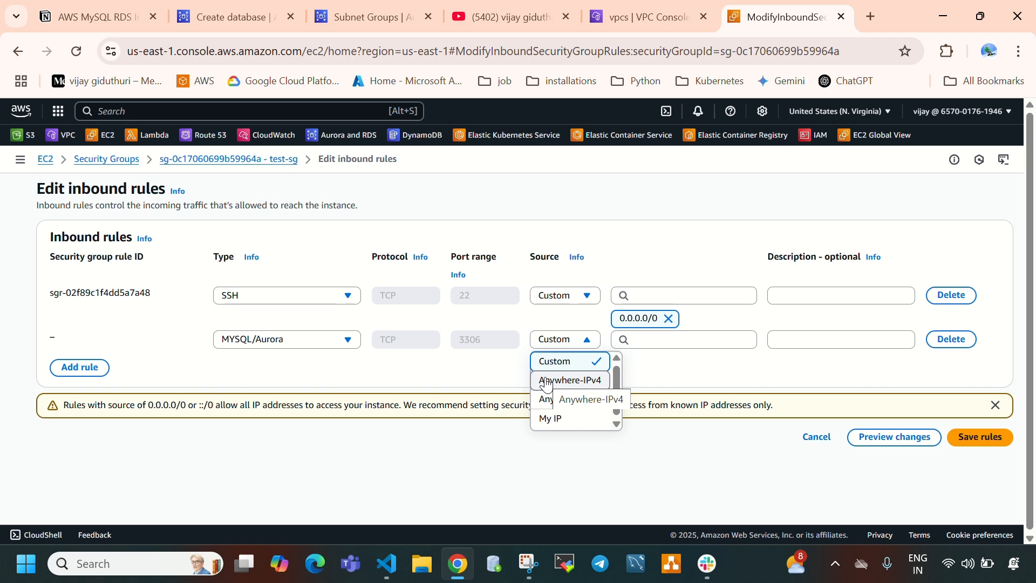
click(546, 380)
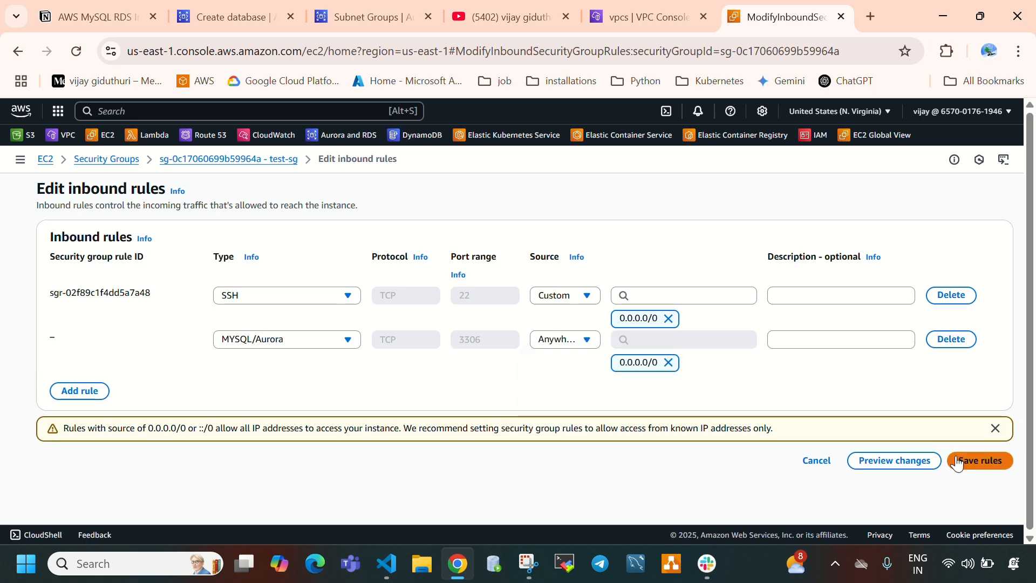
click(958, 462)
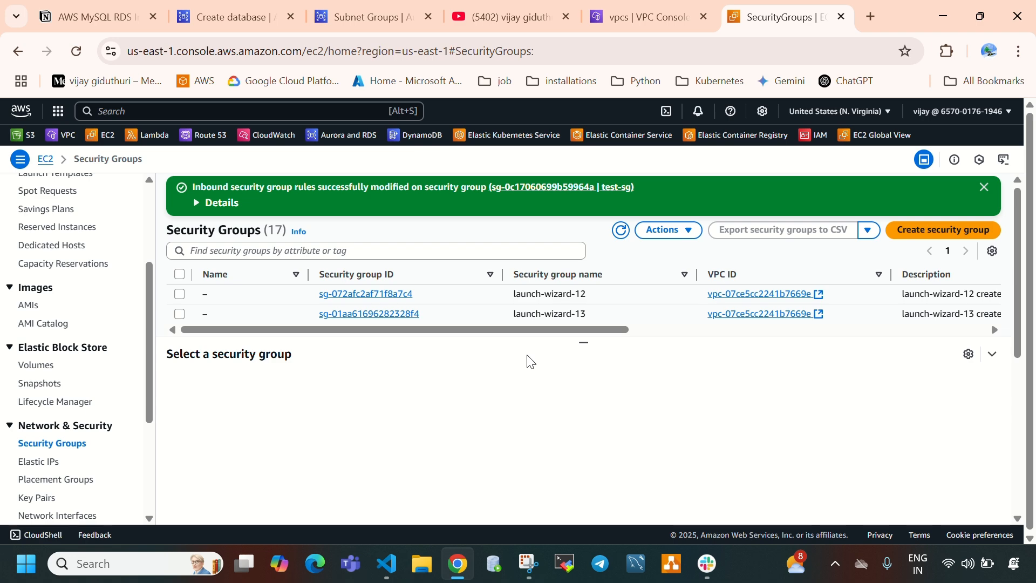
- Return to the Create database page and review the Database authentication options and the Monitoring section
click(232, 17)
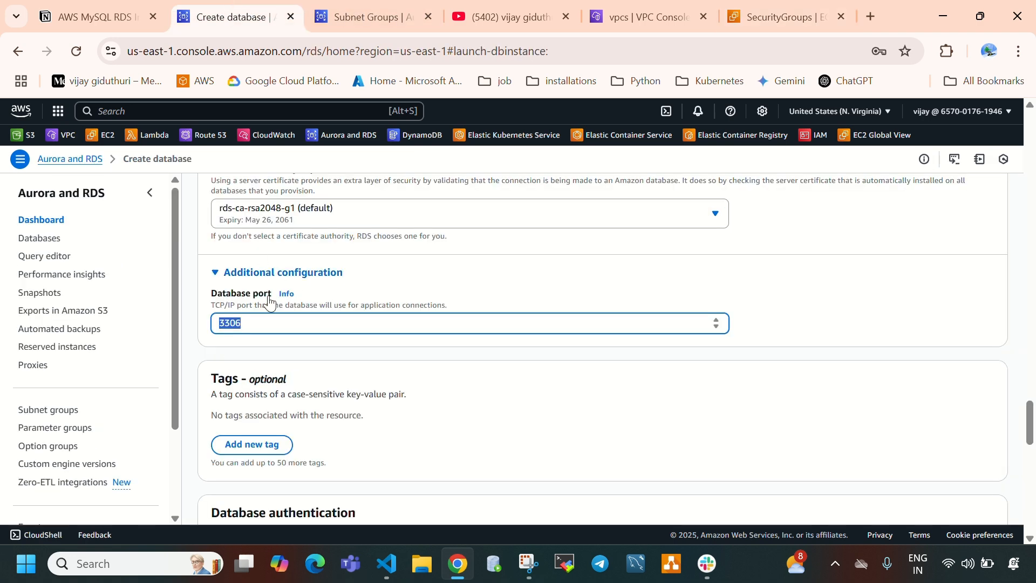
scroll(347, 332, down, 1)
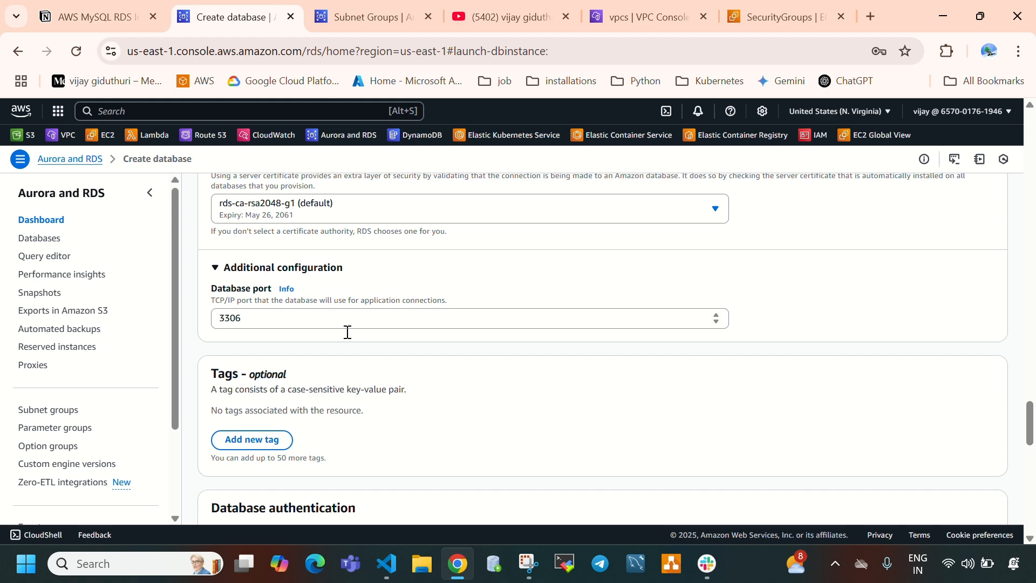
scroll(347, 332, down, 5)
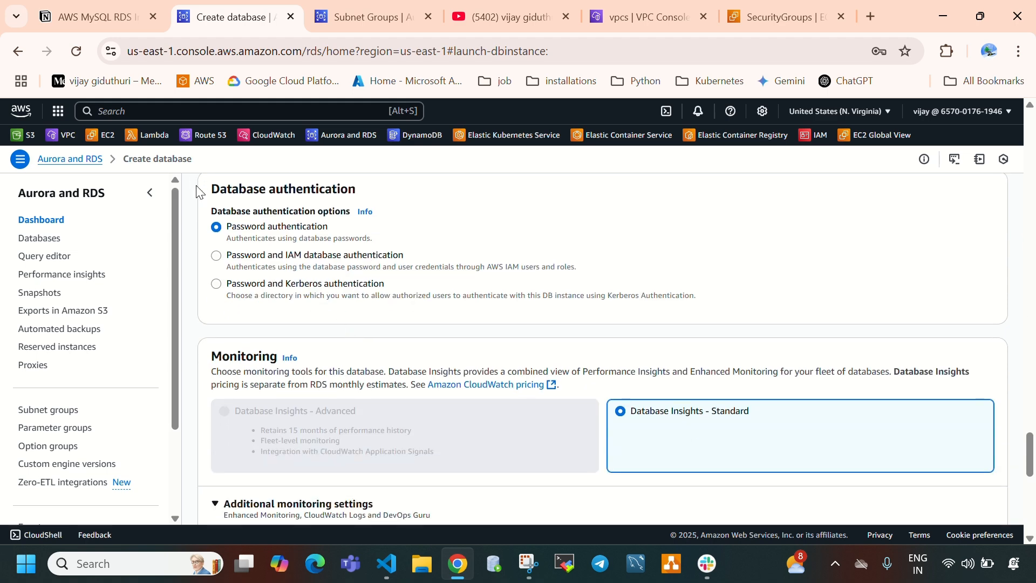
triple_click(221, 193)
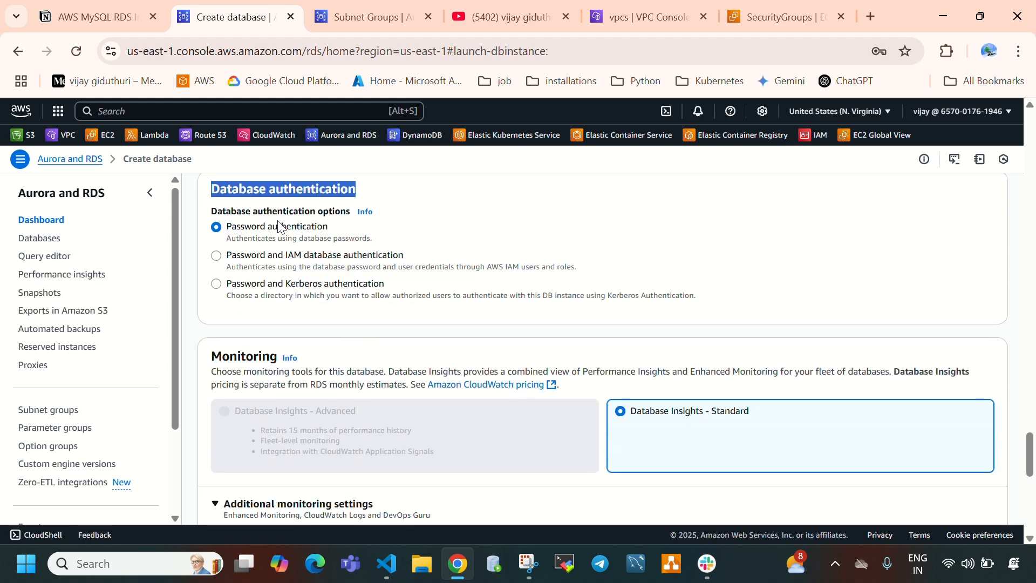
scroll(421, 312, down, 1)
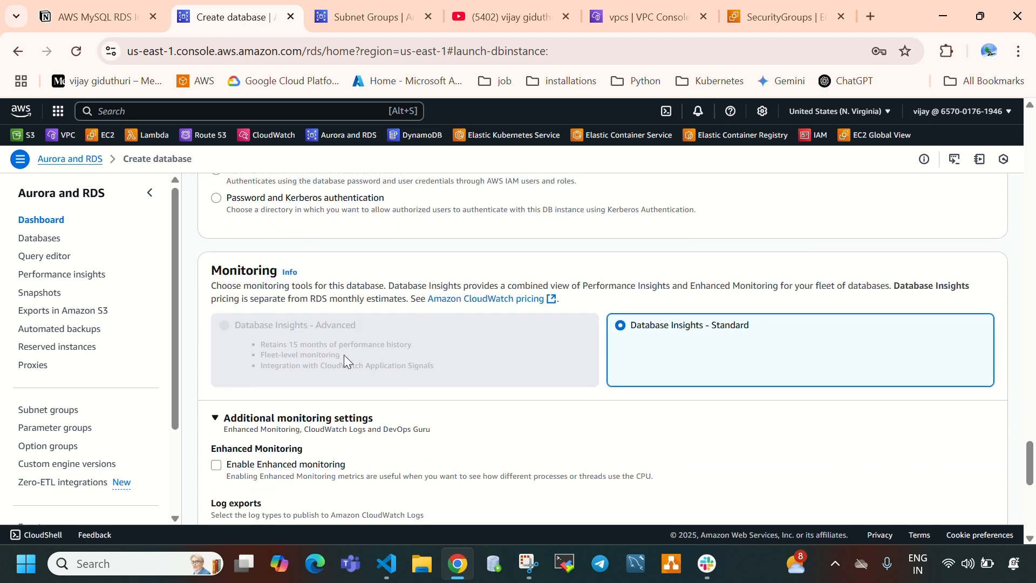
- Enable Enhanced monitoring briefly to view its extra settings, and turn it off again
scroll(345, 354, down, 2)
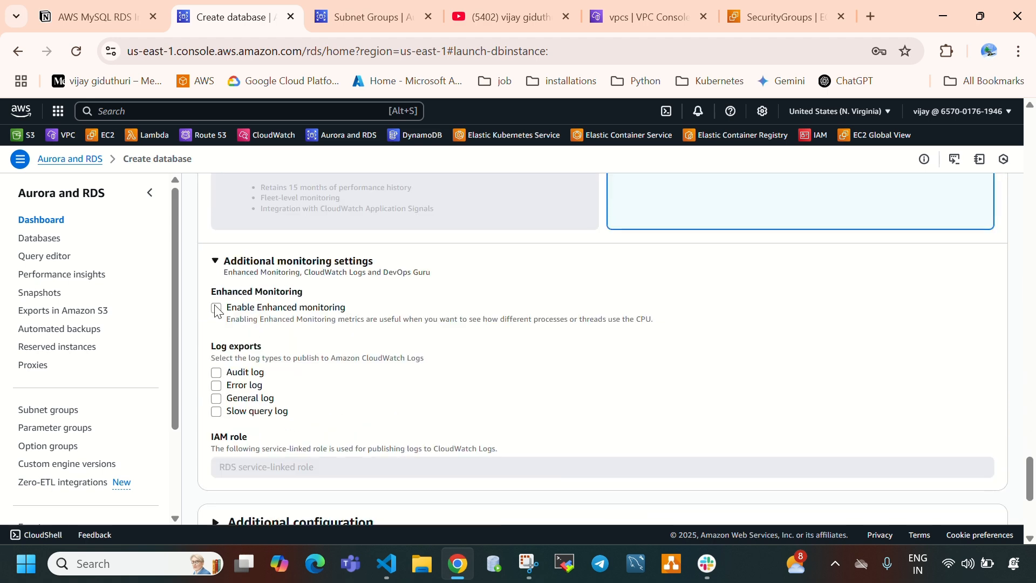
click(217, 309)
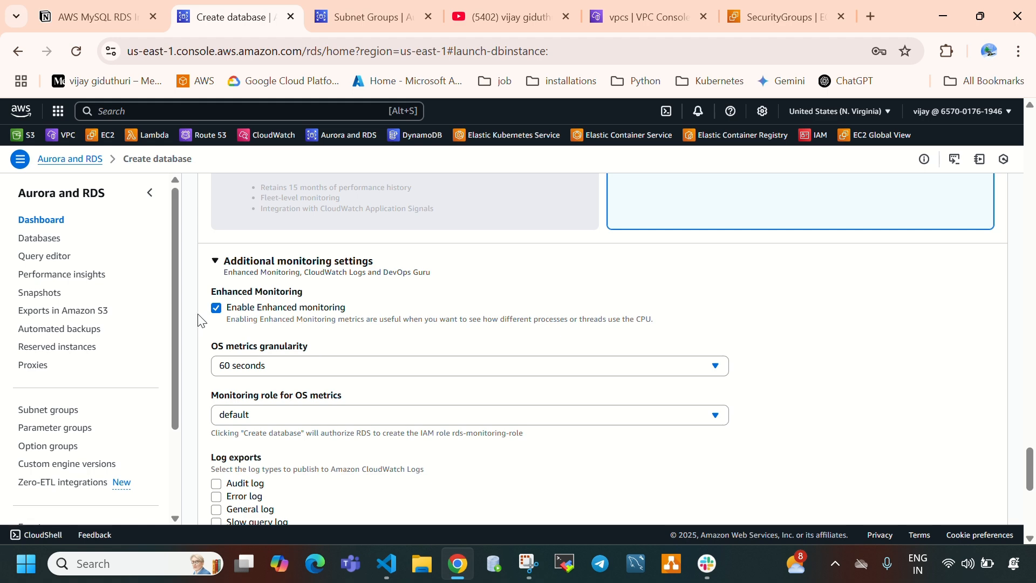
click(217, 311)
- Expand the Additional configuration section below Monitoring and review its initial database name, parameter group and option group settings
scroll(317, 323, down, 5)
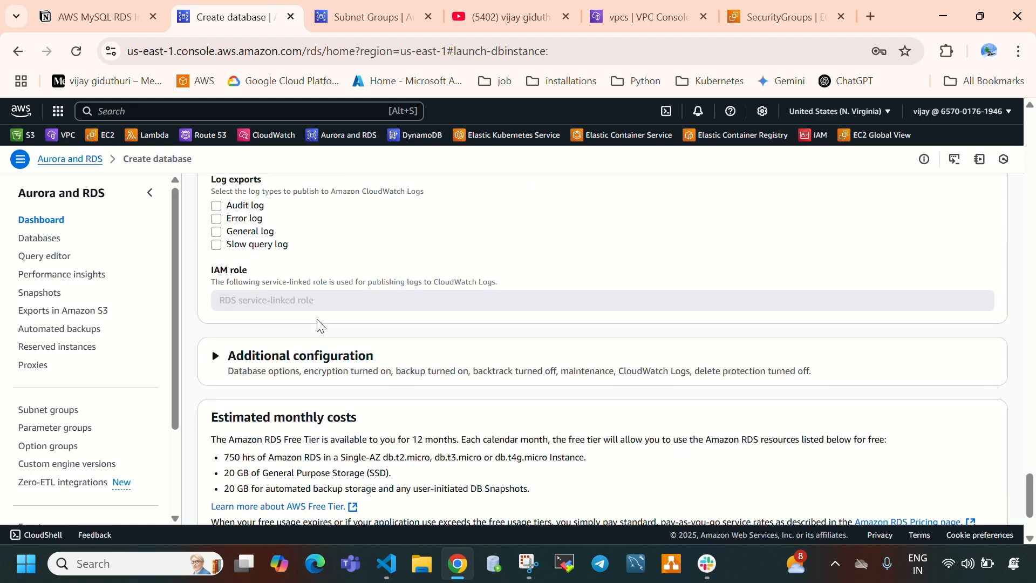
click(241, 238)
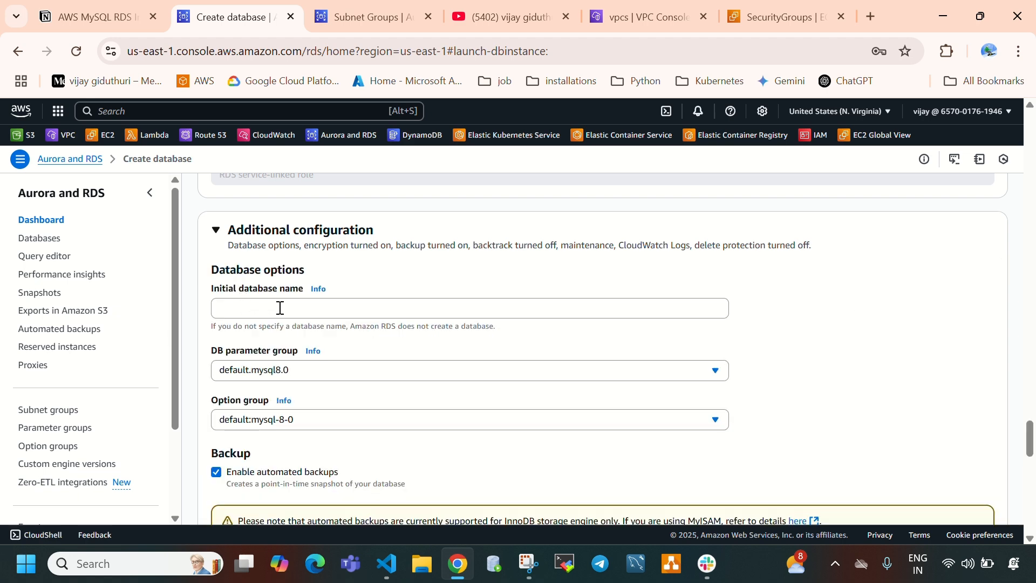
scroll(303, 307, down, 2)
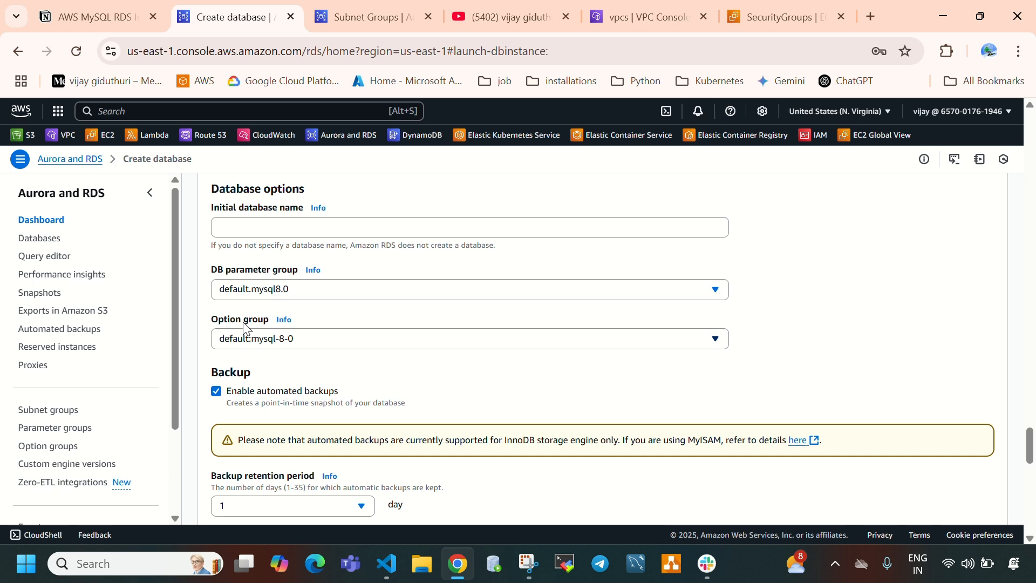
scroll(418, 322, down, 1)
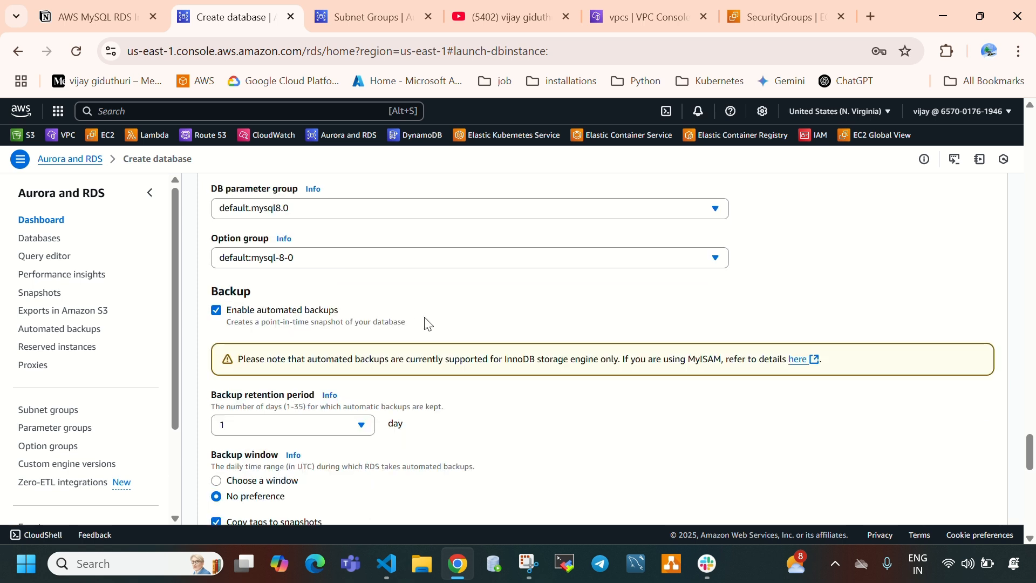
- Examine the Backup settings and the available backup retention periods without picking another value
drag(210, 296, 296, 298)
click(271, 324)
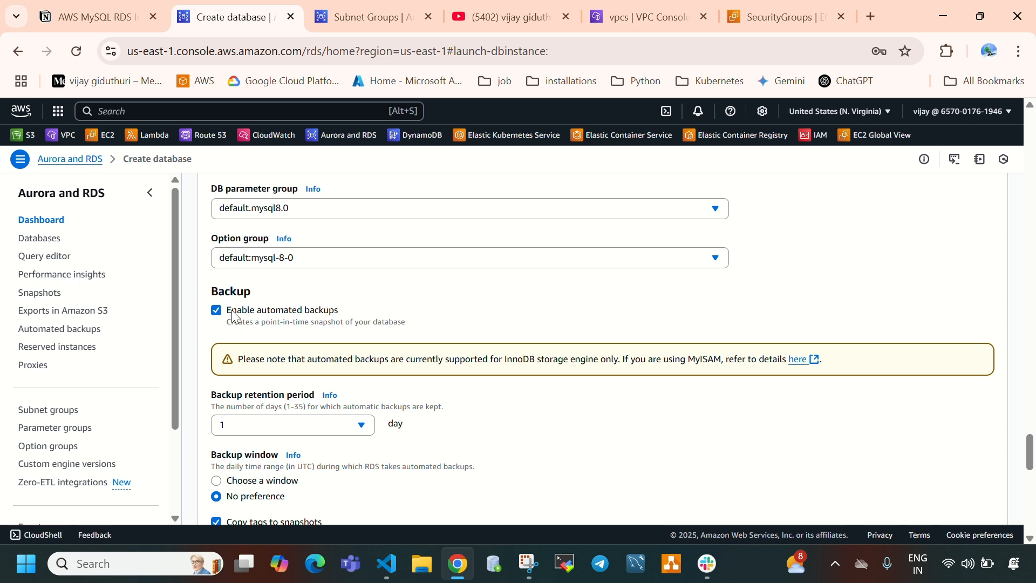
click(273, 429)
scroll(513, 423, down, 3)
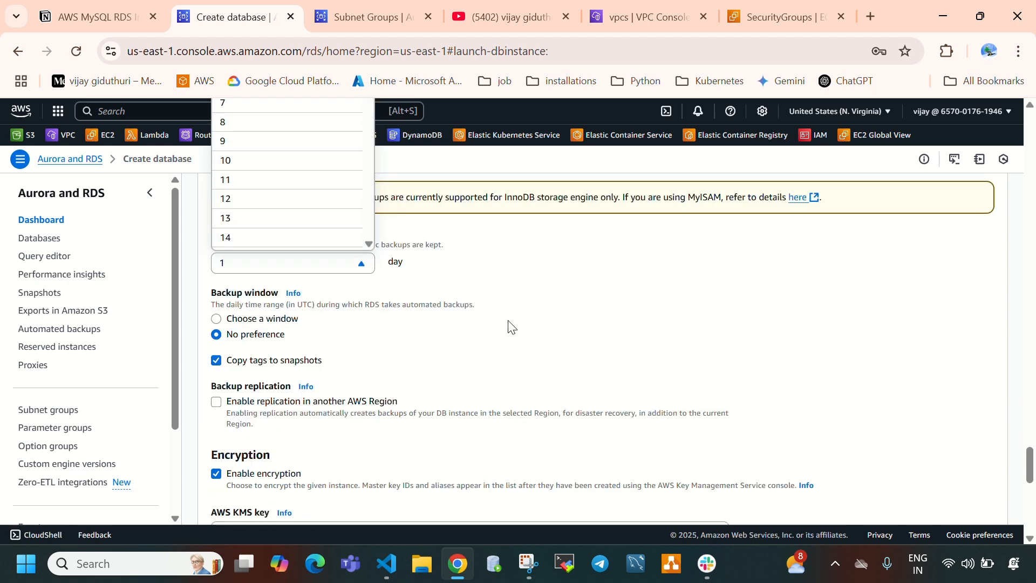
click(345, 277)
click(242, 264)
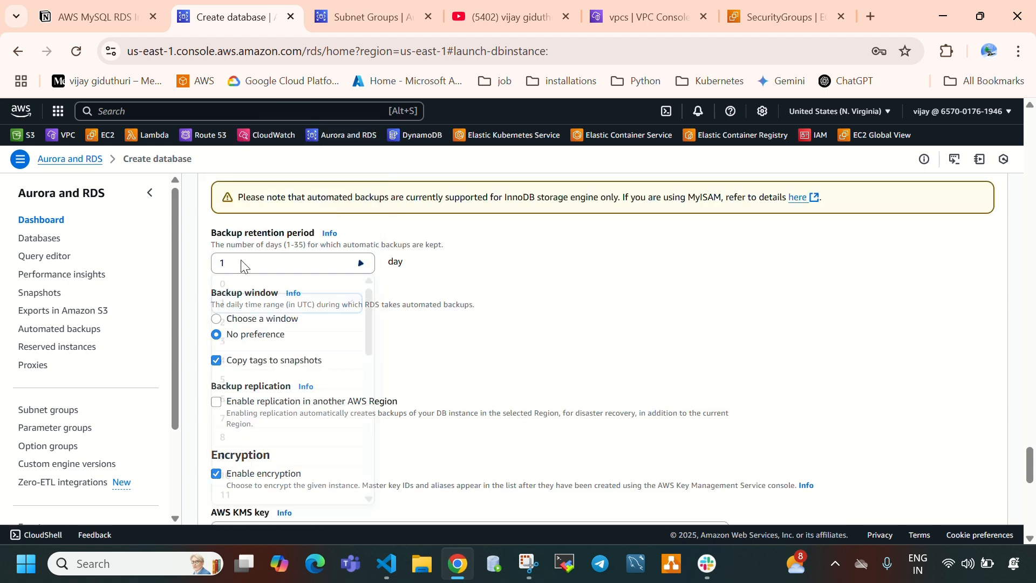
click(499, 338)
- Disable automated backups for the database
scroll(465, 337, up, 1)
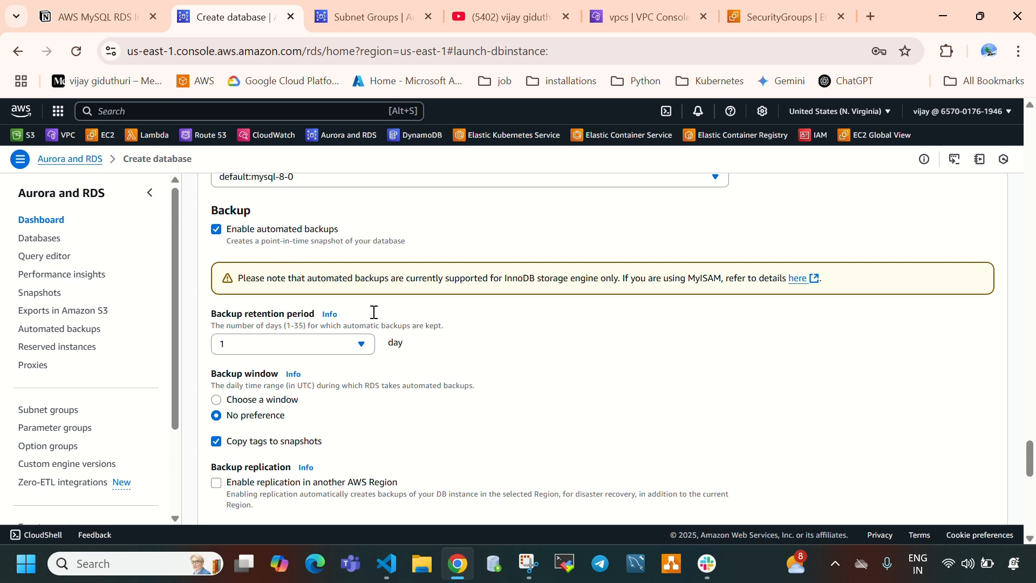
click(217, 230)
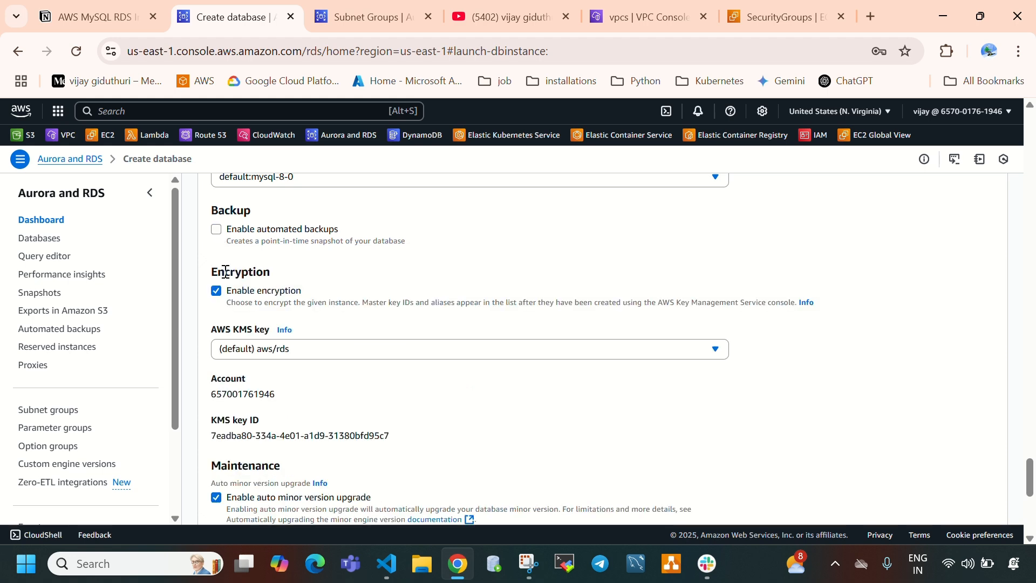
- Enable automated backups again and set the backup retention period to 2 days
click(217, 230)
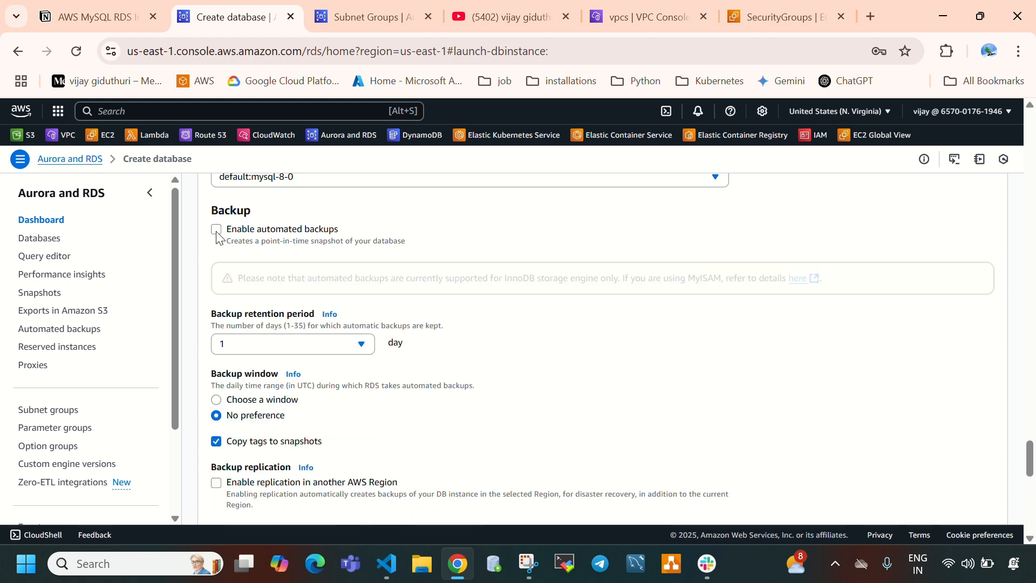
click(260, 353)
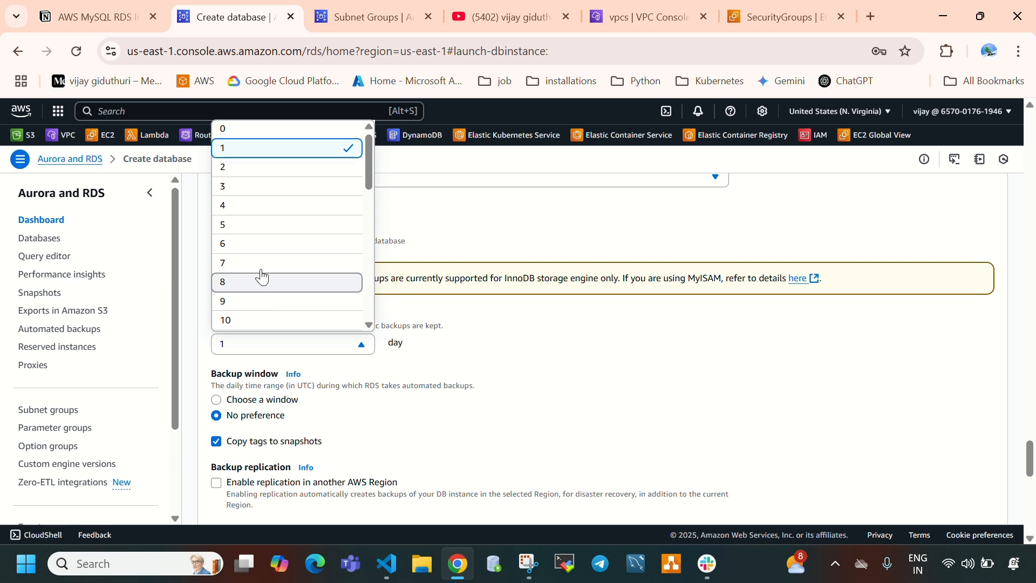
click(255, 168)
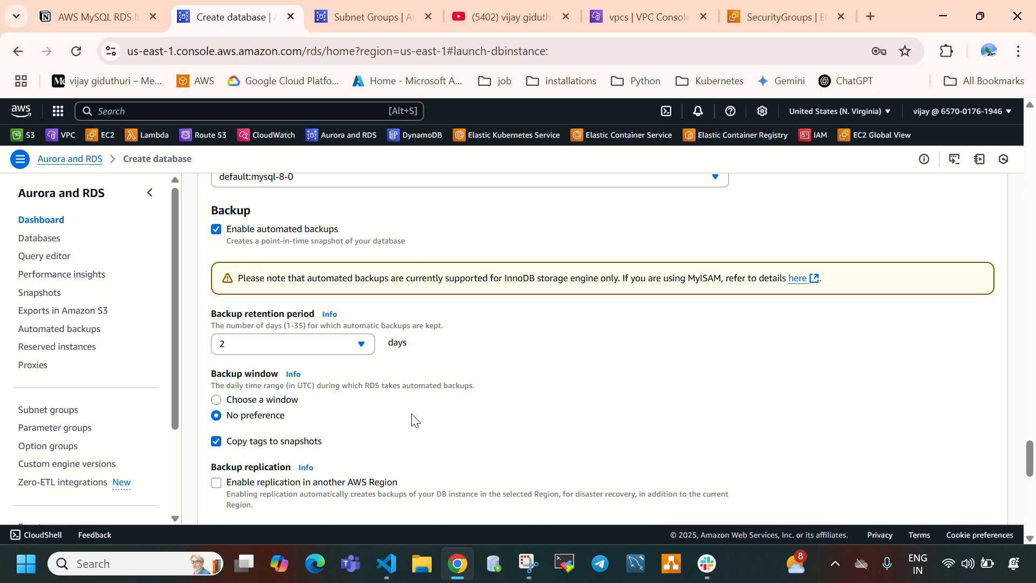
- Switch the backup window to a chosen time window and set the backup retention period to 1 day
scroll(247, 391, down, 1)
drag(217, 293, 278, 294)
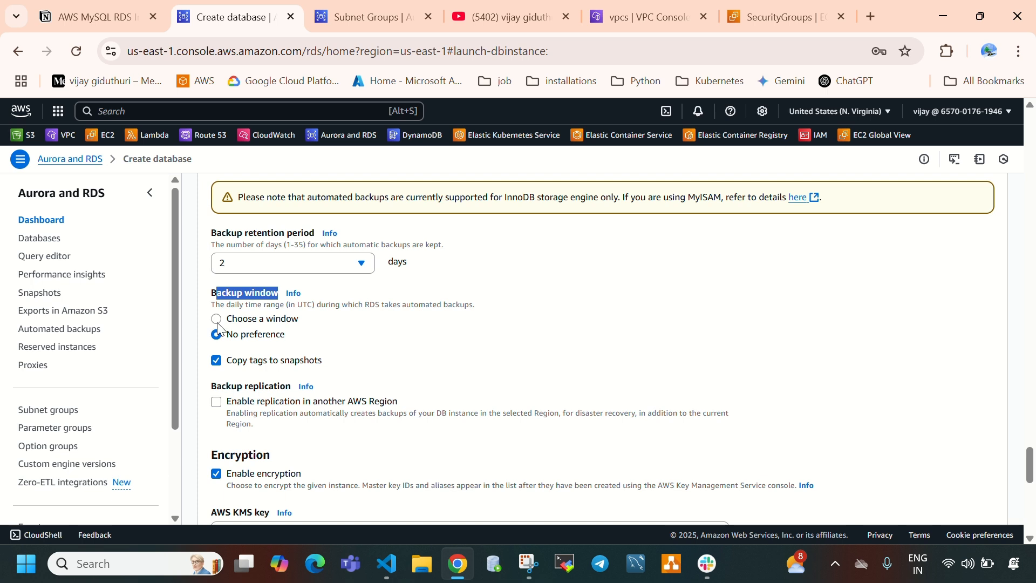
click(217, 319)
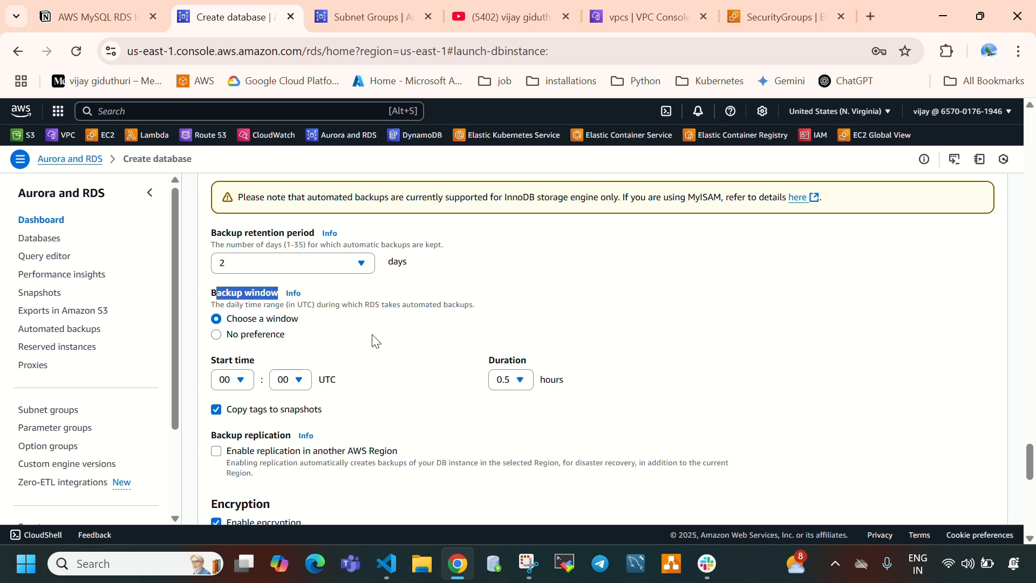
click(329, 263)
click(268, 305)
click(238, 272)
click(446, 305)
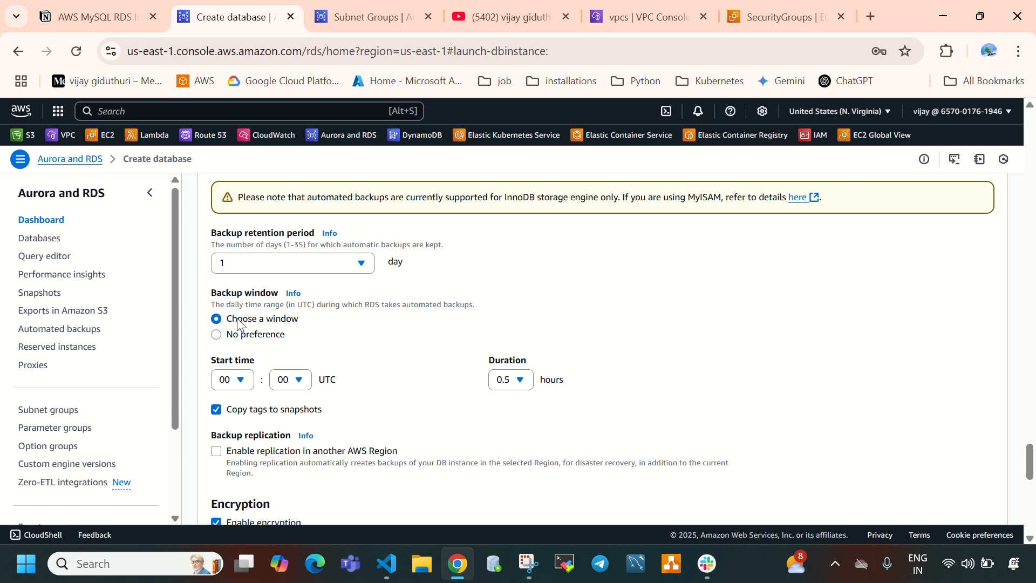
- Set the backup window's start hour to 05 UTC, and disable automated backups again
click(244, 382)
click(229, 247)
scroll(384, 365, down, 2)
scroll(342, 374, up, 1)
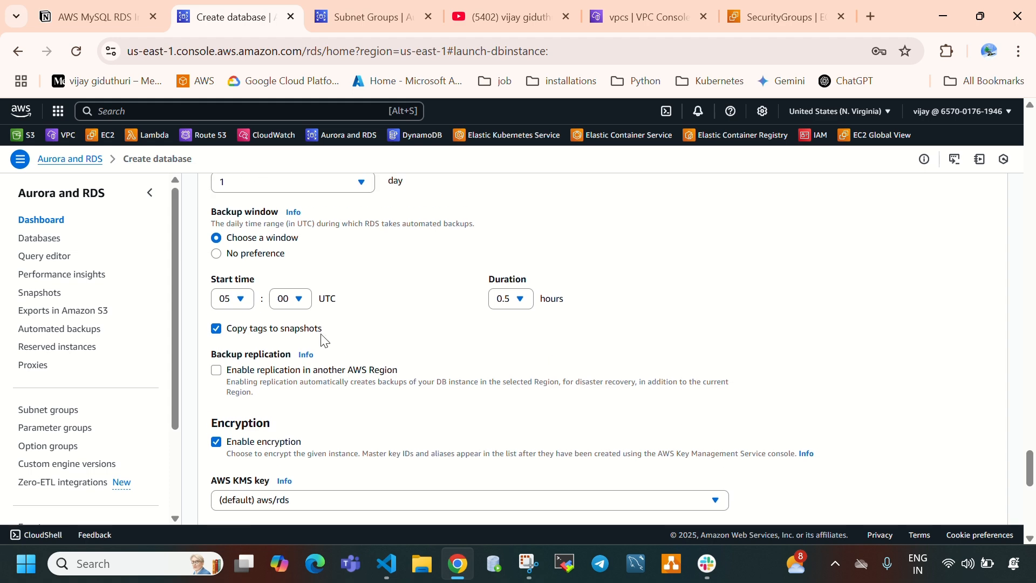
scroll(322, 339, up, 1)
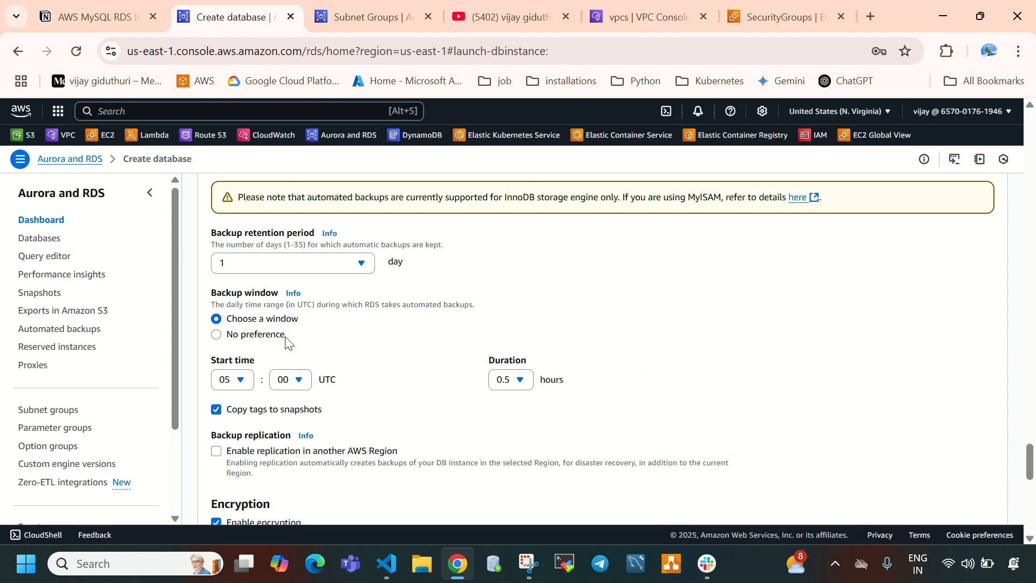
scroll(322, 339, up, 1)
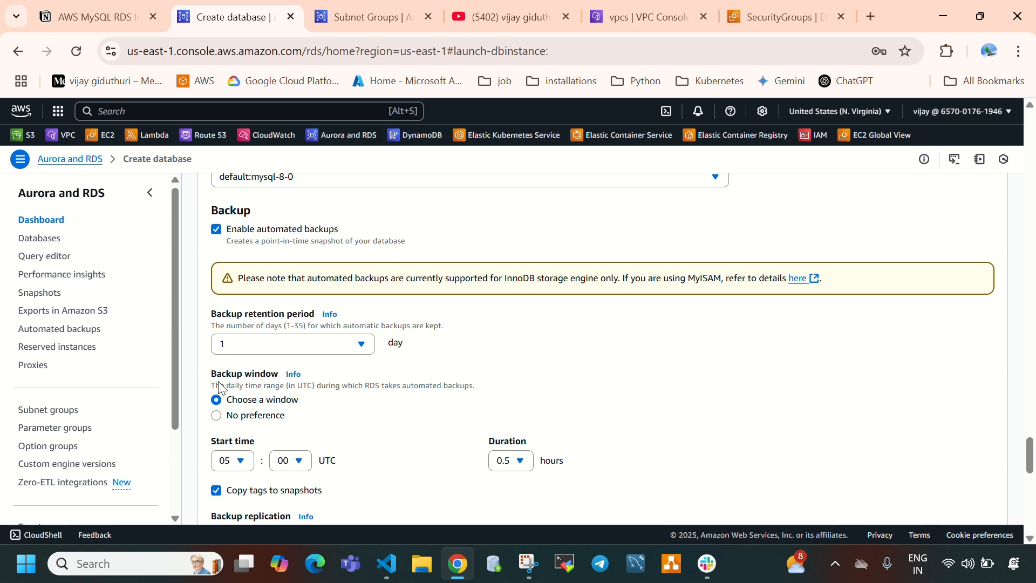
click(217, 229)
- Review the encryption settings with their KMS key, account and key ID, and the auto minor version upgrade description
scroll(419, 326, down, 2)
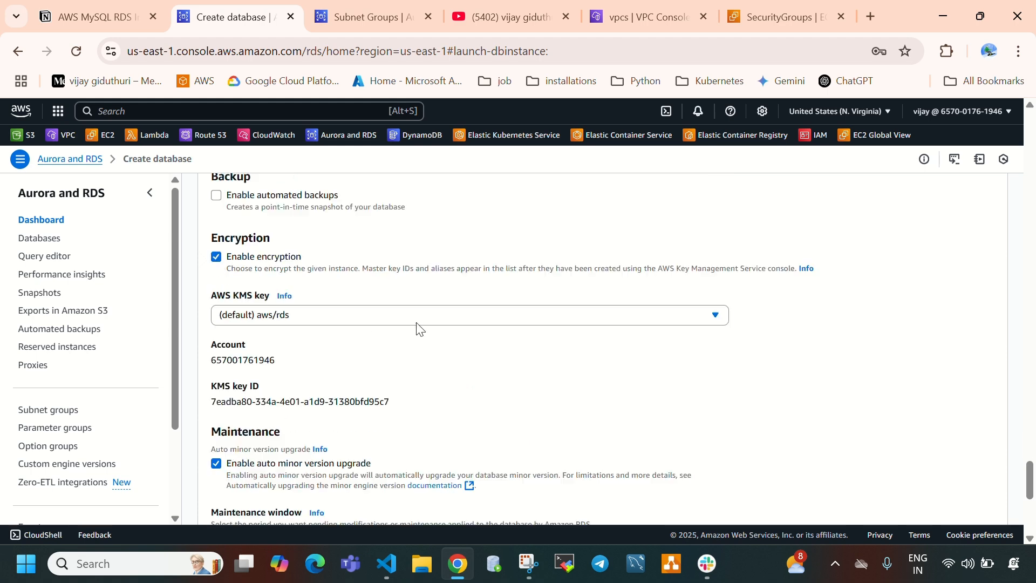
drag(221, 249, 261, 251)
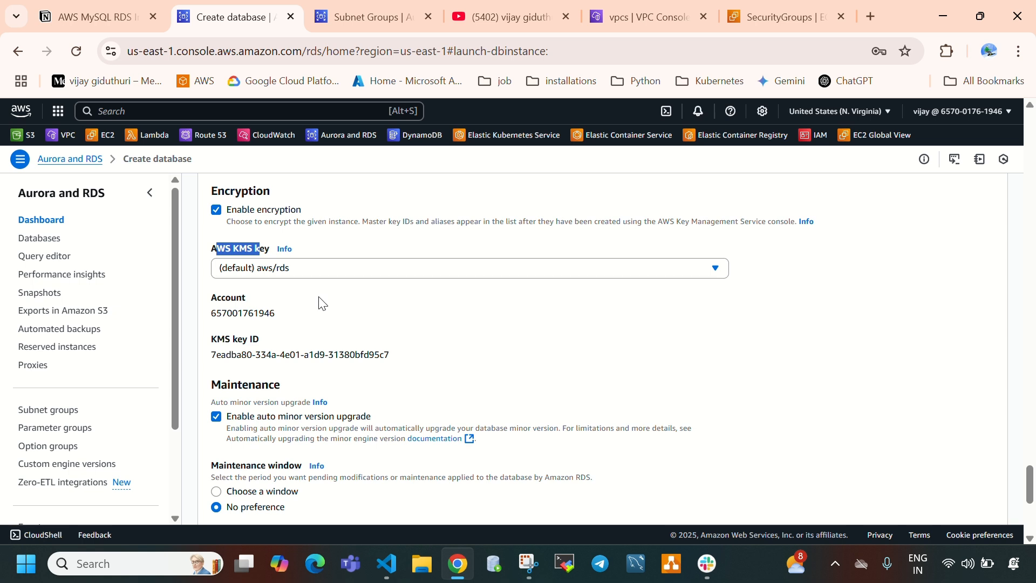
drag(212, 312, 278, 316)
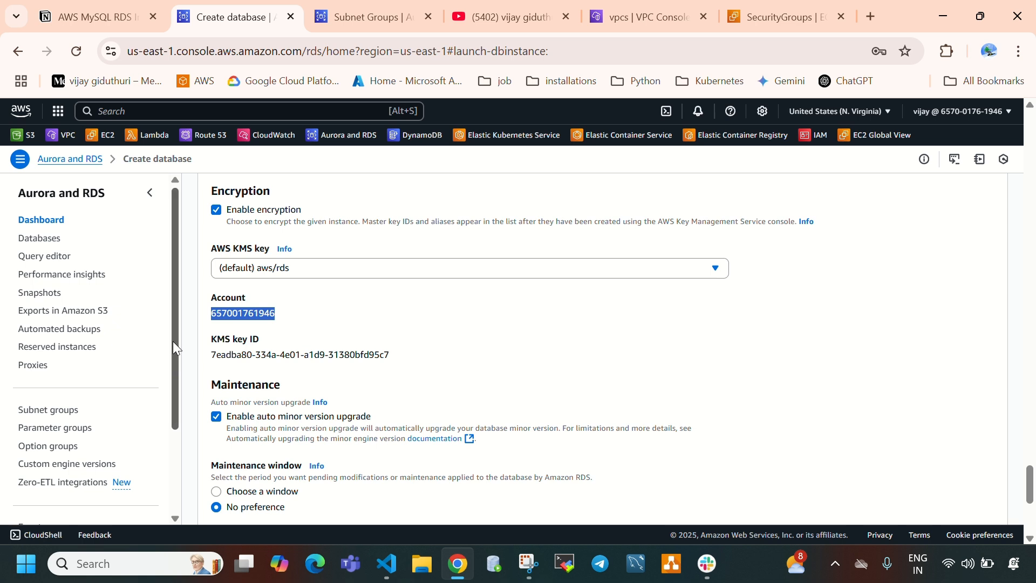
drag(210, 339, 266, 350)
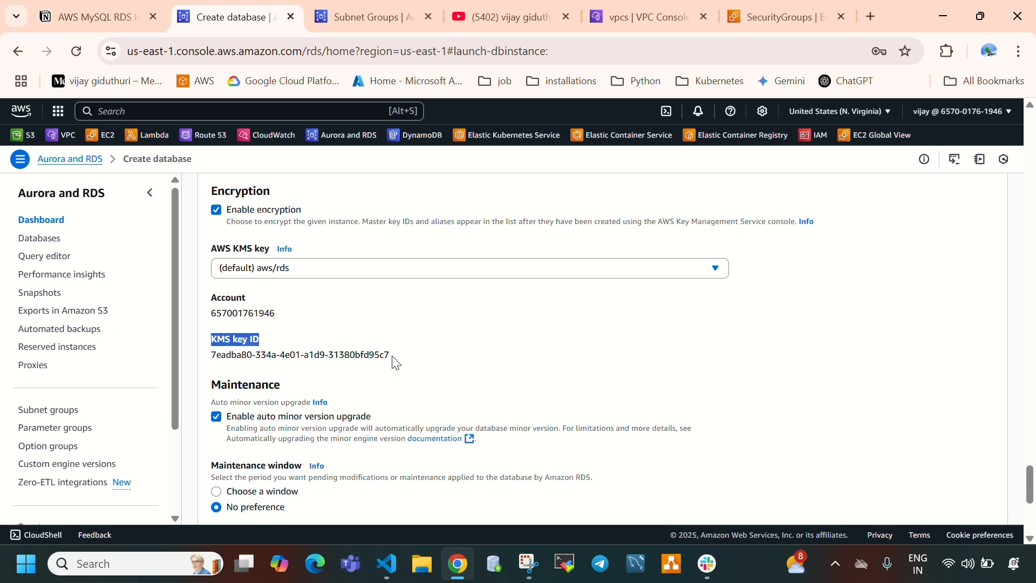
drag(394, 360, 221, 354)
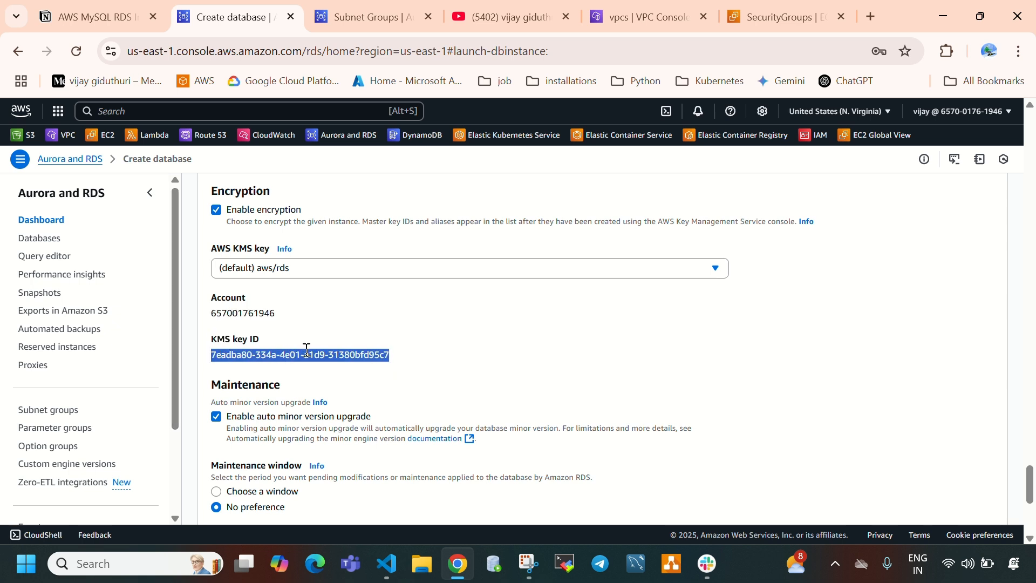
scroll(352, 358, down, 2)
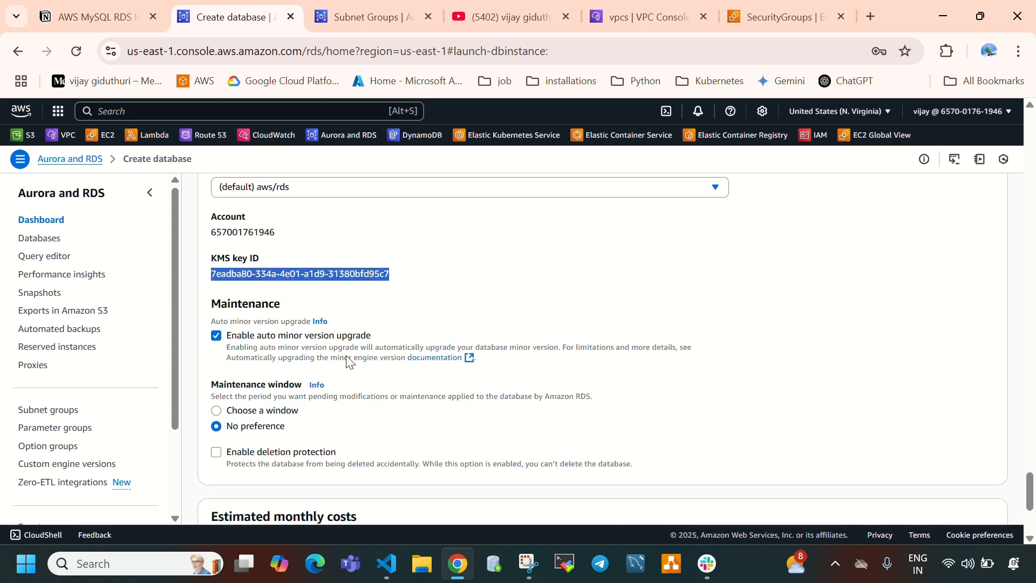
scroll(229, 333, down, 2)
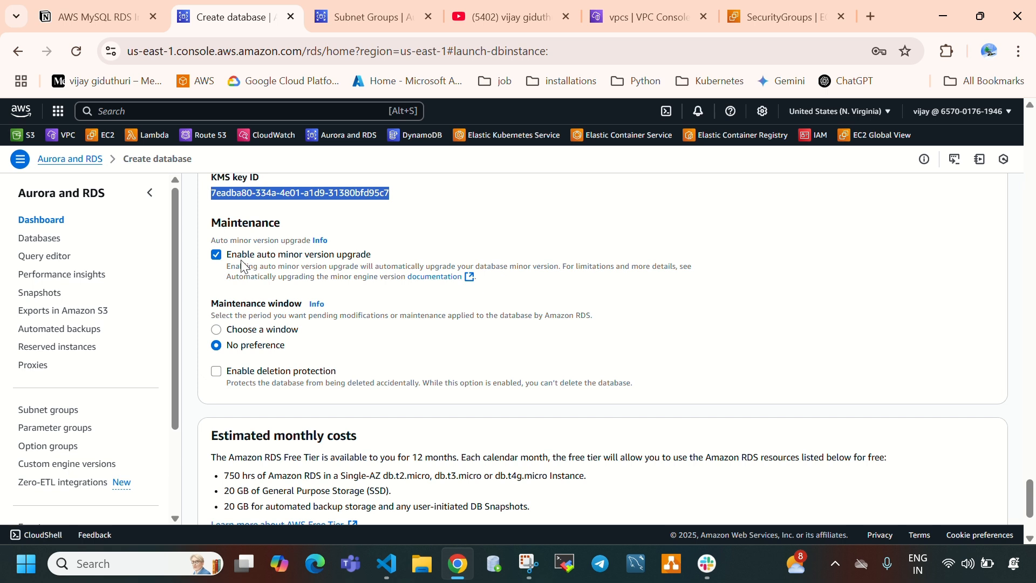
drag(233, 258, 313, 267)
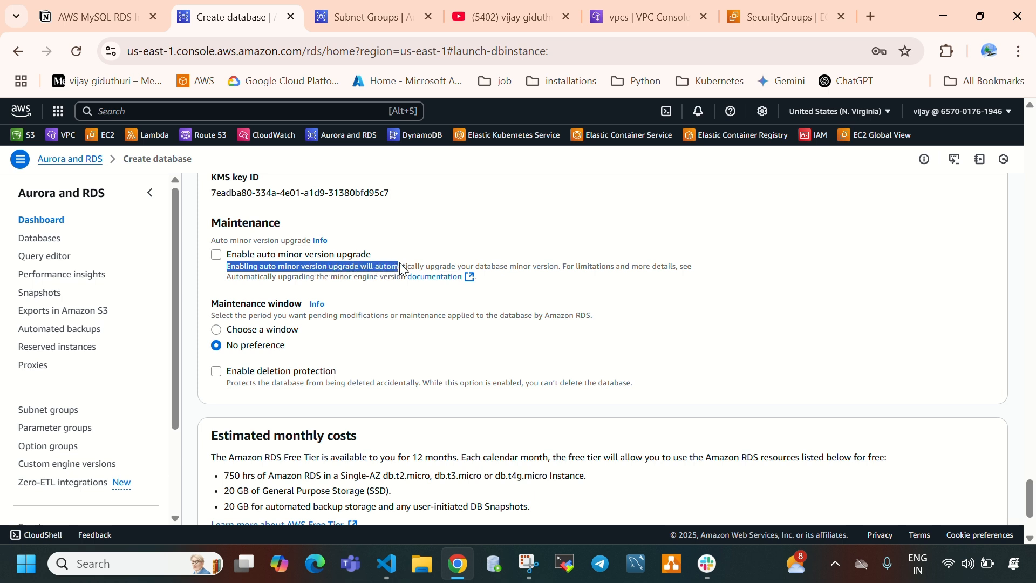
drag(401, 268, 558, 268)
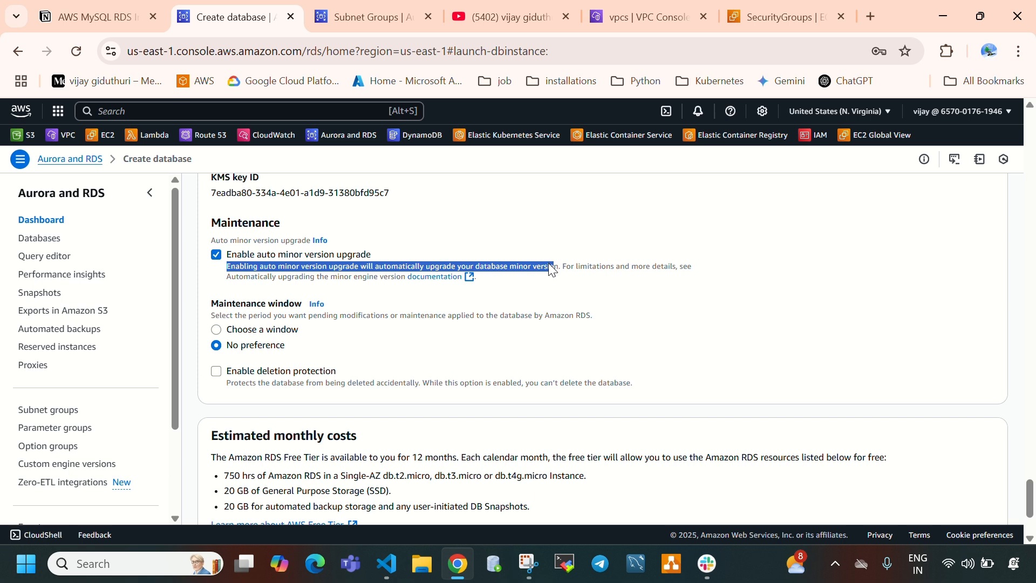
click(549, 264)
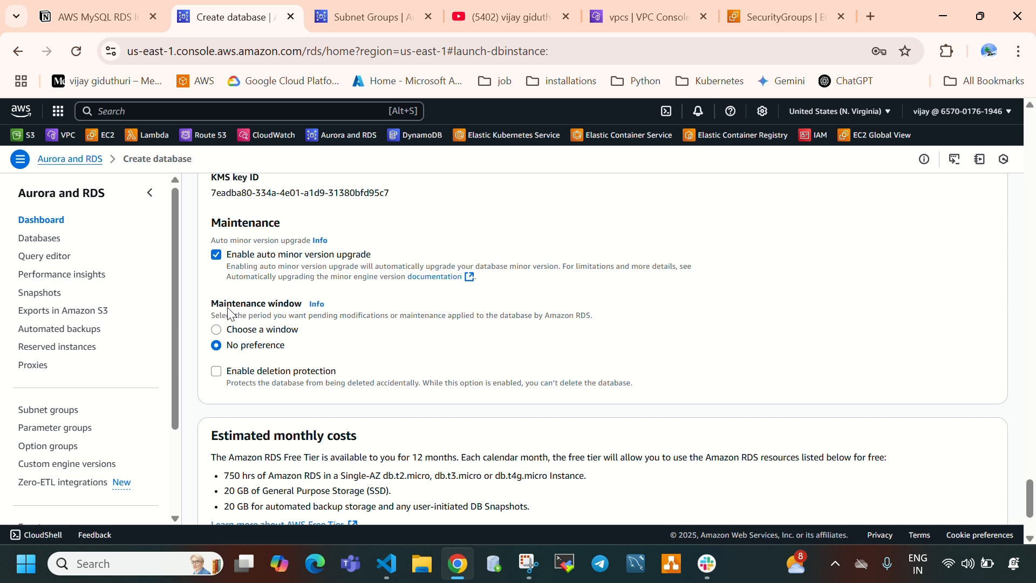
- Choose a maintenance window that starts on Sunday at 05:00 UTC
drag(224, 303, 294, 304)
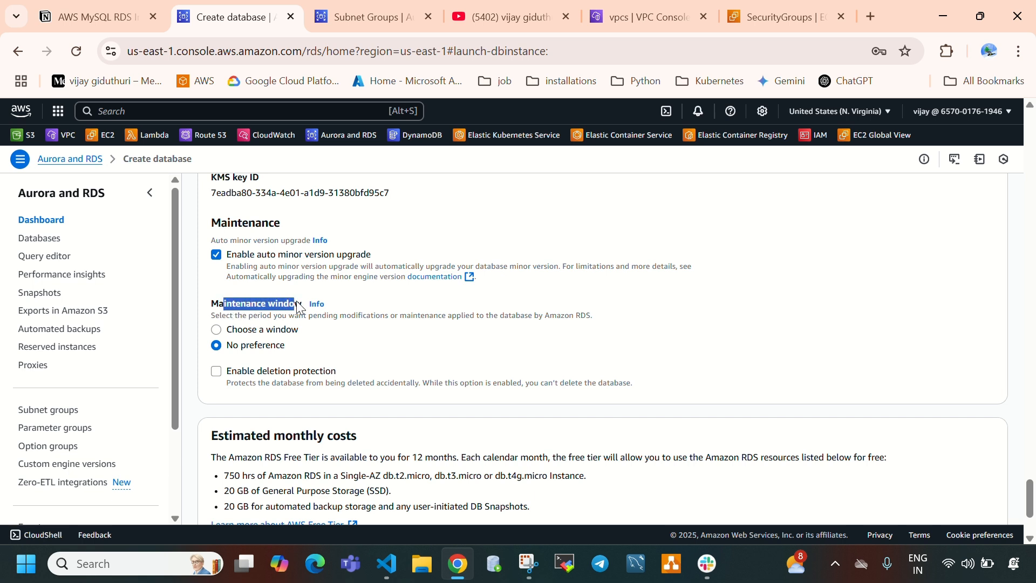
click(221, 334)
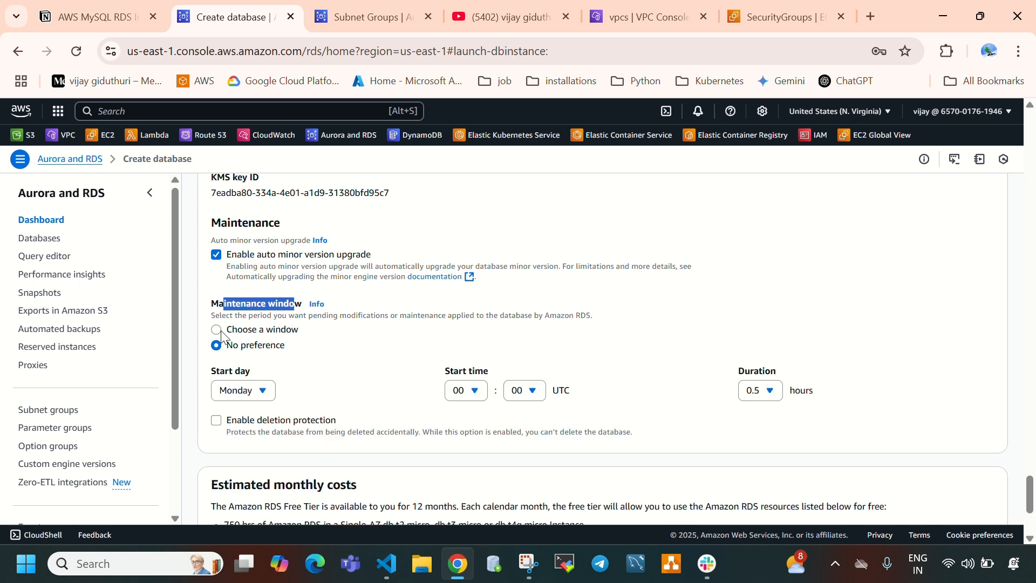
click(259, 391)
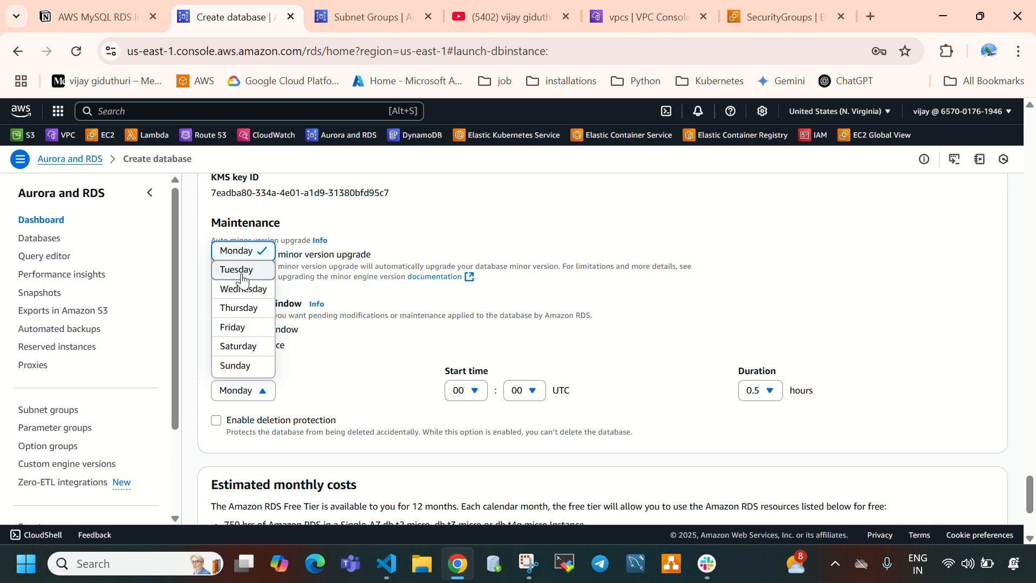
click(240, 364)
click(463, 390)
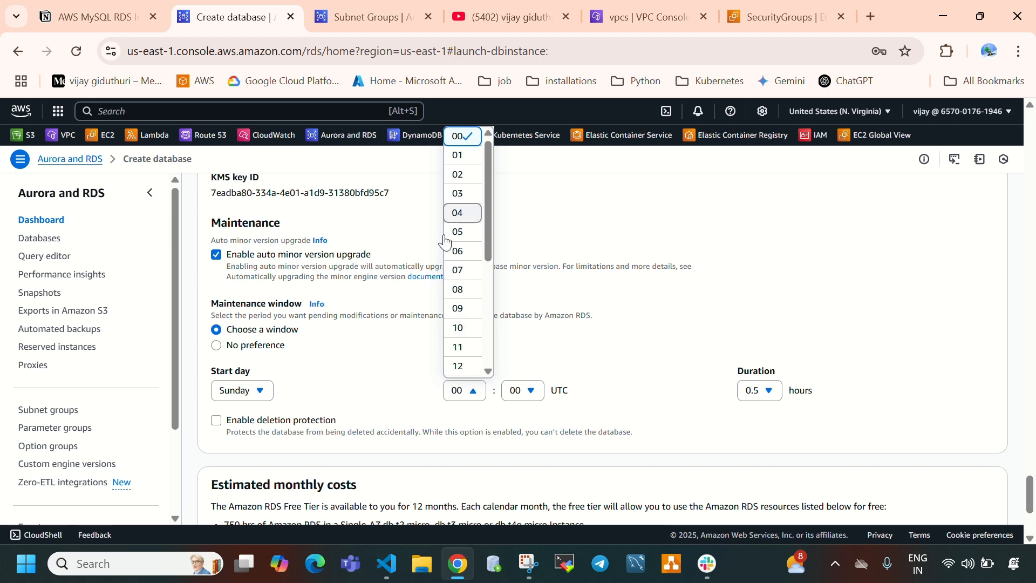
click(462, 235)
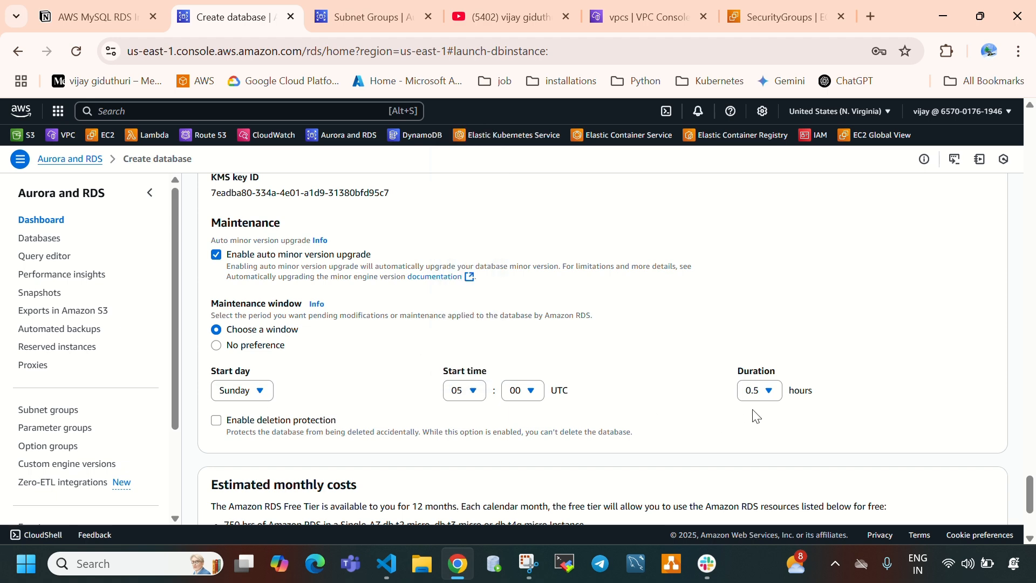
- Disable auto minor version upgrade in the Maintenance settings
scroll(640, 387, down, 3)
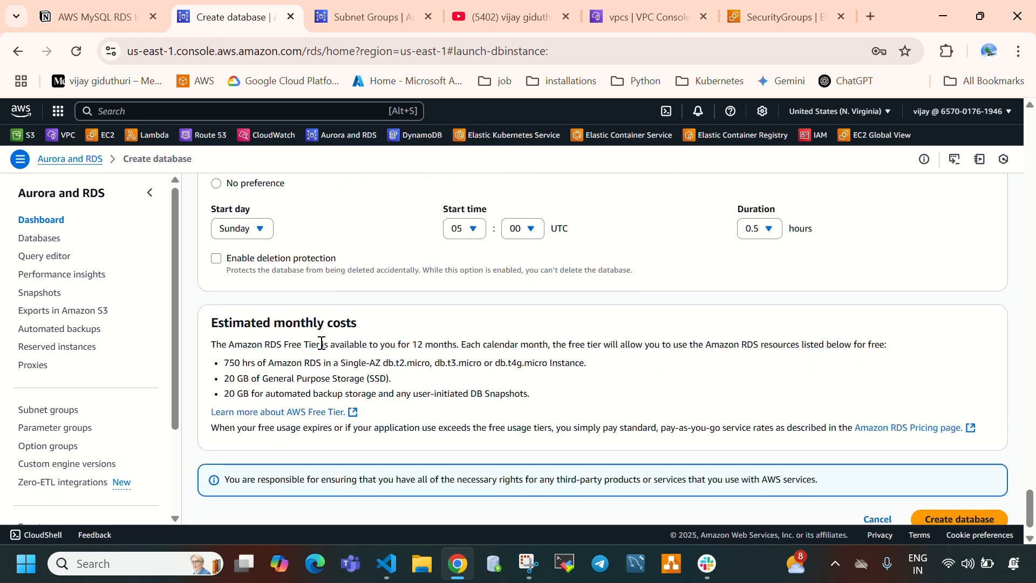
scroll(289, 326, up, 3)
scroll(331, 368, up, 2)
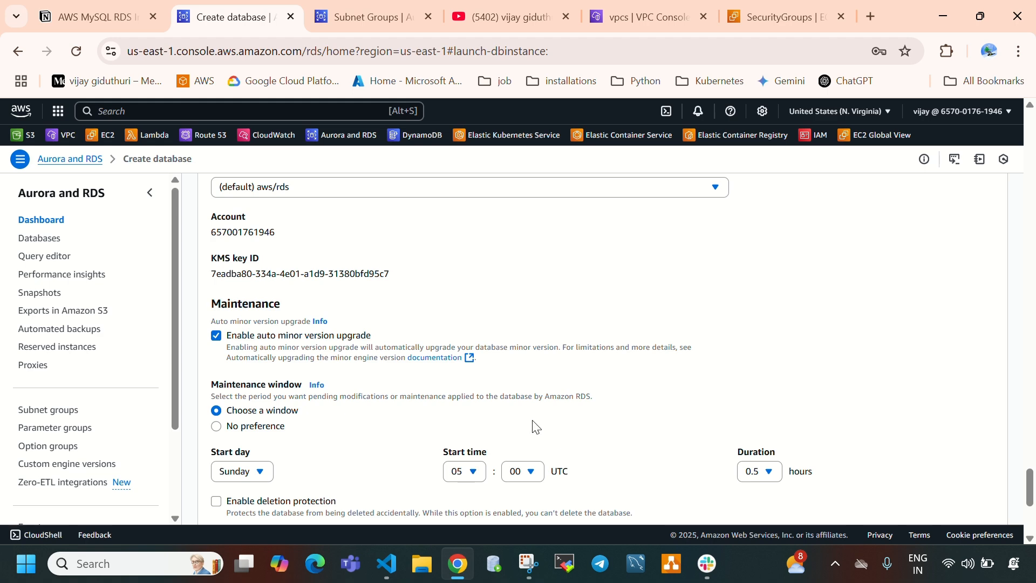
scroll(426, 423, down, 1)
scroll(426, 423, down, 2)
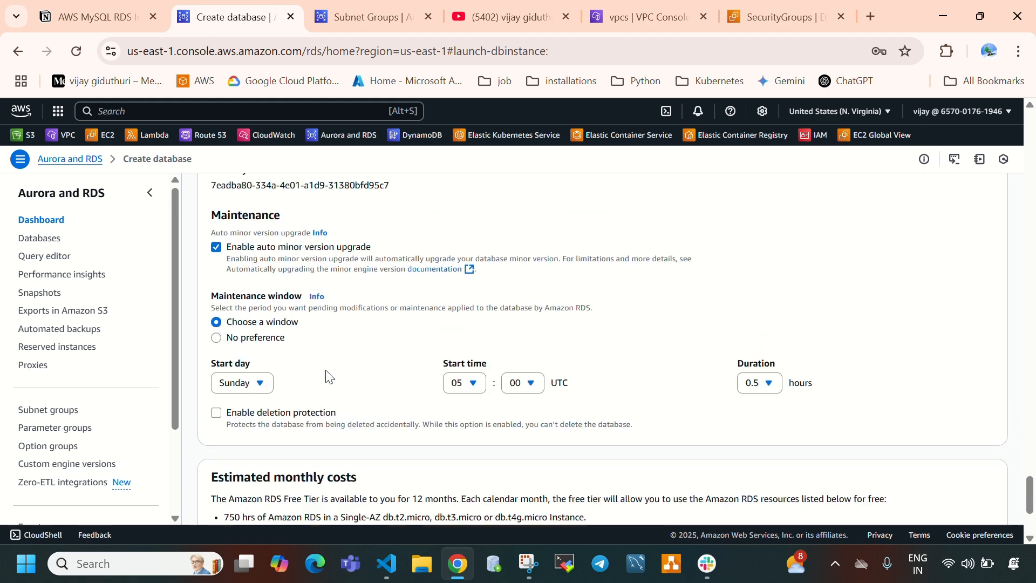
click(216, 255)
- Create the database with the configured settings, dismiss the suggested add-ons, and check its status in the databases list
scroll(297, 347, up, 4)
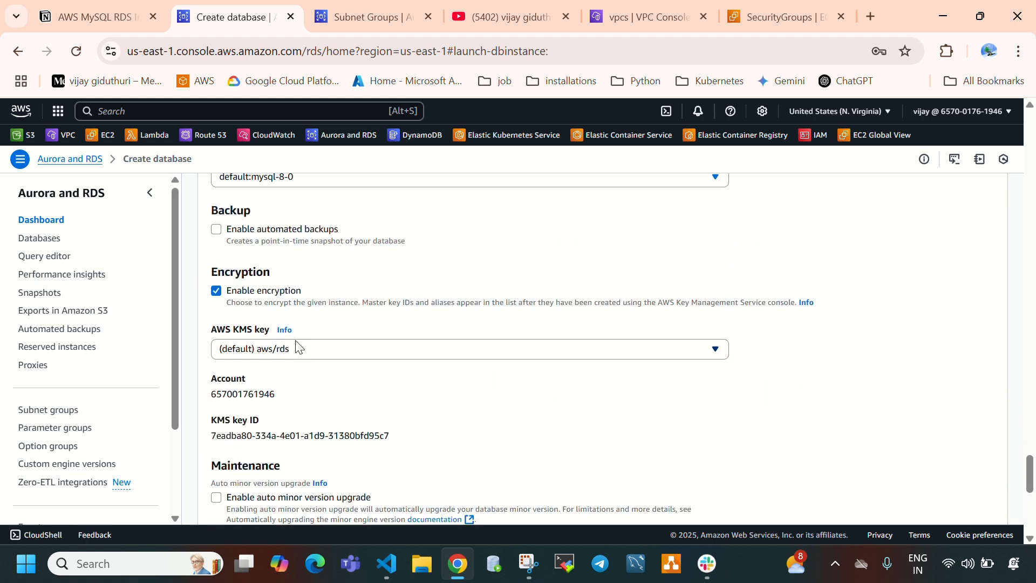
scroll(373, 373, down, 10)
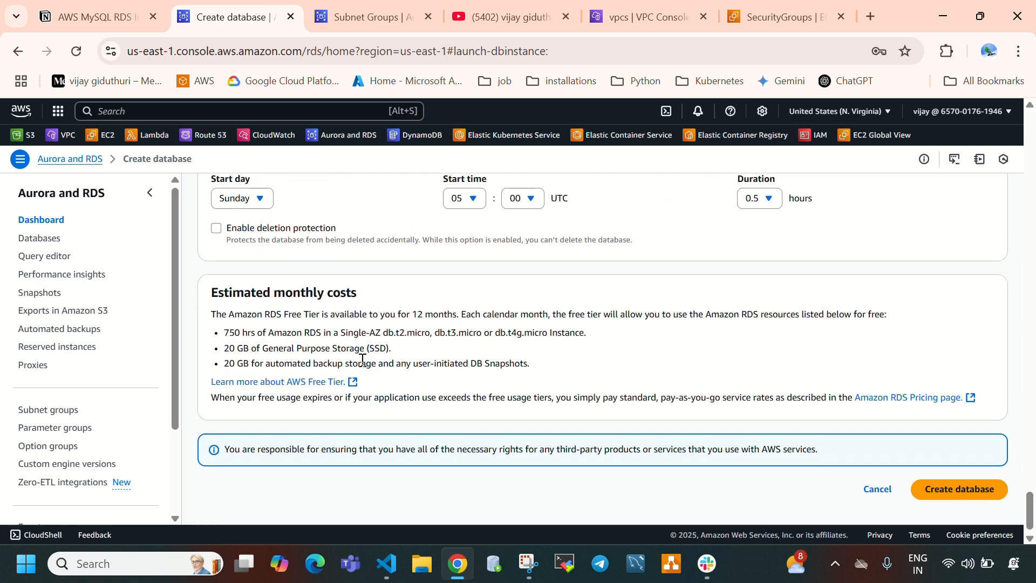
click(958, 489)
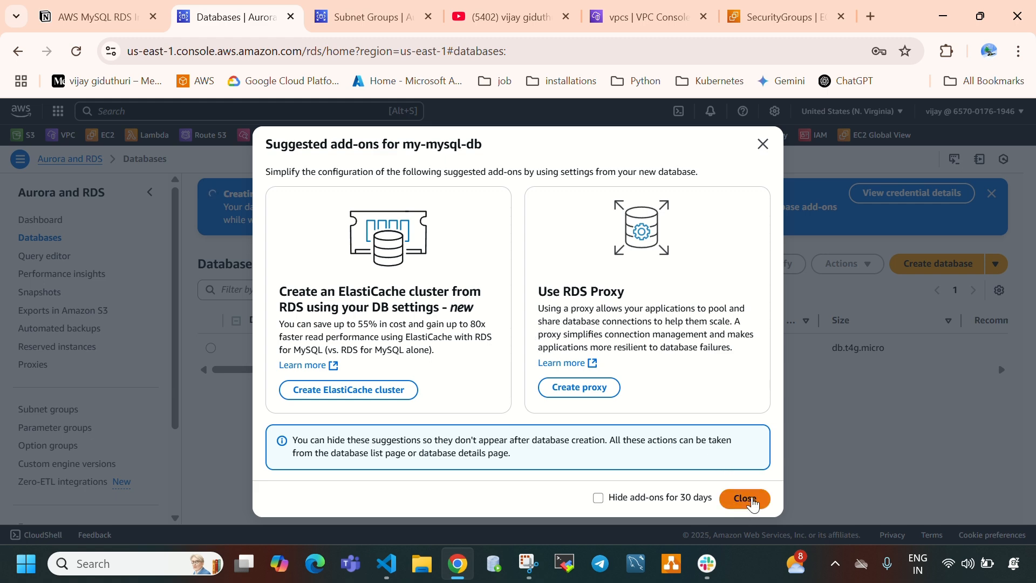
click(747, 499)
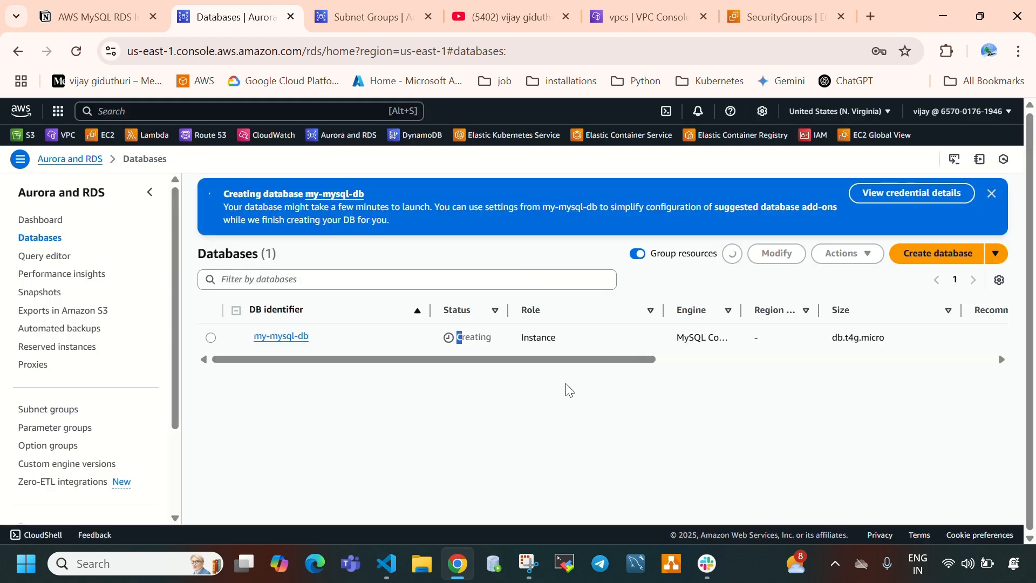
drag(493, 339, 462, 337)
- Refresh the DB subnet groups list and open the default-vpc subnet group to examine its VPC ID
click(341, 6)
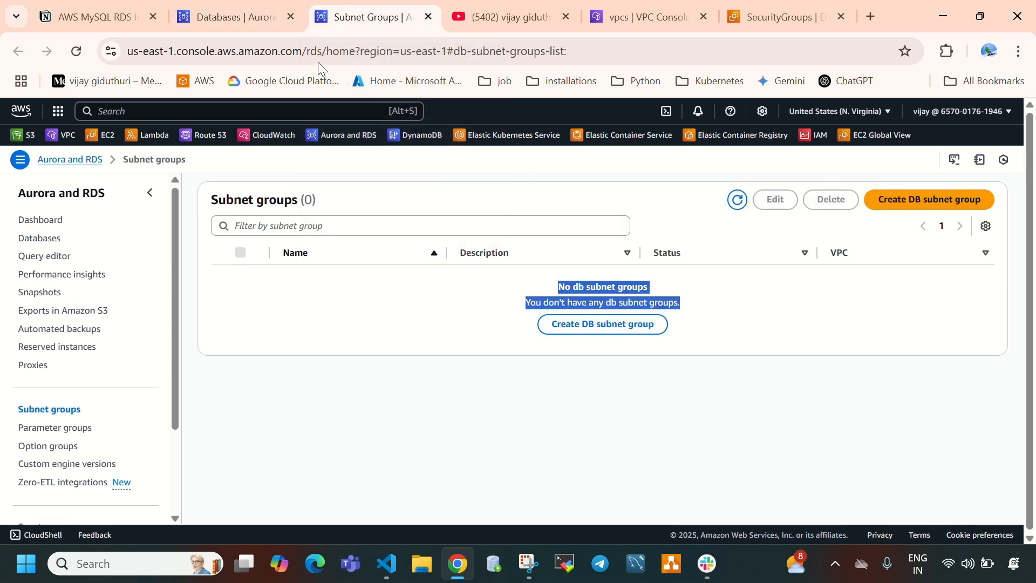
click(359, 339)
click(737, 209)
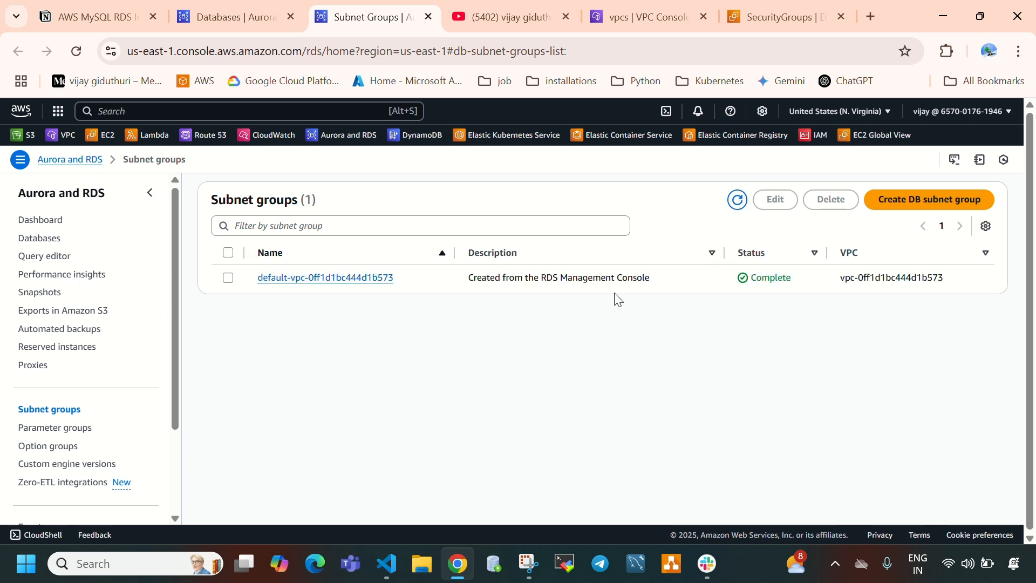
click(341, 279)
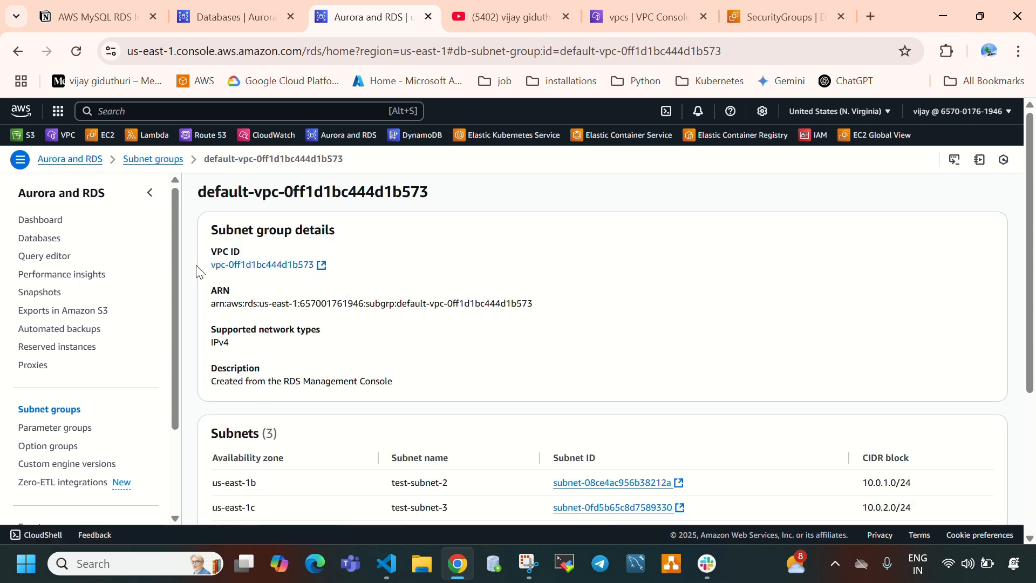
drag(208, 266, 316, 276)
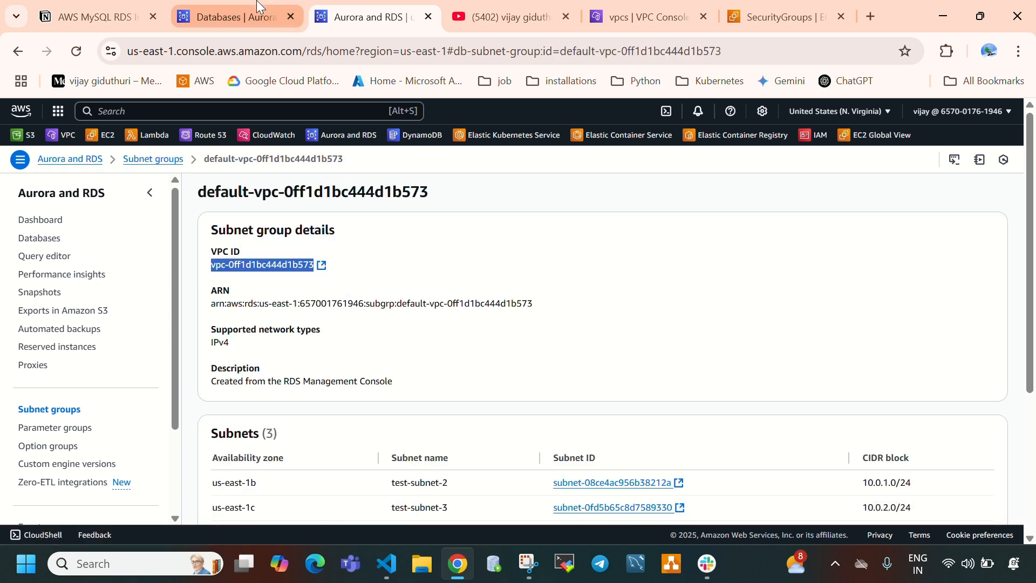
- Check the VPC ID in test-vpc's details against the VPC ID of the default-vpc subnet group
click(237, 17)
click(662, 6)
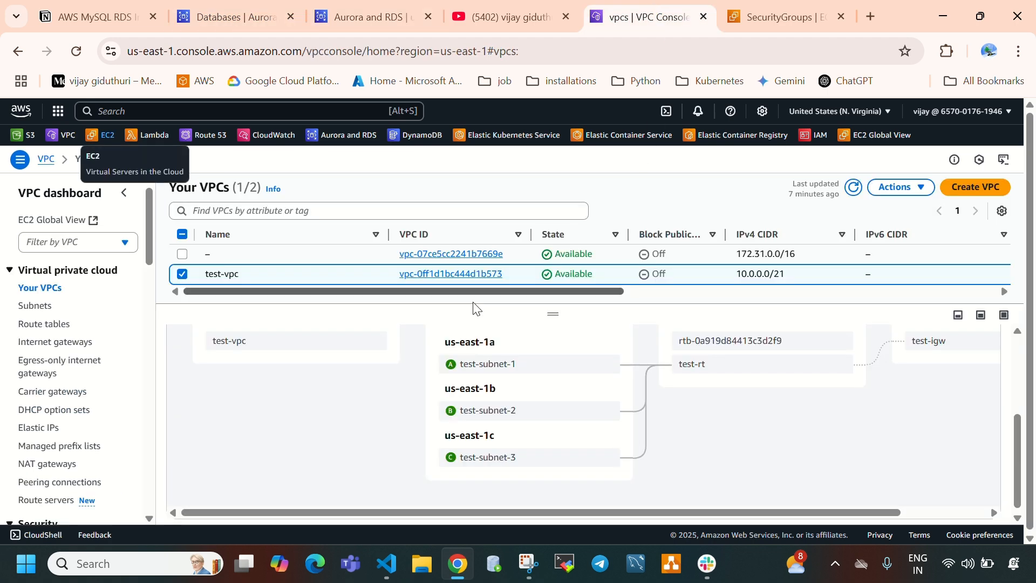
scroll(393, 448, up, 4)
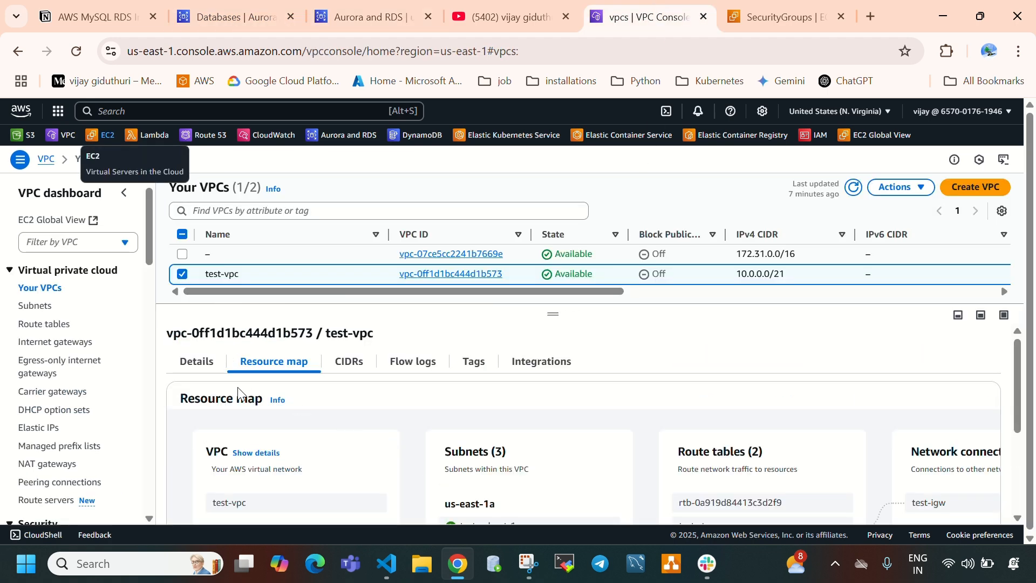
click(200, 363)
drag(285, 436, 302, 442)
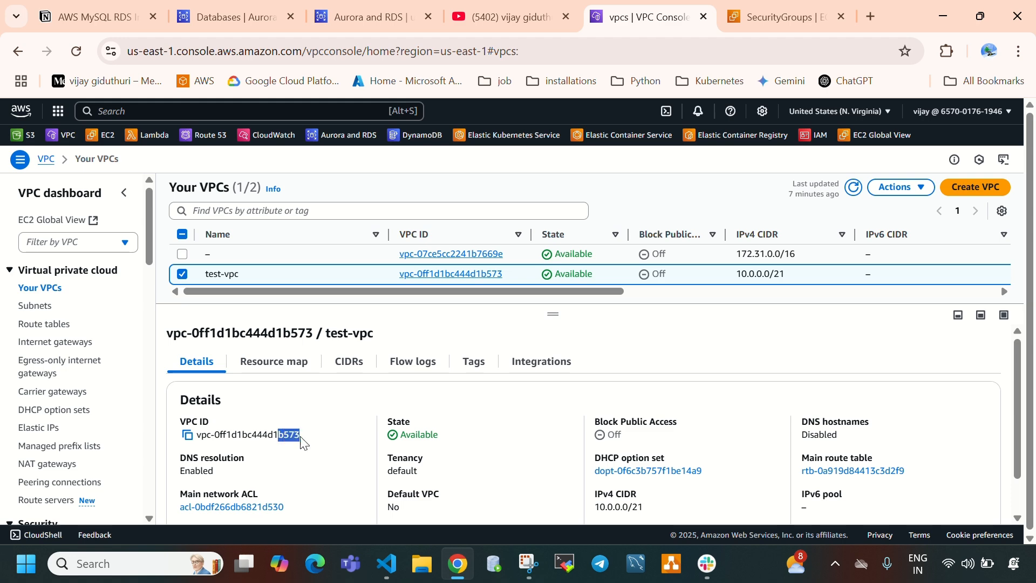
click(357, 12)
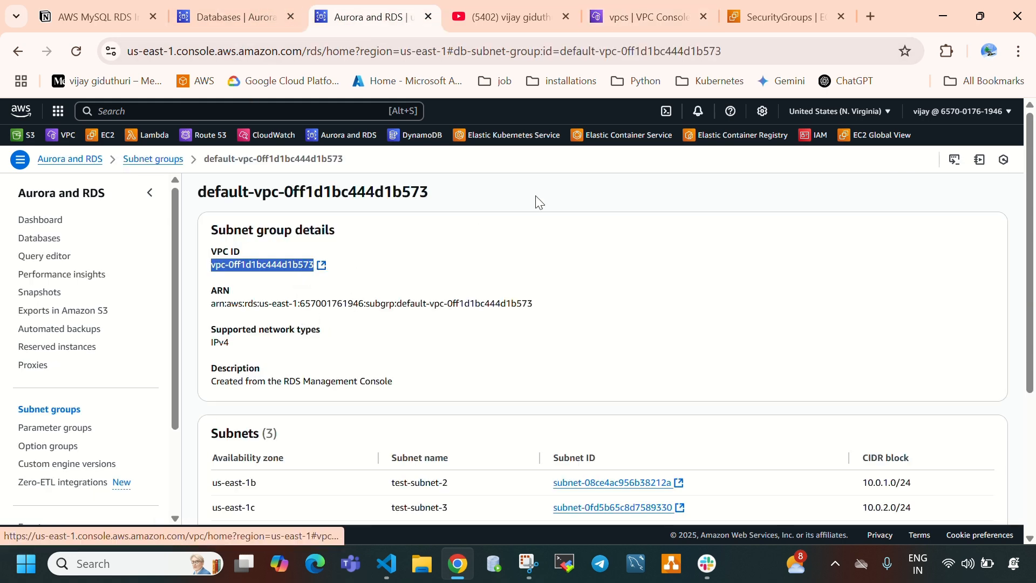
click(666, 7)
click(260, 18)
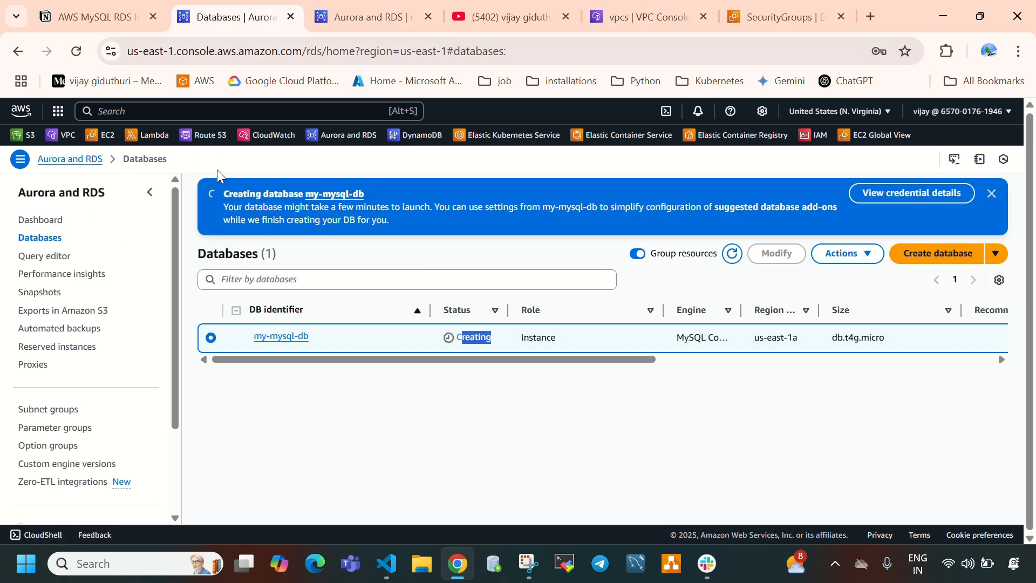
- Examine the default-vpc subnet group's supported network types and the availability zones of its subnets
click(367, 16)
scroll(347, 201, down, 2)
drag(232, 221, 375, 223)
click(214, 262)
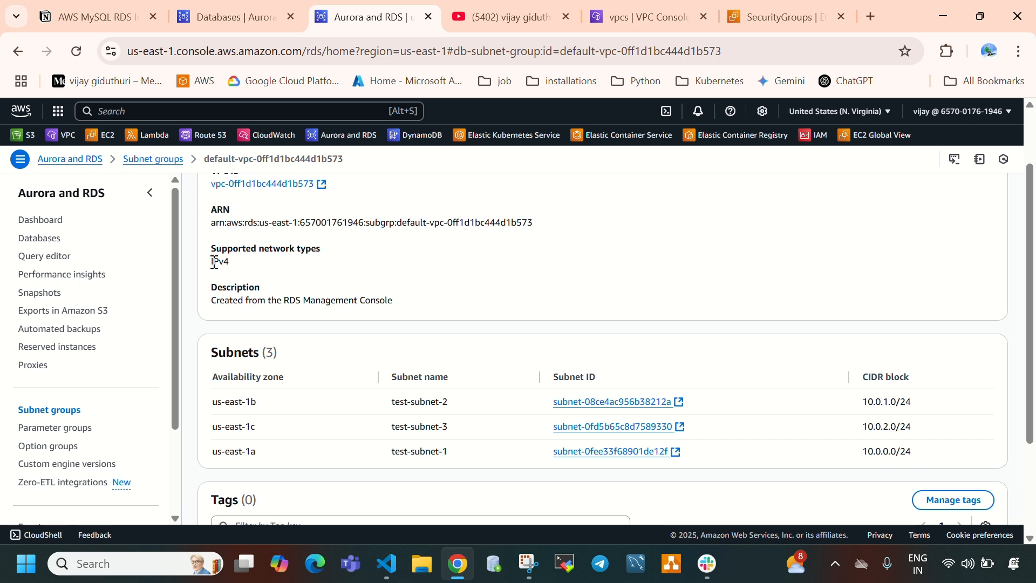
scroll(254, 286, down, 2)
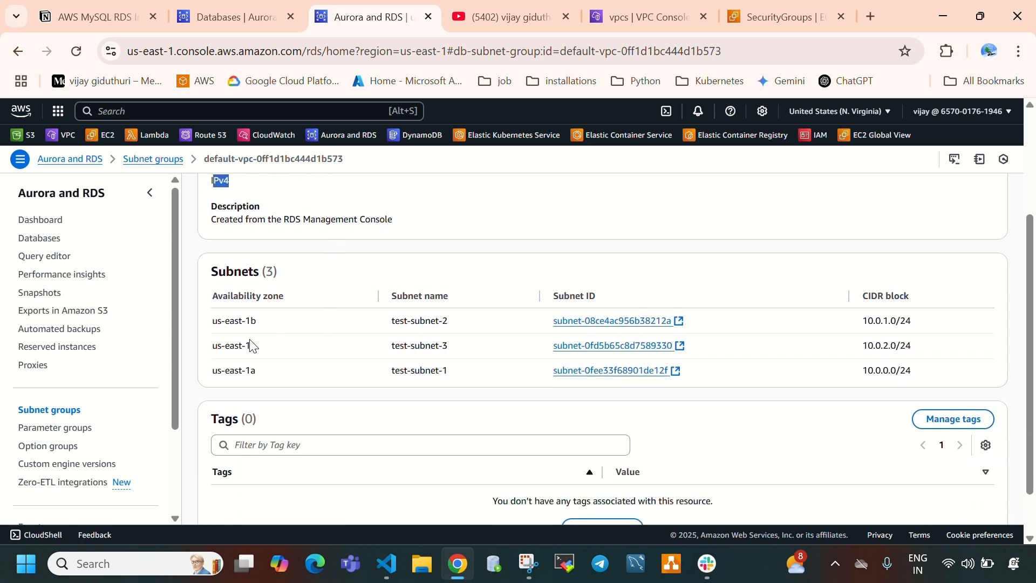
click(207, 326)
drag(211, 328, 272, 373)
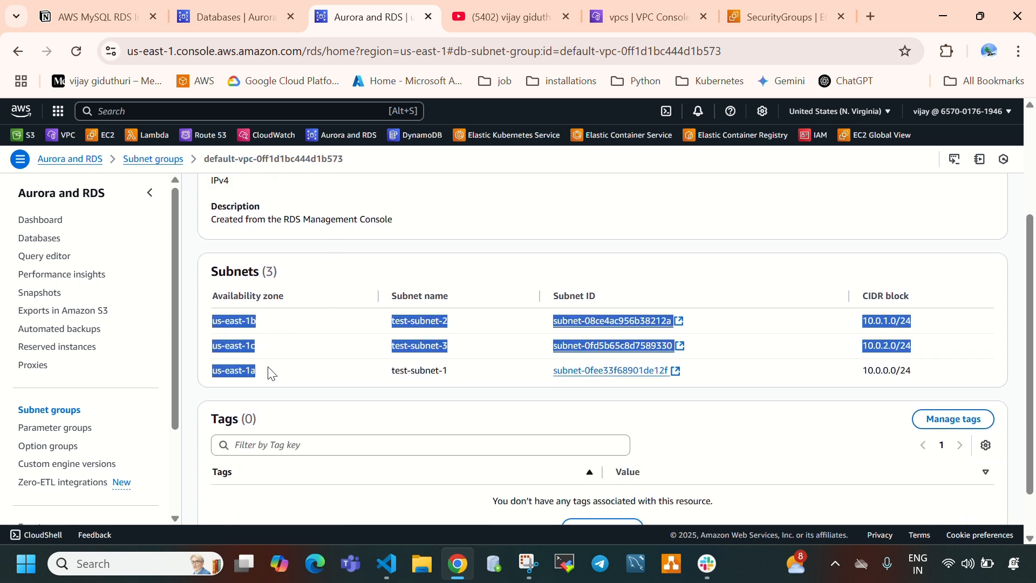
- Compare the subnet group's subnets and availability zones with those in test-vpc's resource map
click(648, 17)
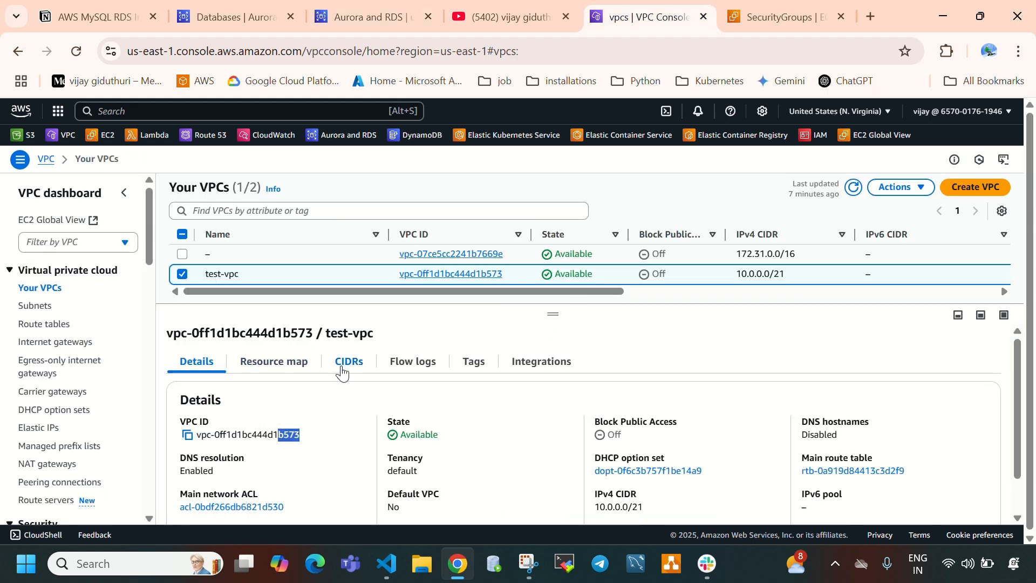
scroll(335, 399, down, 1)
scroll(335, 400, up, 1)
click(274, 361)
scroll(411, 405, down, 4)
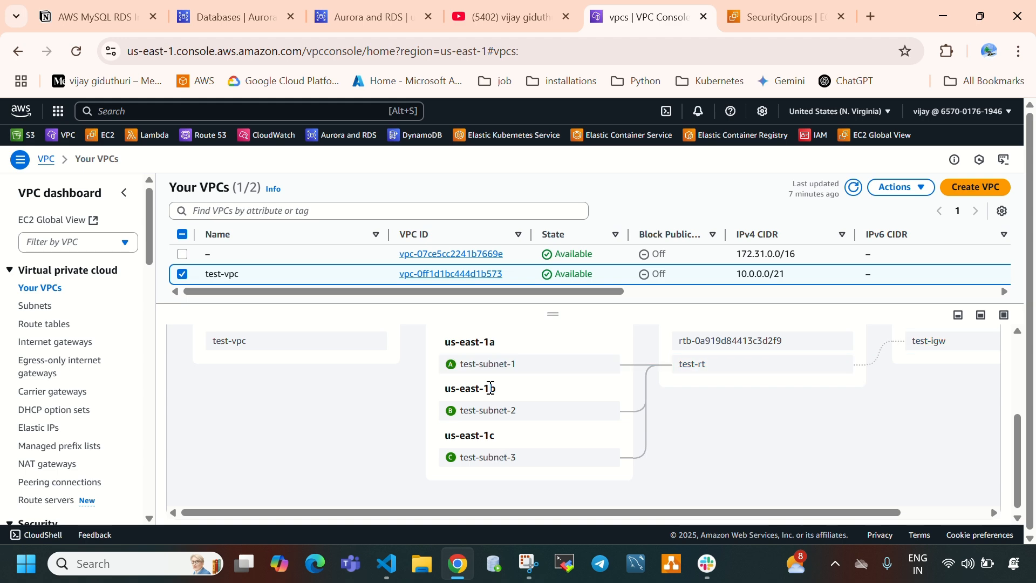
click(343, 15)
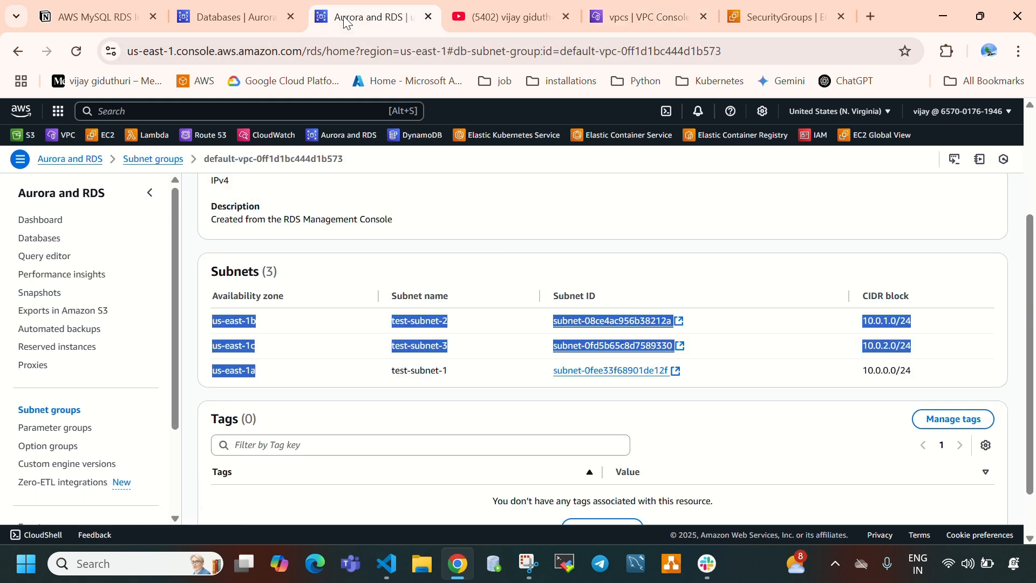
click(505, 229)
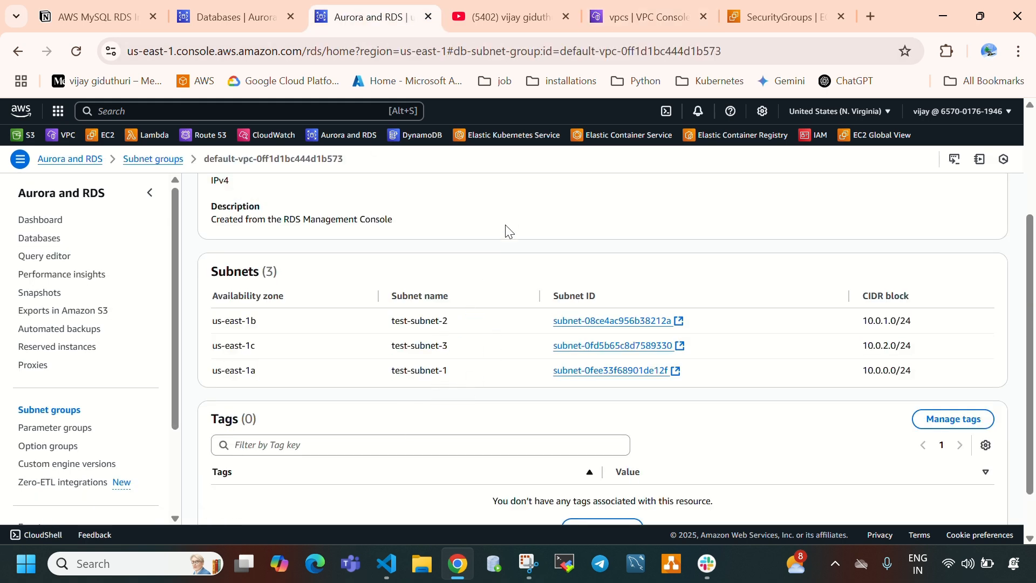
- Refresh the RDS databases list to check the creation status of my-mysql-db
scroll(475, 319, up, 3)
click(238, 17)
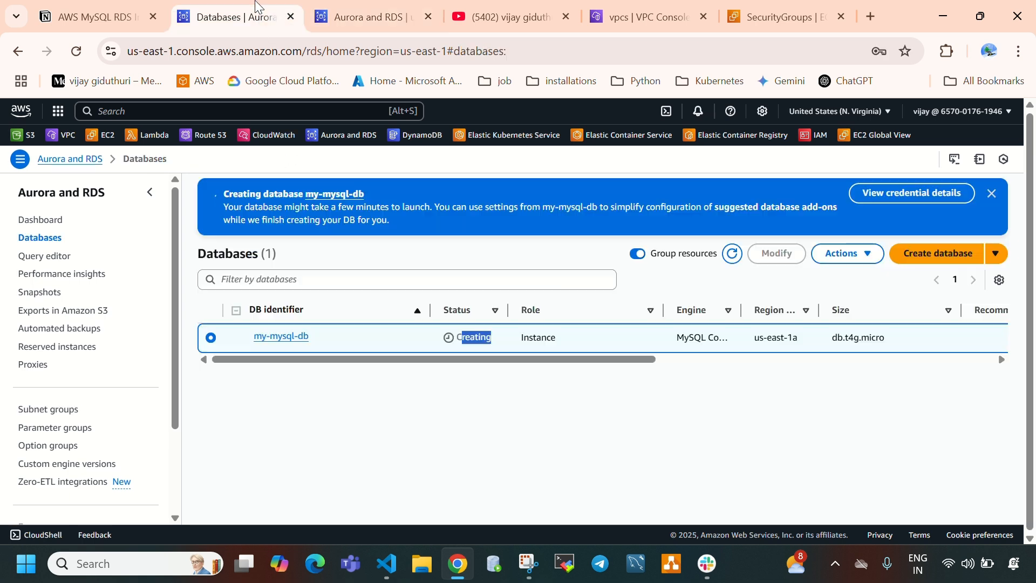
click(732, 256)
click(734, 257)
click(476, 380)
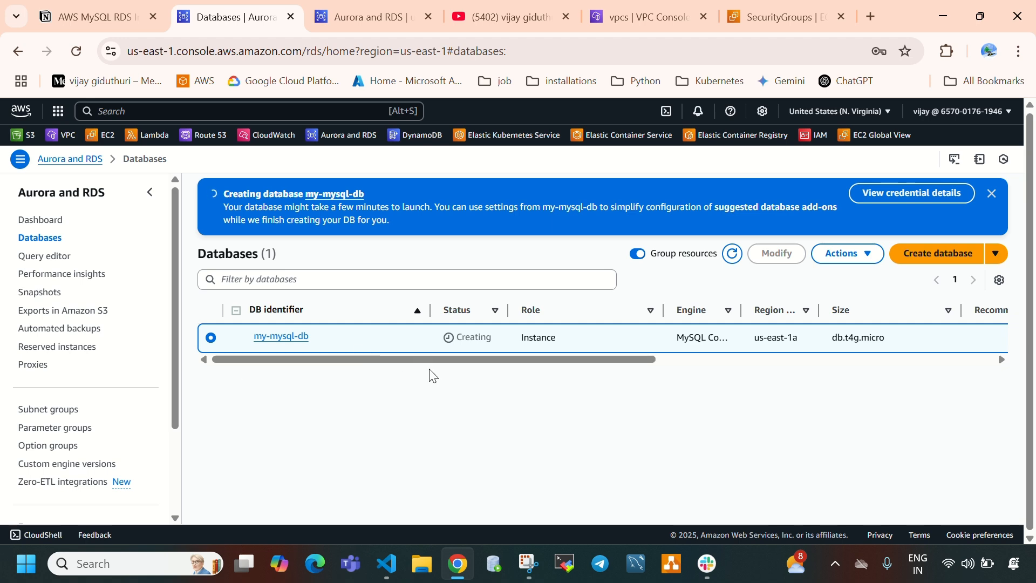
- Start launching a new EC2 instance and name it db-jump-server
click(765, 15)
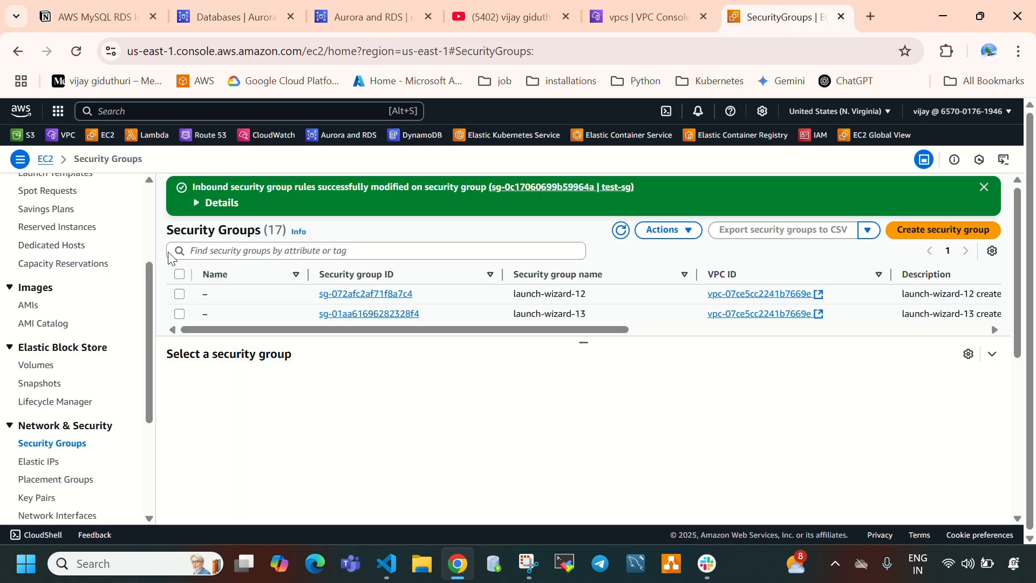
click(36, 298)
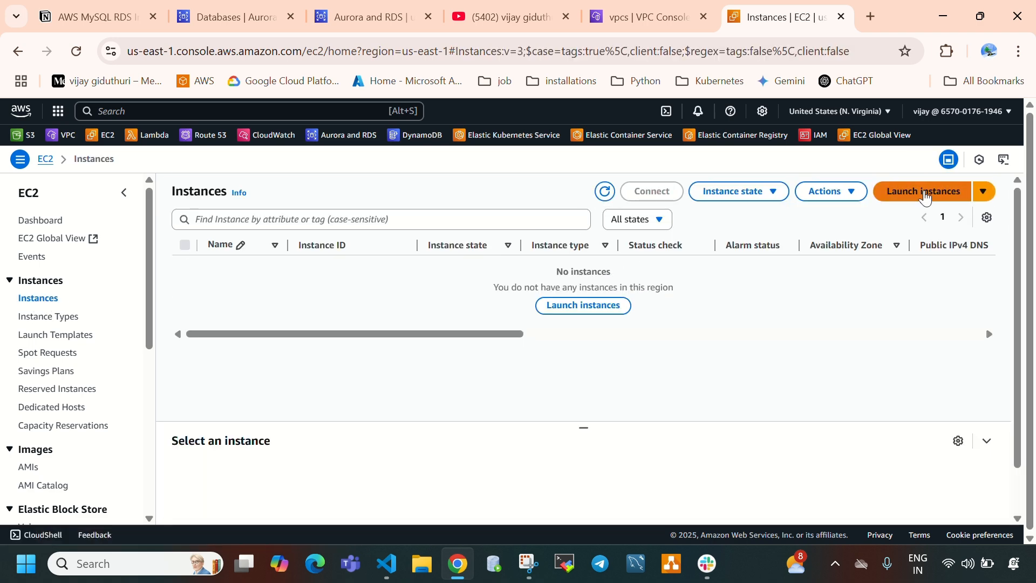
click(925, 196)
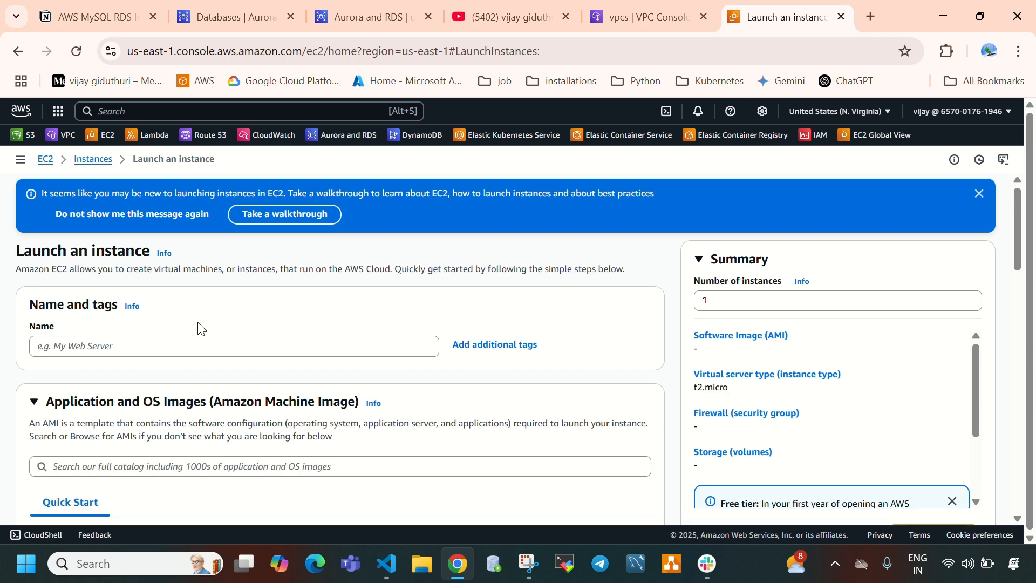
click(226, 17)
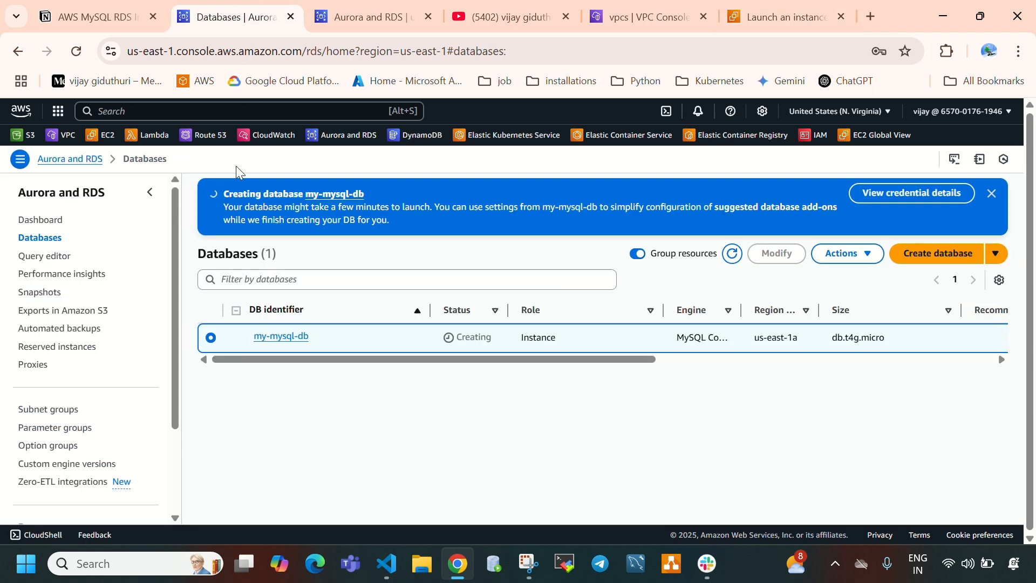
click(781, 16)
click(230, 345)
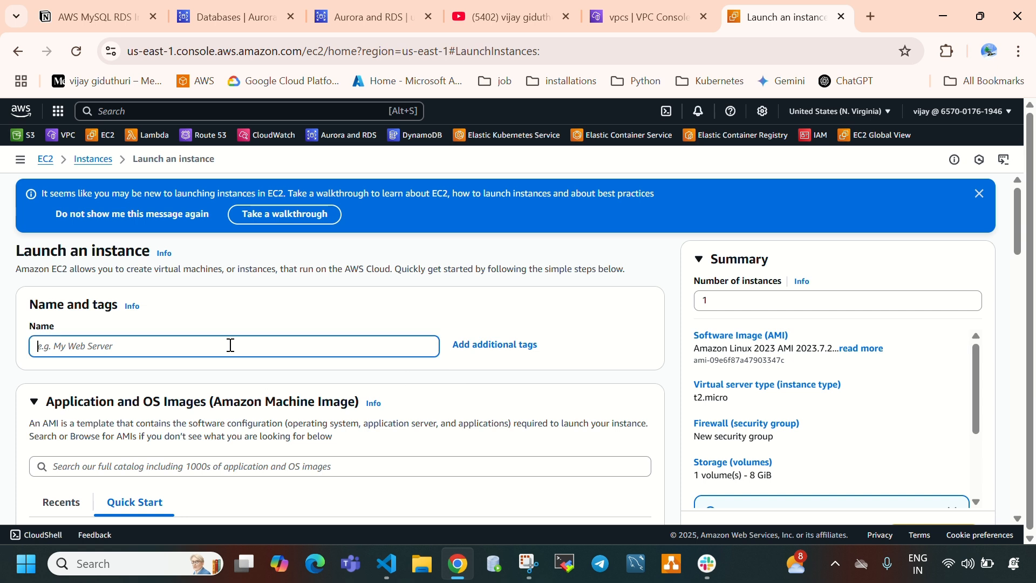
text(db-jump-server)
- Choose the Ubuntu Server 24.04 LTS image for the instance and keep t2.micro as the instance type
scroll(231, 368, down, 3)
click(207, 404)
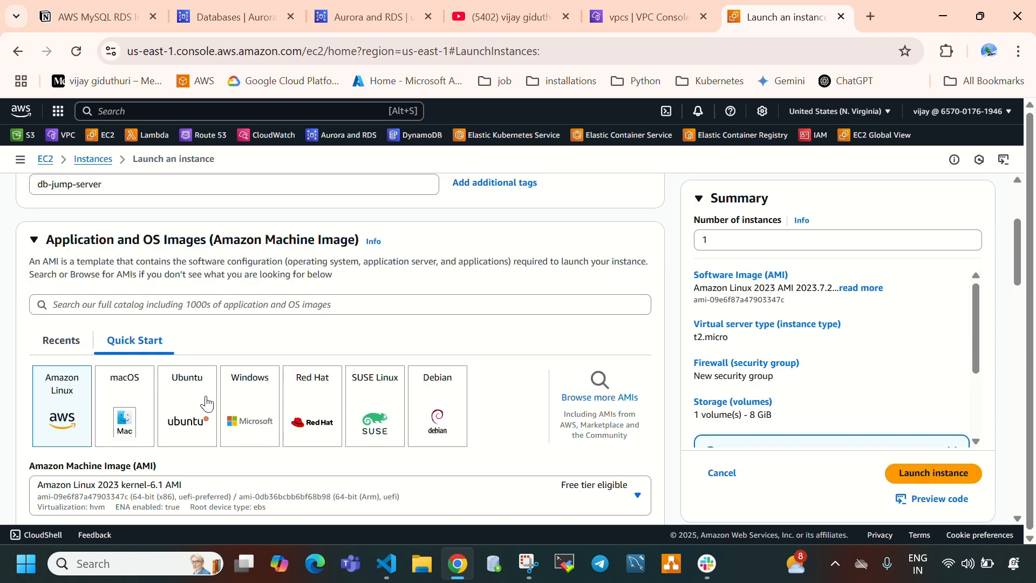
scroll(311, 363, down, 5)
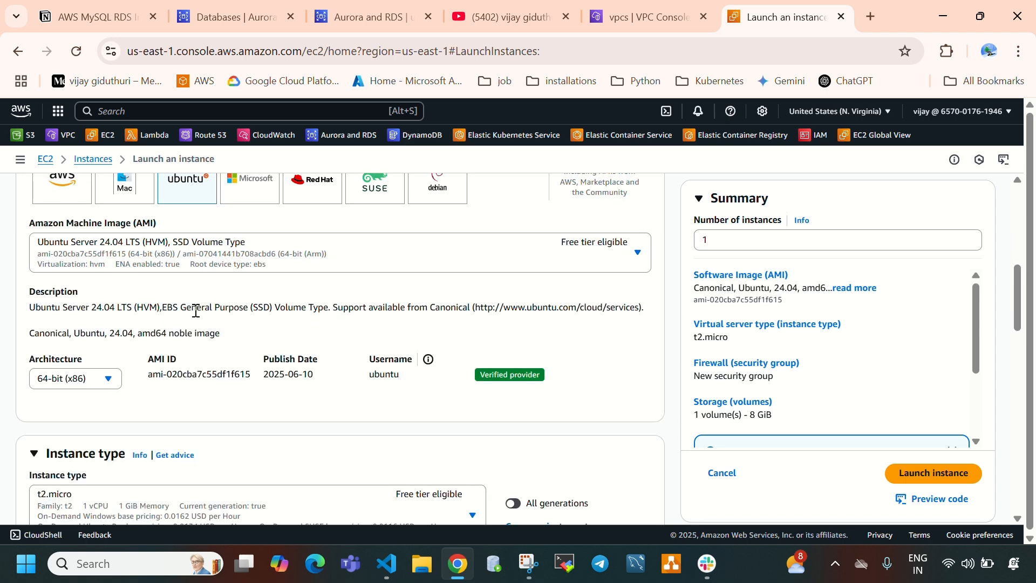
scroll(192, 311, down, 3)
click(101, 348)
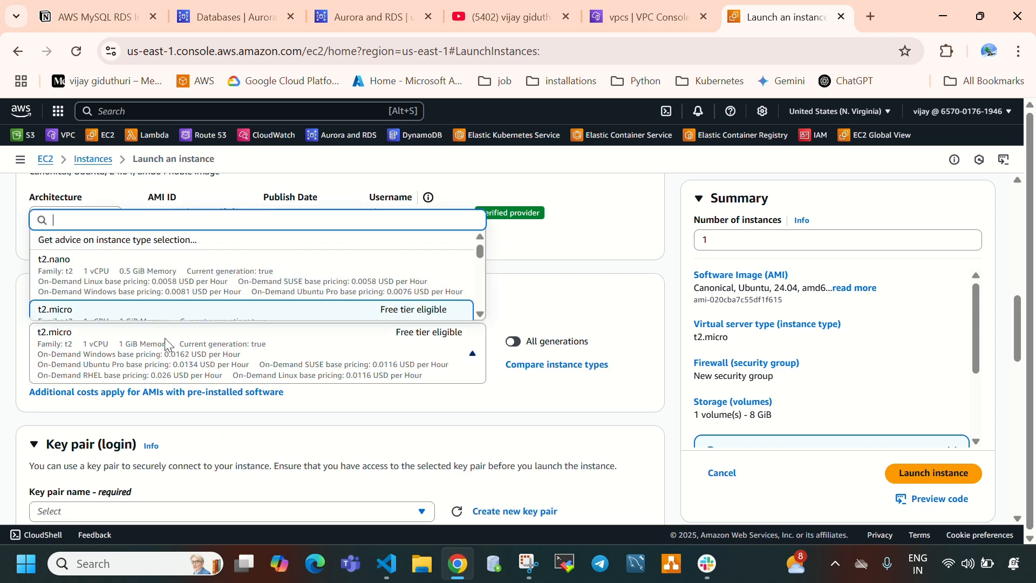
scroll(113, 296, down, 2)
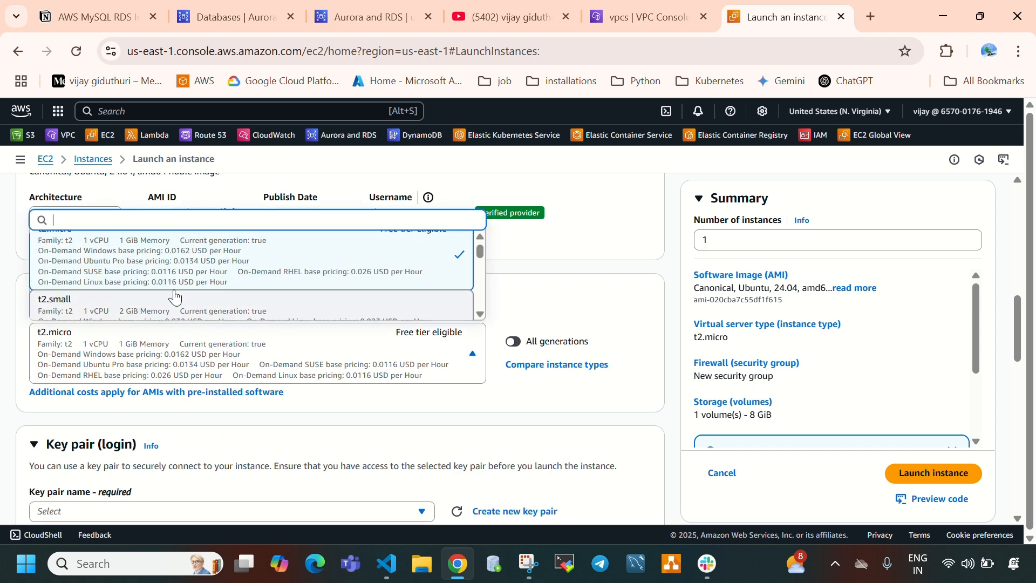
scroll(139, 305, up, 2)
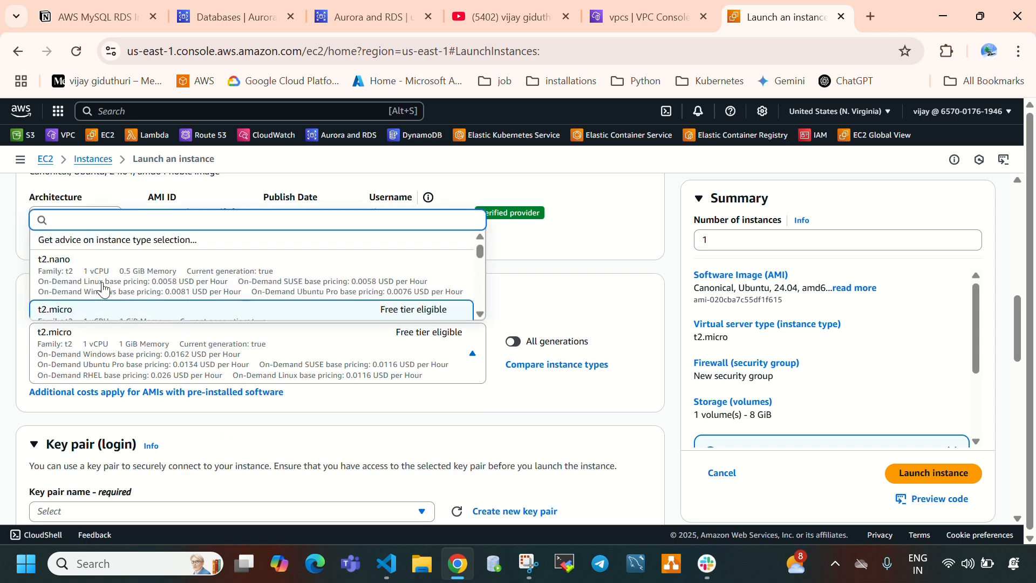
click(513, 289)
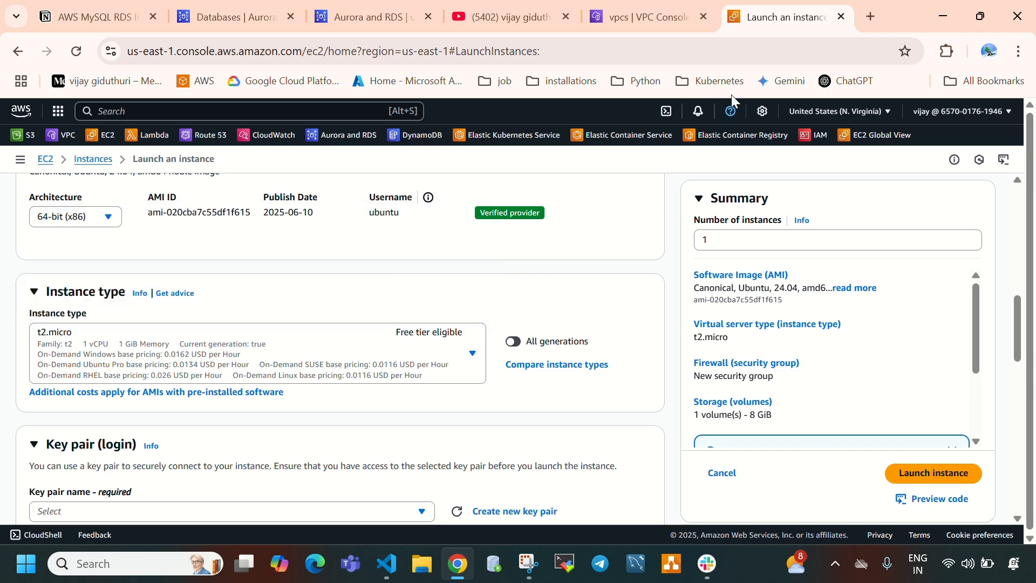
click(166, 8)
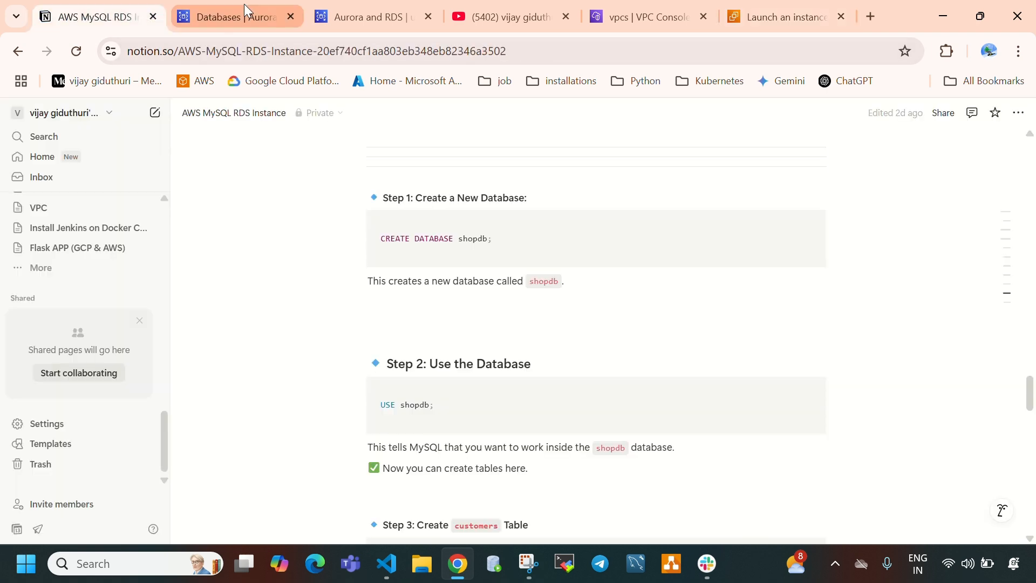
click(244, 7)
click(782, 16)
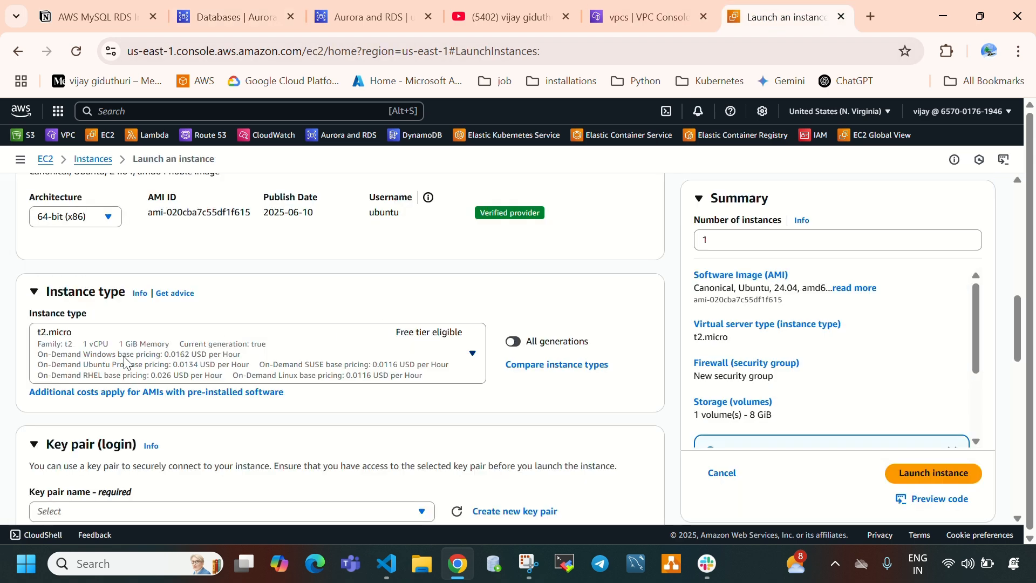
- Create an RSA key pair named db-jump-server in .pem format for the instance login
scroll(475, 278, down, 3)
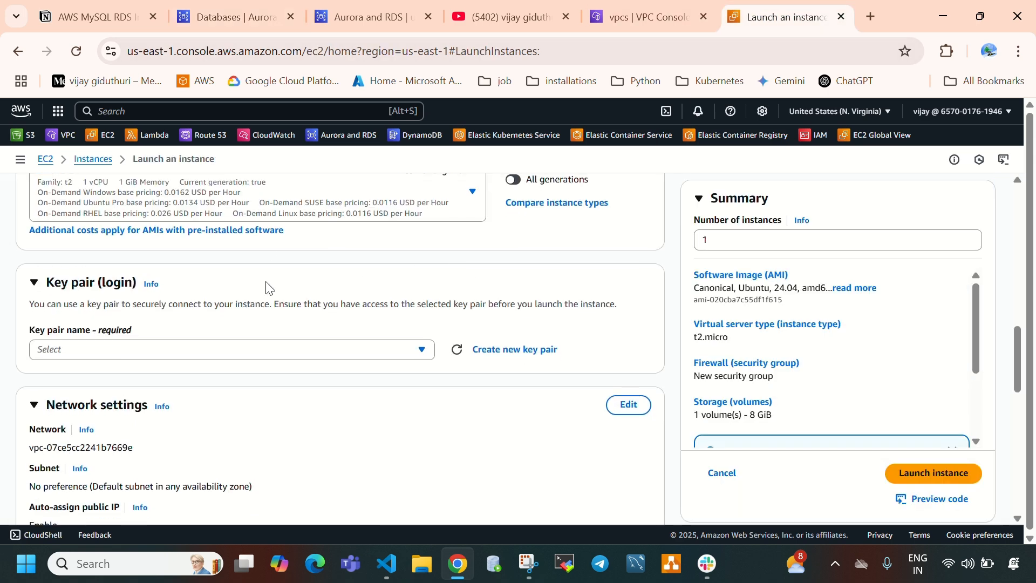
click(122, 351)
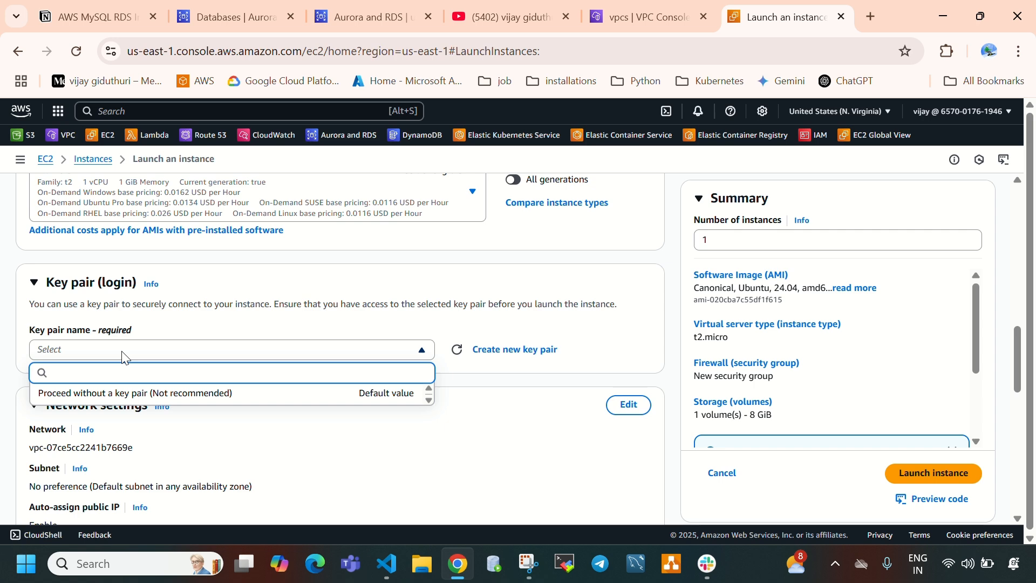
click(511, 350)
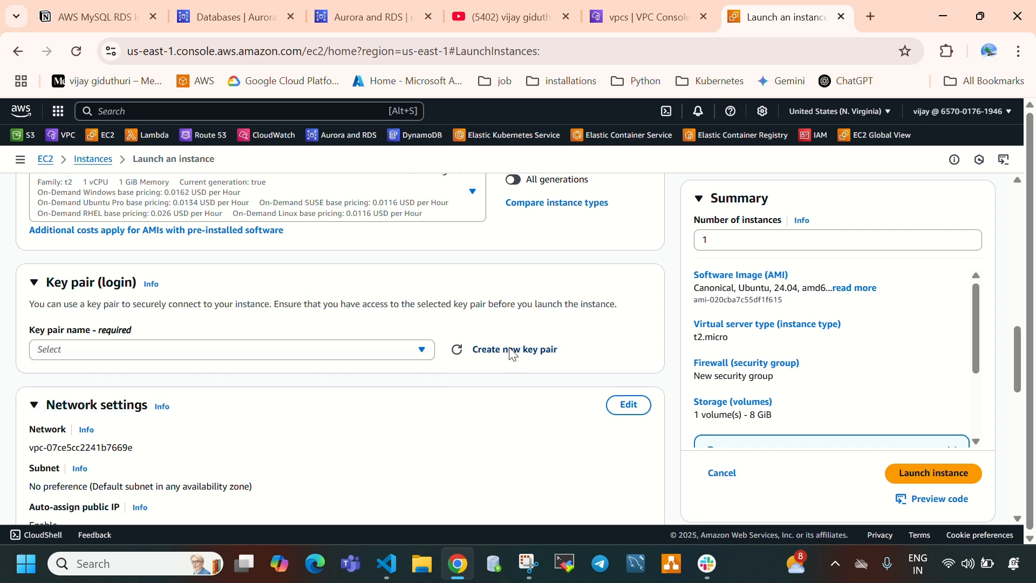
click(449, 261)
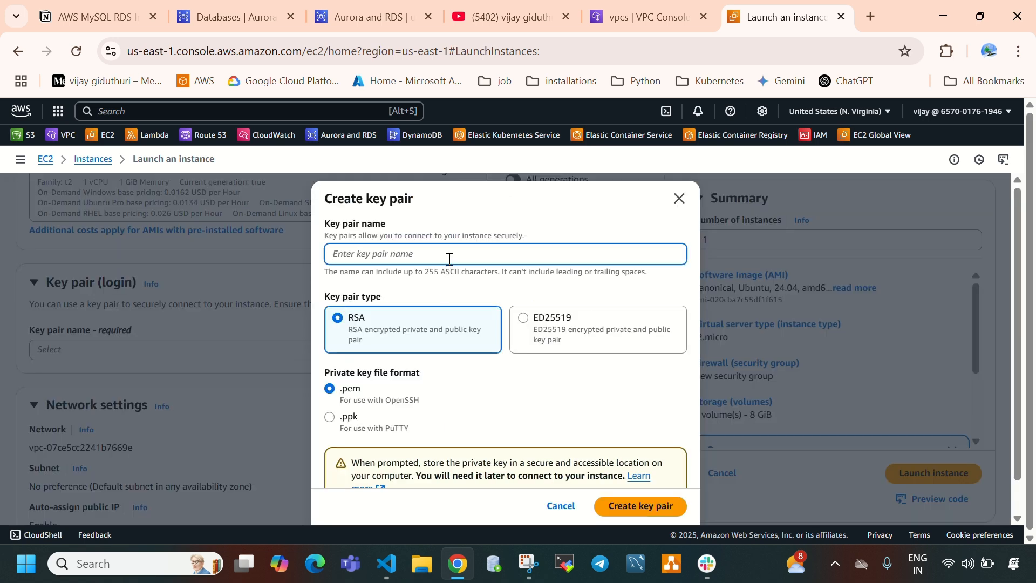
text(db-jump-server)
scroll(484, 419, down, 1)
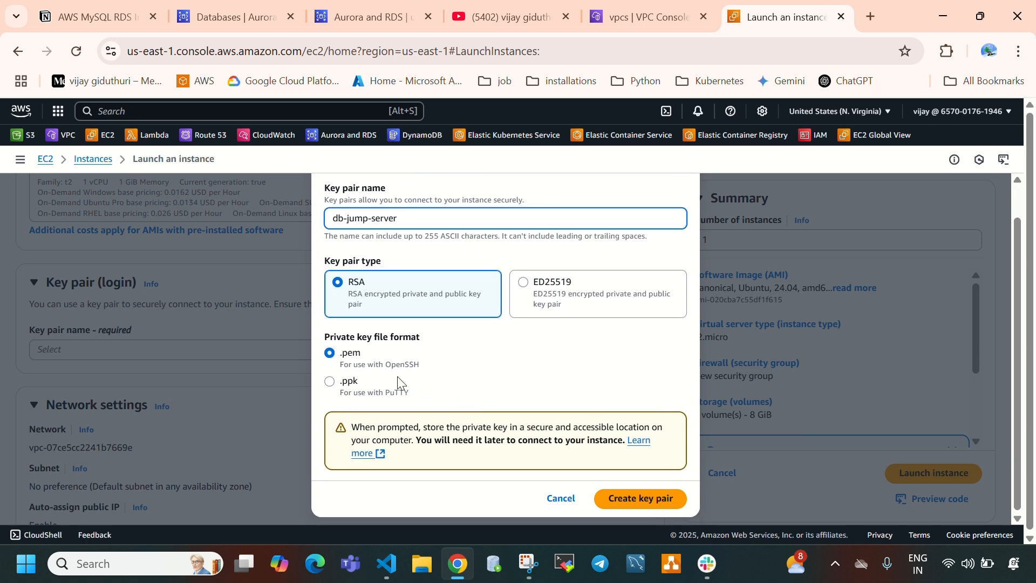
click(626, 497)
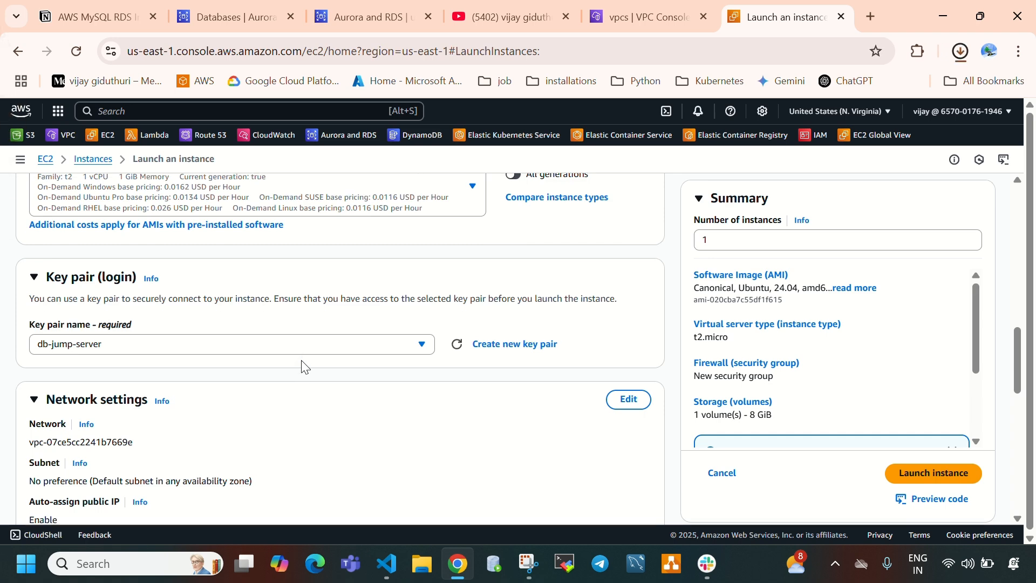
- Edit the instance's network settings and choose test-vpc as its VPC
scroll(297, 329, down, 4)
scroll(243, 270, up, 2)
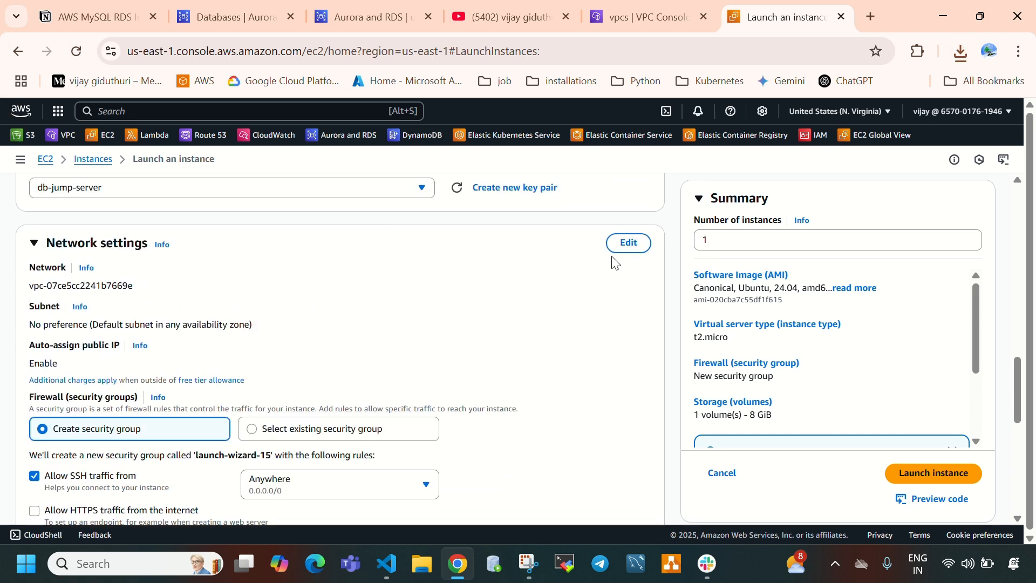
click(629, 244)
click(164, 292)
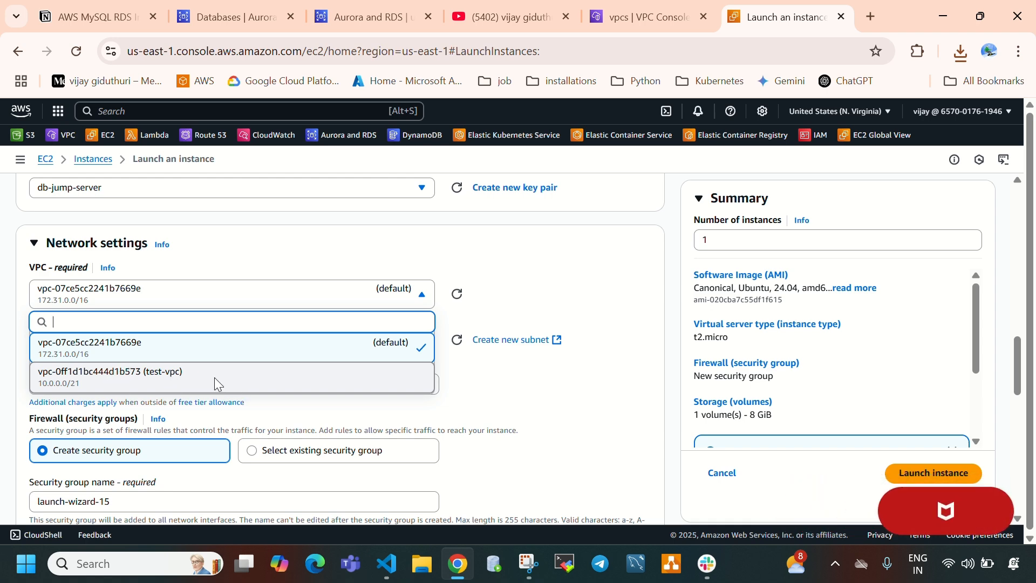
click(215, 387)
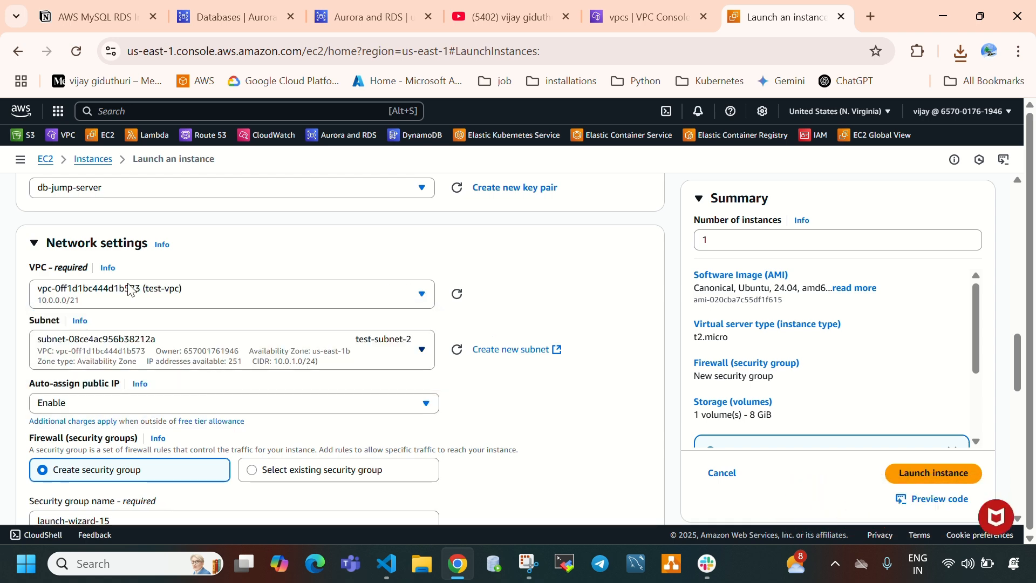
- Check the region and availability zone of my-mysql-db in the RDS databases list, then return to the instance launch form
click(247, 21)
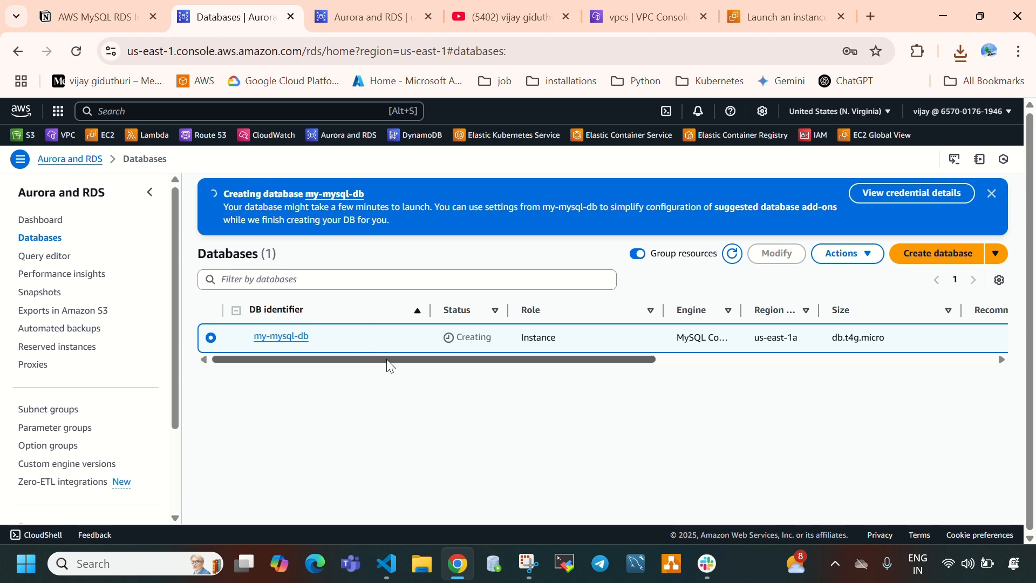
click(804, 10)
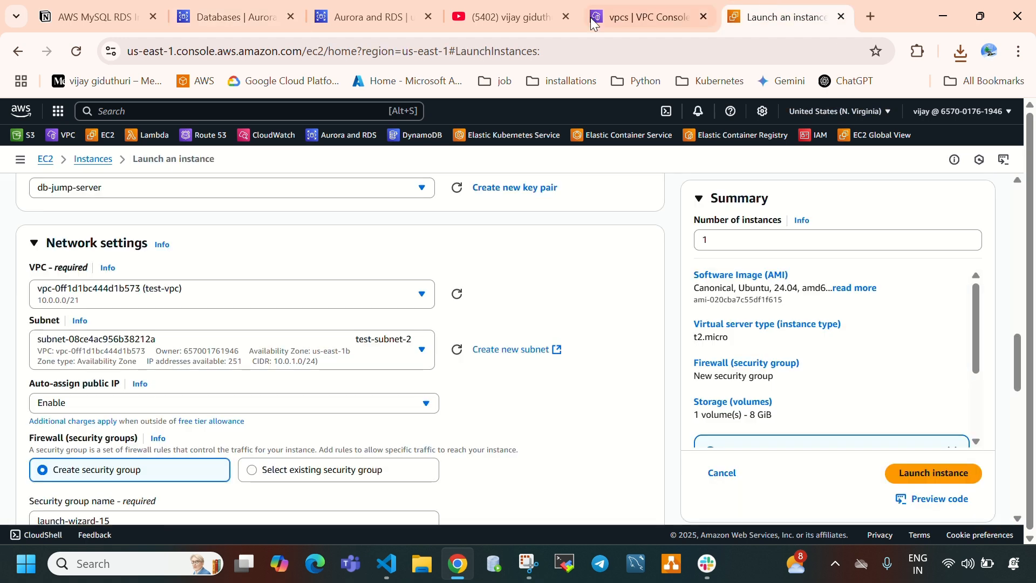
click(669, 18)
click(786, 17)
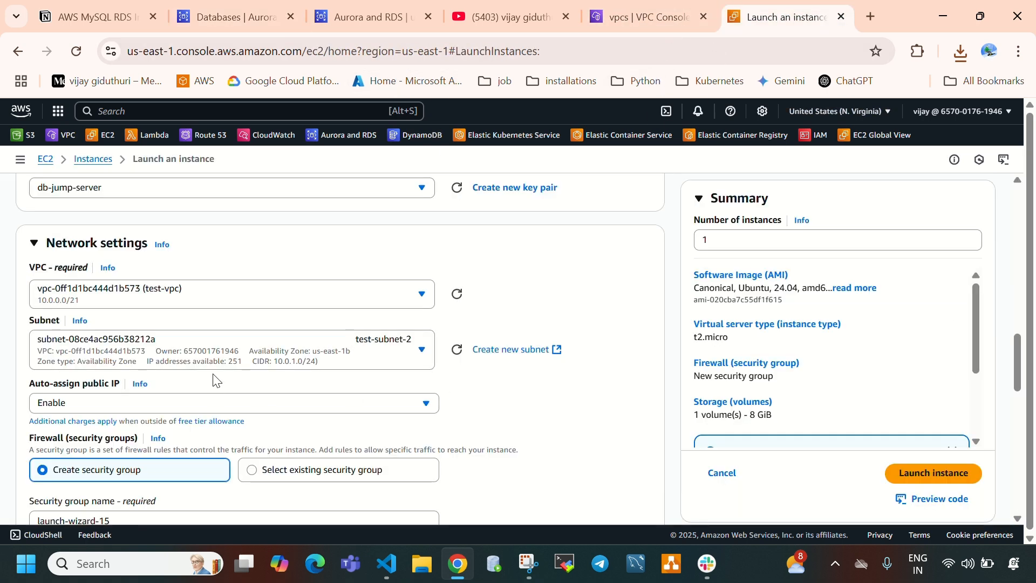
- Keep test-vpc as the VPC and select test-subnet-1 in us-east-1a as the instance's subnet
click(229, 304)
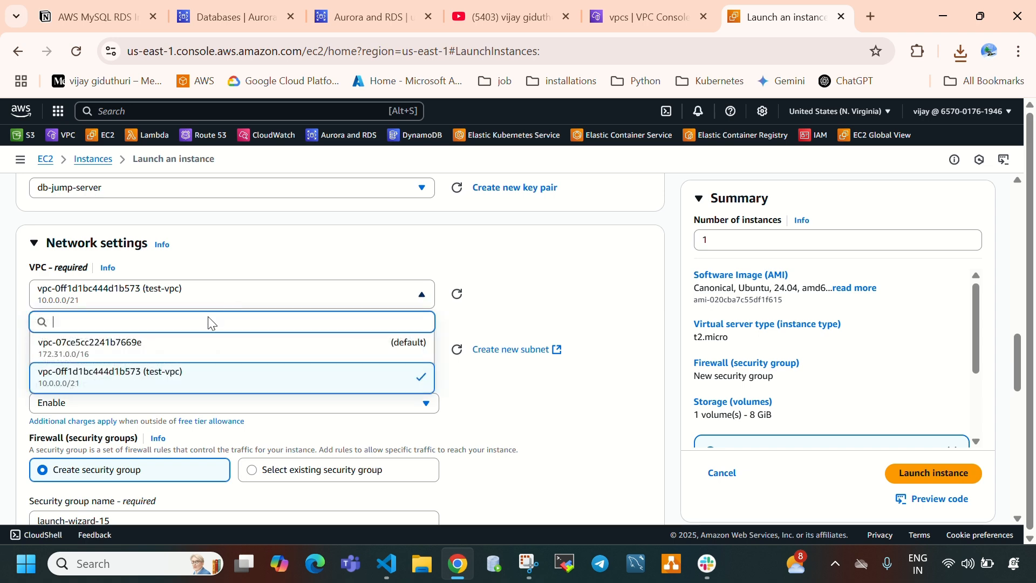
click(168, 383)
click(241, 351)
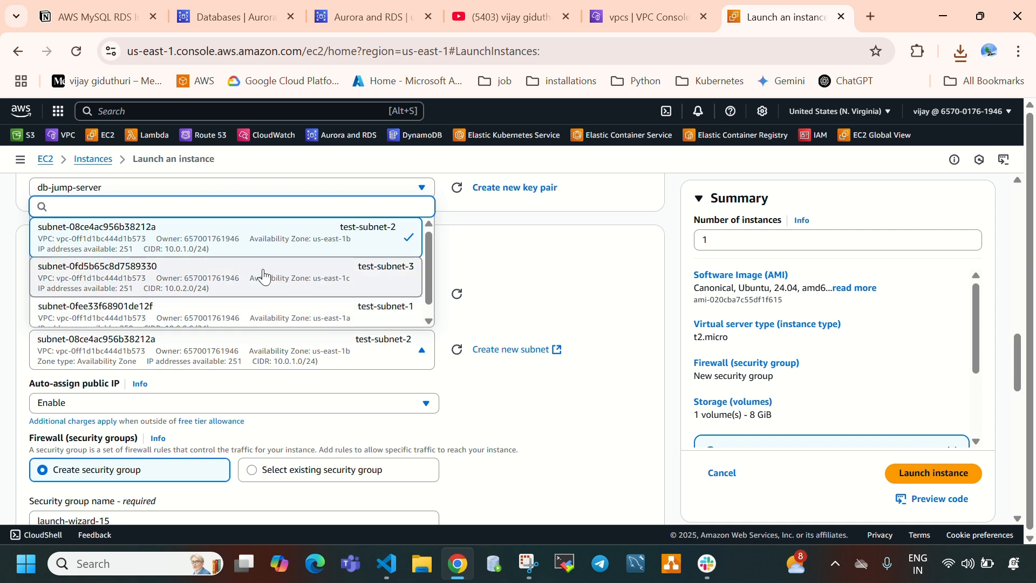
click(270, 316)
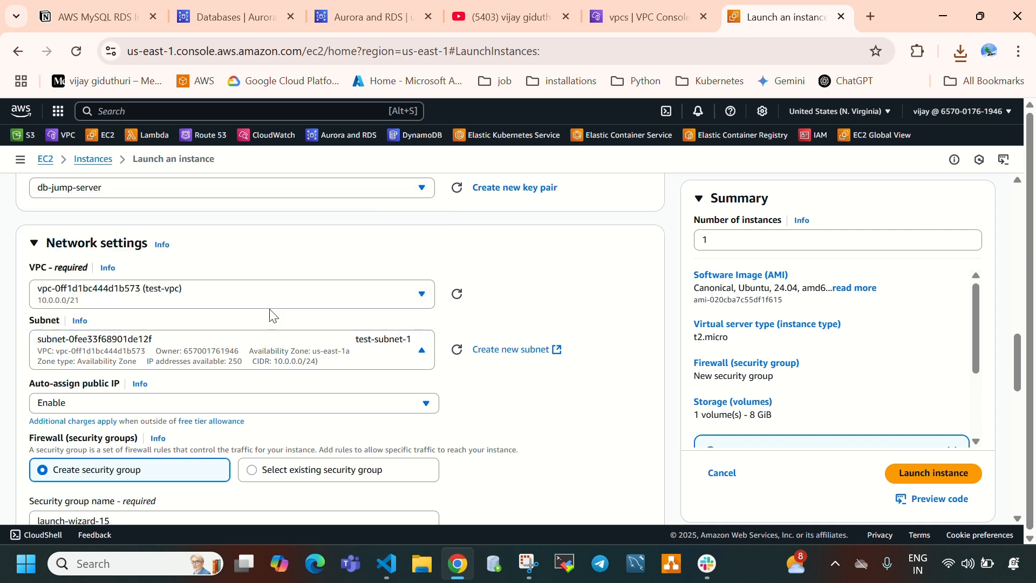
- Set auto-assign public IP to Enable for the instance
scroll(259, 343, down, 2)
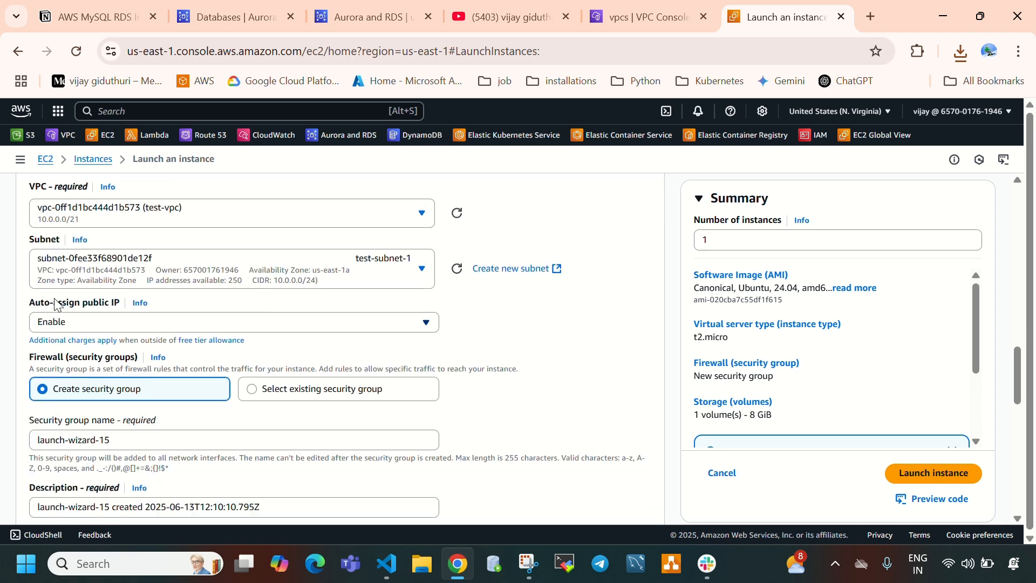
click(80, 324)
click(72, 349)
click(155, 326)
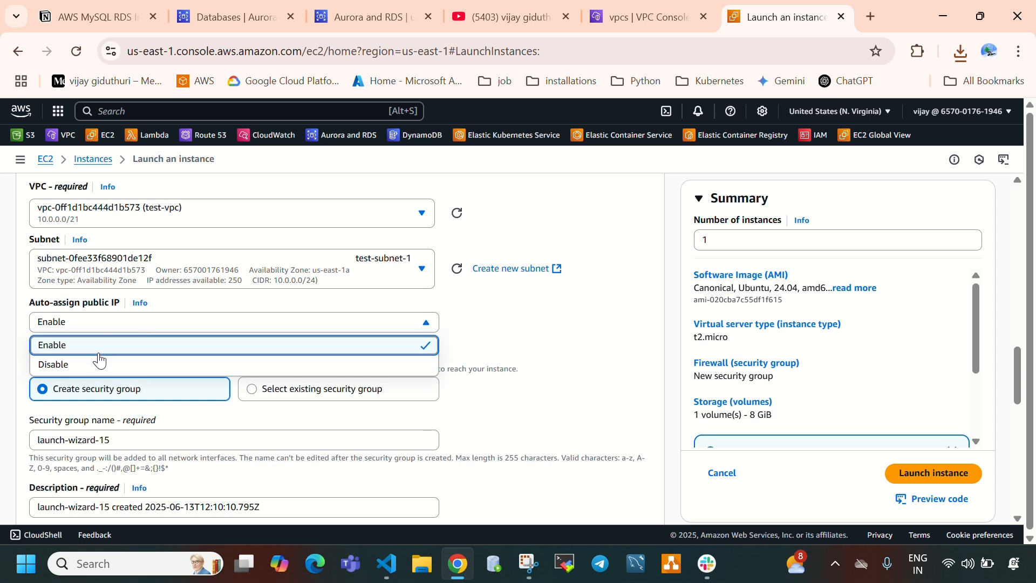
click(97, 366)
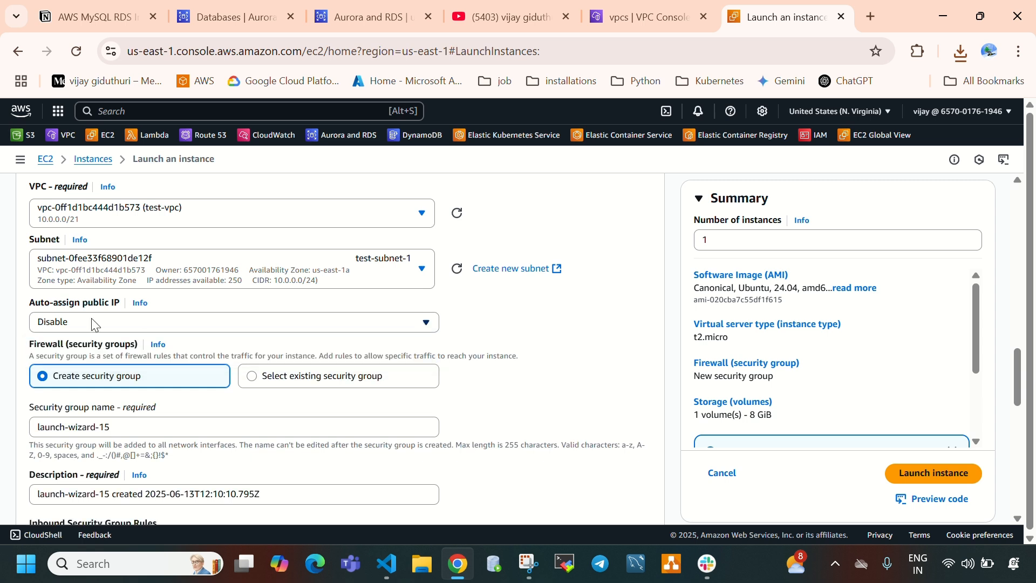
click(91, 323)
click(83, 345)
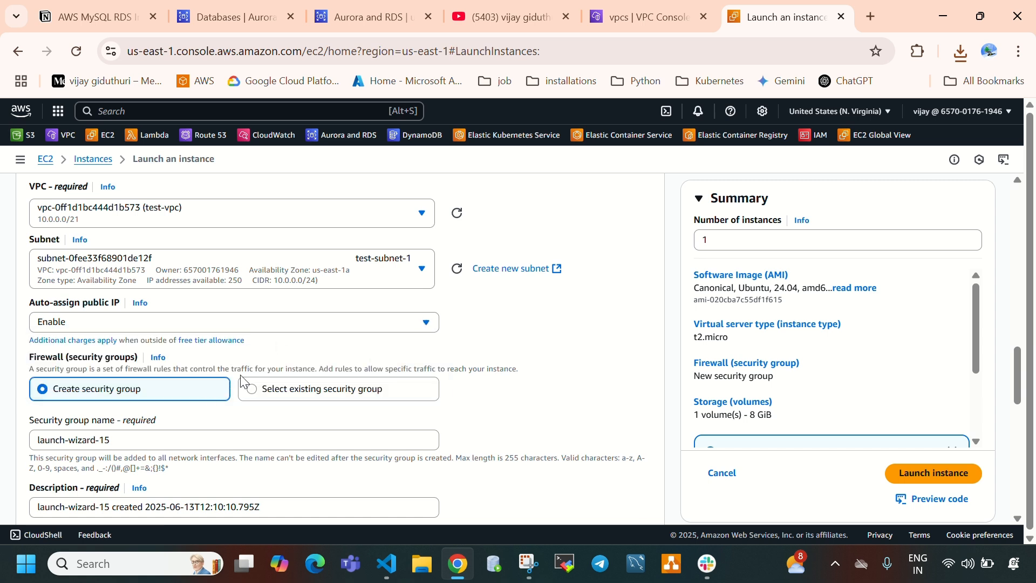
- Use an existing security group for the instance and select test-sg
scroll(329, 346, down, 2)
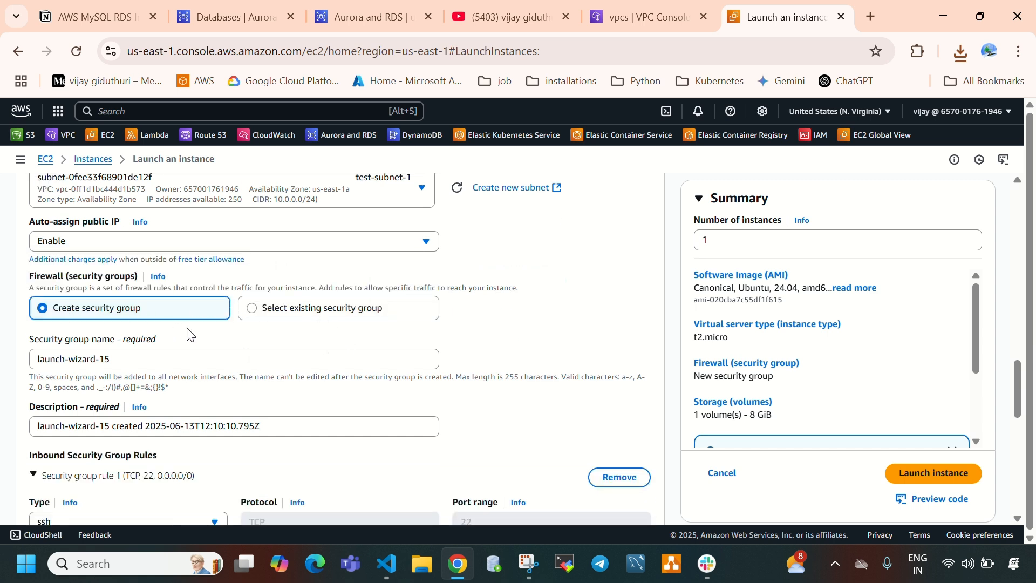
click(285, 315)
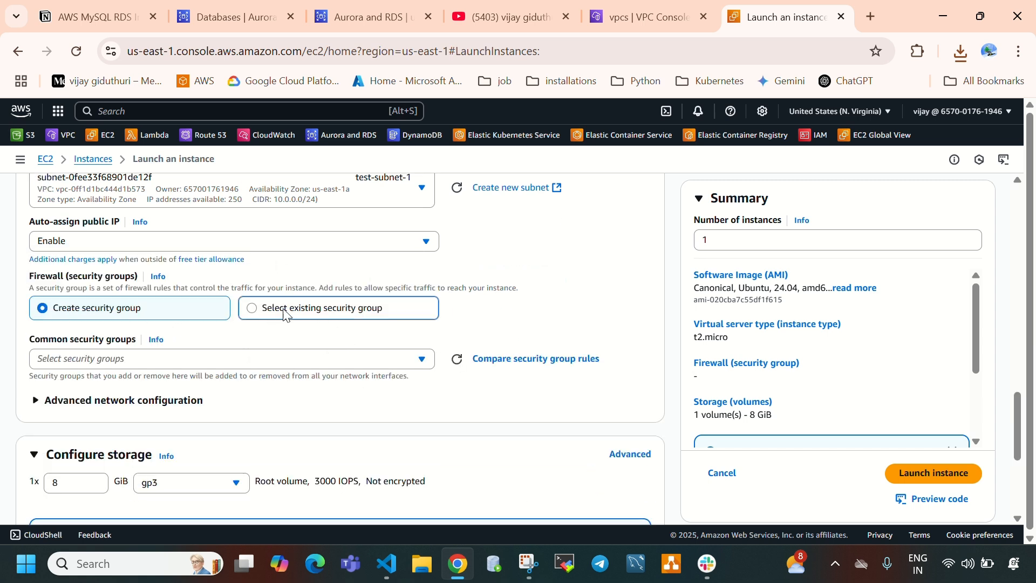
click(240, 360)
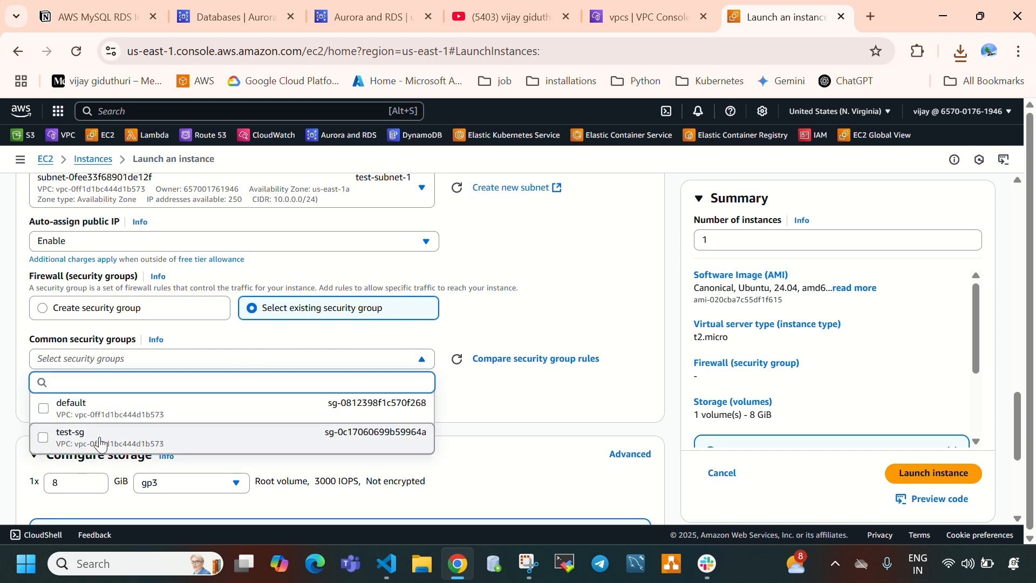
click(135, 447)
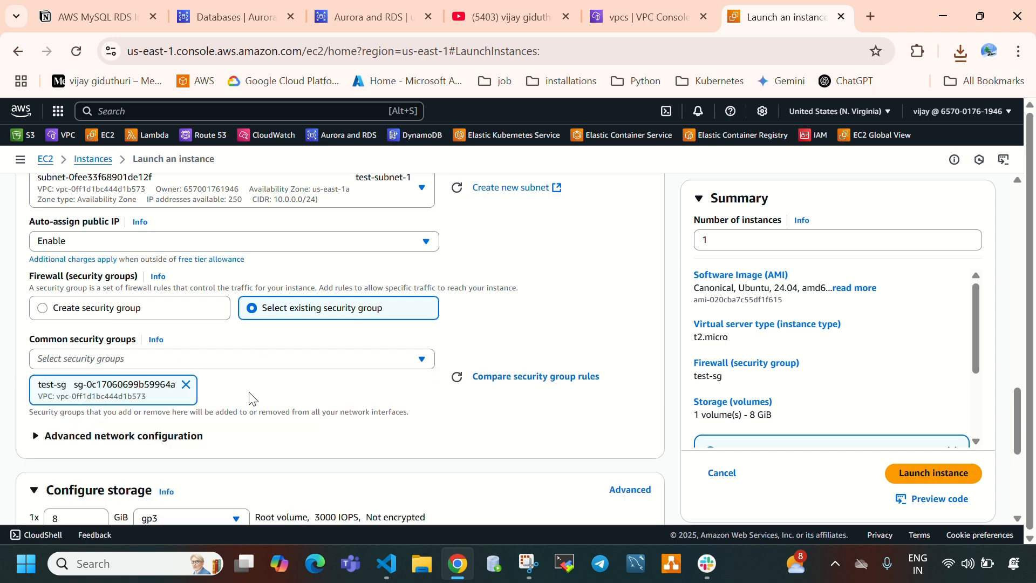
- Keep the 8 GiB gp3 root volume and launch the instance
scroll(250, 395, down, 4)
scroll(56, 226, up, 3)
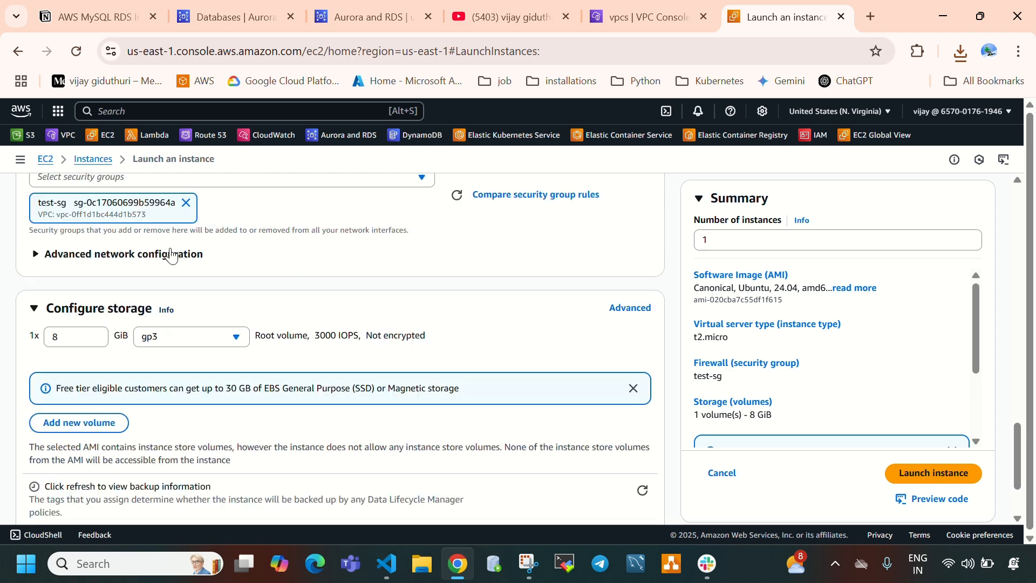
scroll(59, 230, down, 4)
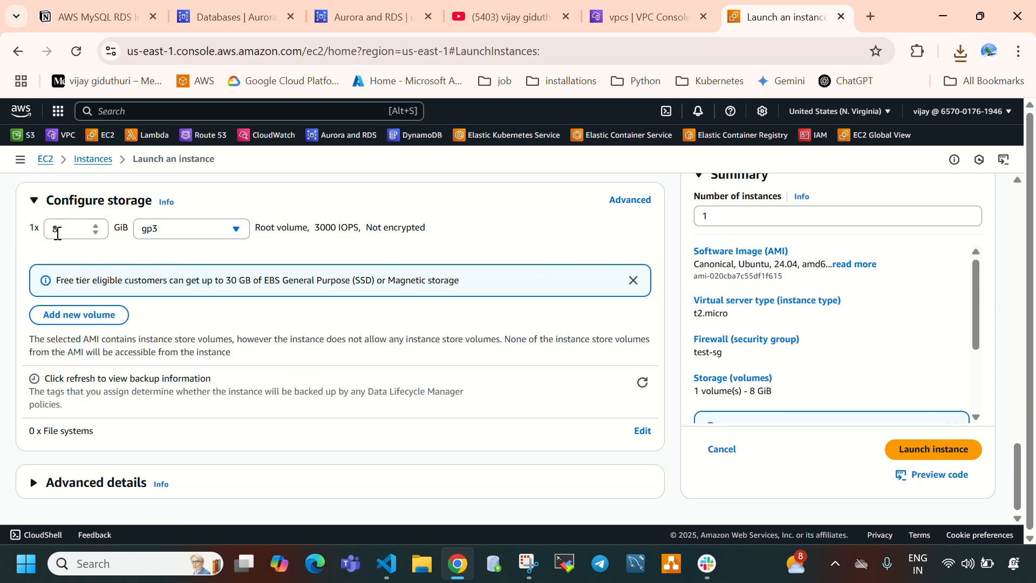
double_click(58, 233)
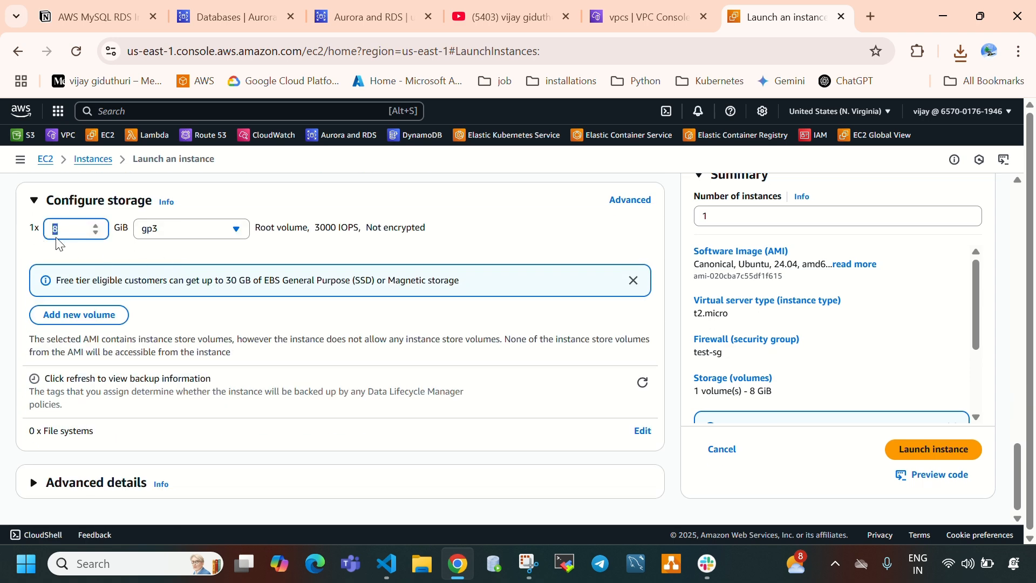
click(906, 450)
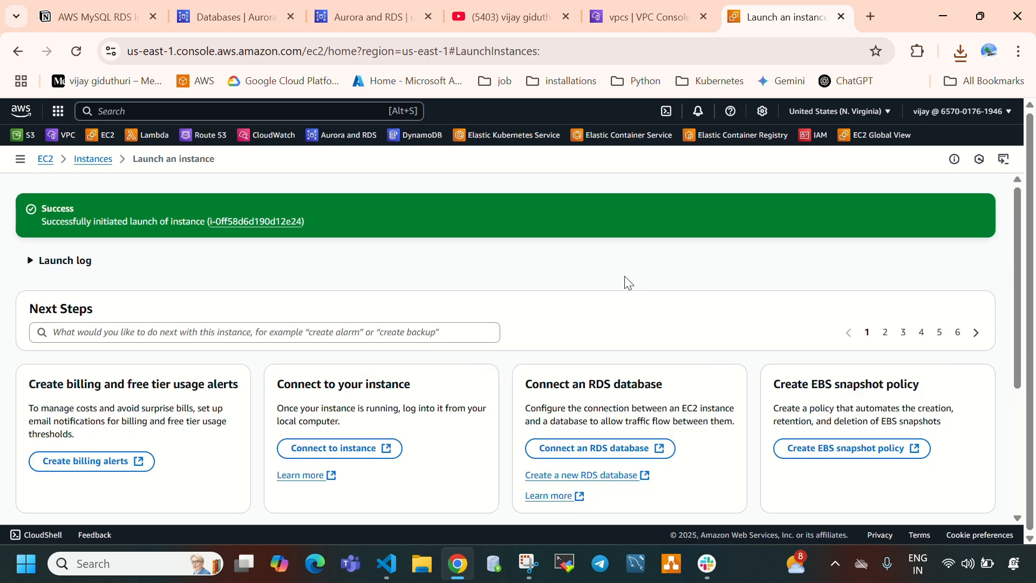
- Open the EC2 instances list and refresh it to check the state of db-jump-server
click(92, 159)
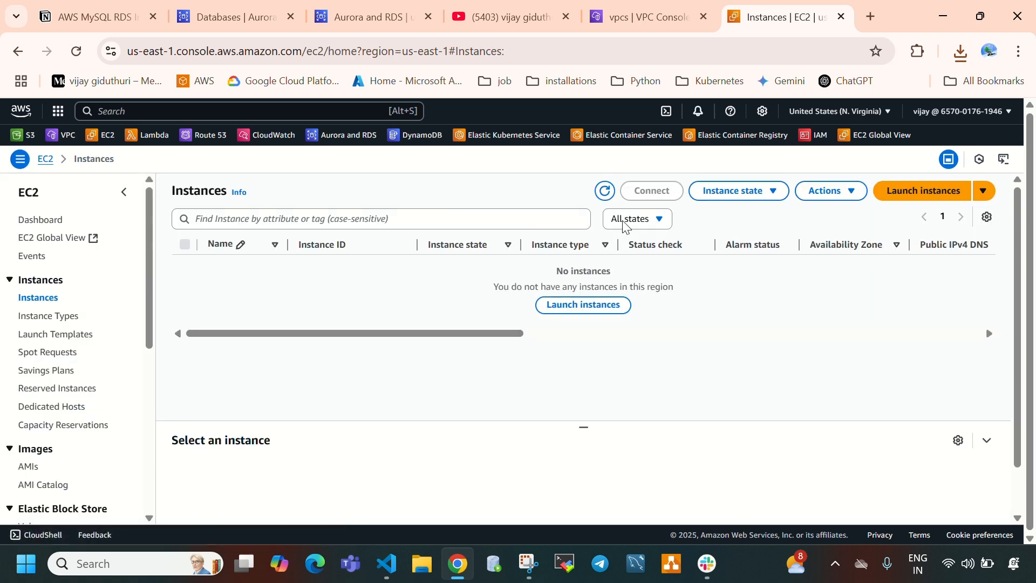
click(605, 192)
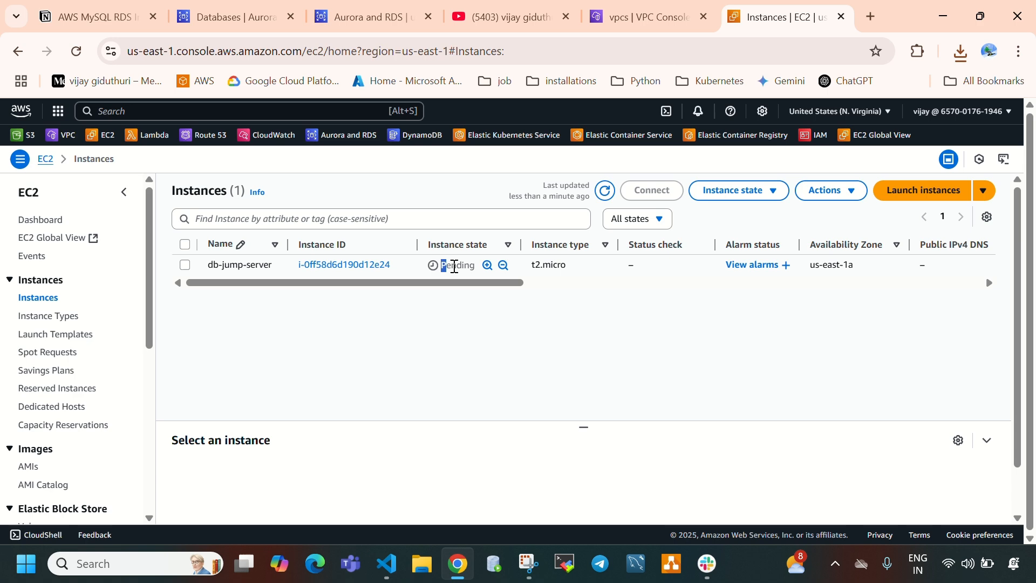
drag(454, 266, 463, 265)
click(606, 192)
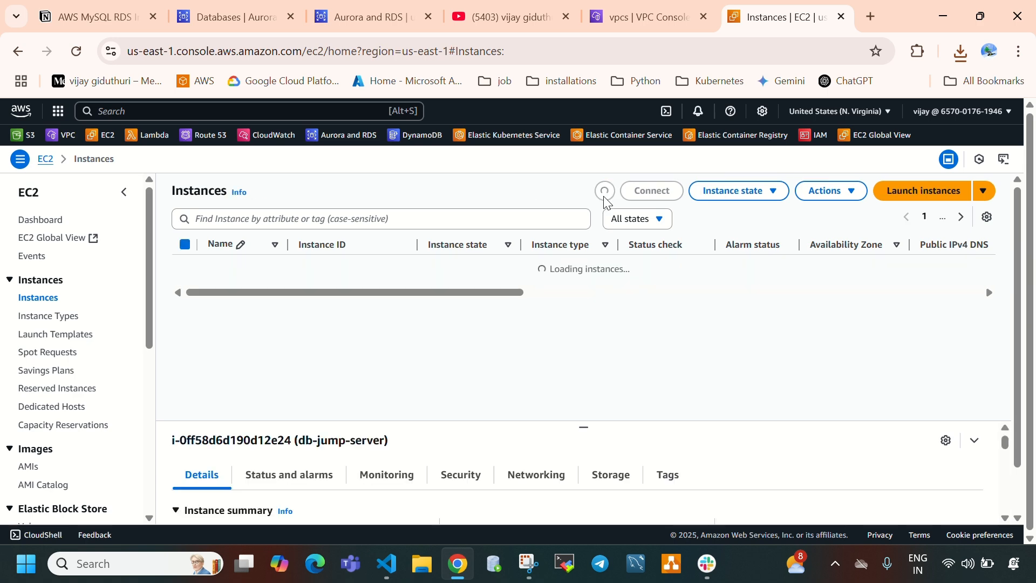
- Refresh the RDS databases list and check the status of my-mysql-db
click(237, 21)
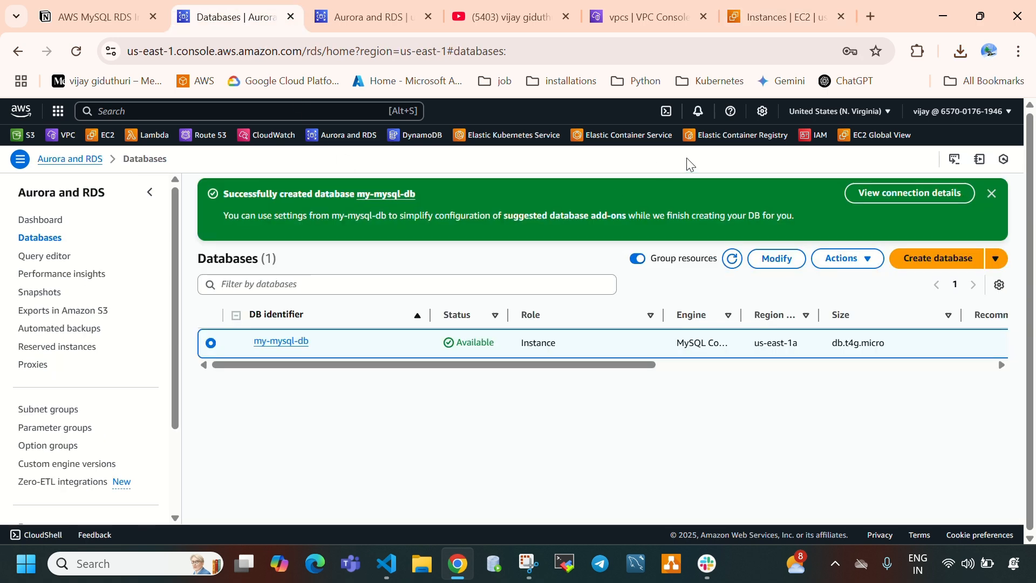
click(733, 258)
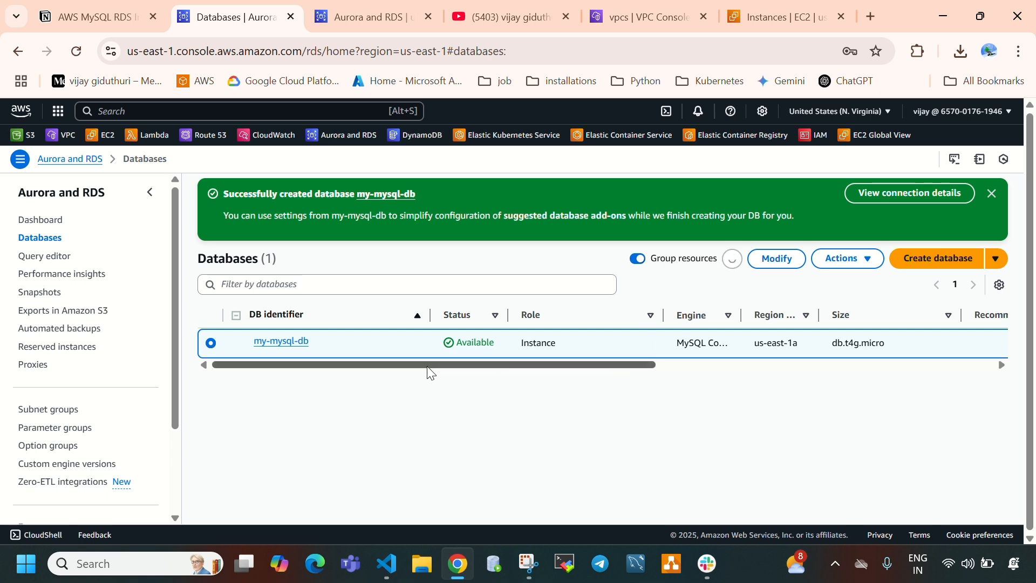
drag(463, 342, 492, 346)
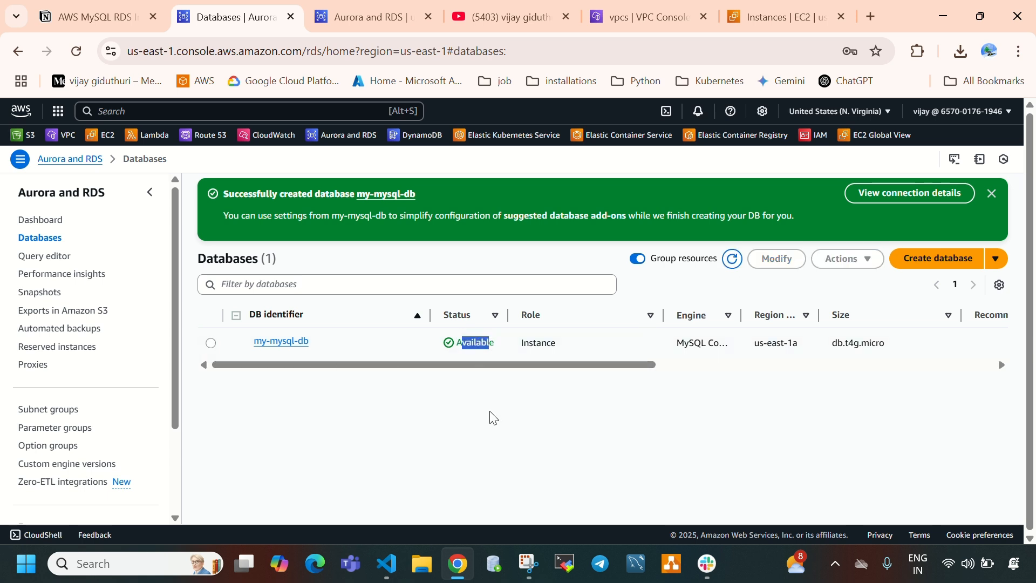
- Open the details of my-mysql-db and review its identifier, status, role and engine in the summary
click(283, 342)
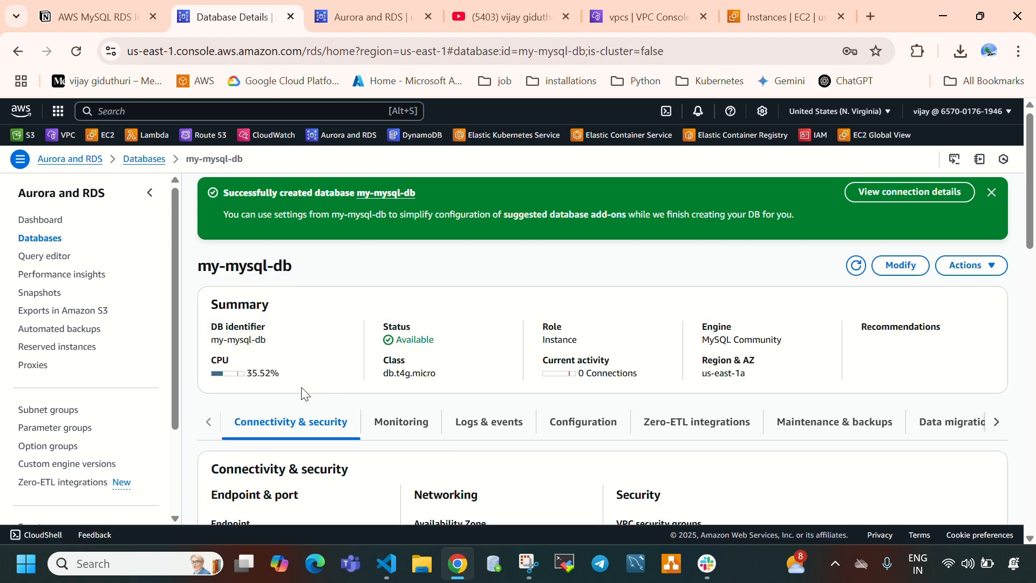
scroll(296, 378, down, 1)
drag(212, 252, 268, 271)
click(243, 272)
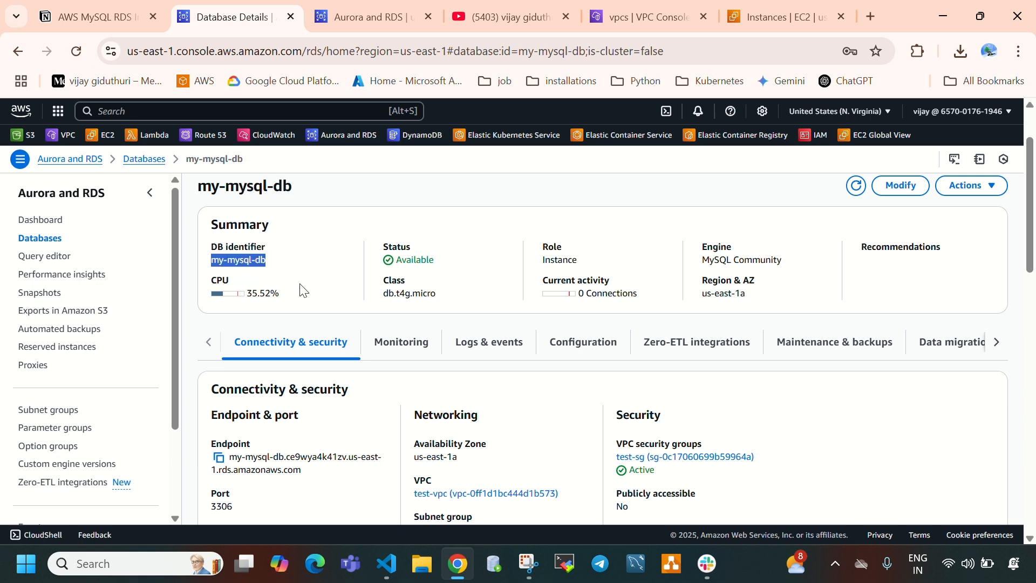
click(399, 263)
drag(401, 263, 454, 272)
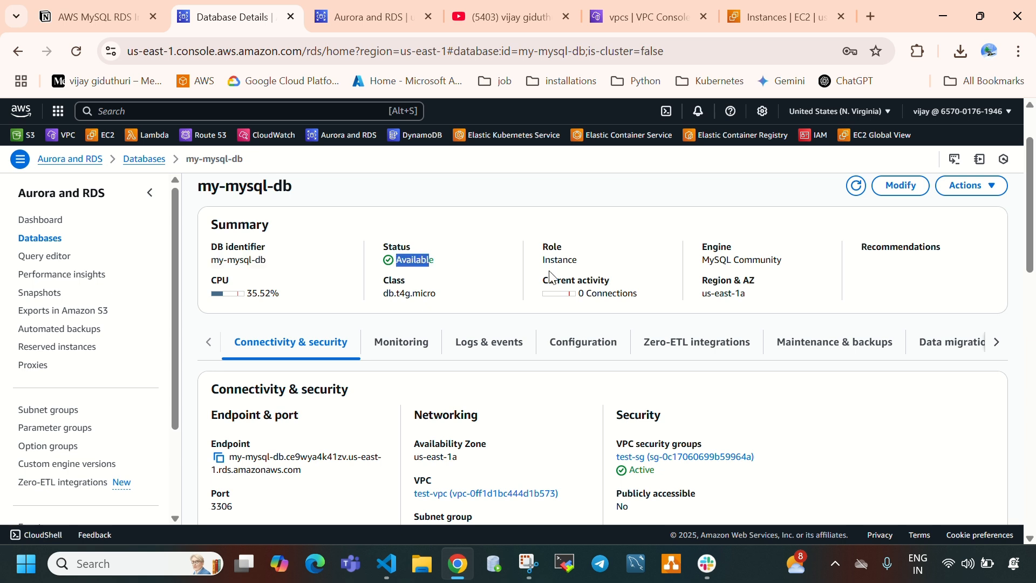
drag(539, 263, 613, 273)
drag(702, 264, 787, 272)
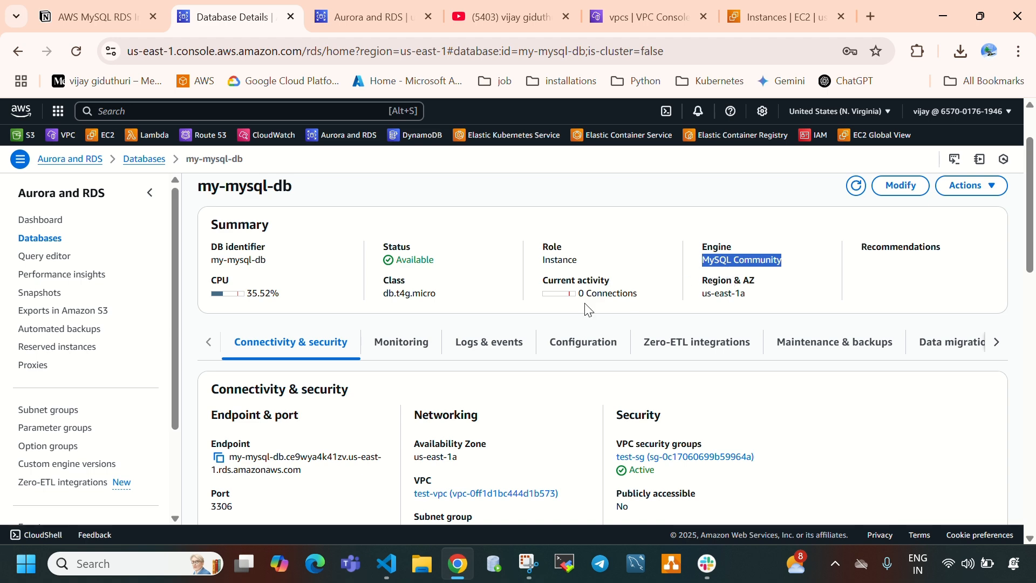
- Review the CPU usage, instance class, current activity and Region & AZ in the summary of my-mysql-db
scroll(368, 403, down, 1)
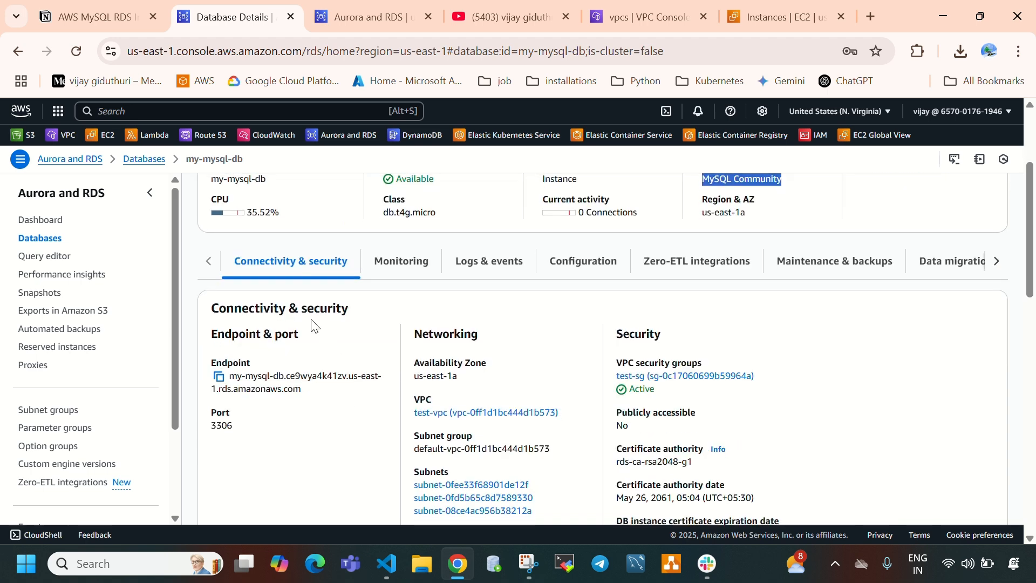
click(246, 220)
drag(244, 216, 289, 220)
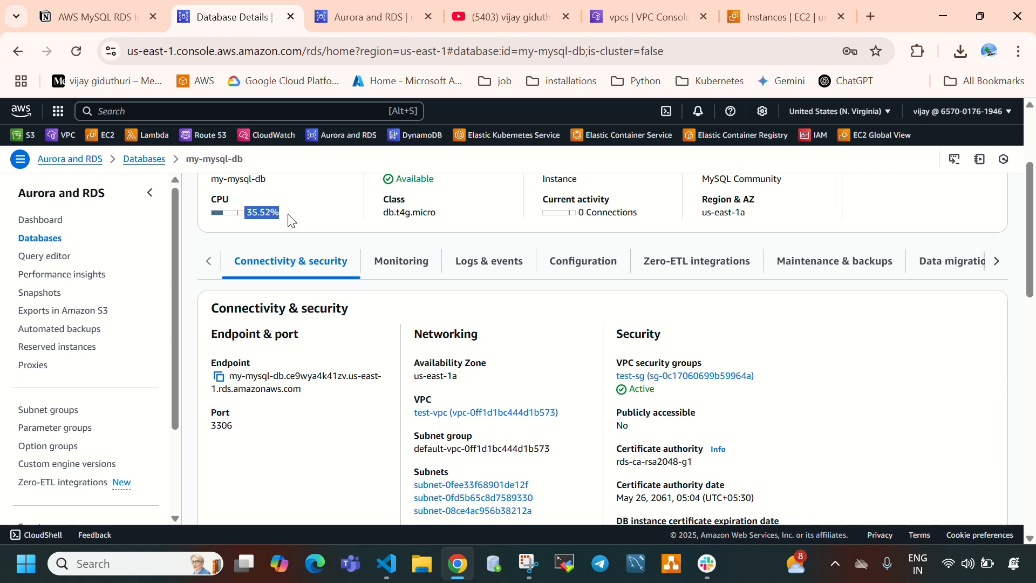
scroll(354, 303, up, 1)
drag(384, 298, 441, 303)
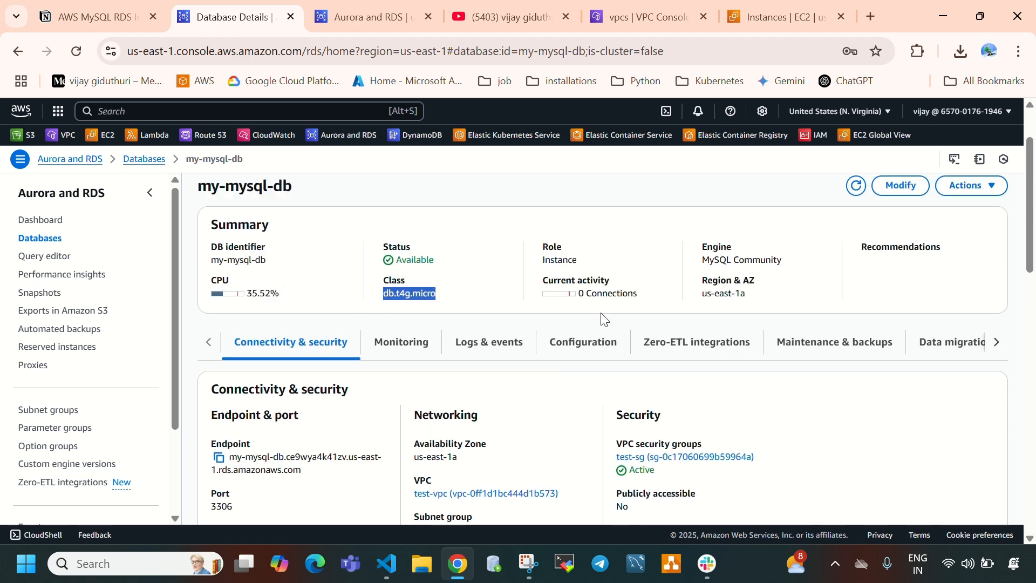
drag(544, 279, 639, 302)
click(572, 302)
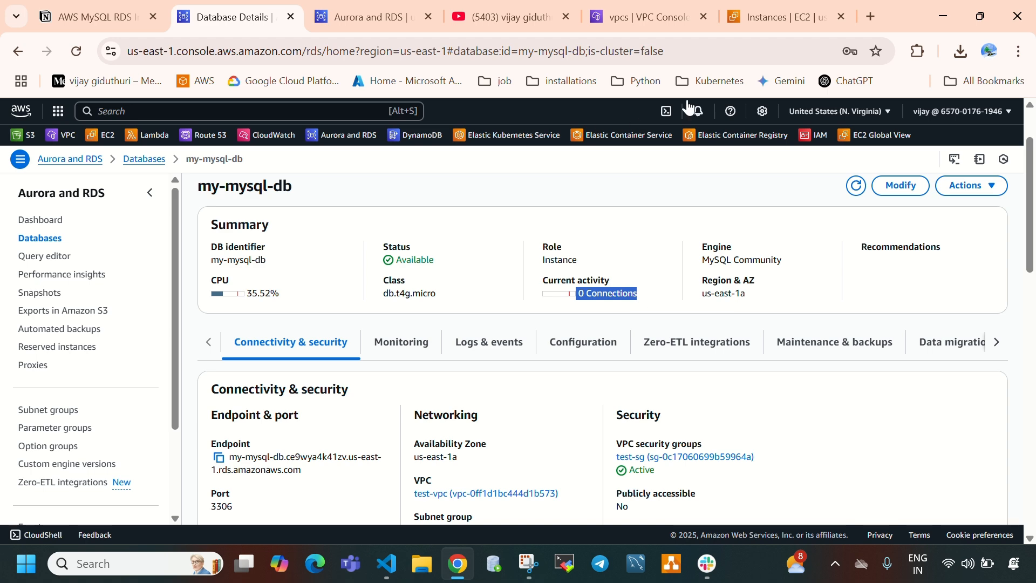
click(771, 22)
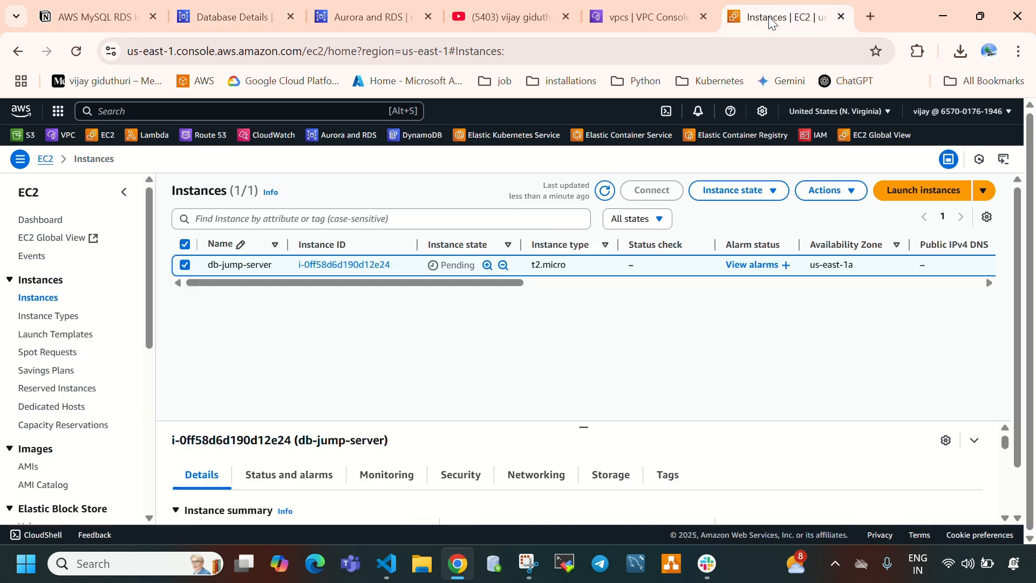
click(363, 22)
click(236, 21)
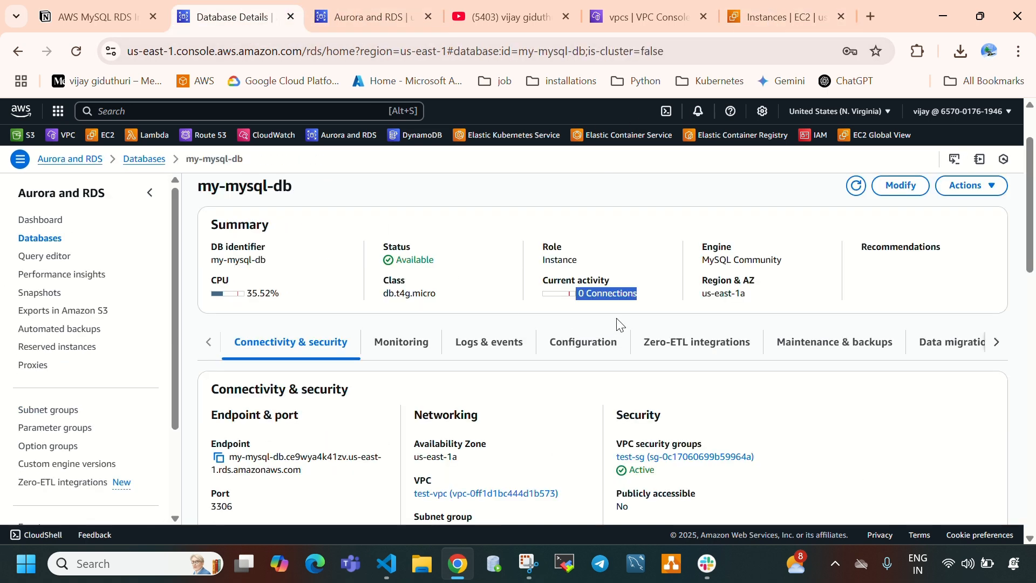
click(602, 299)
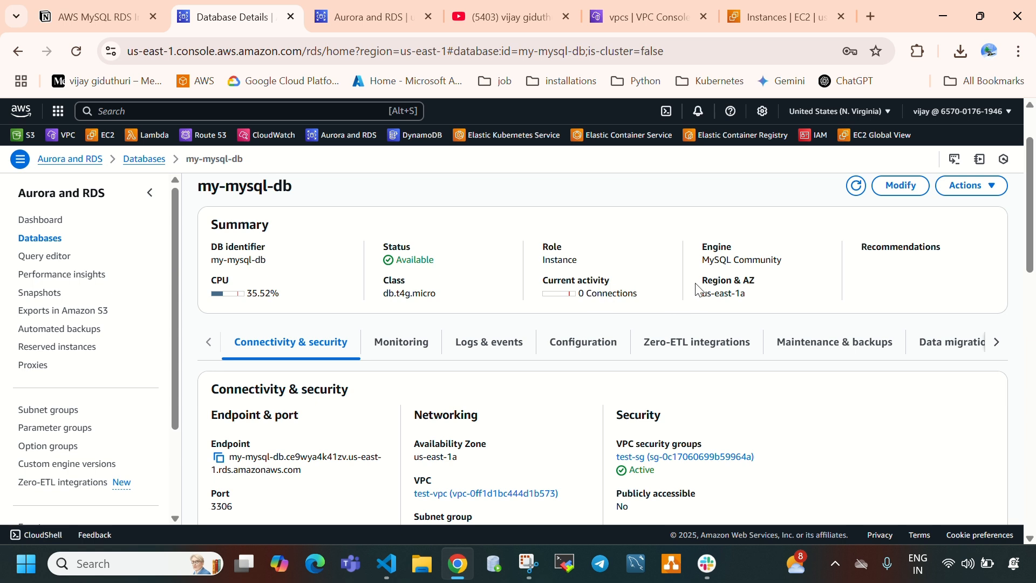
drag(698, 286, 754, 300)
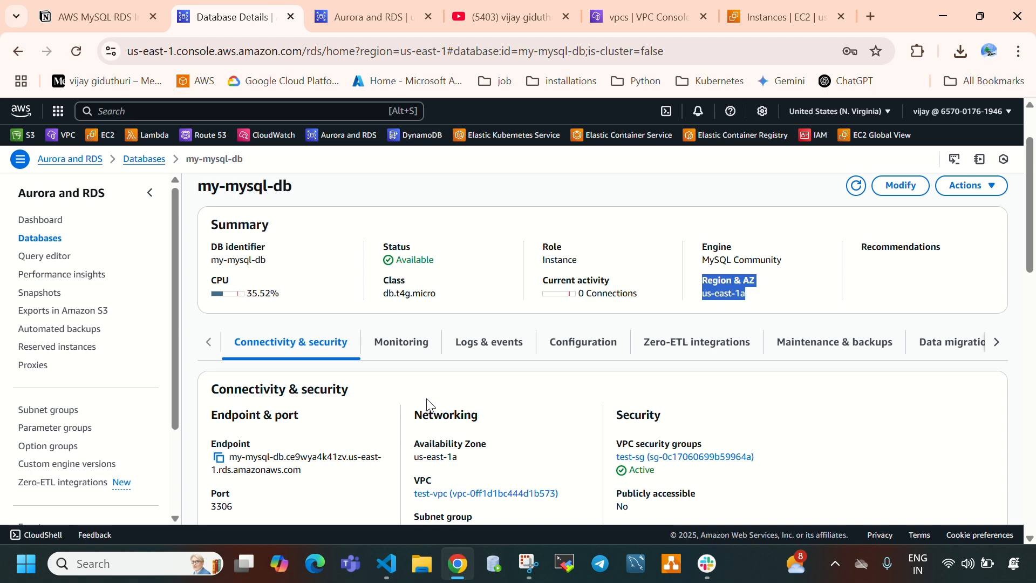
- Examine the endpoint, port, availability zone, subnet group and subnets in the connectivity details of my-mysql-db
scroll(426, 398, down, 1)
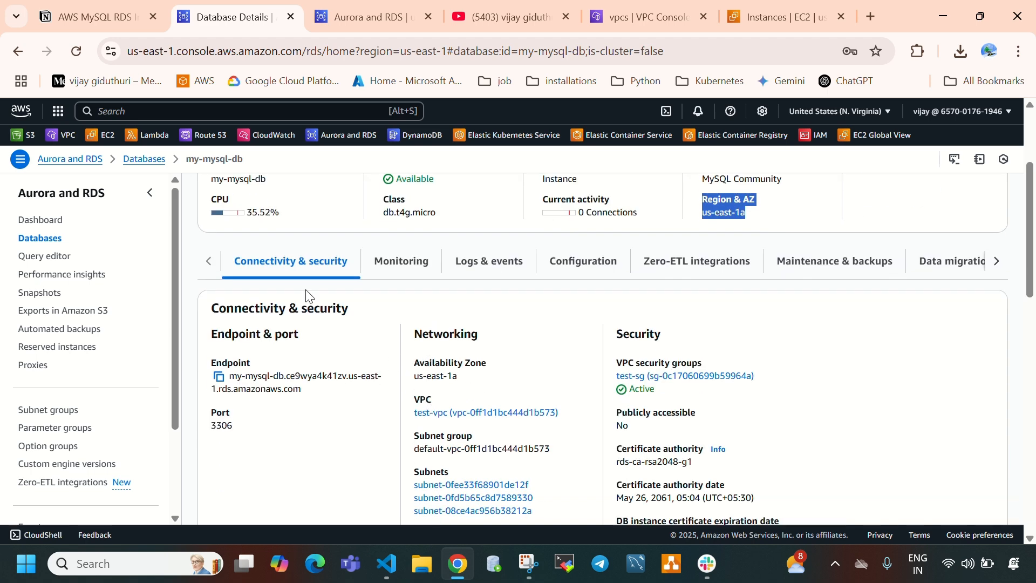
scroll(331, 338, down, 1)
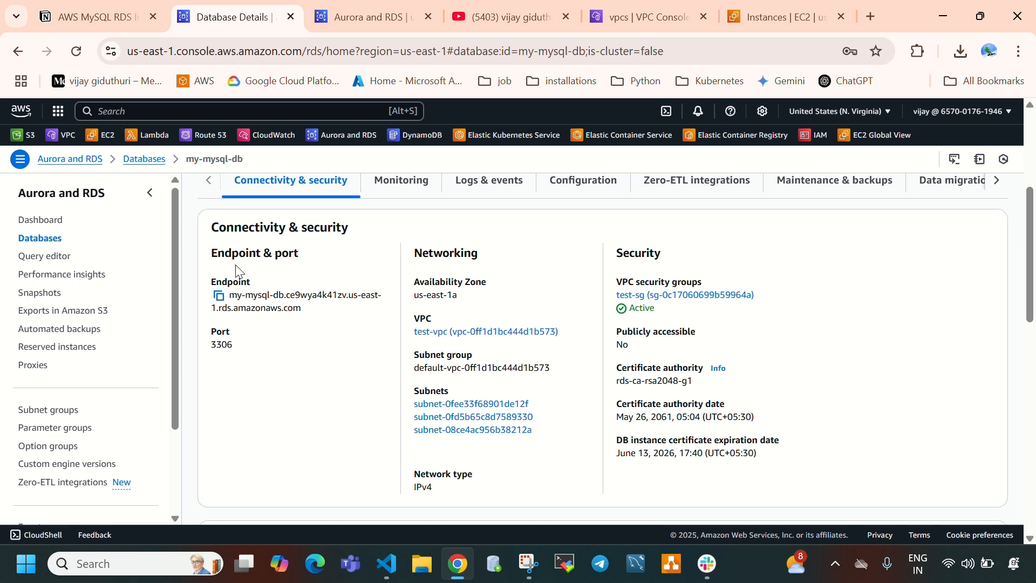
drag(212, 254, 306, 260)
drag(236, 295, 308, 314)
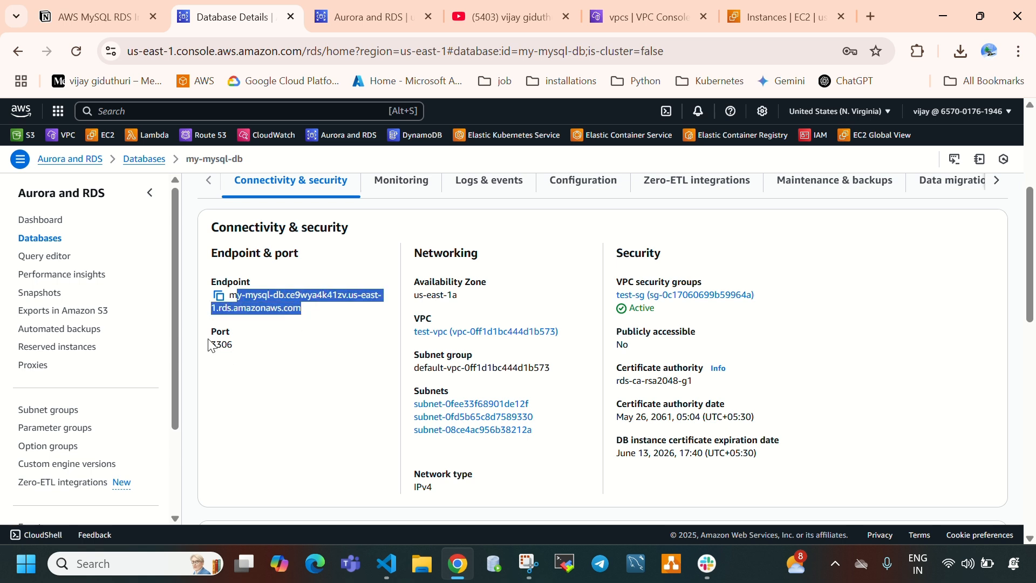
drag(211, 332, 242, 354)
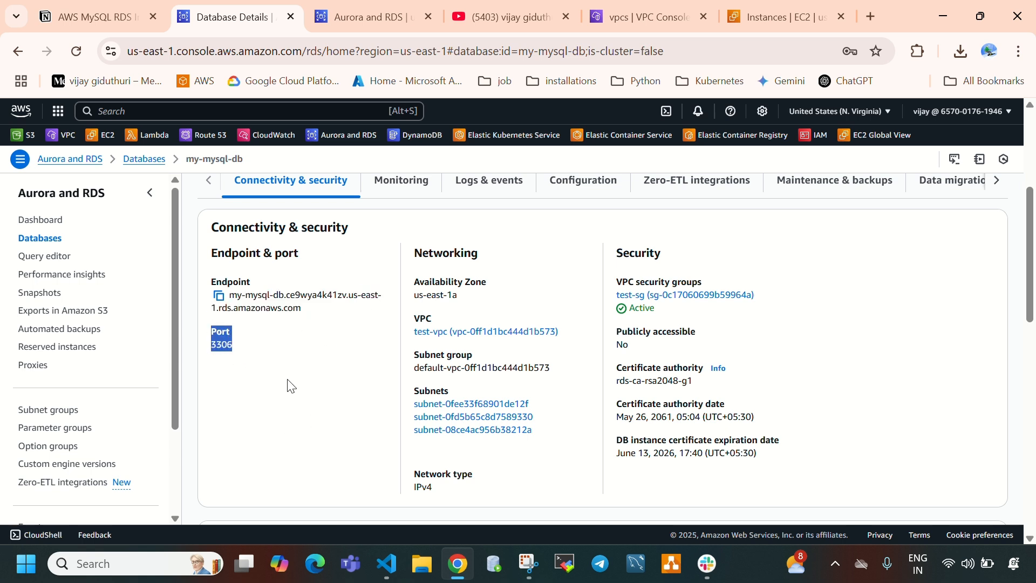
drag(414, 282, 486, 282)
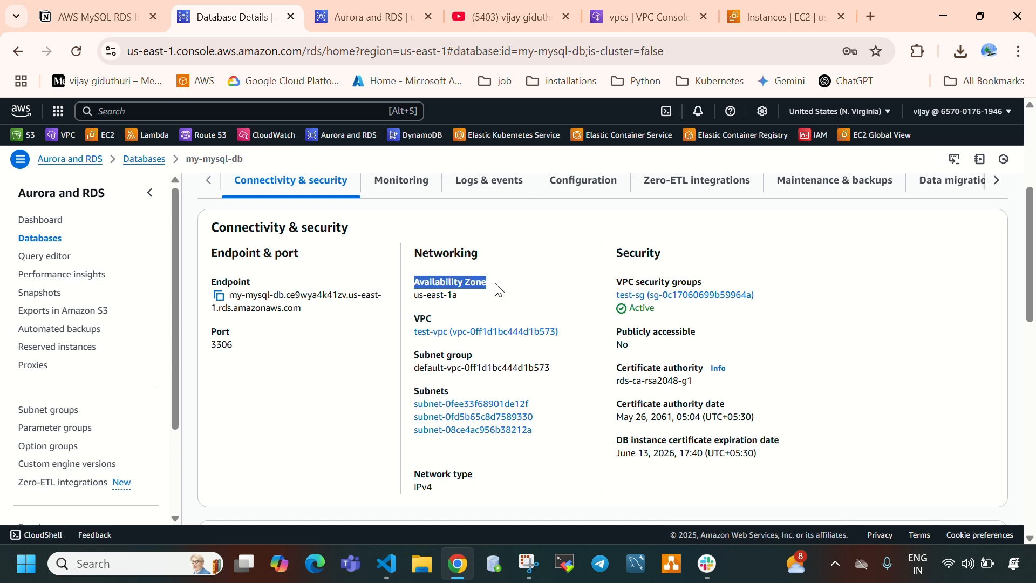
drag(415, 295, 452, 296)
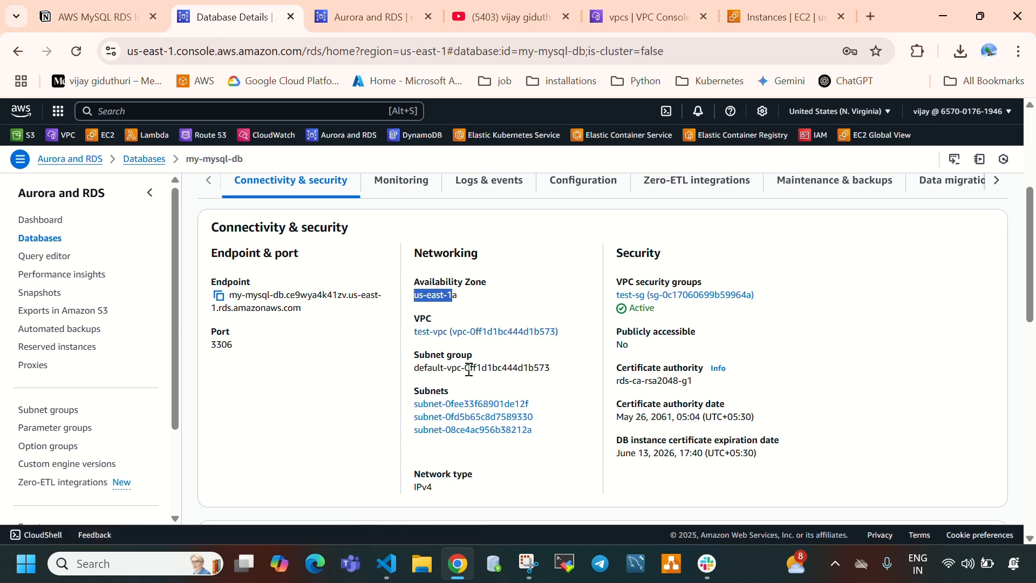
drag(428, 369, 528, 368)
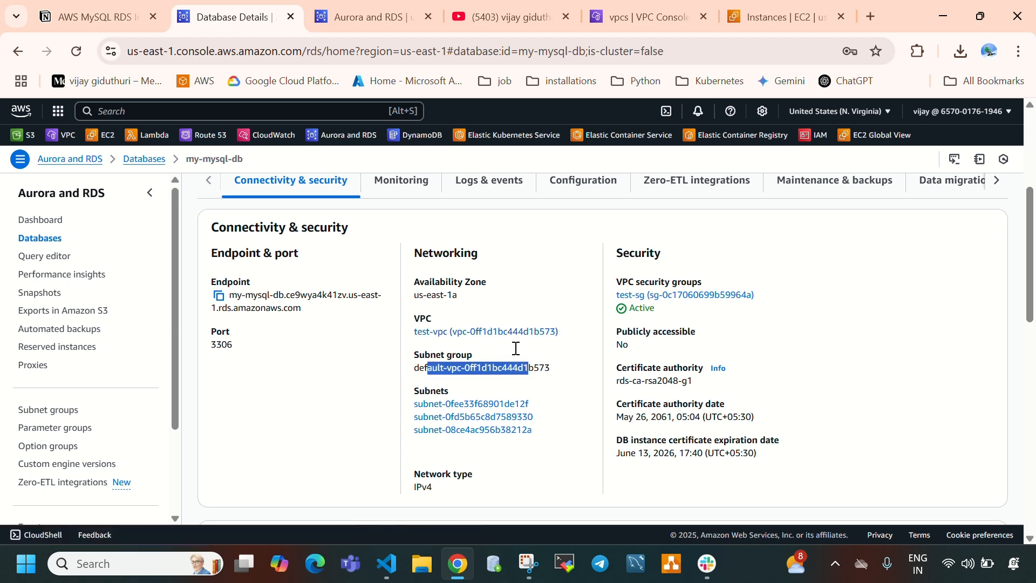
key(ctrl+Tab)
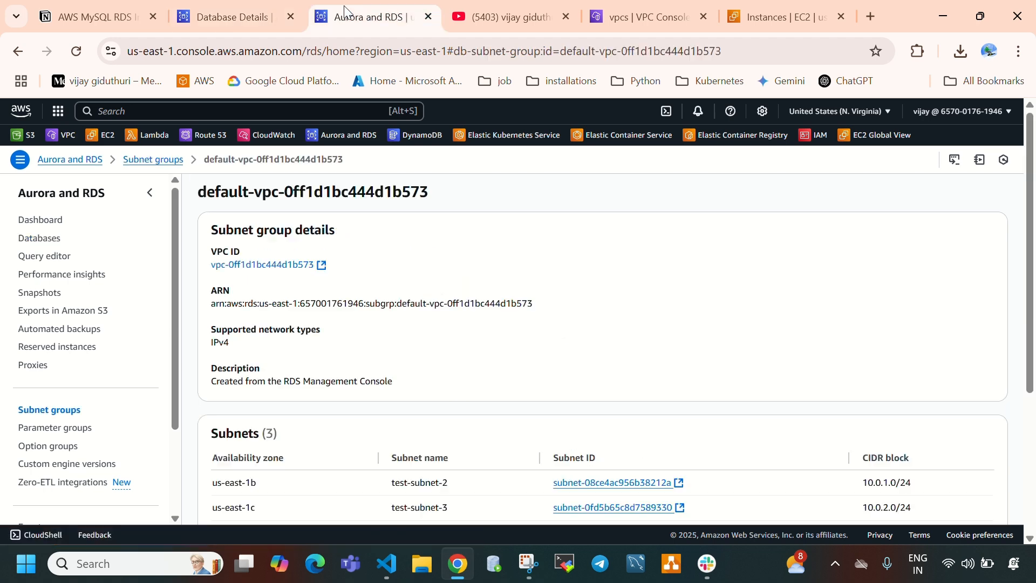
click(235, 7)
drag(413, 405, 542, 443)
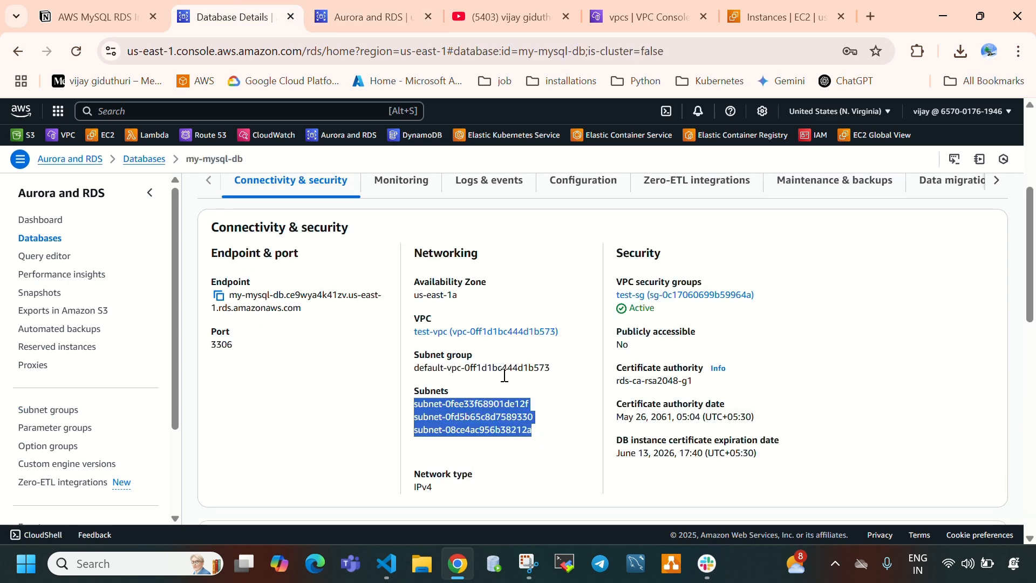
- Check the database's public accessibility, certificate authority, certificate authority date and instance certificate expiration date
mouse_move(617, 341)
mouse_down()
mouse_move(671, 340)
mouse_move(614, 352)
mouse_up()
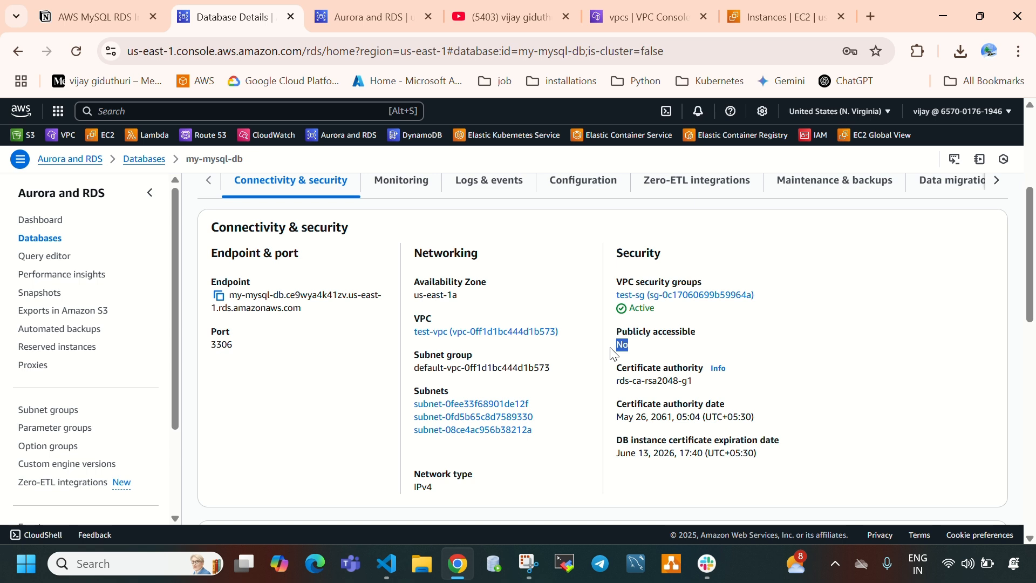
drag(616, 369, 694, 381)
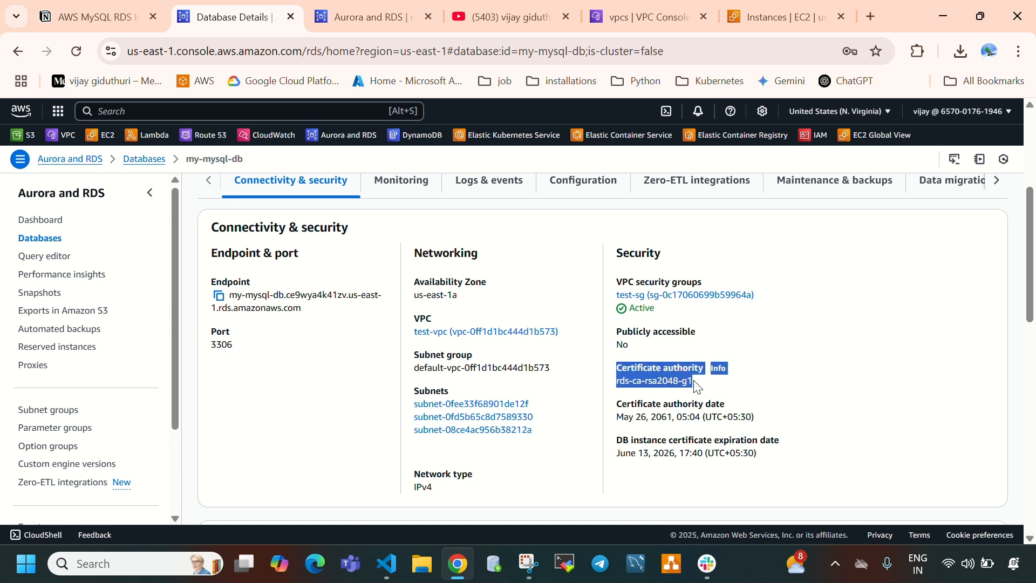
click(629, 416)
drag(630, 417, 686, 420)
mouse_move(632, 439)
mouse_down()
mouse_move(763, 441)
mouse_move(669, 454)
mouse_move(614, 447)
mouse_up()
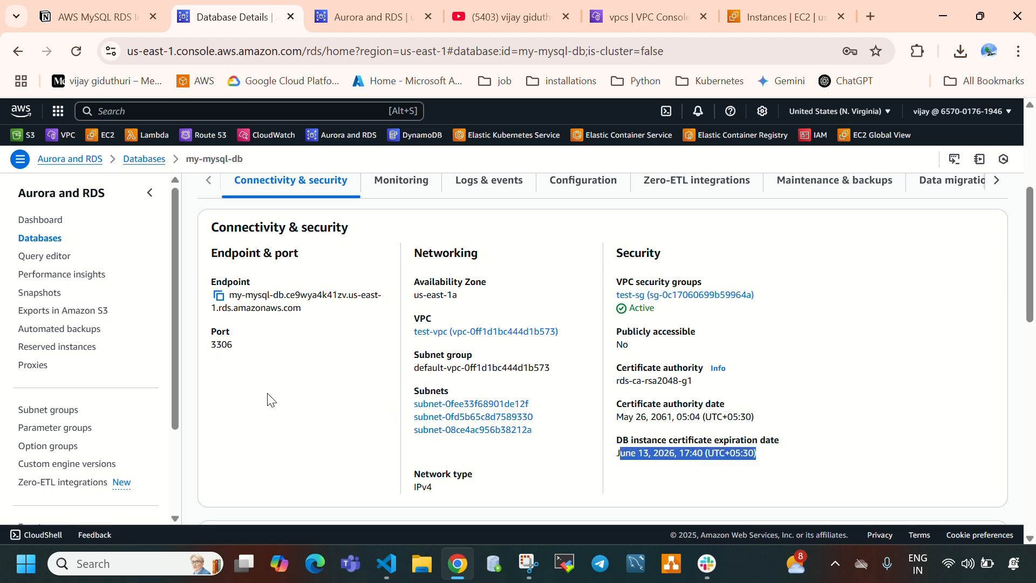
scroll(328, 394, up, 4)
scroll(420, 321, down, 4)
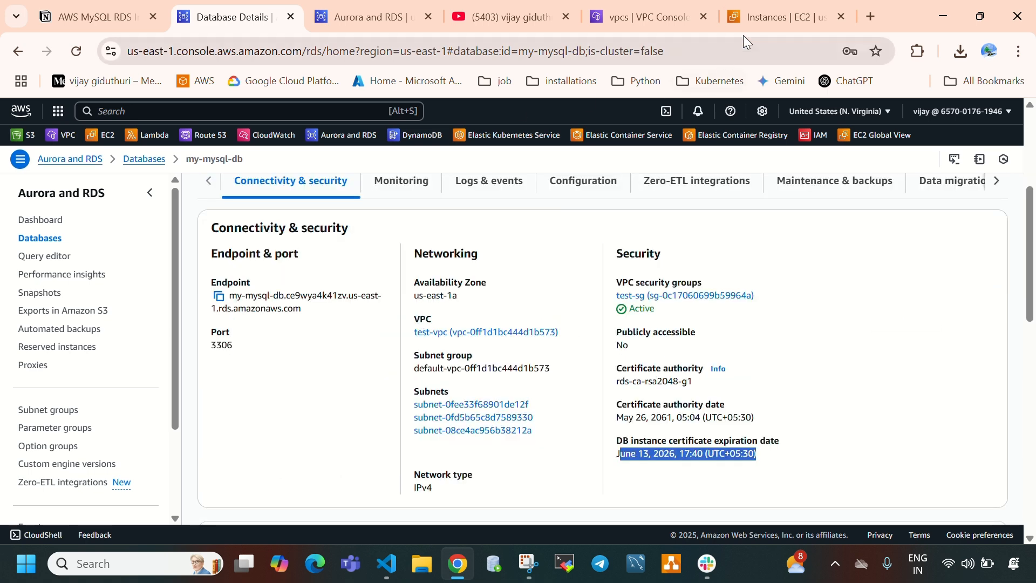
- Refresh the EC2 instances list and copy the public IPv4 address of db-jump-server
click(734, 22)
click(608, 191)
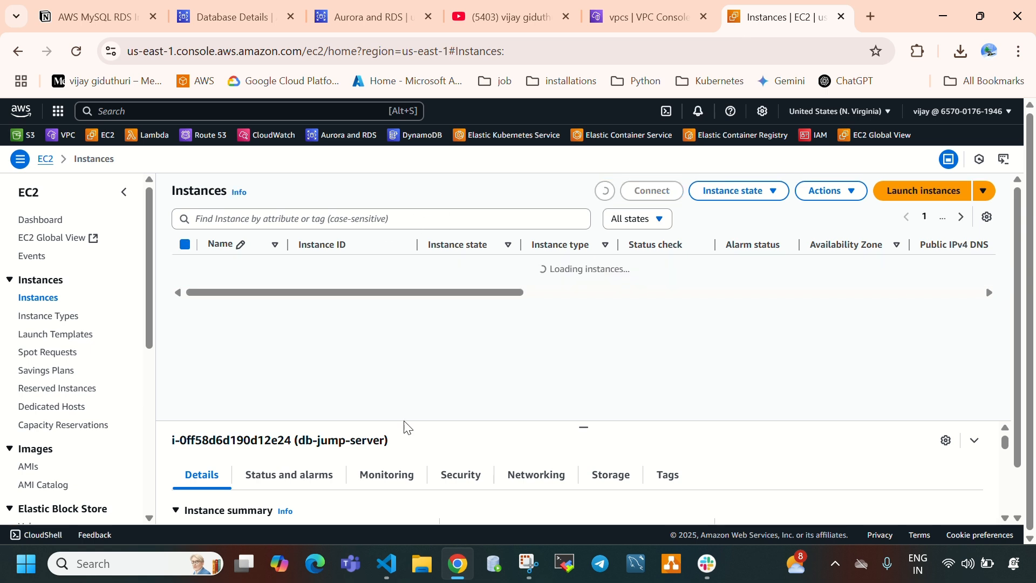
drag(583, 426, 573, 275)
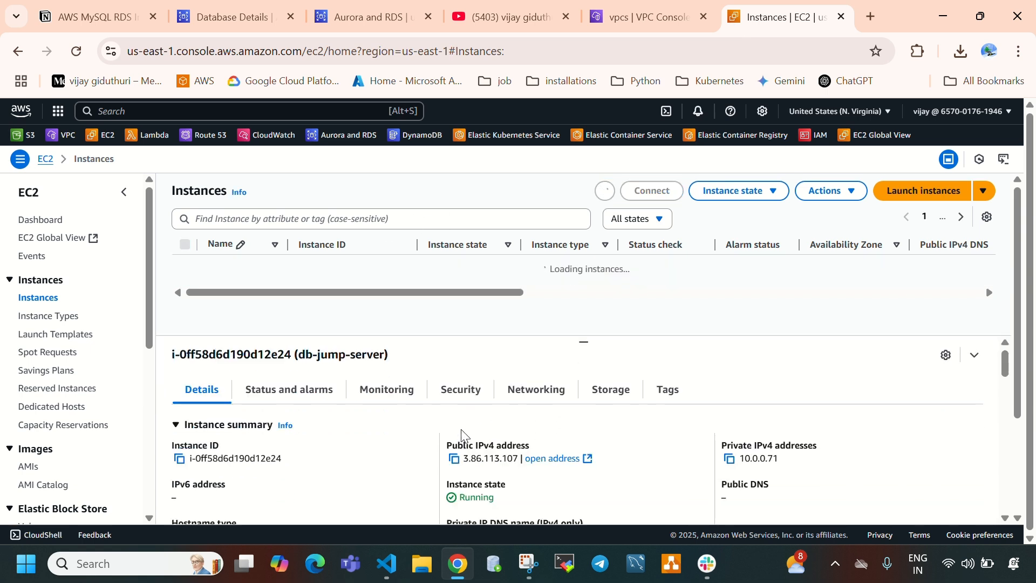
click(454, 458)
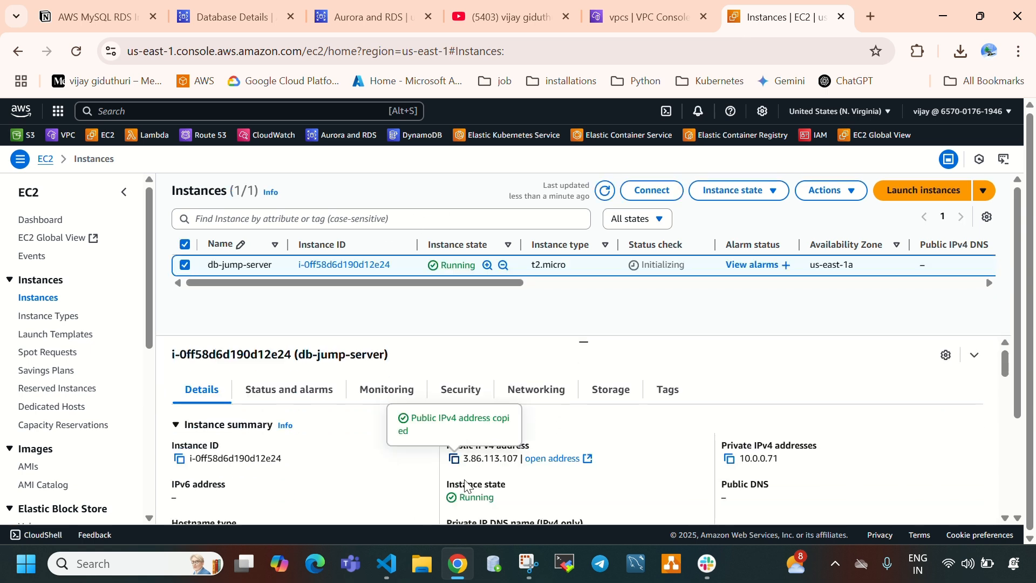
- Switch to MobaXterm and set up a new SSH session with remote host 3.86.113.107 and username ubuntu
click(572, 571)
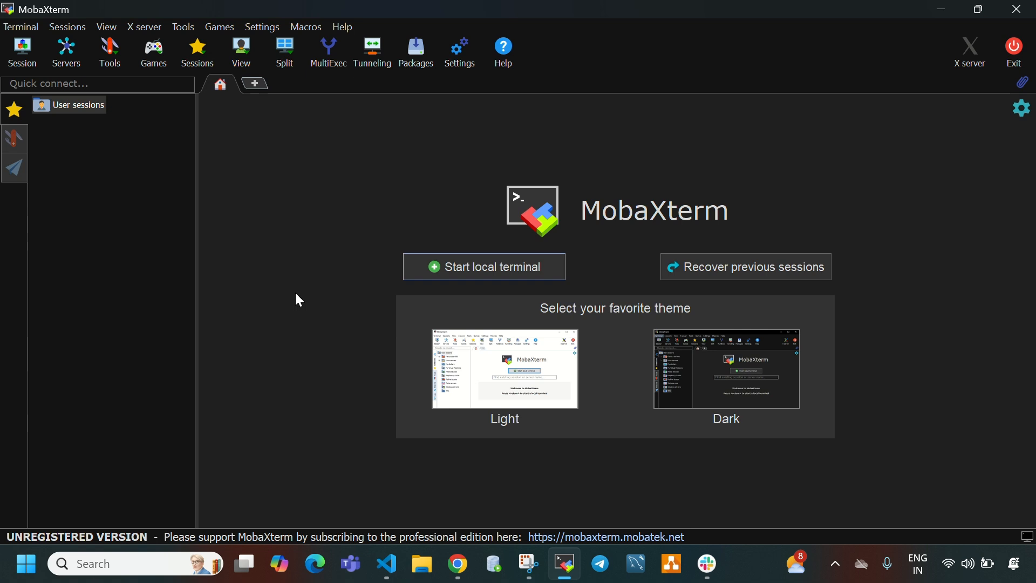
click(23, 52)
click(204, 119)
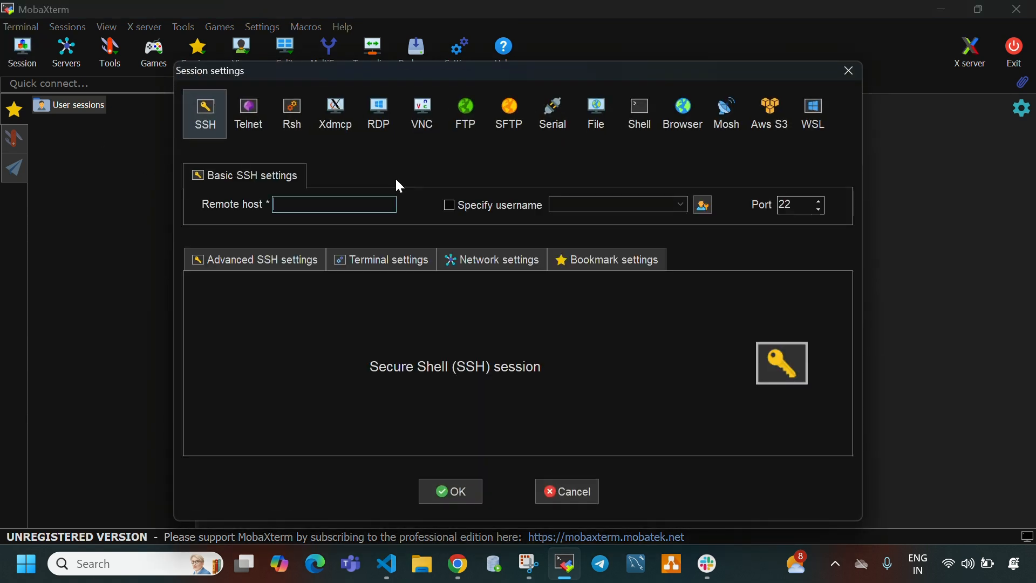
key(ctrl+v)
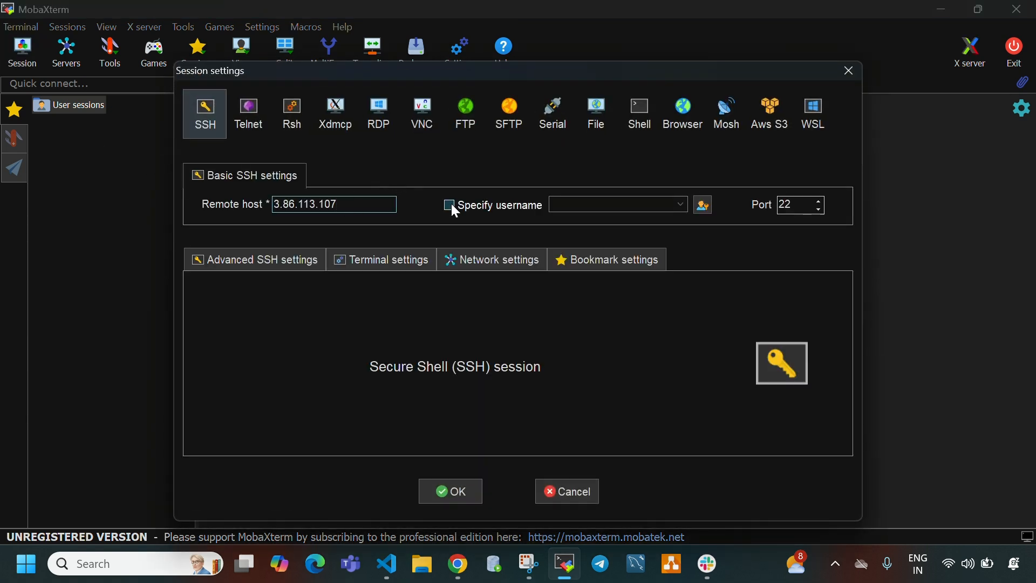
click(450, 204)
text(ubuntu)
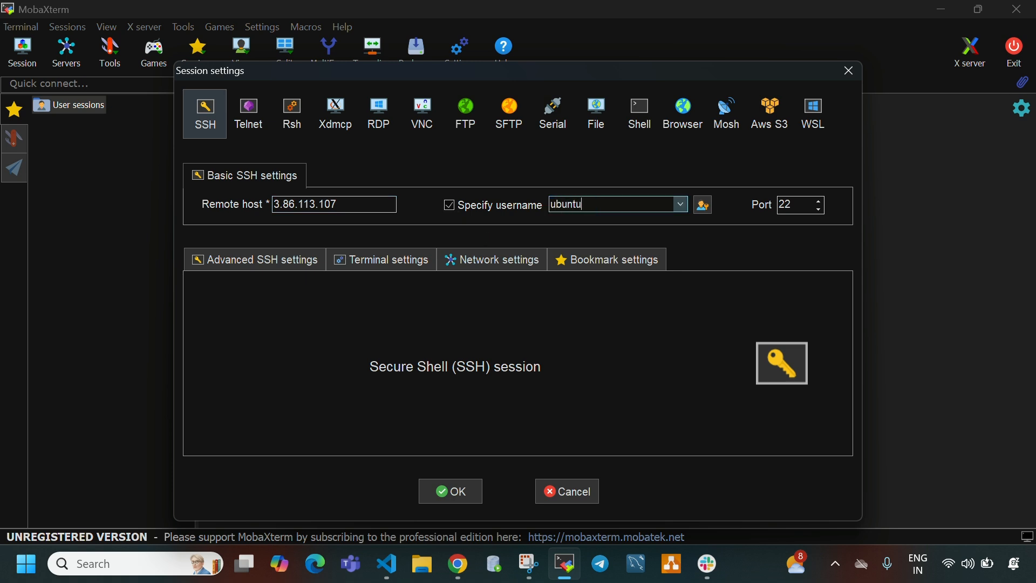
- Use db-jump-server.pem from Downloads as the session's private key and connect to the jump server
click(277, 259)
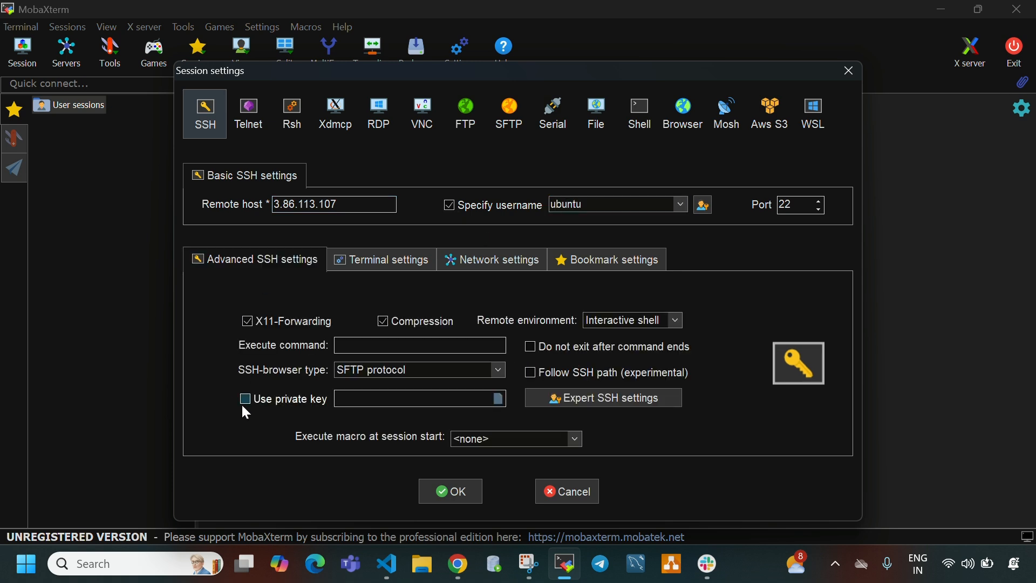
click(495, 399)
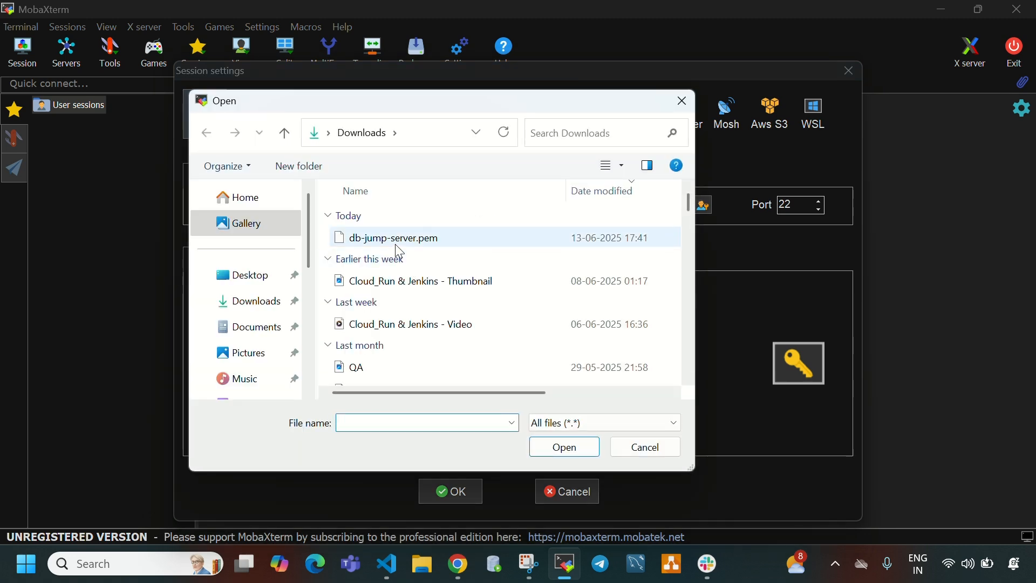
click(397, 241)
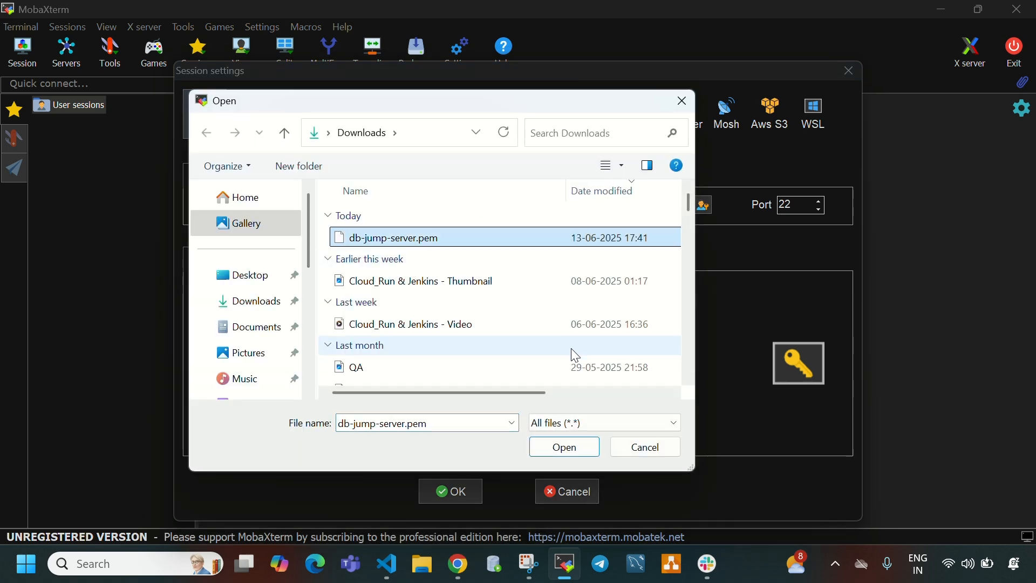
click(565, 447)
click(465, 488)
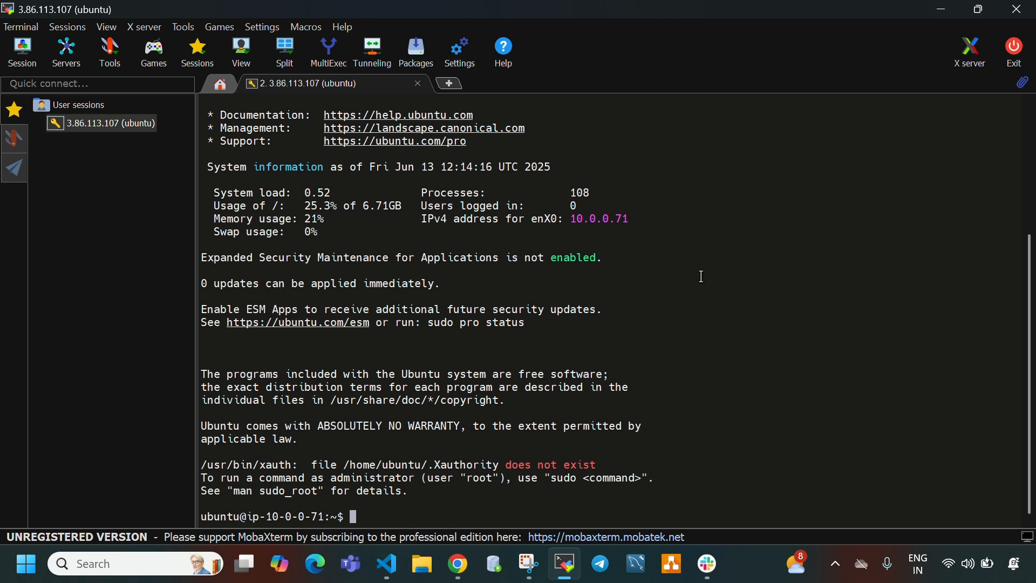
- Clear the terminal and update the package lists on the jump server with "sudo apt update -y"
key(ctrl+l)
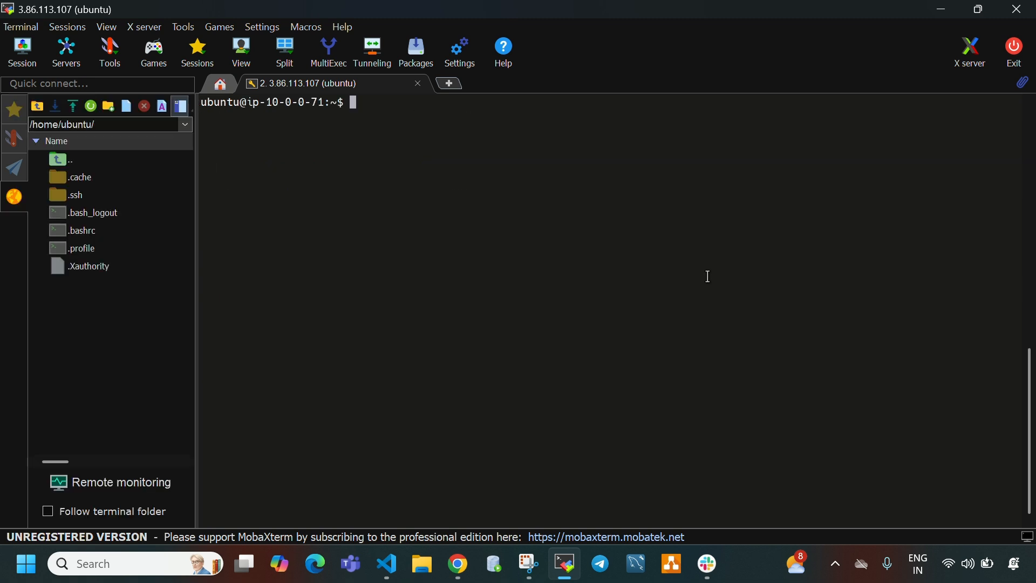
text(sudo apt update -y)
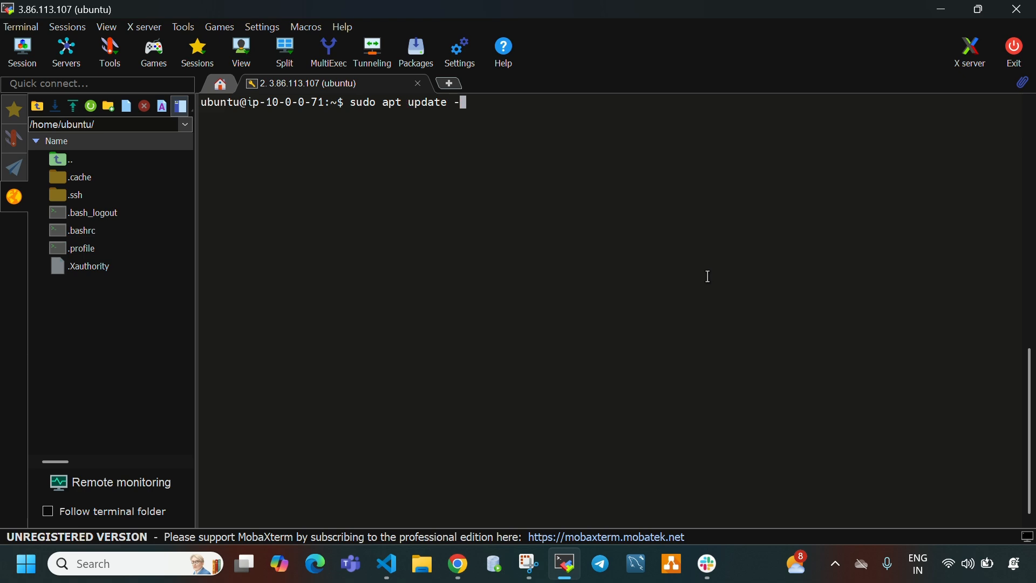
key(Return)
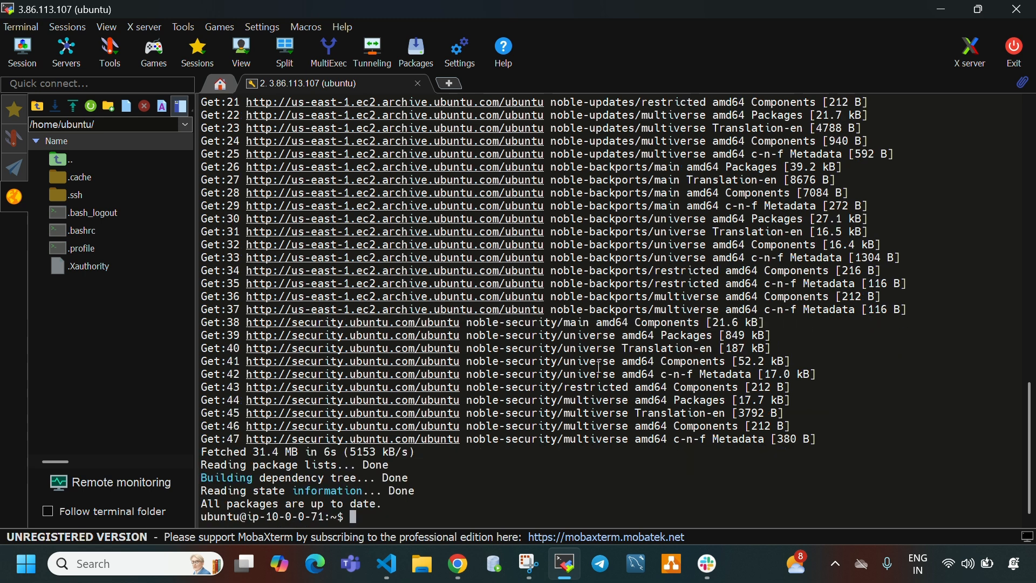
- Clear the terminal and switch to the root user on the jump server with "sudo su"
key(ctrl+l)
text(sudo su)
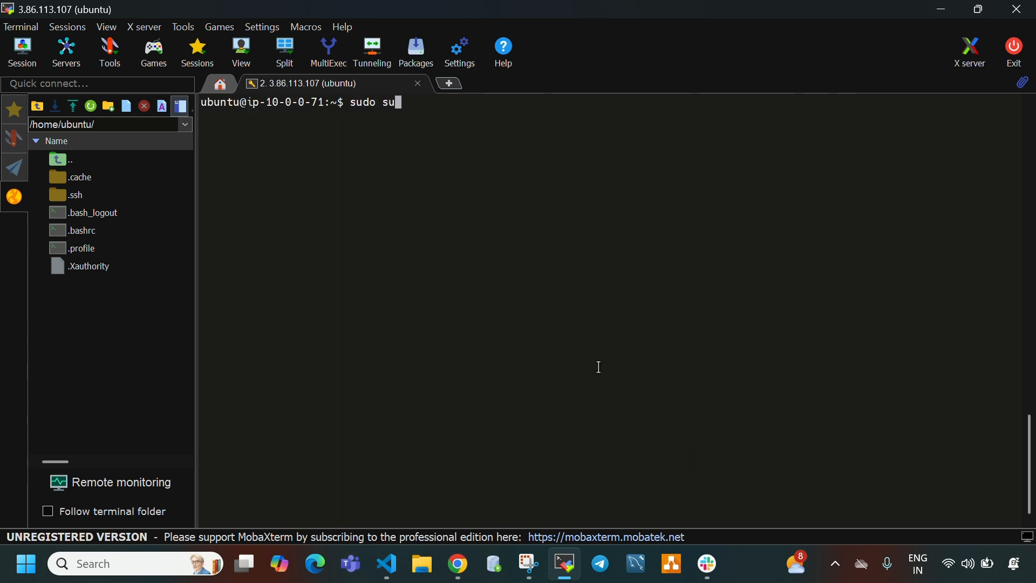
key(Return)
key(Return)
key(Return)
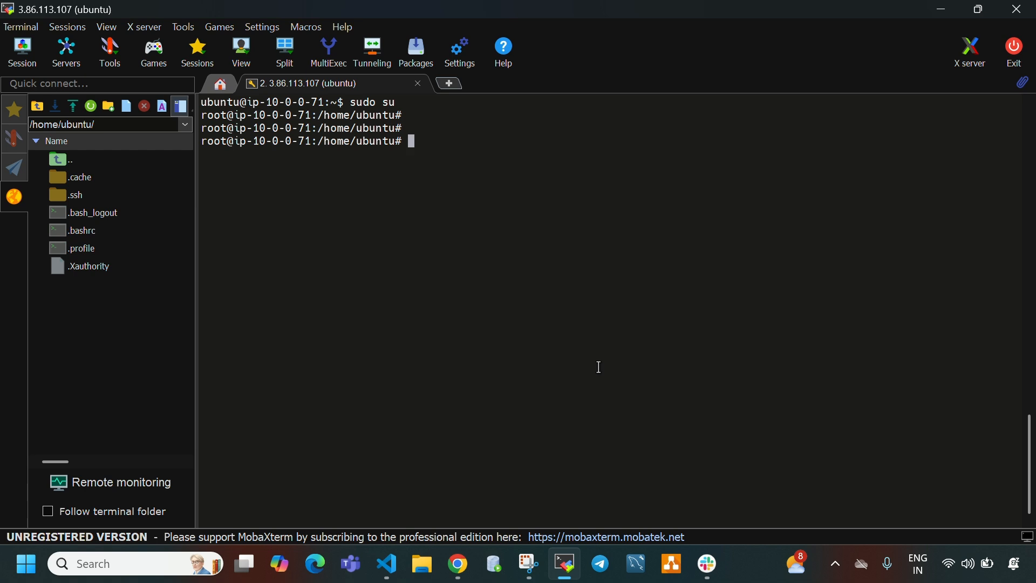
- Install the MySQL client on the jump server with "apt install -y mysql-client"
text(apt install -y mysqo)
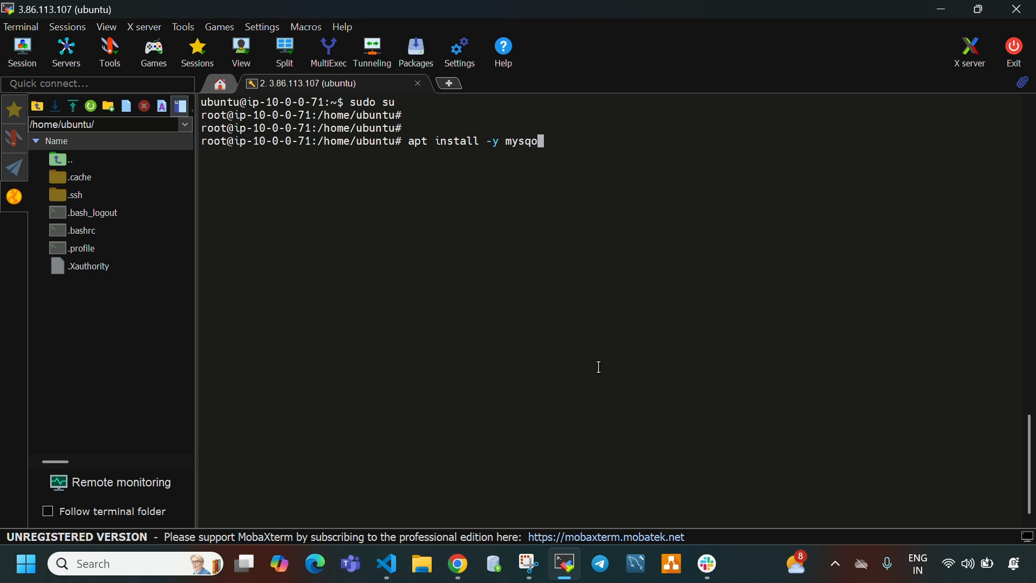
key(BackSpace)
text(l-client)
key(Return)
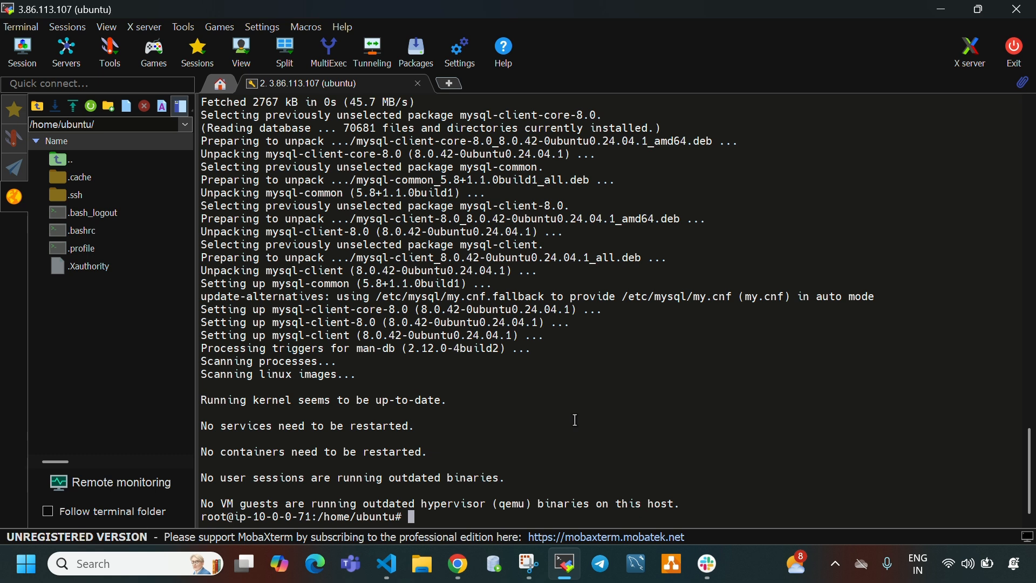
- Clear the terminal, and bring up the my-mysql-db database details page in Chrome
mouse_move(568, 570)
key(ctrl+l)
key(Return)
key(Return)
key(Return)
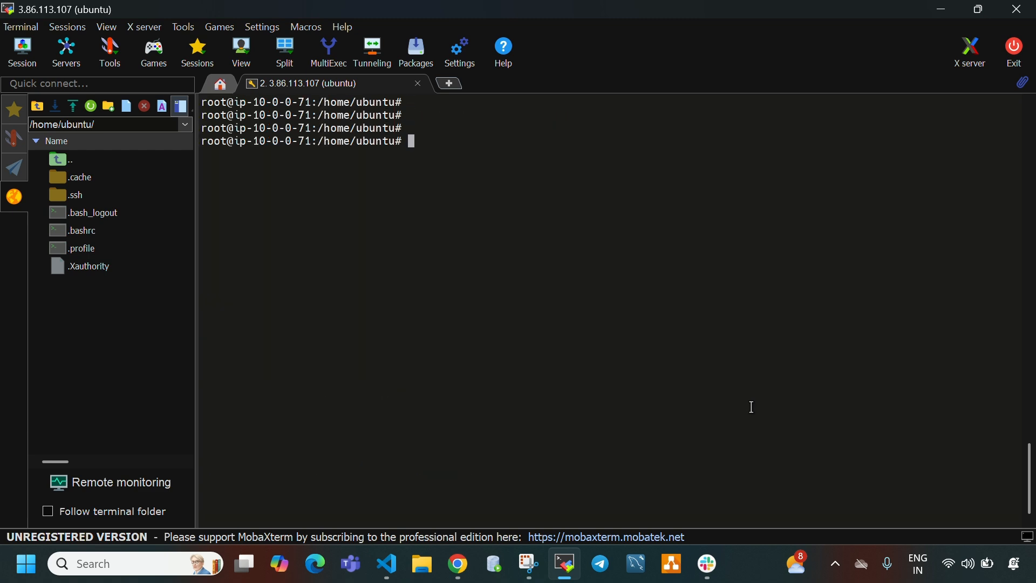
click(565, 564)
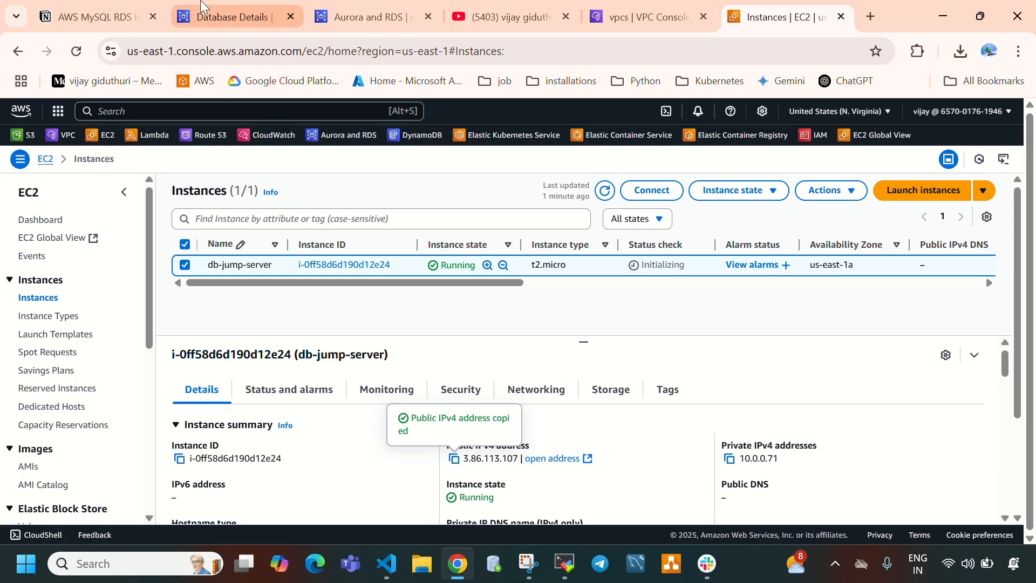
click(240, 17)
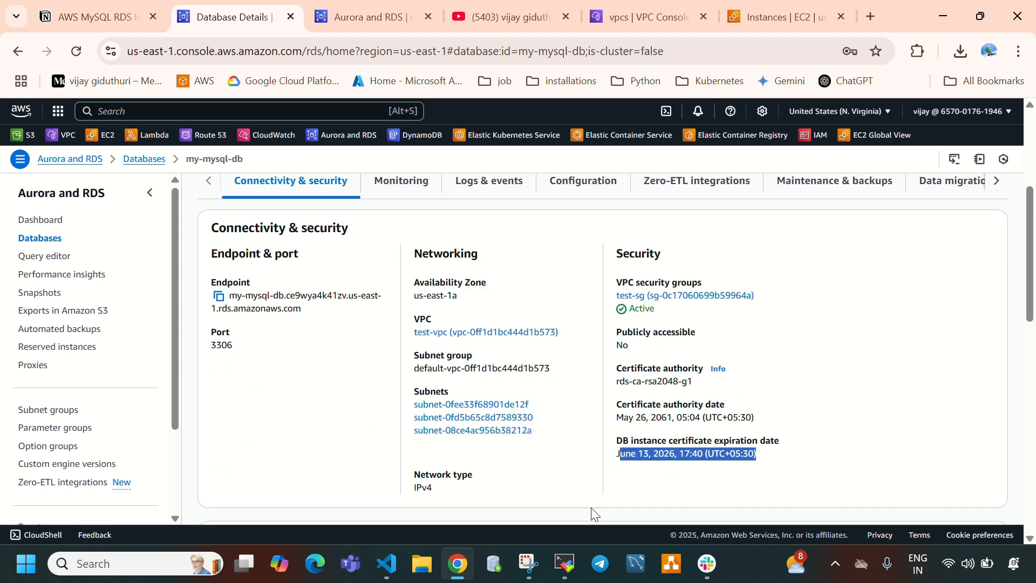
- Begin the command "mysql -h" in the MobaXterm terminal, and copy the my-mysql-db endpoint from its connectivity details in Chrome
click(566, 565)
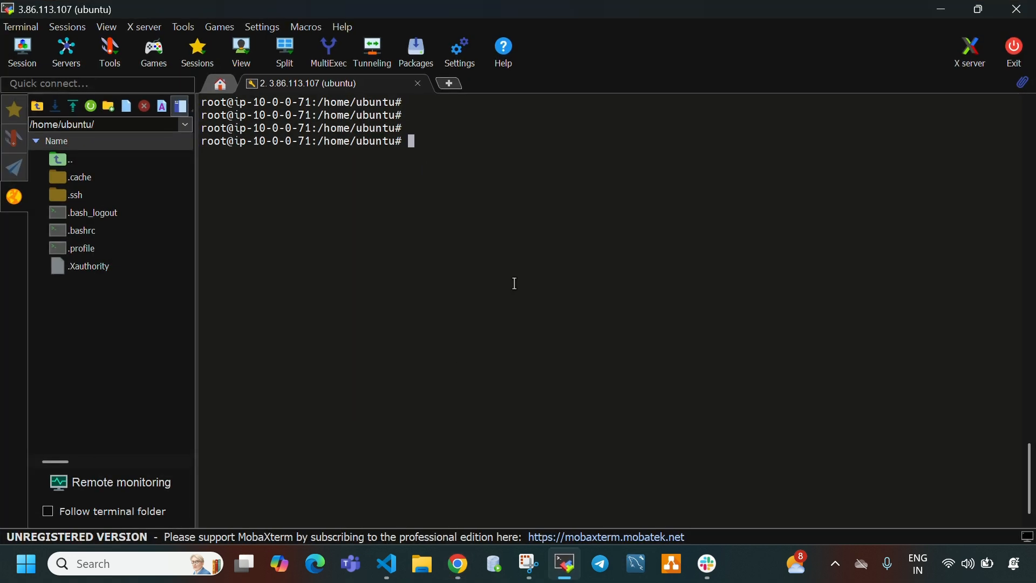
text(mysql -h)
click(565, 565)
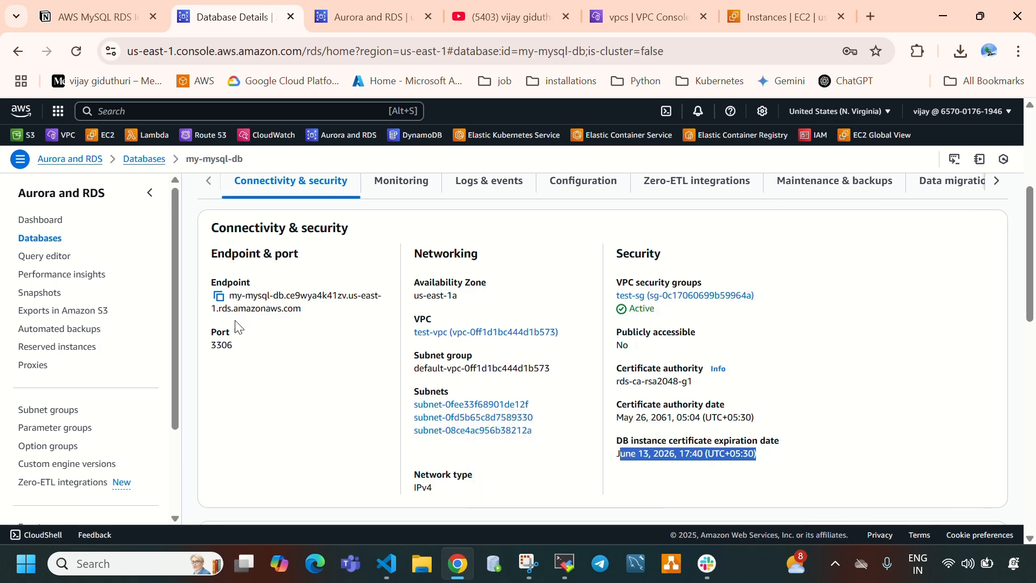
scroll(345, 332, down, 3)
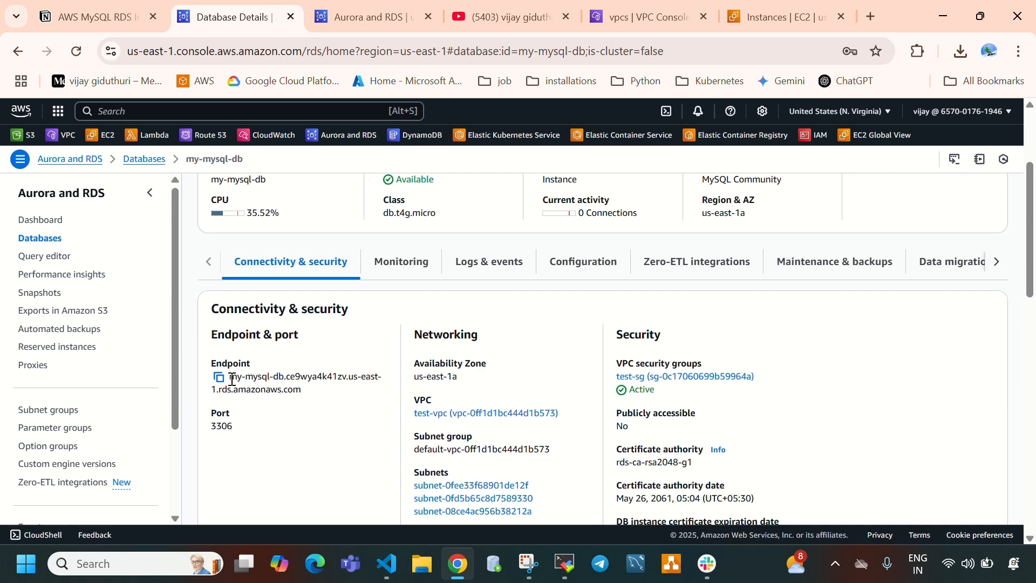
drag(231, 379, 309, 397)
click(310, 397)
click(219, 378)
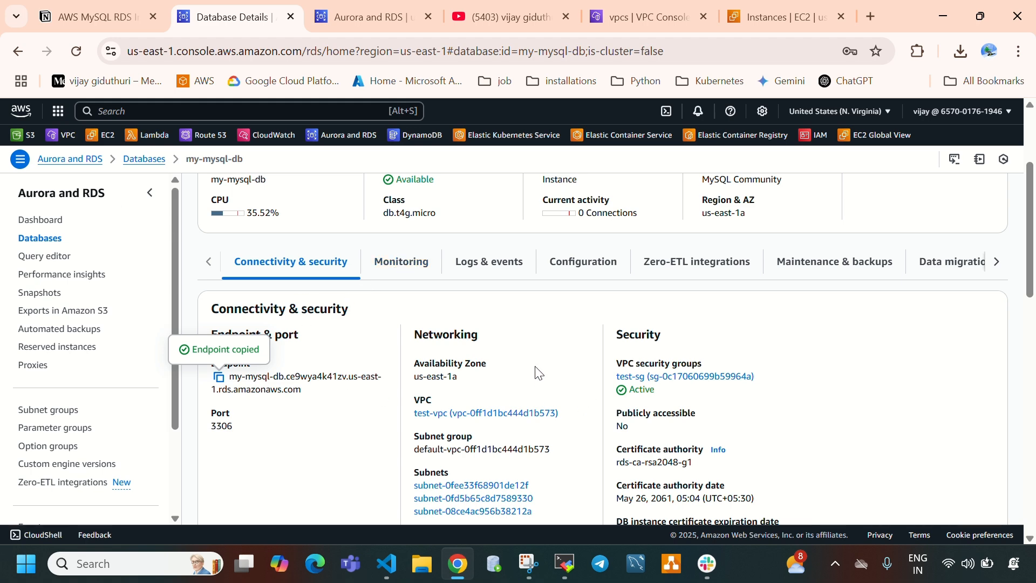
scroll(384, 294, up, 3)
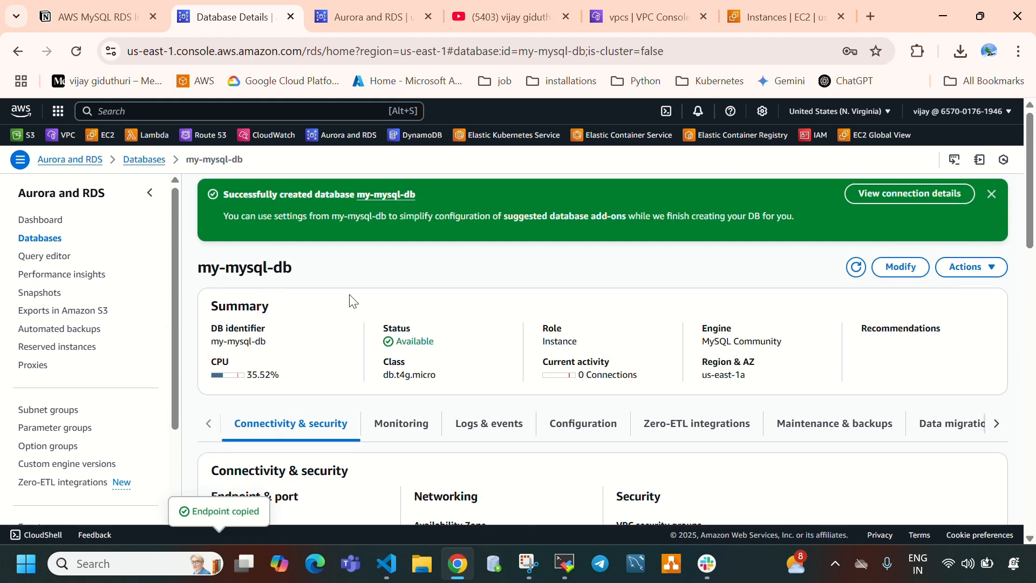
scroll(350, 301, down, 3)
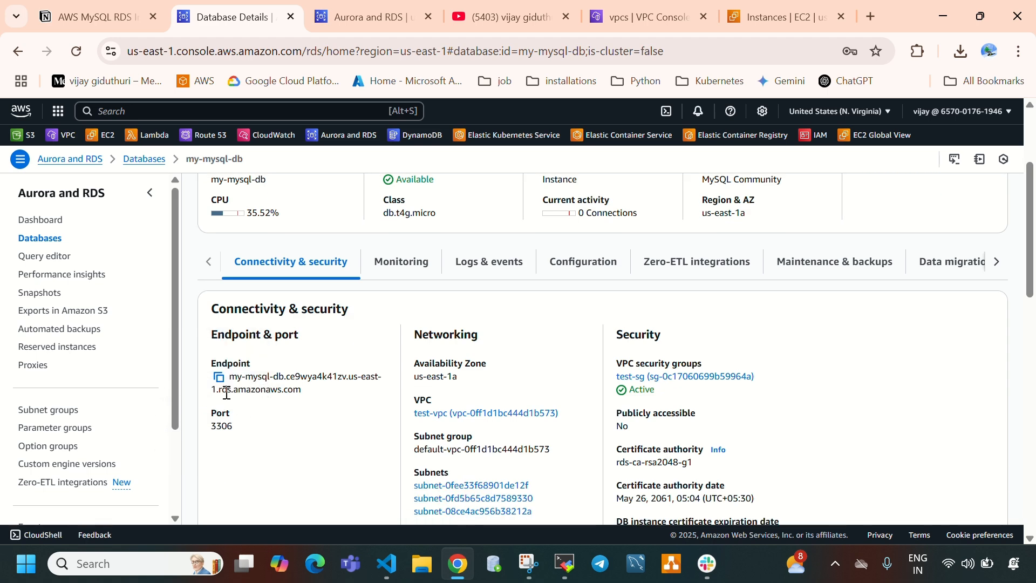
click(219, 377)
- Return to MobaXterm and complete the mysql command with the copied endpoint as host and "-u admin -p"
click(560, 568)
right_click(492, 262)
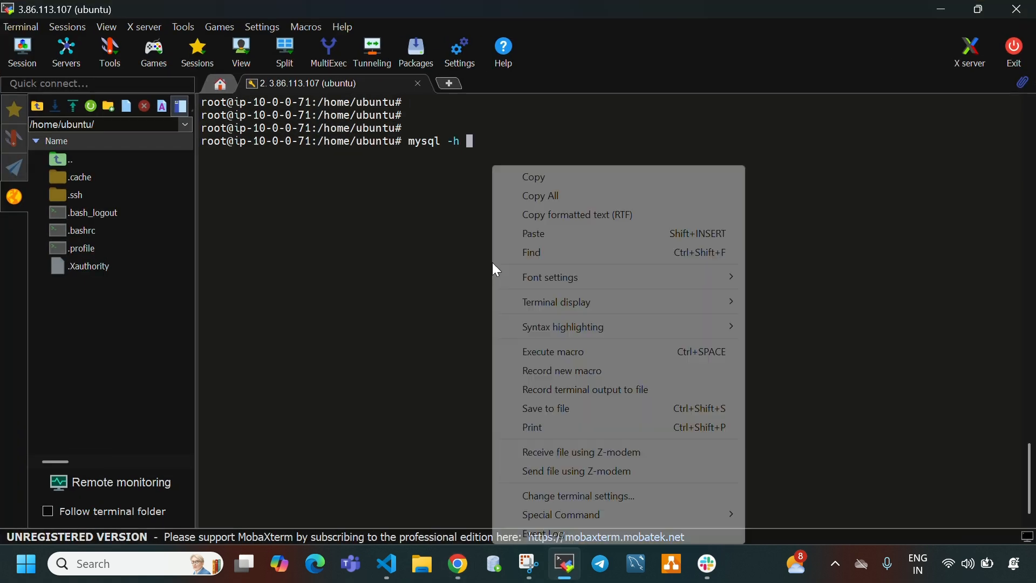
click(531, 233)
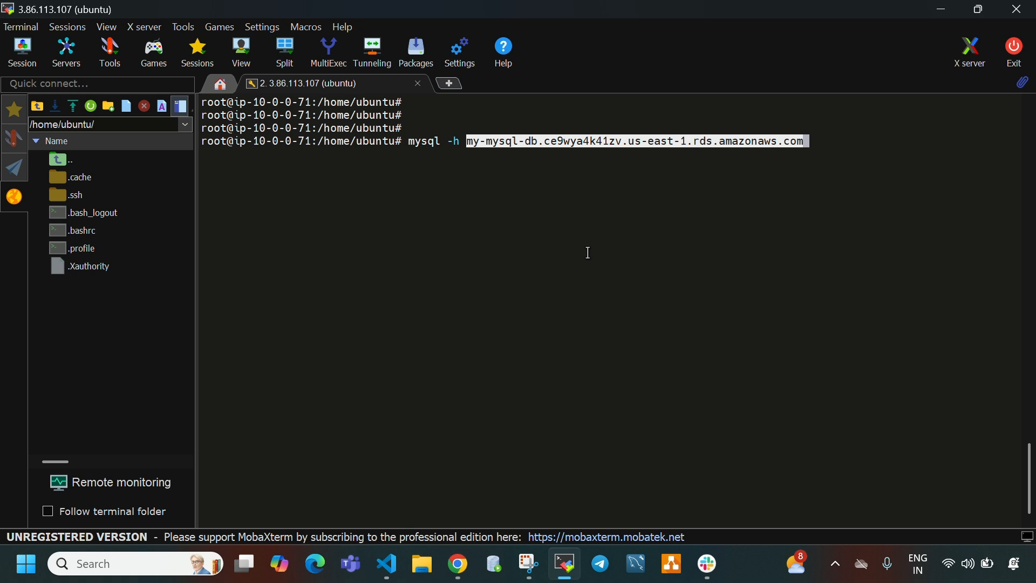
text(-u )
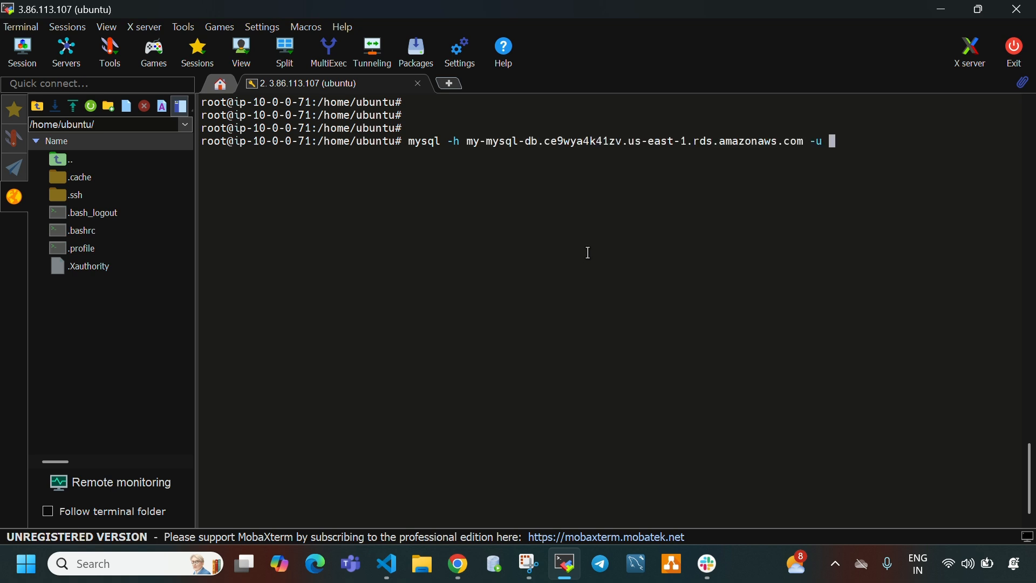
text(admin -p)
- Check the admin username and password in the VS Code note, and run the mysql connection command in MobaXterm
double_click(845, 141)
click(402, 570)
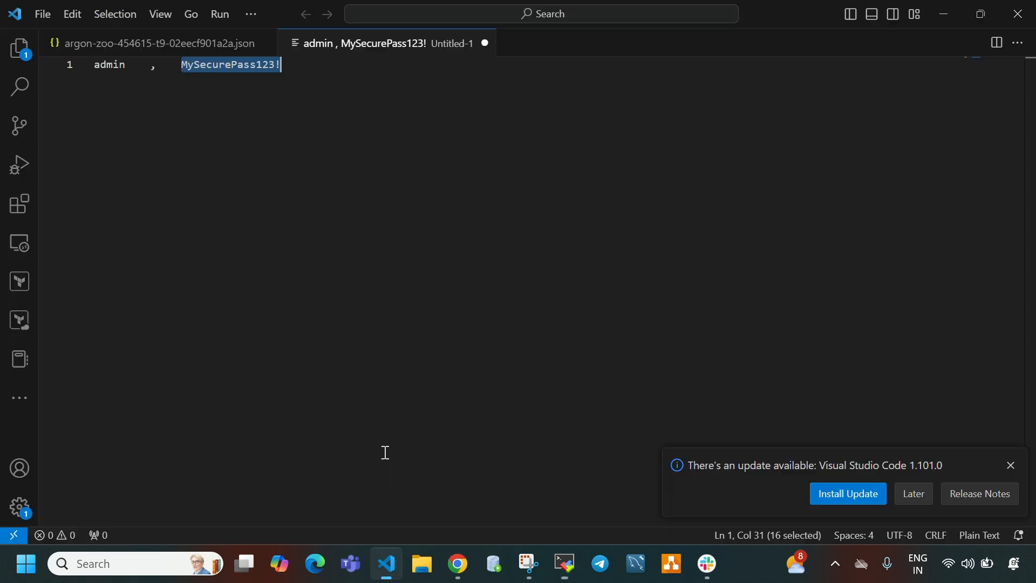
shift+click(100, 65)
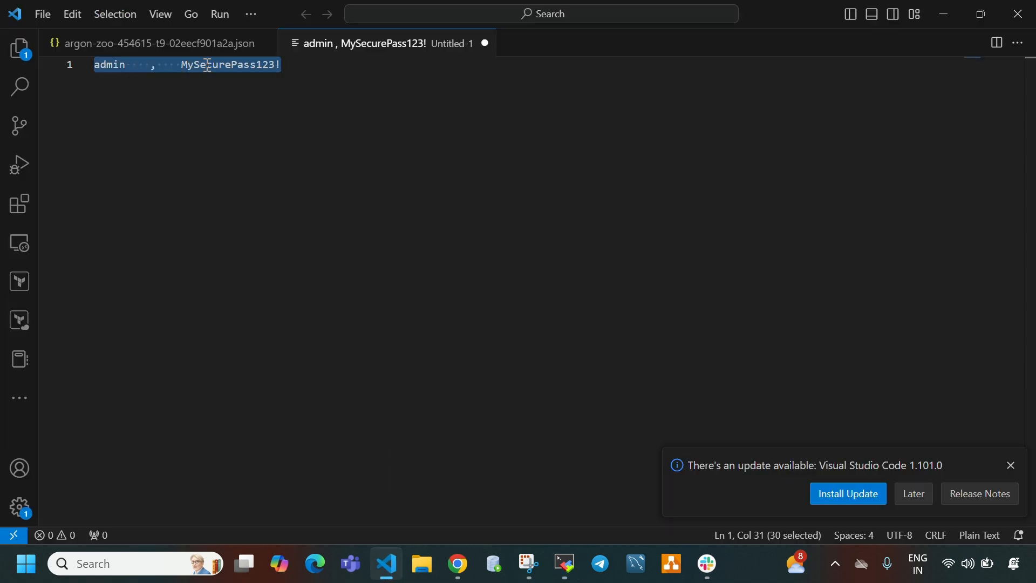
drag(195, 65, 266, 68)
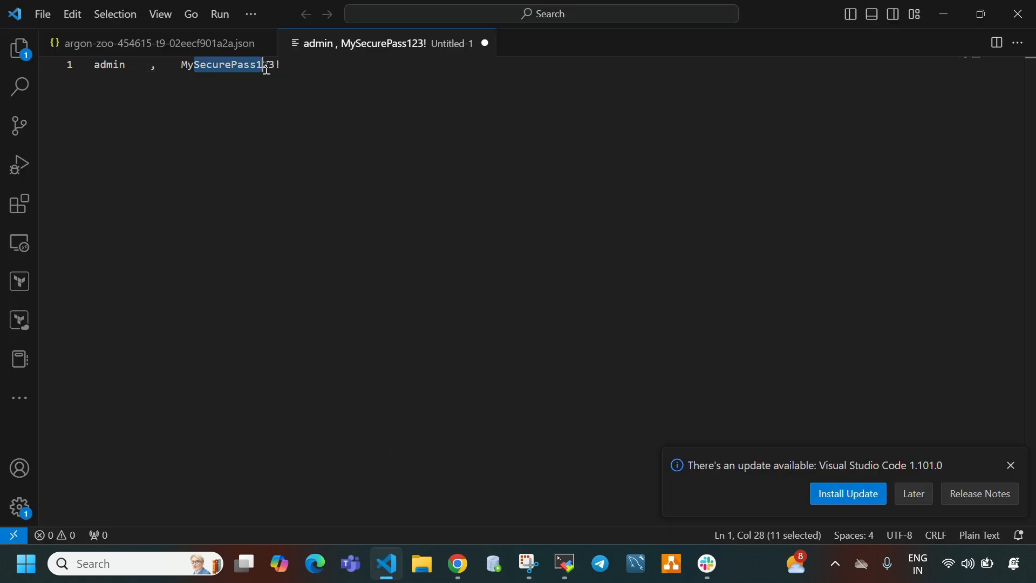
click(386, 574)
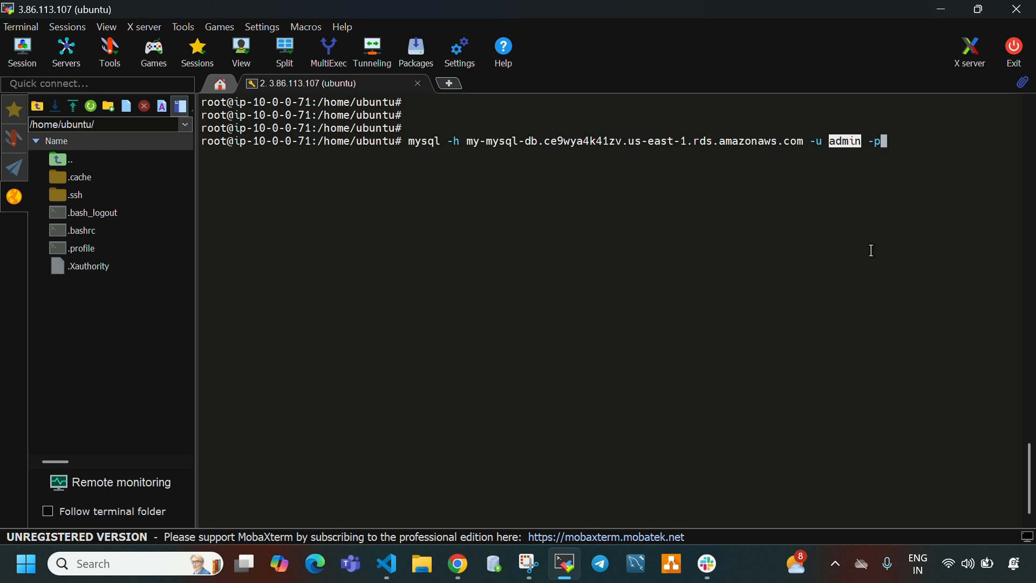
key(Return)
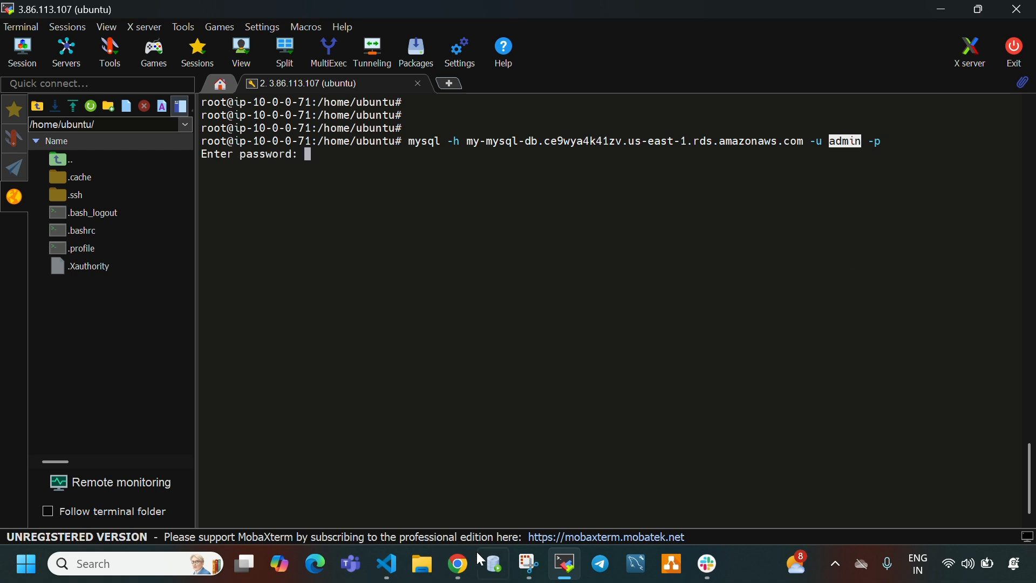
- Copy the database password from the VS Code note and submit it at the MySQL password prompt in MobaXterm
click(387, 564)
click(209, 111)
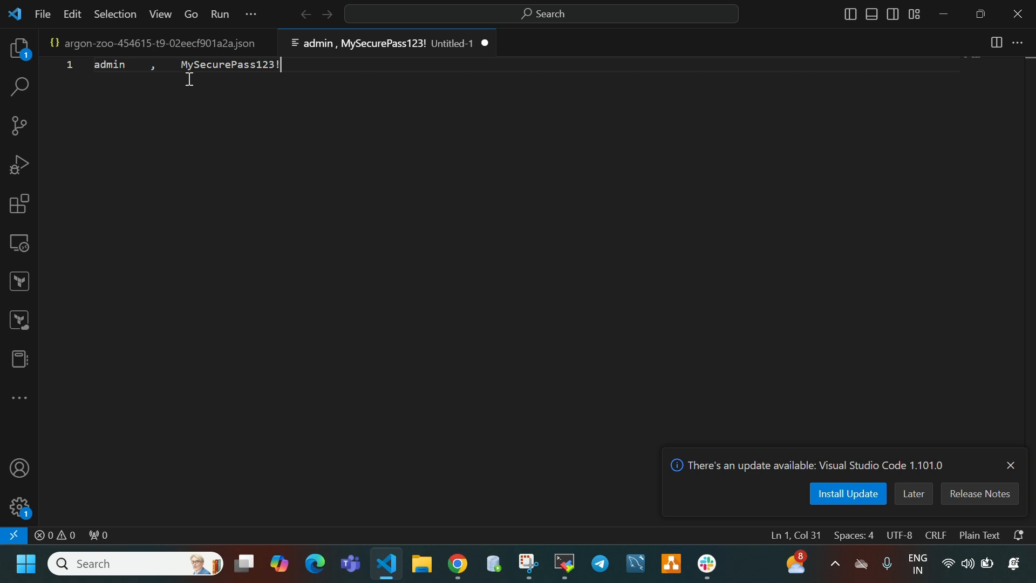
drag(182, 66, 283, 67)
right_click(260, 63)
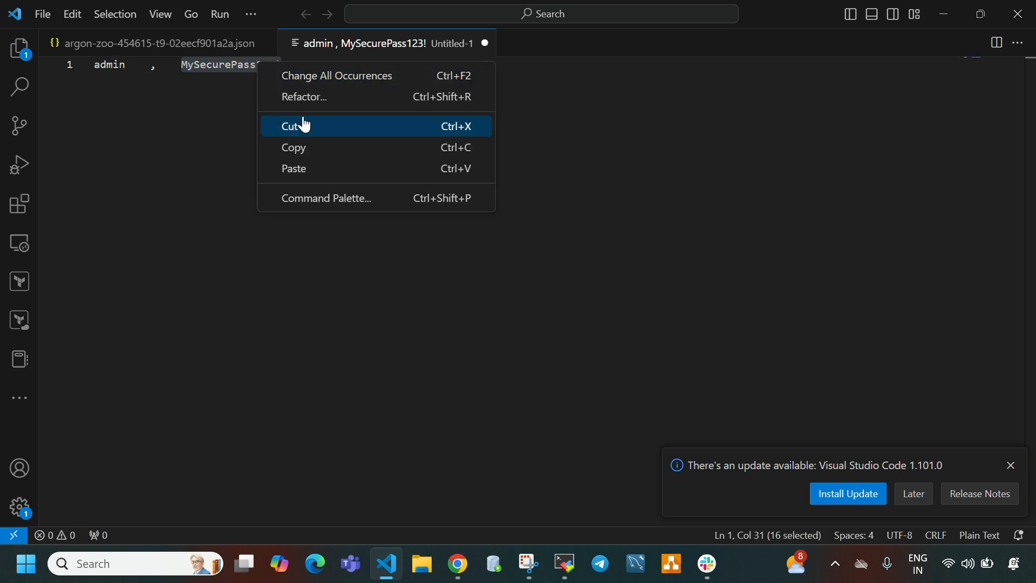
click(303, 151)
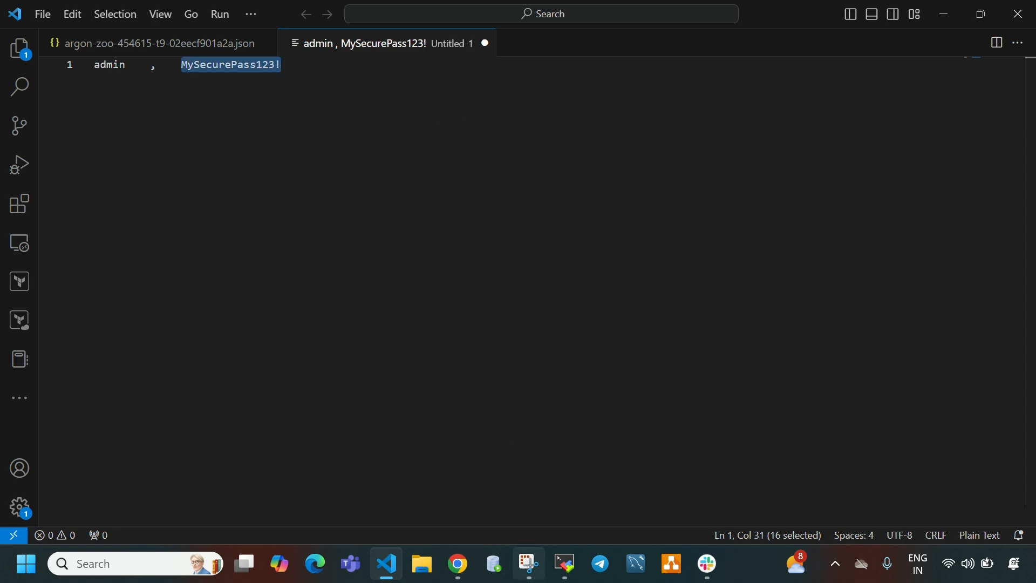
click(565, 564)
right_click(430, 261)
click(472, 233)
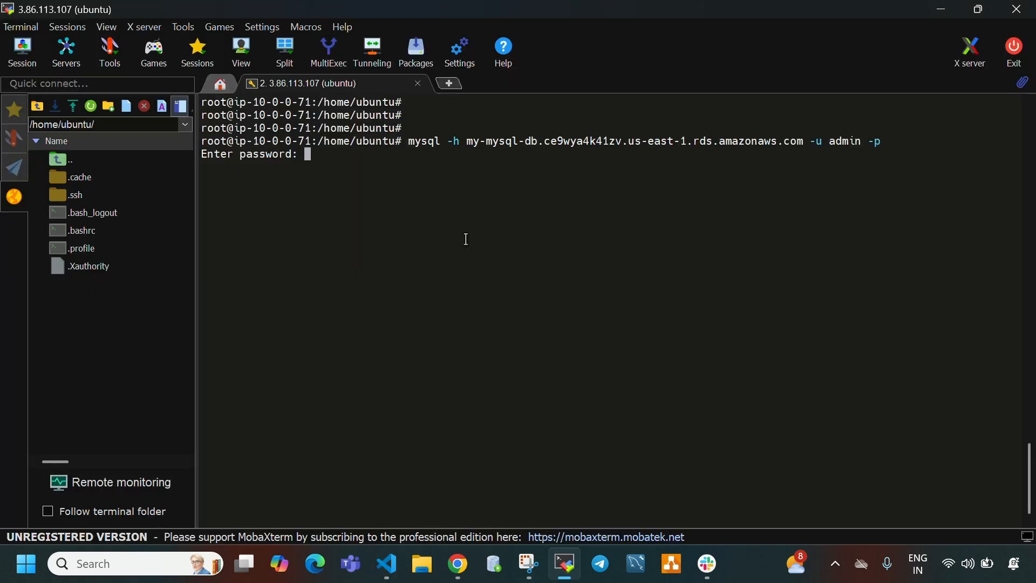
key(Return)
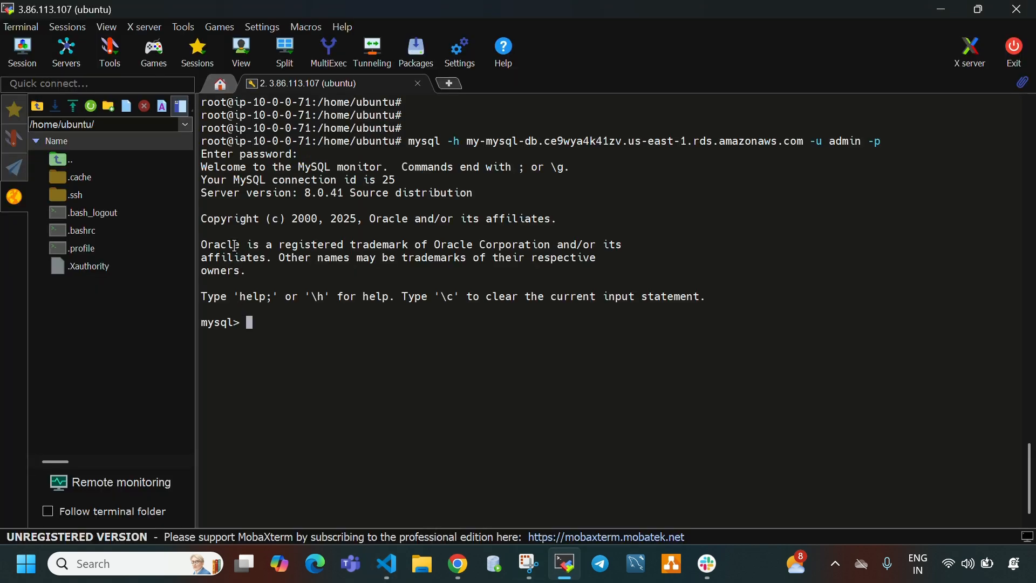
drag(204, 324, 240, 324)
- Switch to Chrome and refresh the my-mysql-db details to check the current activity
click(458, 563)
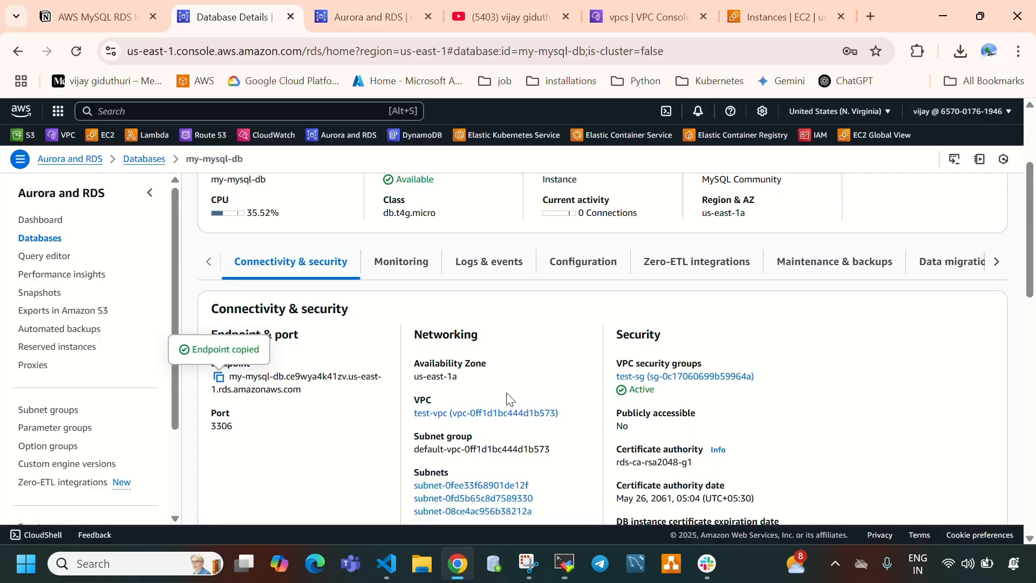
scroll(581, 378, up, 3)
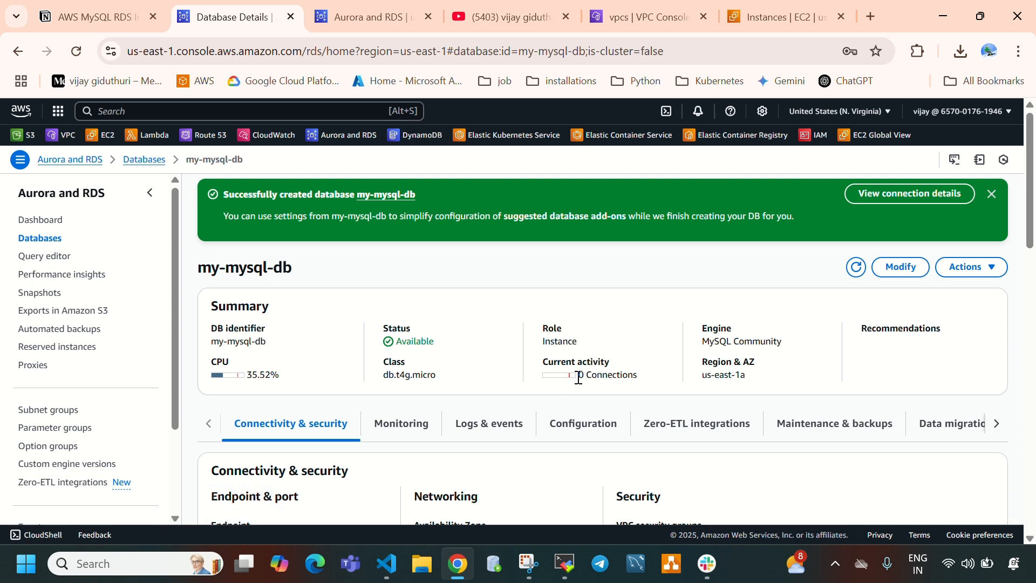
drag(578, 376, 645, 380)
click(857, 270)
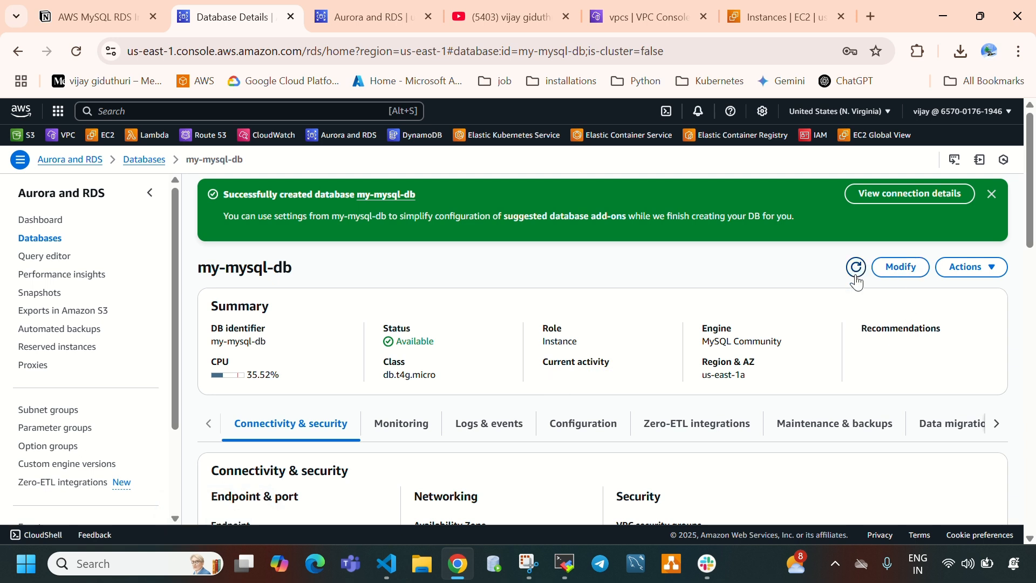
click(855, 272)
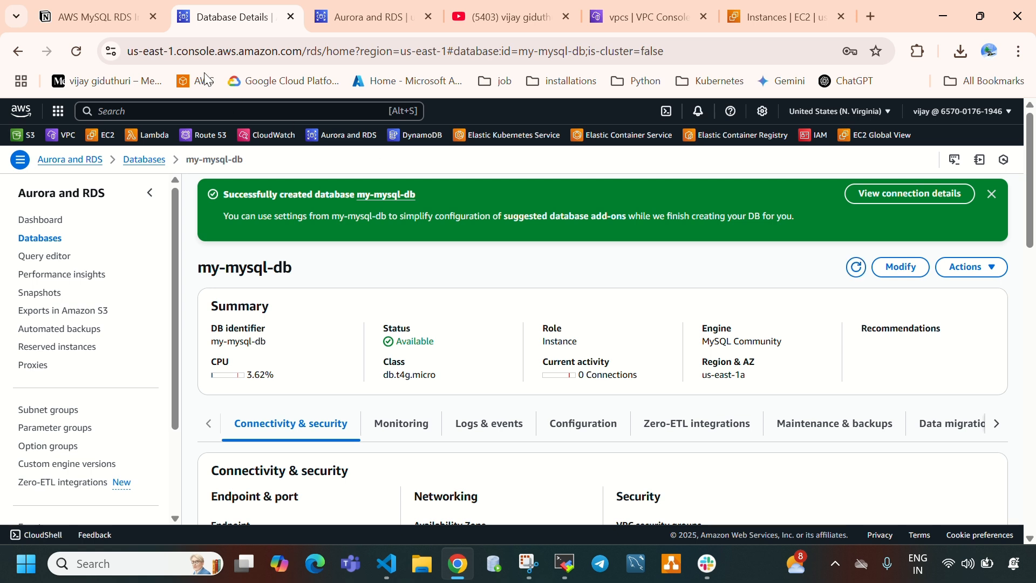
- Reload the page and reopen my-mysql-db from the databases list to check its number of connections
click(76, 52)
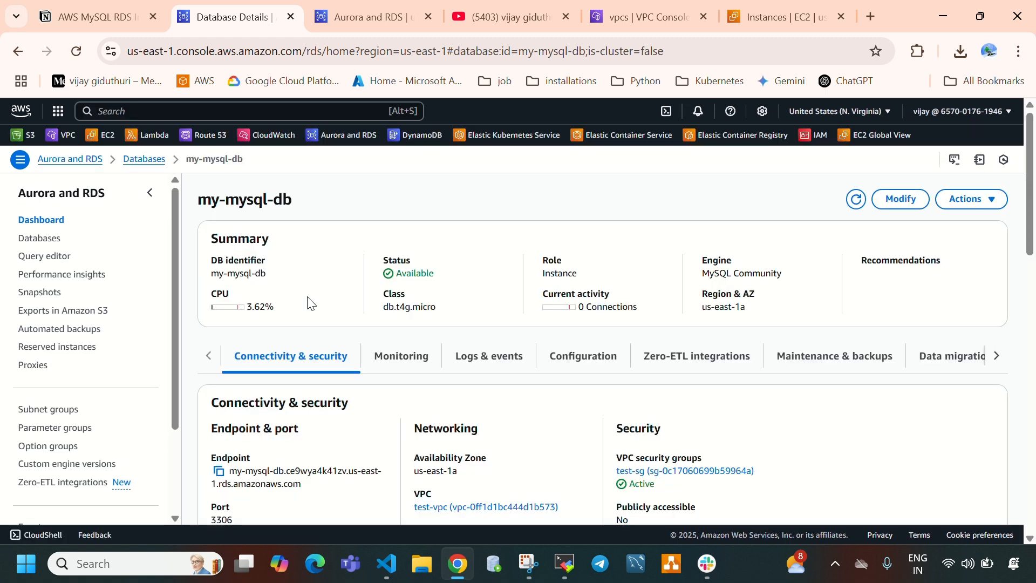
click(52, 238)
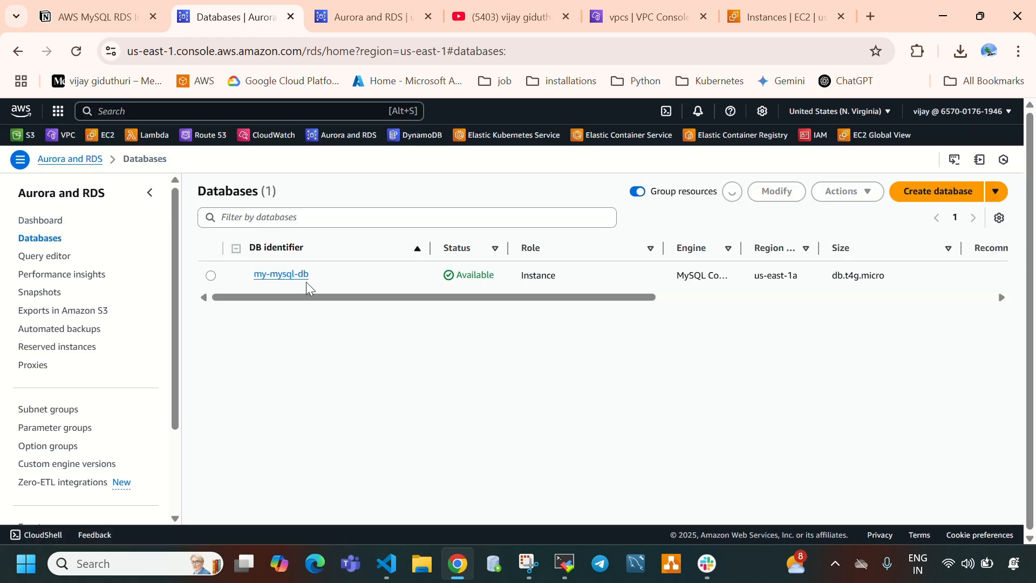
click(281, 274)
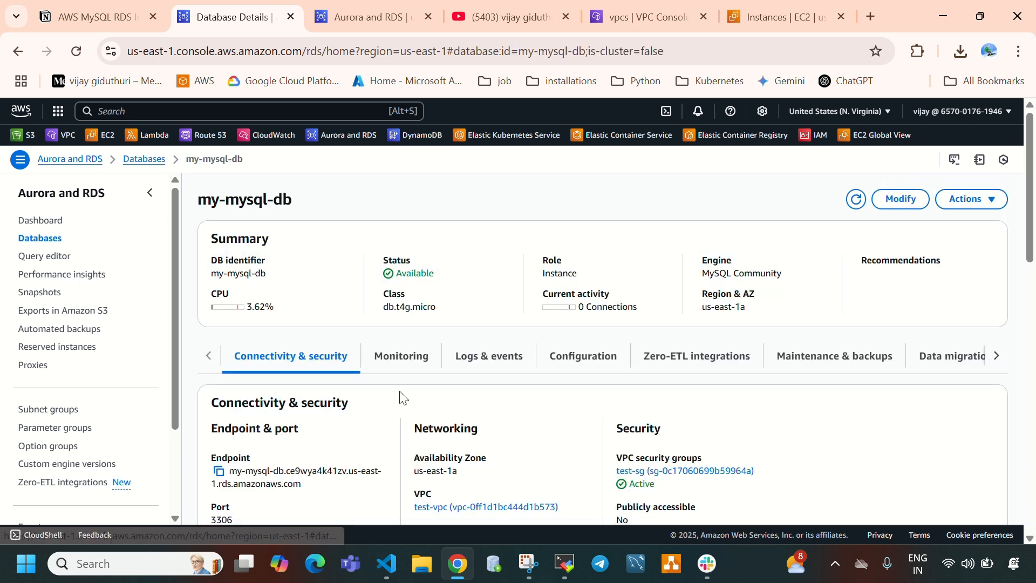
drag(580, 308, 652, 312)
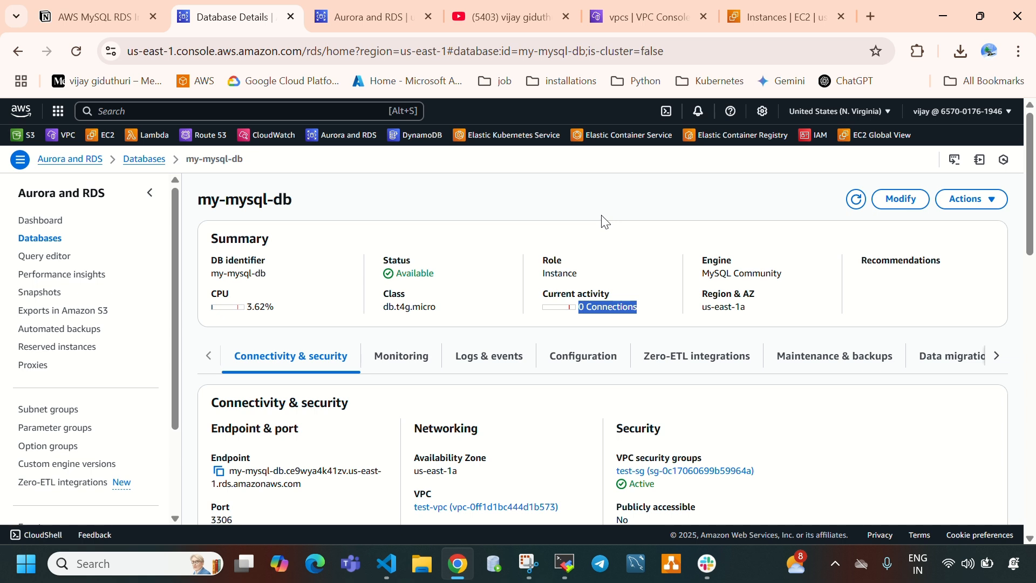
click(619, 269)
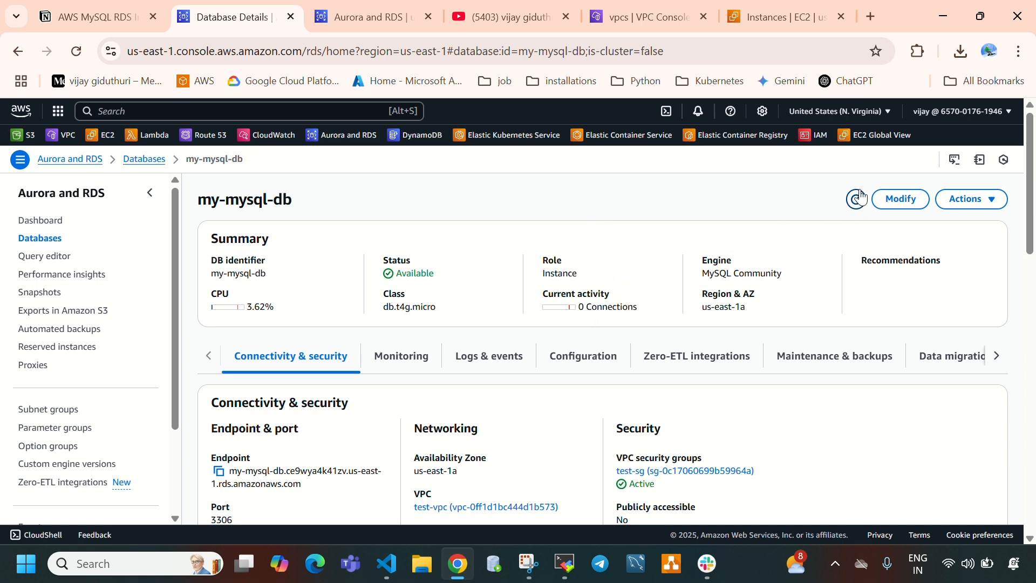
- Switch to MobaXterm and try to list the server's databases by entering show databases at the MySQL prompt
click(857, 210)
click(564, 574)
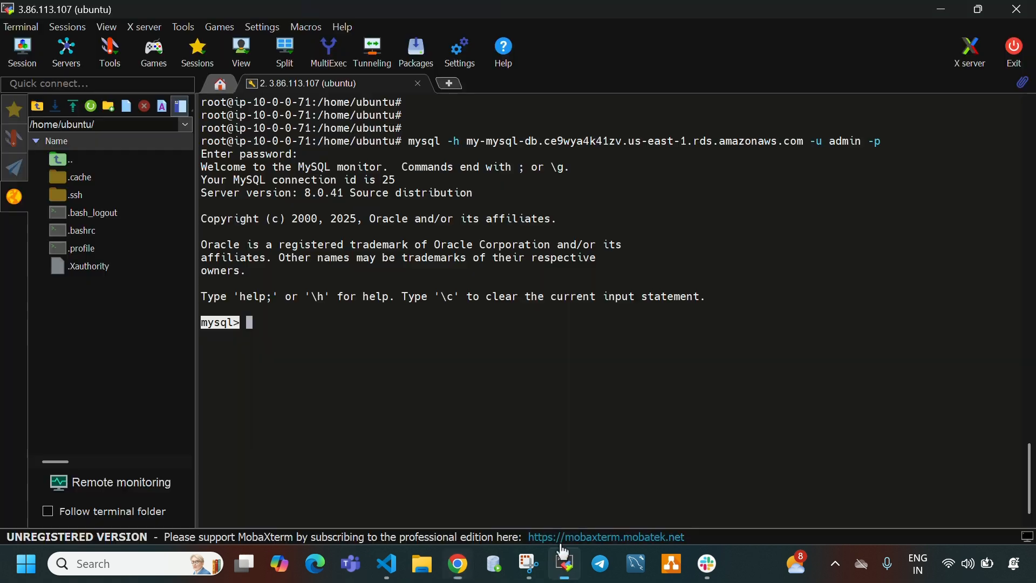
key(Return)
key(Return)
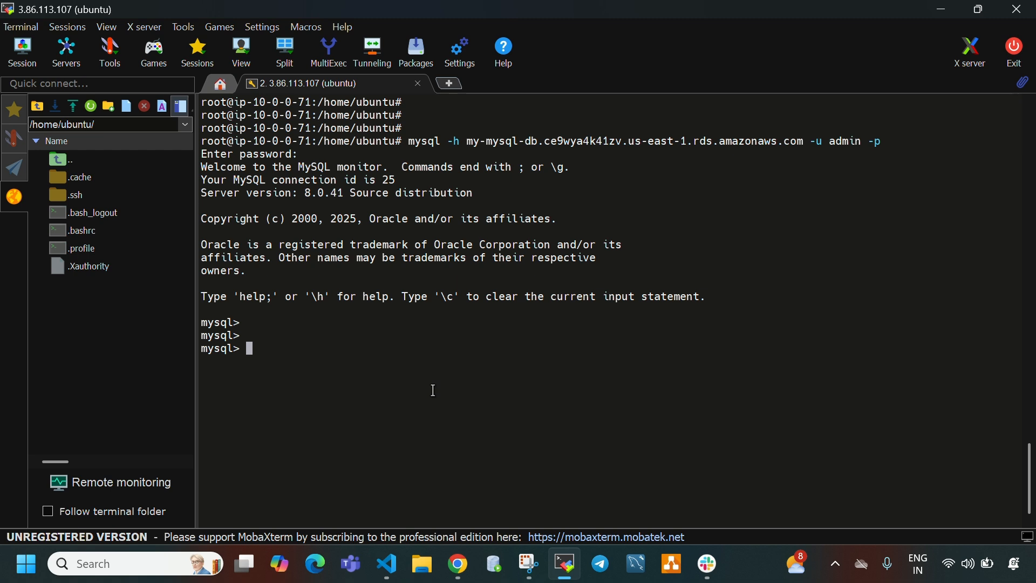
text(show databases)
key(Return)
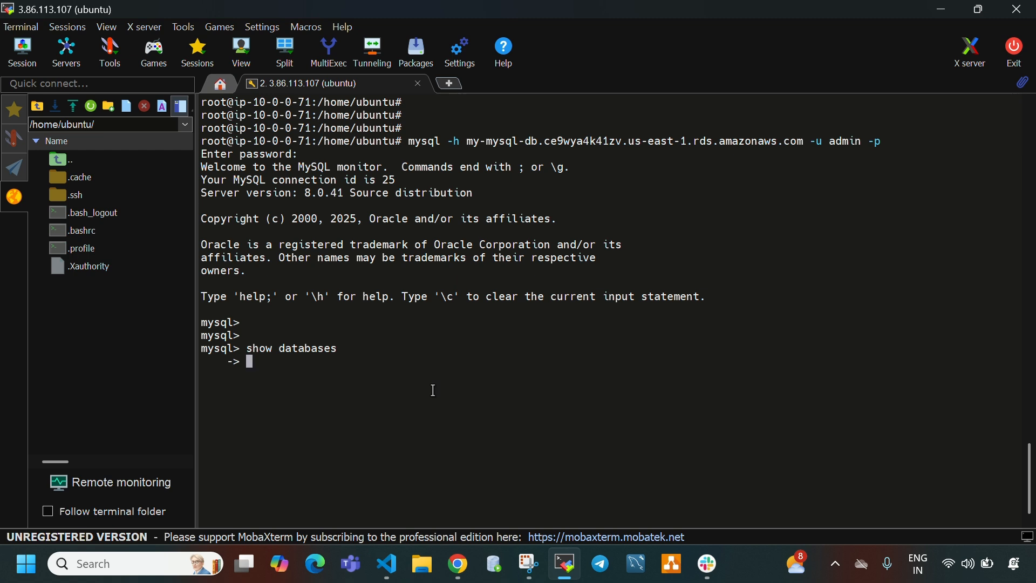
- Cancel the open statement and list the server's databases with show databases;
key(ctrl+c)
key(Up)
key(BackSpace)
text(;)
key(Return)
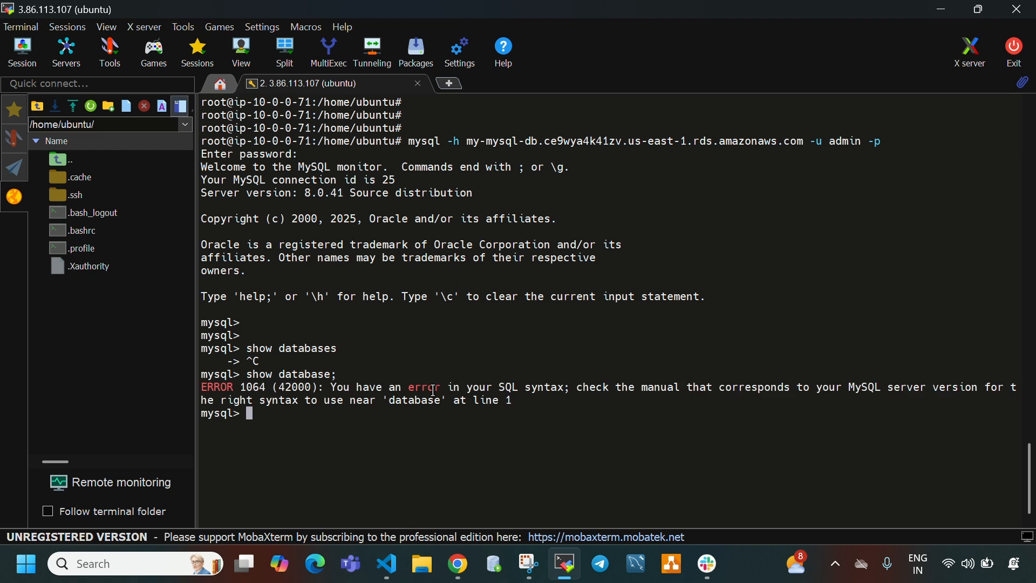
key(Up)
key(BackSpace)
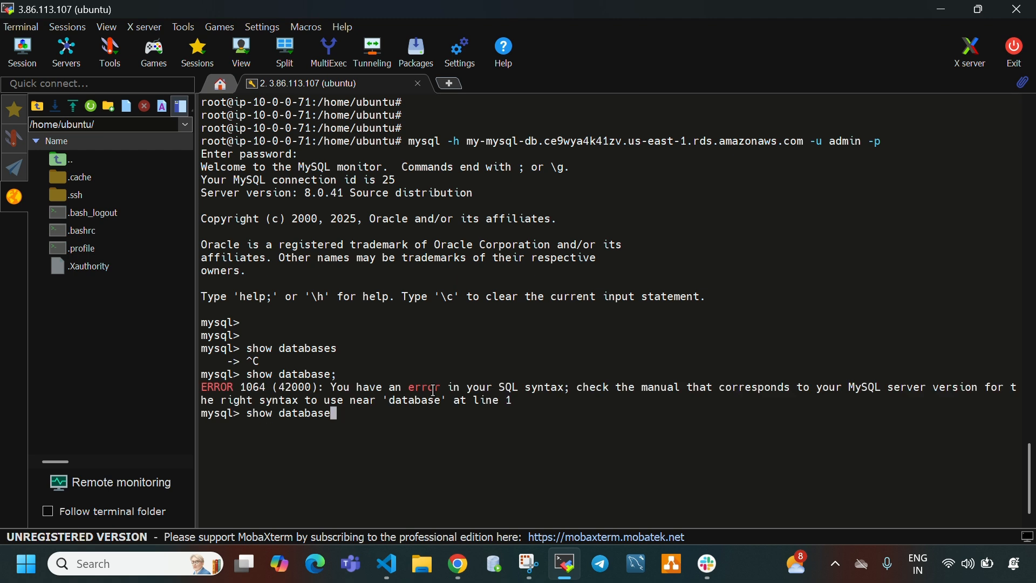
text(s;)
key(Return)
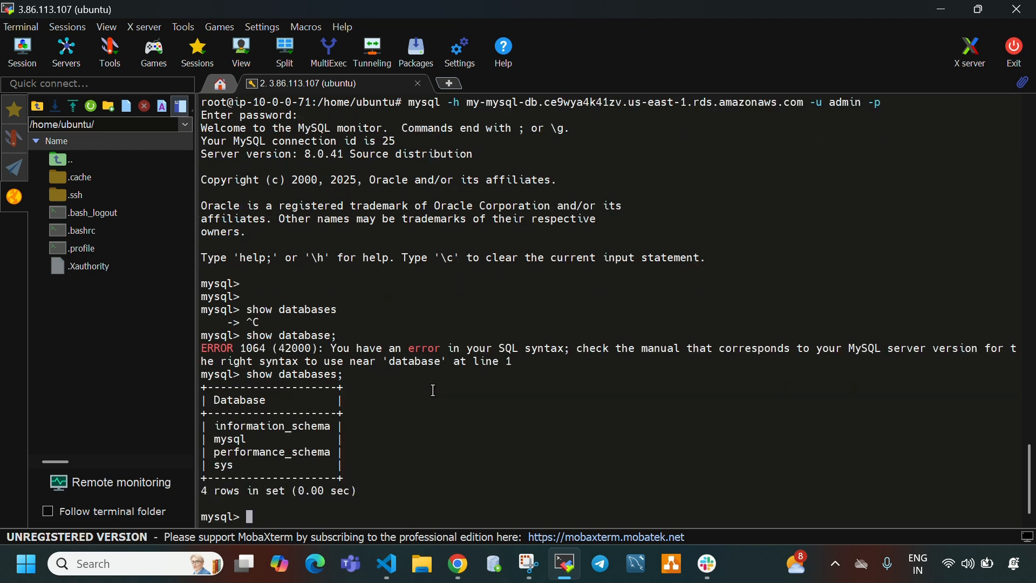
- Clear the terminal and run show databases; again to review the existing databases
key(ctrl+l)
key(Up)
key(Return)
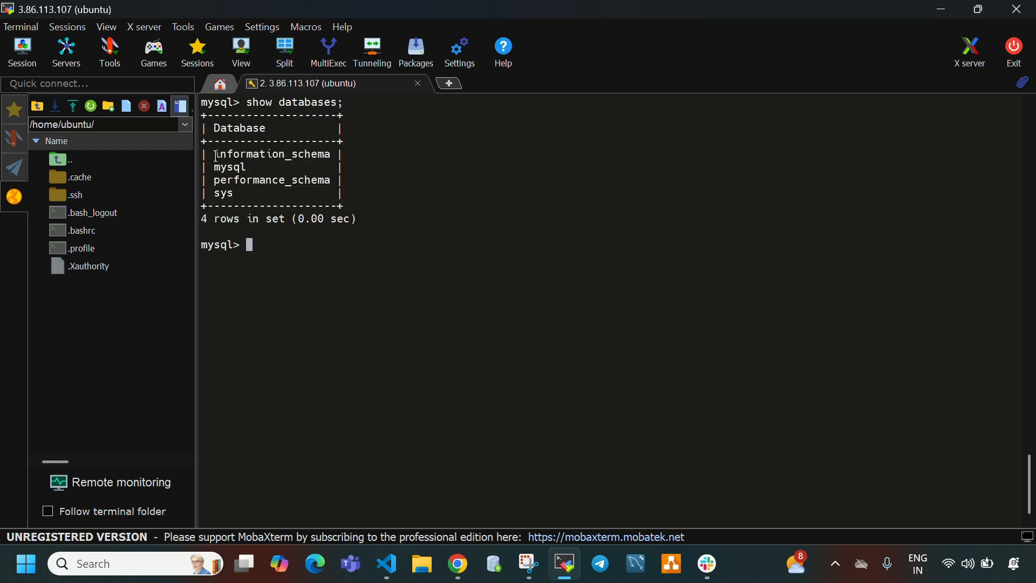
drag(216, 157, 341, 194)
click(305, 286)
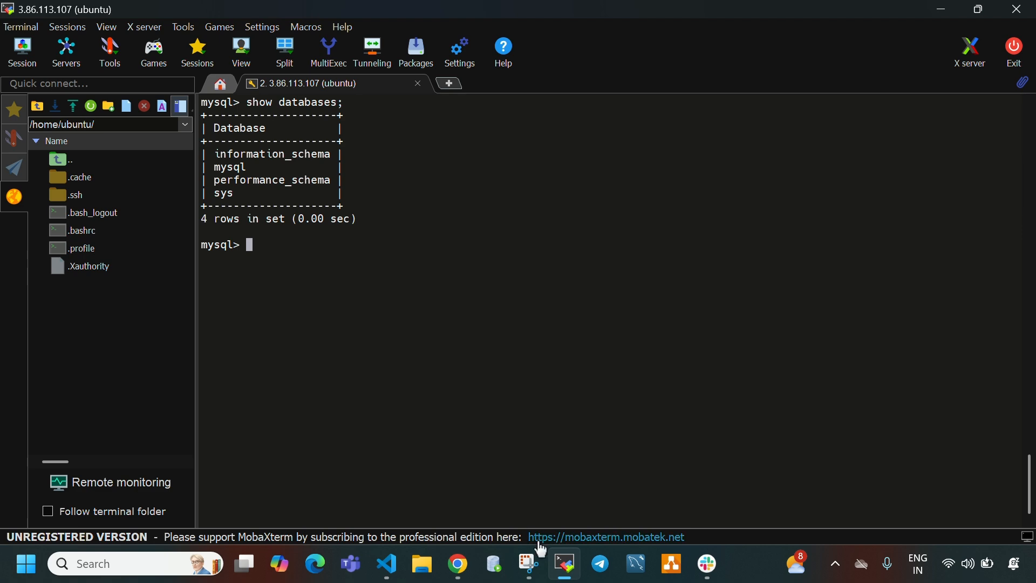
- Copy CREATE DATABASE shopdb; from the Notion page in Chrome and run it at the MySQL prompt in MobaXterm
click(458, 564)
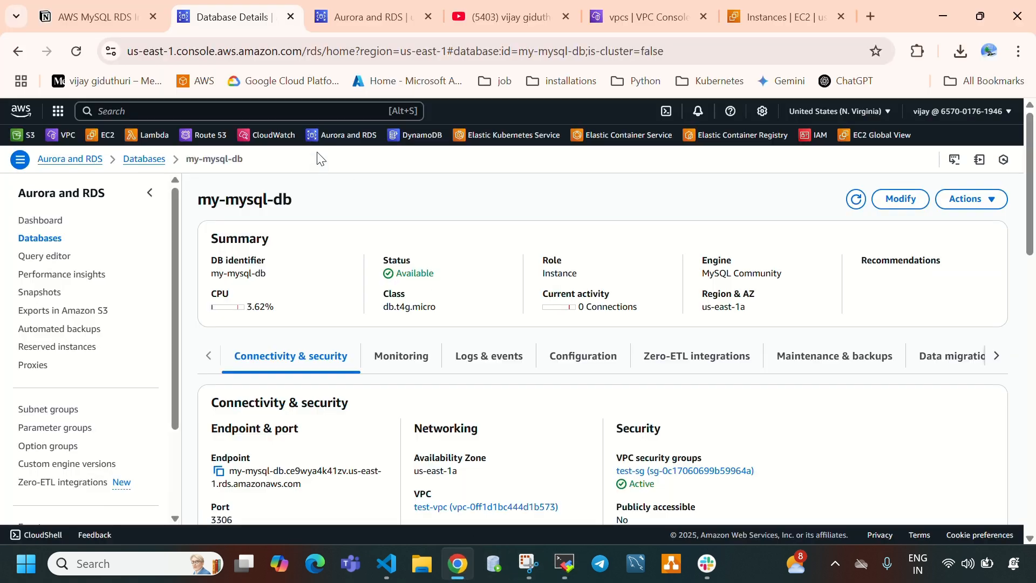
click(99, 21)
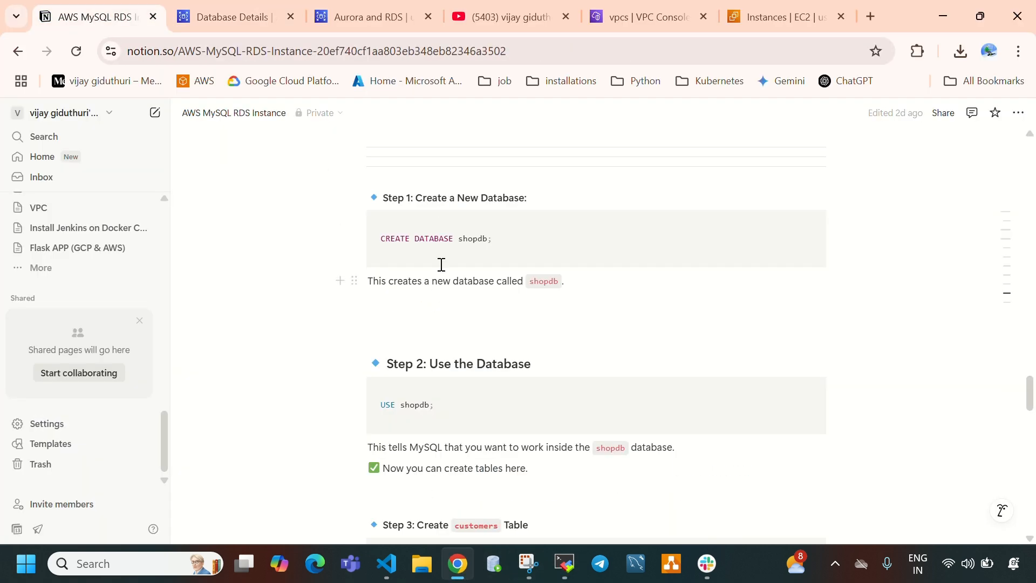
drag(414, 243, 497, 244)
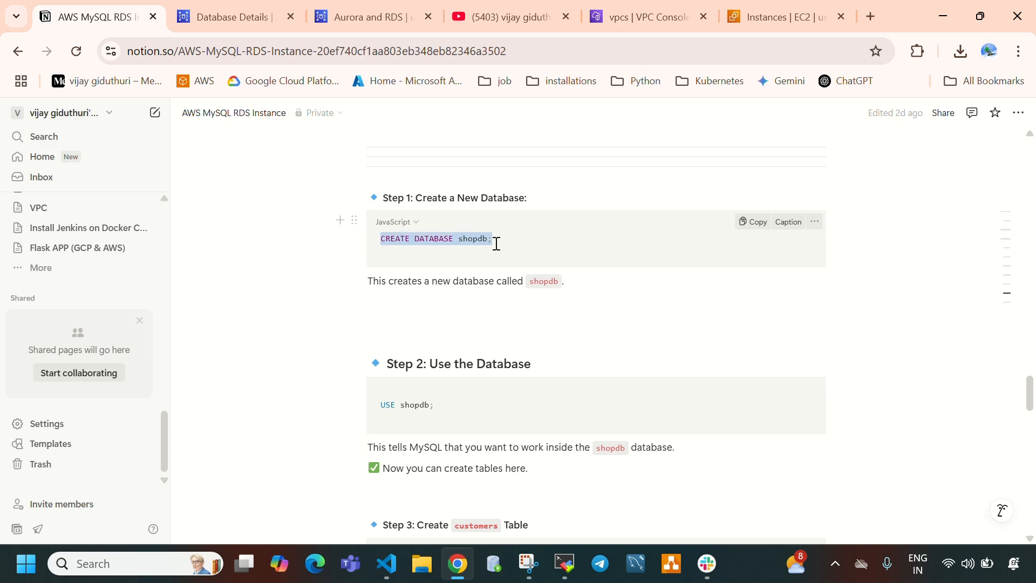
click(573, 569)
right_click(401, 273)
click(457, 232)
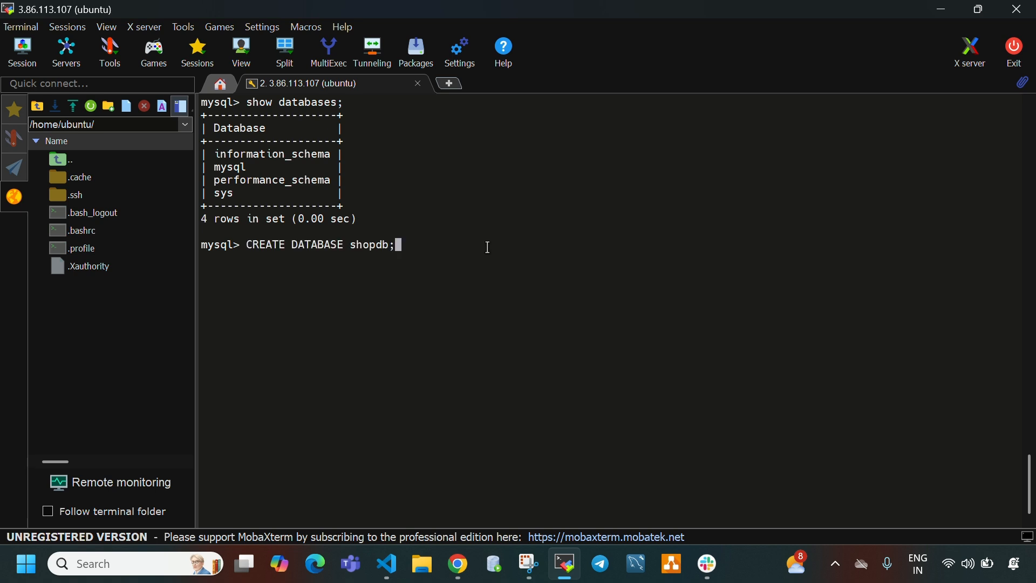
key(Return)
- Run show databases; to check that shopdb is in the database list
text(show databases;)
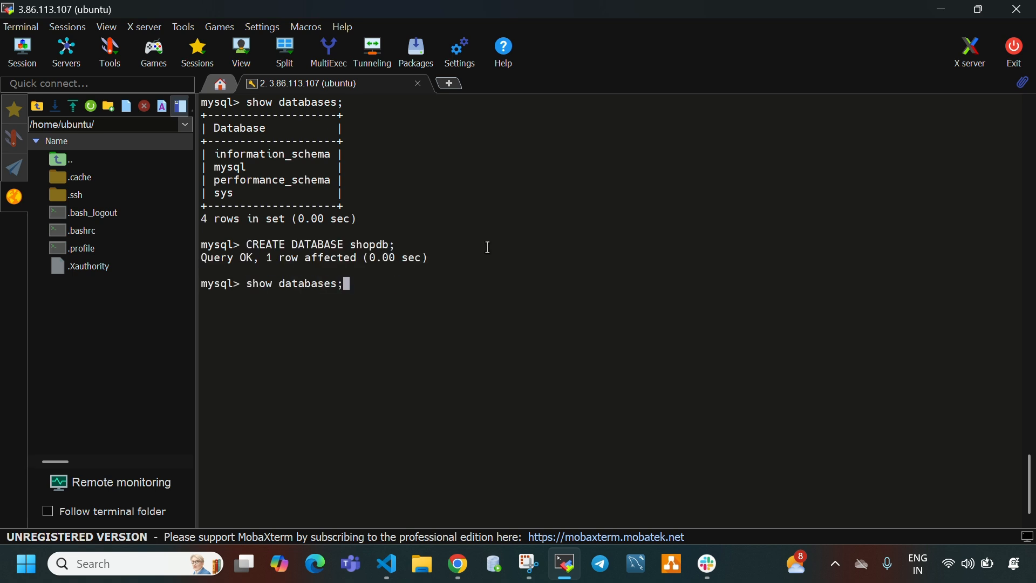
key(Return)
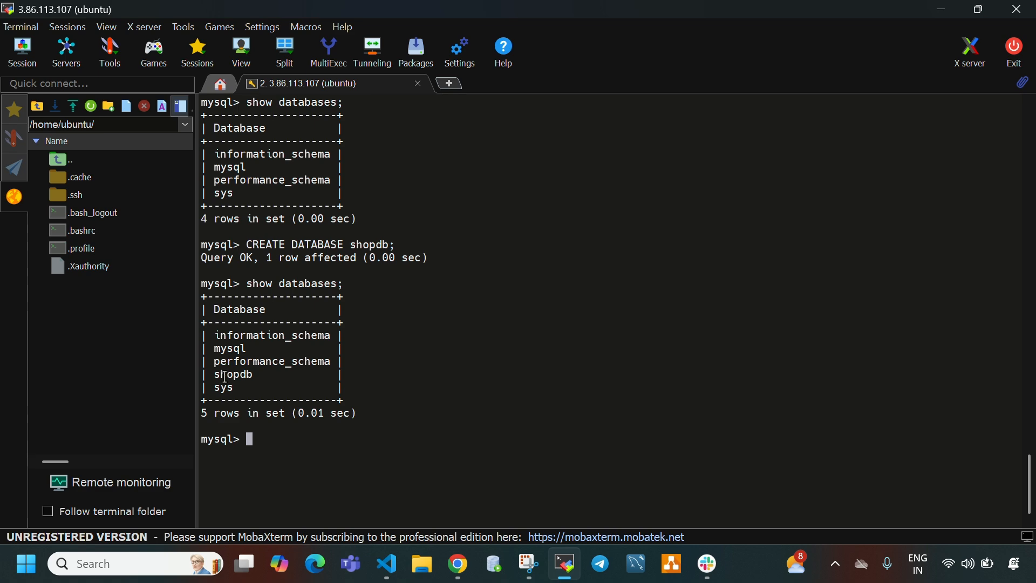
drag(225, 376, 244, 375)
- Copy the USE shopdb; statement from the Notion page and try to paste it at the MySQL prompt in MobaXterm
click(565, 563)
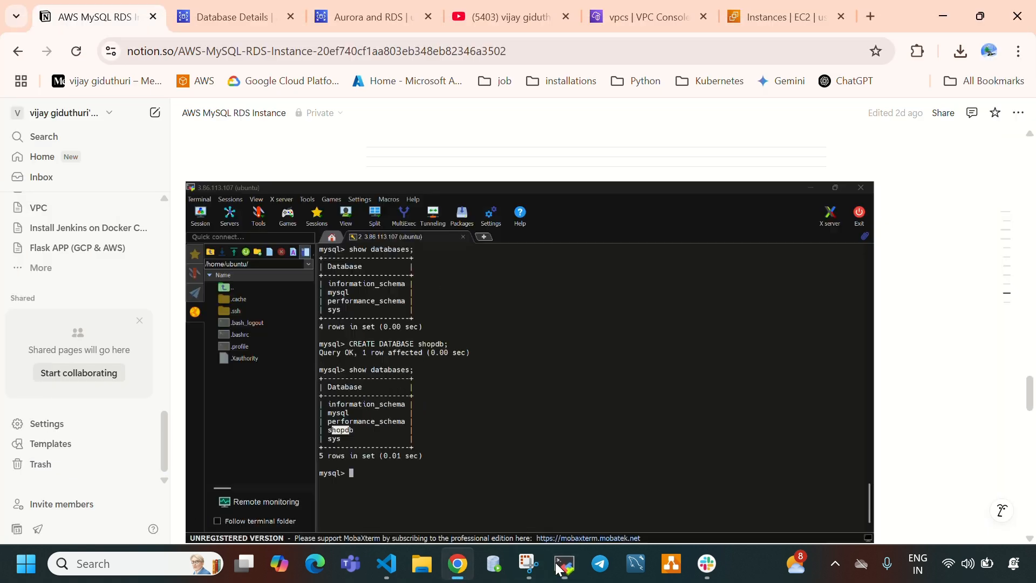
click(753, 390)
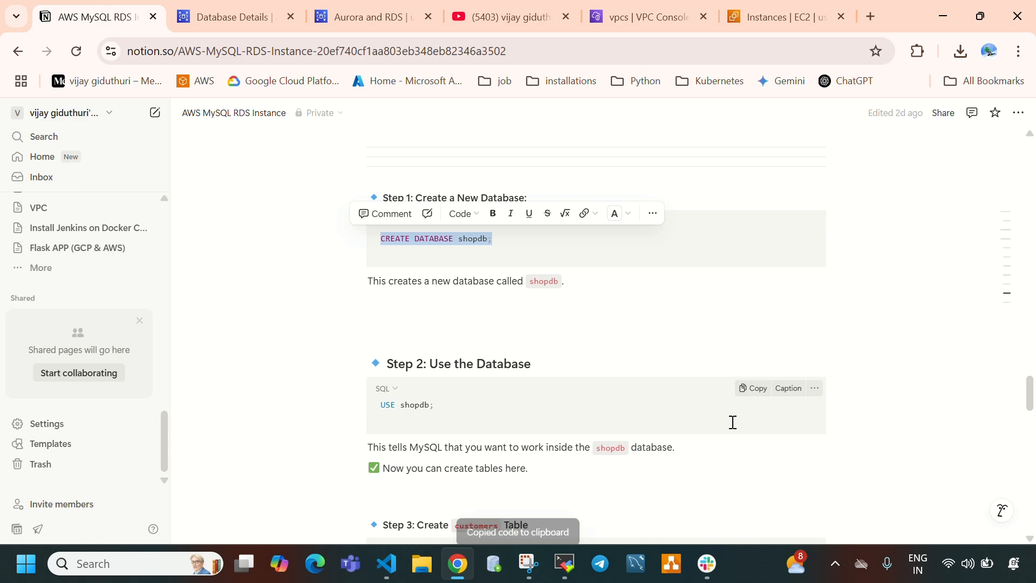
click(565, 563)
right_click(537, 468)
click(605, 143)
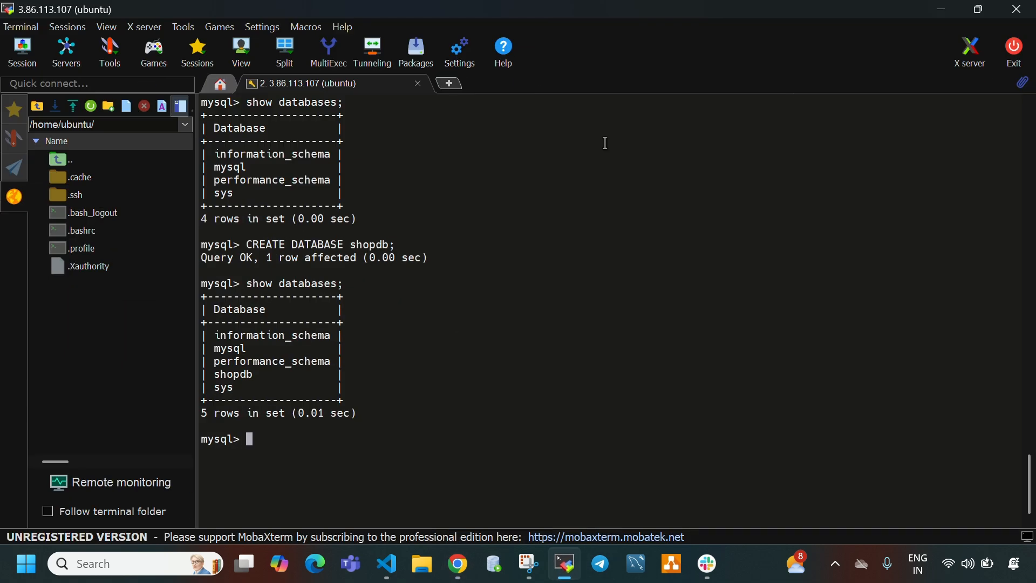
right_click(475, 398)
click(548, 89)
key(BackSpace)
key(BackSpace)
key(BackSpace)
key(BackSpace)
- Make shopdb the active database with use shopdb and clear the terminal
text(use shopdb)
key(Return)
key(ctrl+l)
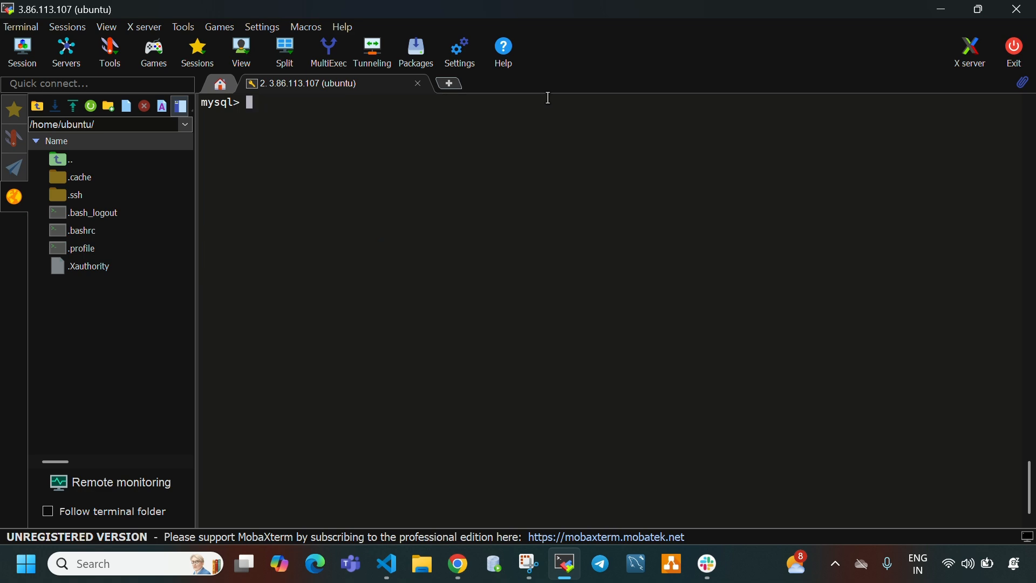
- Copy the CREATE TABLE customers statement from Step 3 of the Notion page and paste it into the MobaXterm terminal
click(577, 566)
scroll(482, 308, down, 3)
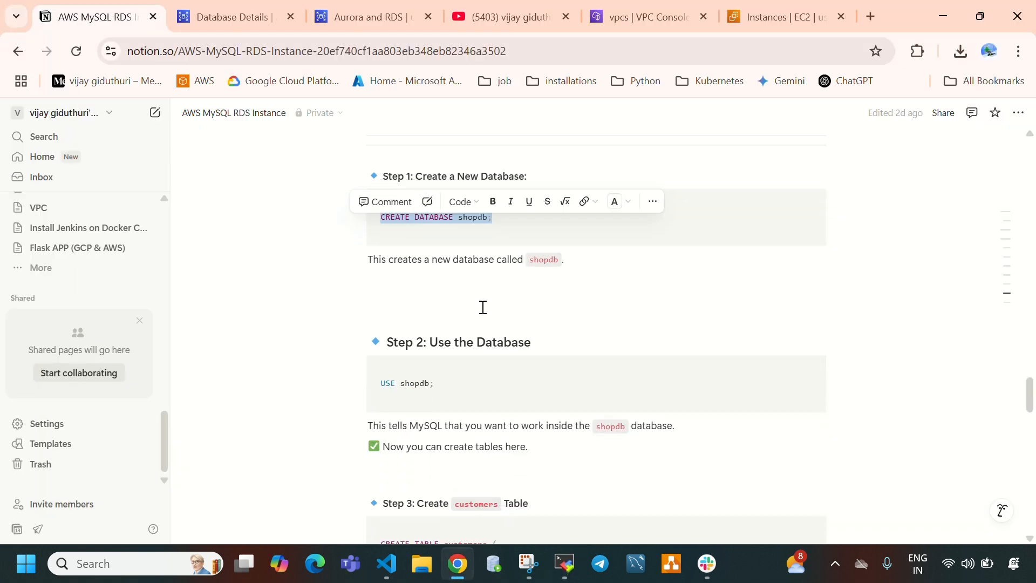
scroll(484, 312, down, 3)
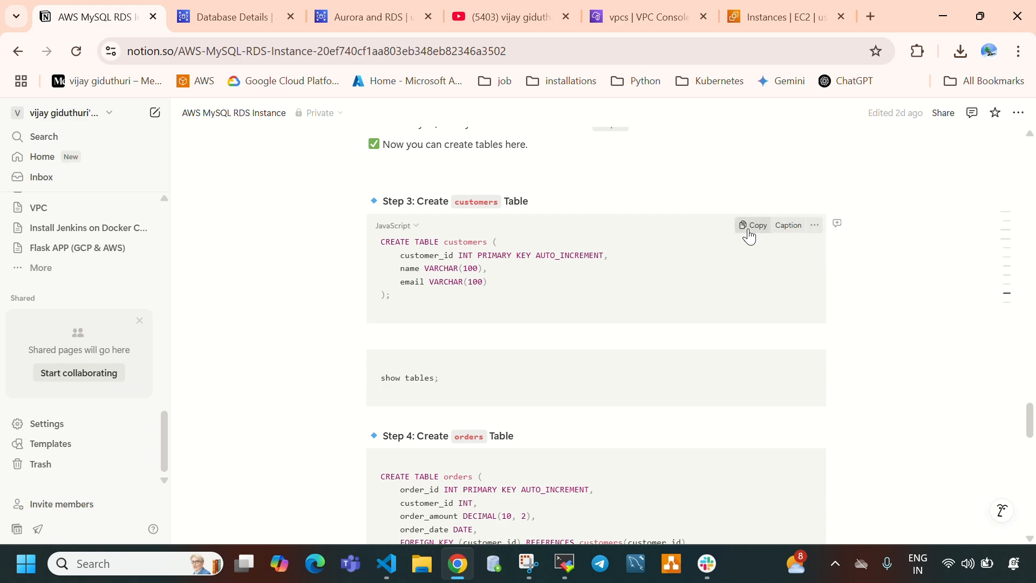
click(752, 225)
click(564, 563)
right_click(384, 240)
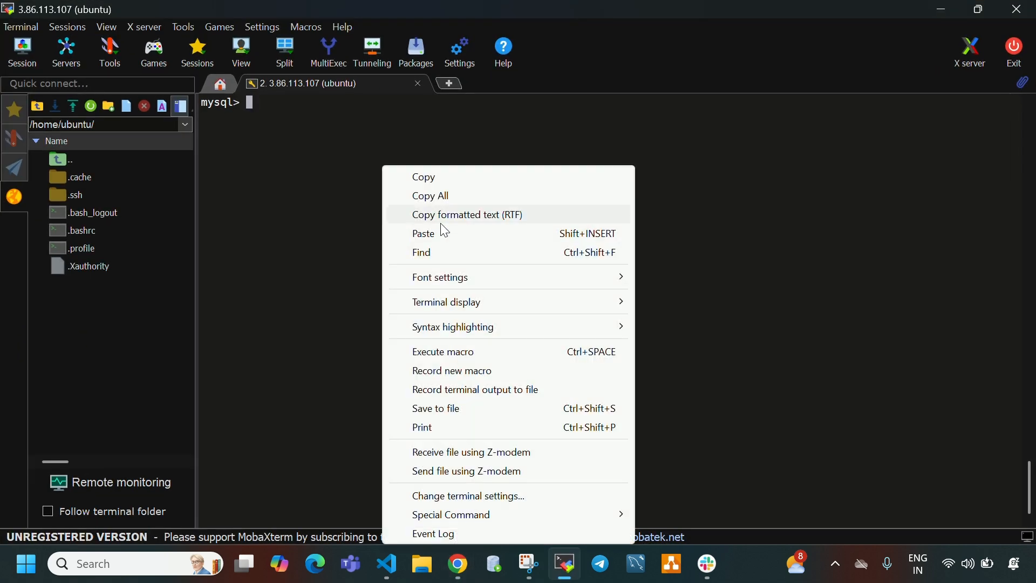
click(441, 229)
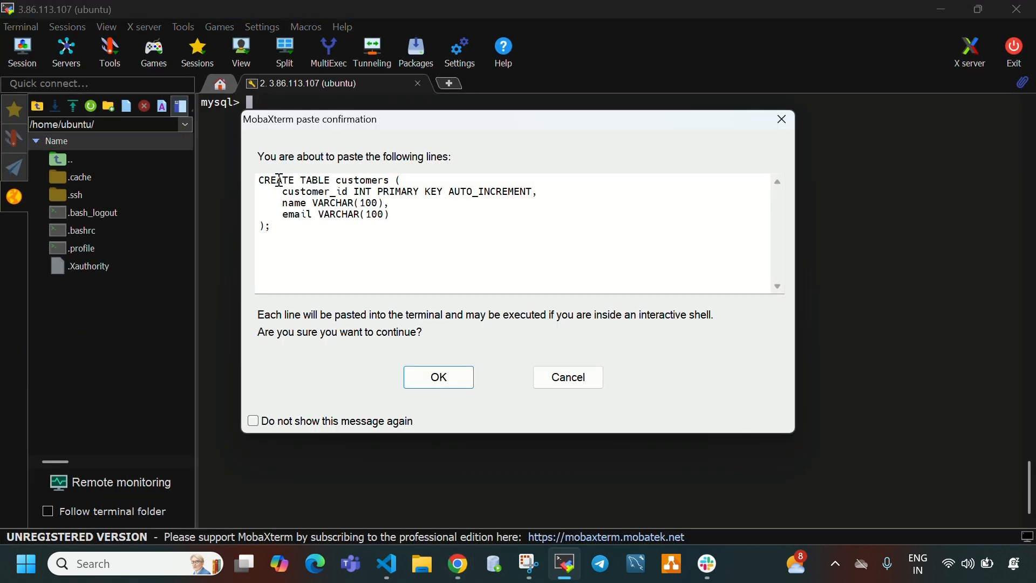
- Review the lines in the paste confirmation, accept them, and run the statement to create the customers table
drag(278, 180, 322, 222)
double_click(353, 183)
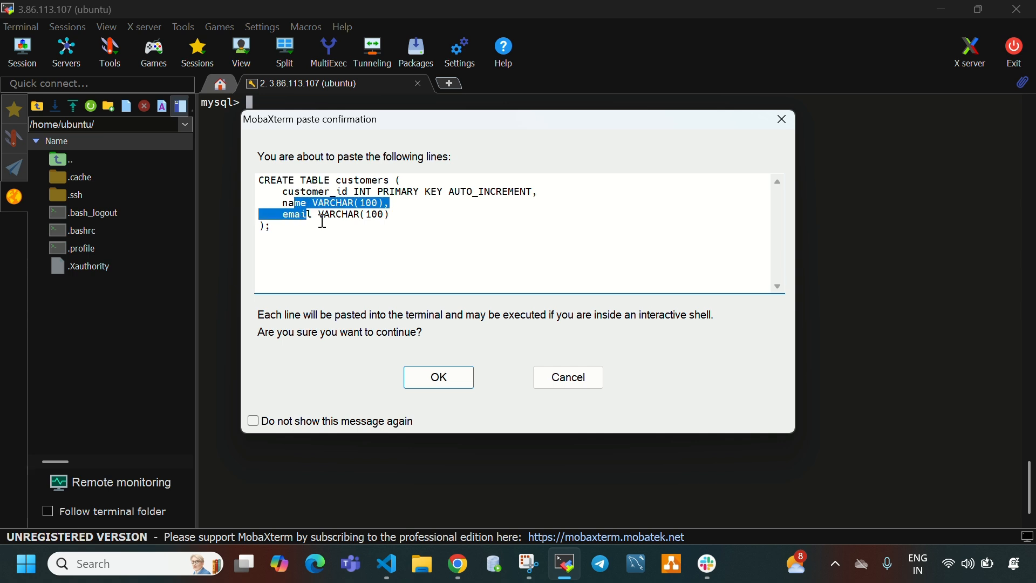
click(435, 374)
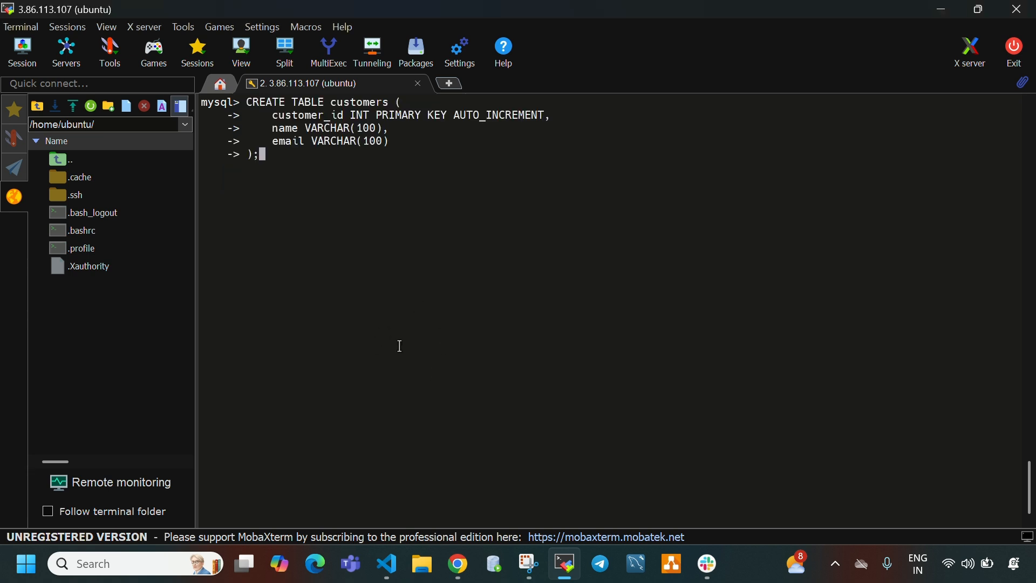
key(Return)
key(Return)
key(Return)
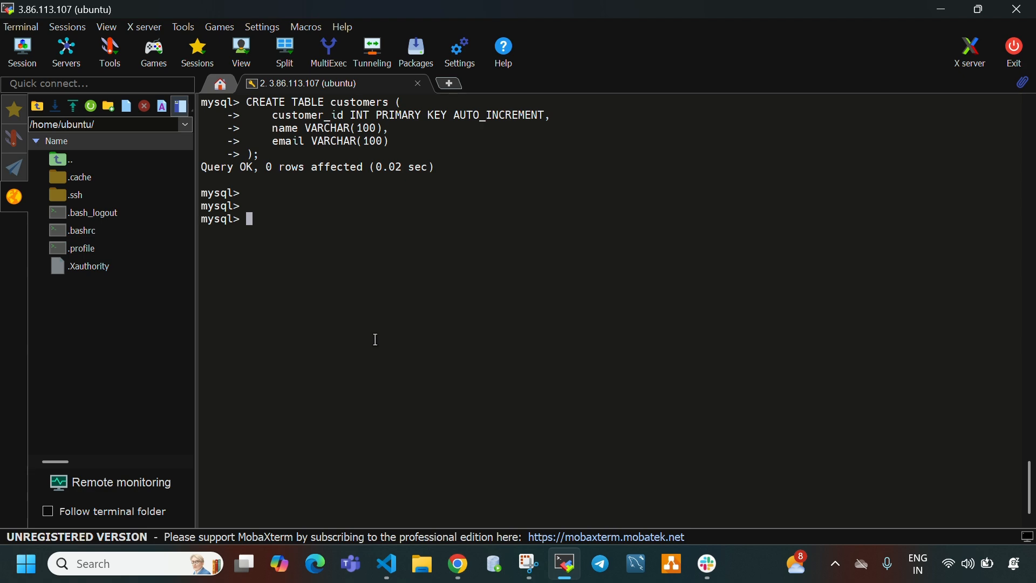
- List the tables in shopdb with show tables; and check for the customers table
click(564, 564)
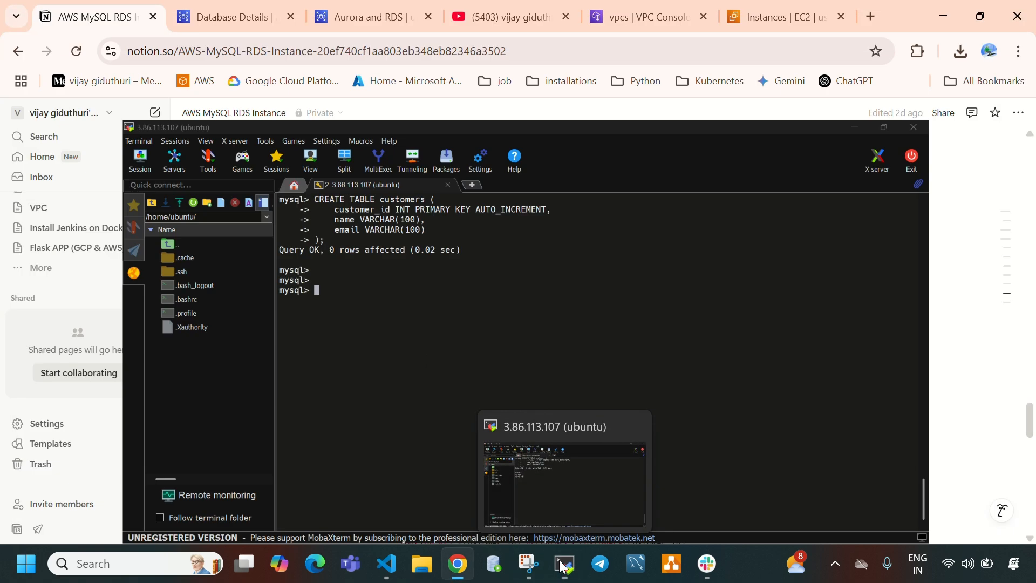
click(561, 564)
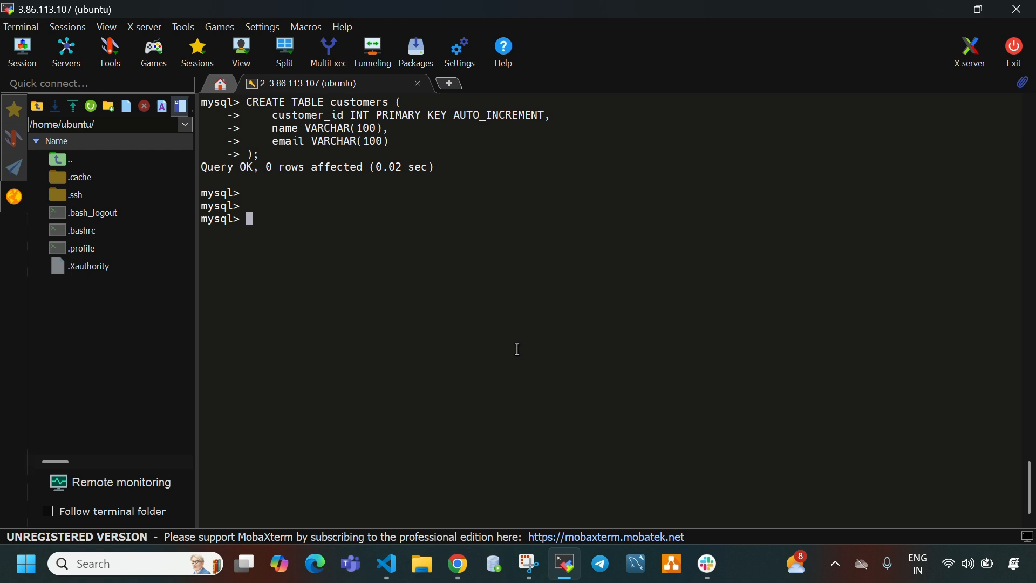
text(shoe tables;)
key(Return)
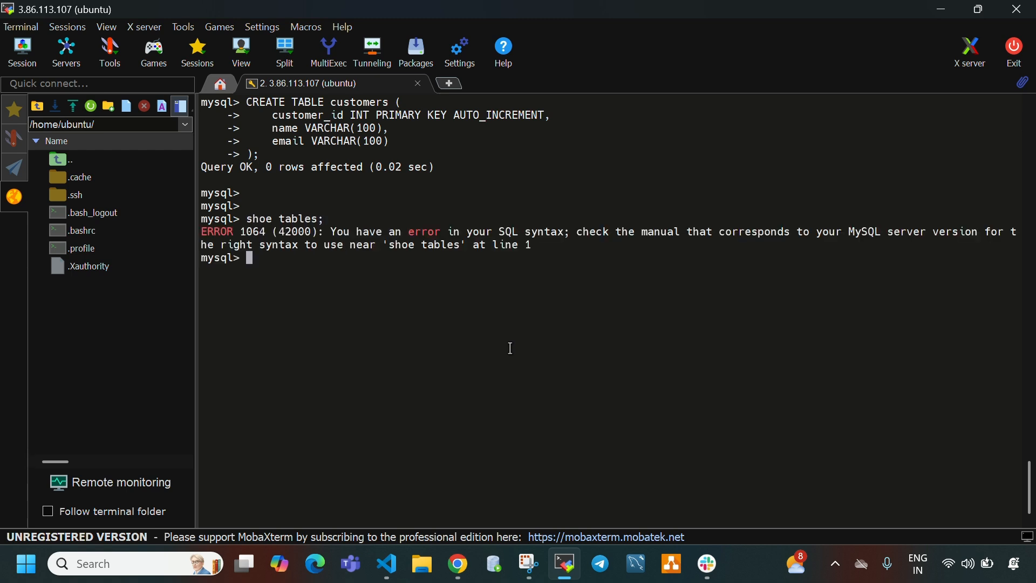
key(Up)
key(Left)
key(Left)
key(Left)
key(Left)
key(Left)
key(Left)
key(Left)
key(Left)
key(Return)
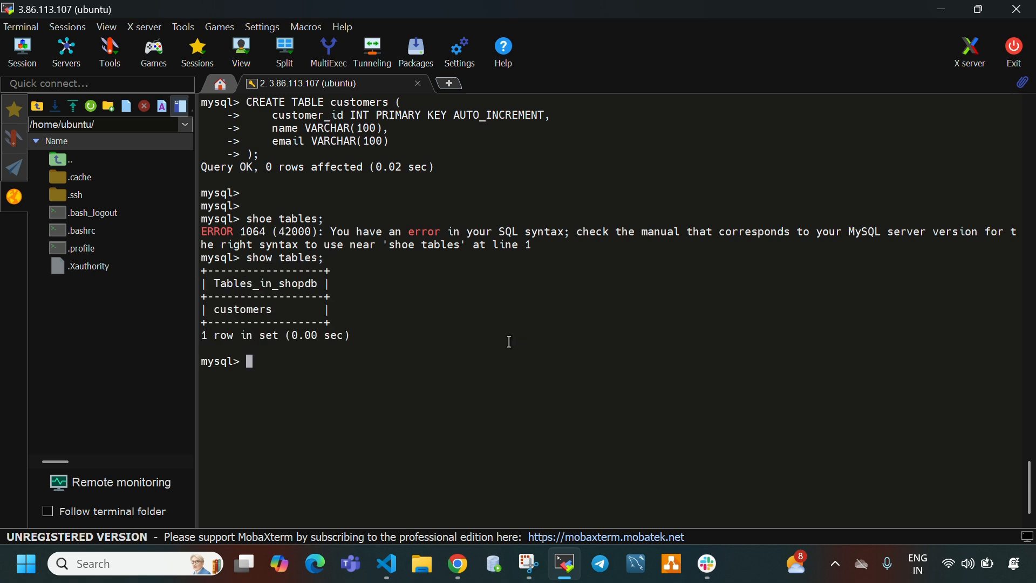
drag(213, 312, 272, 325)
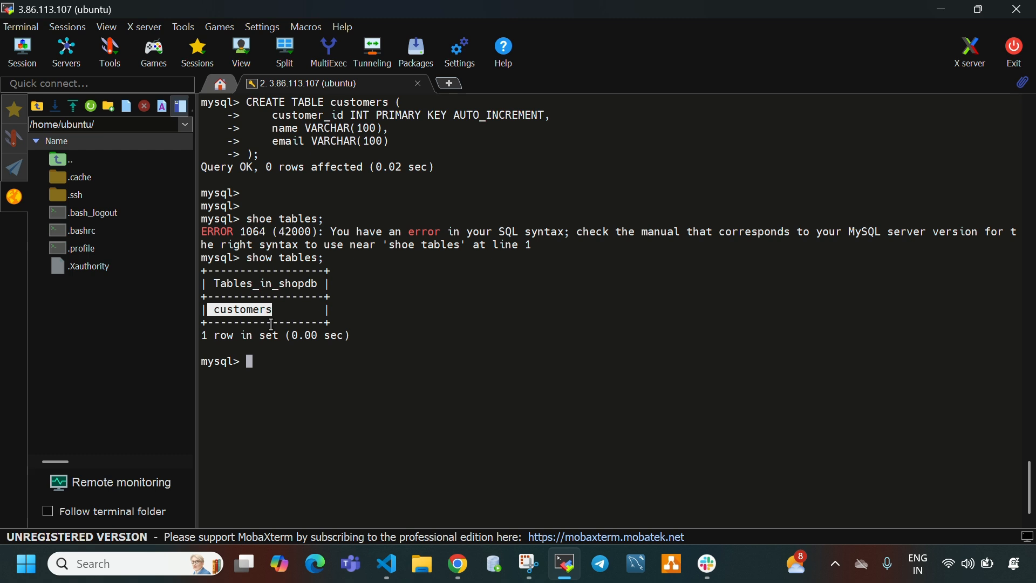
- Query all rows of the customers table with select * from customers;
click(280, 351)
text(select )
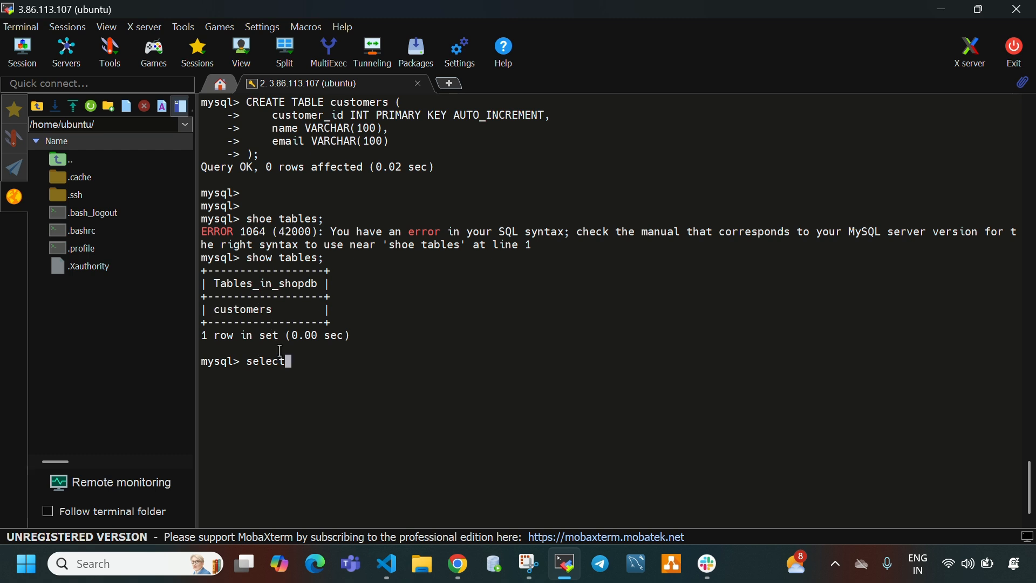
text(* from customers;)
key(Return)
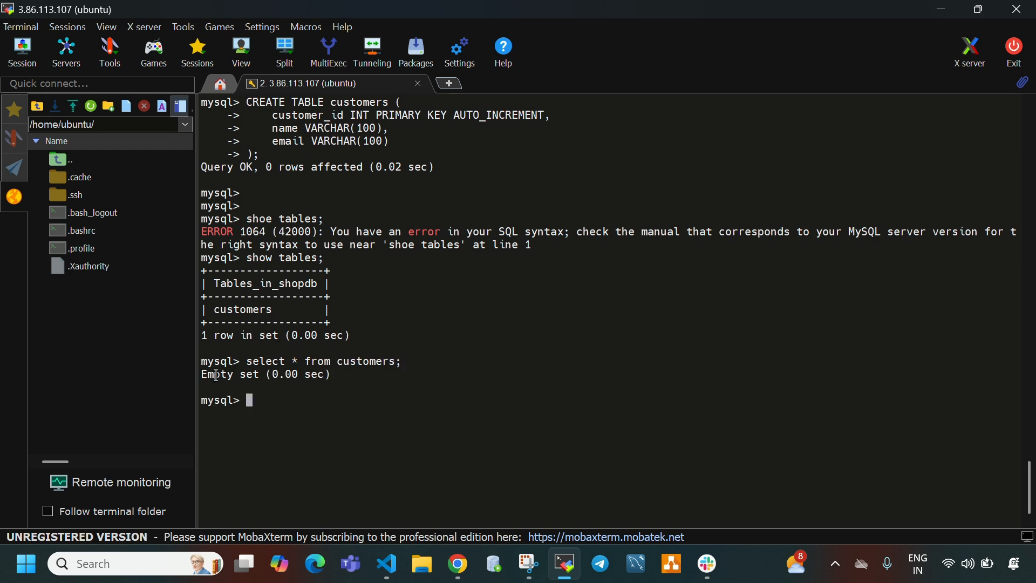
drag(216, 375, 261, 378)
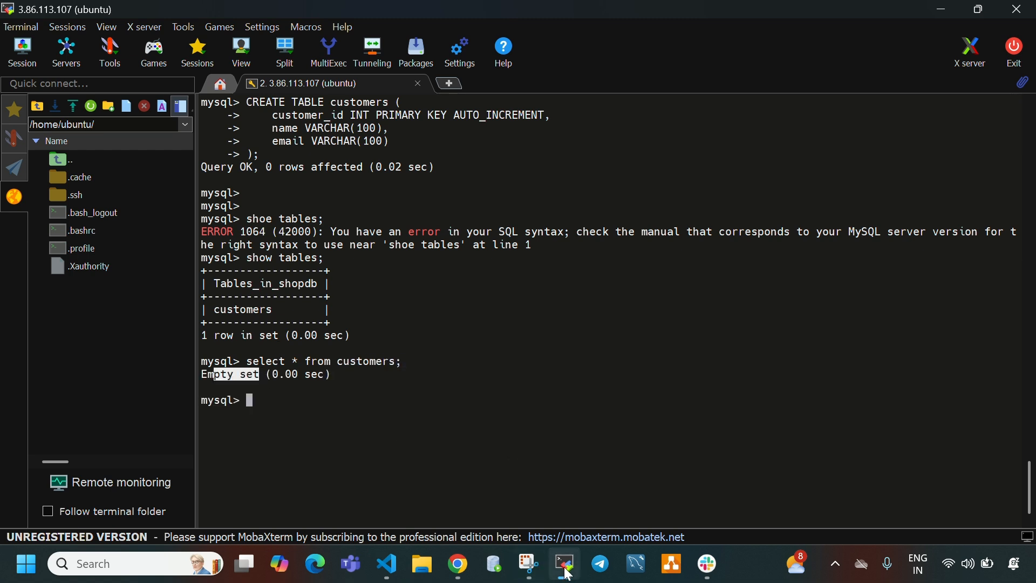
- Copy the CREATE TABLE orders statement from Step 4 of the Notion page and run it in the MobaXterm terminal
click(565, 563)
scroll(531, 333, down, 2)
scroll(532, 333, down, 1)
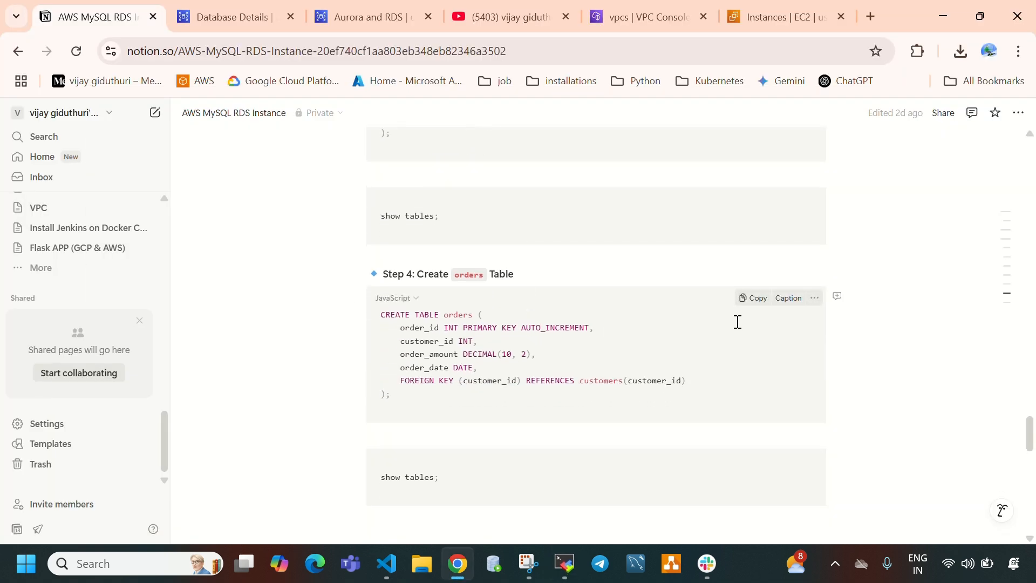
click(750, 300)
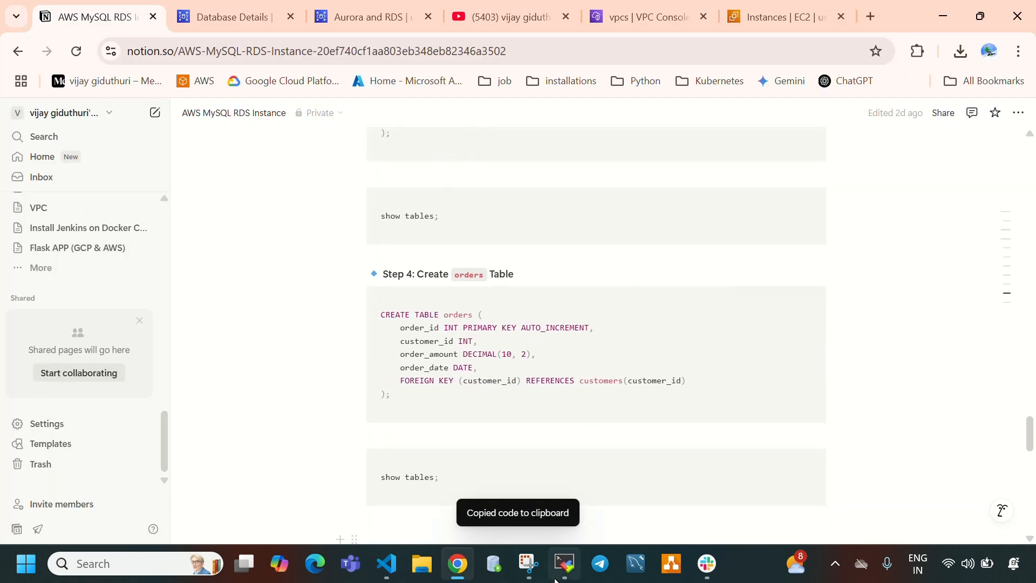
click(571, 565)
right_click(592, 227)
click(596, 125)
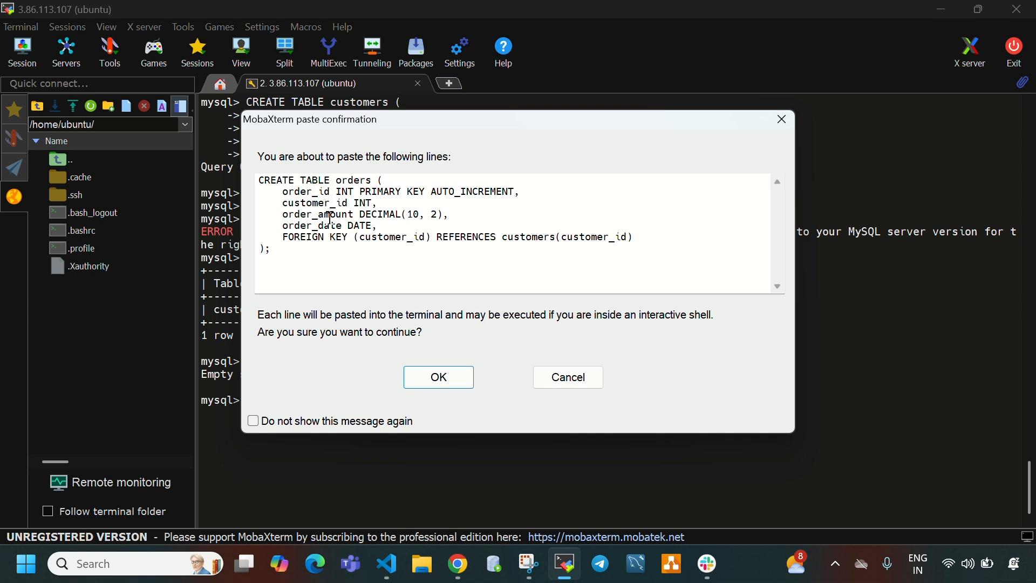
click(439, 377)
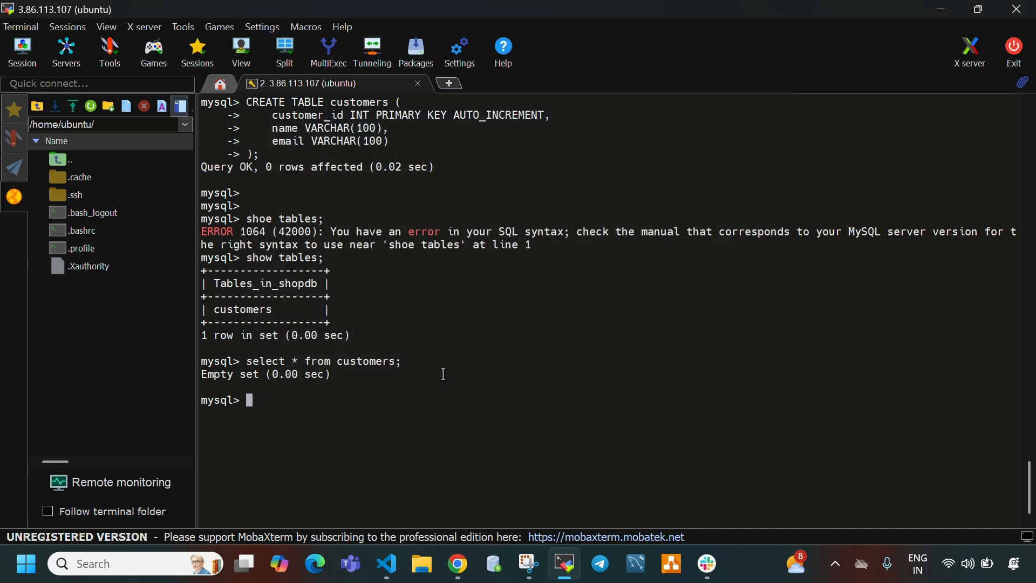
key(Return)
key(Return)
key(Return)
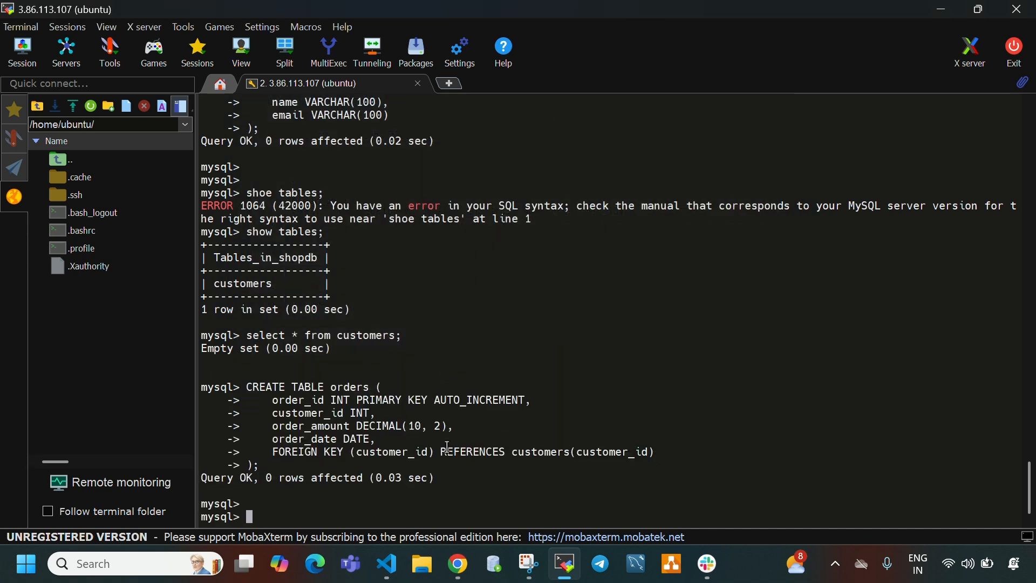
- Try to list the tables in the shopdb database
text(shi)
key(BackSpace)
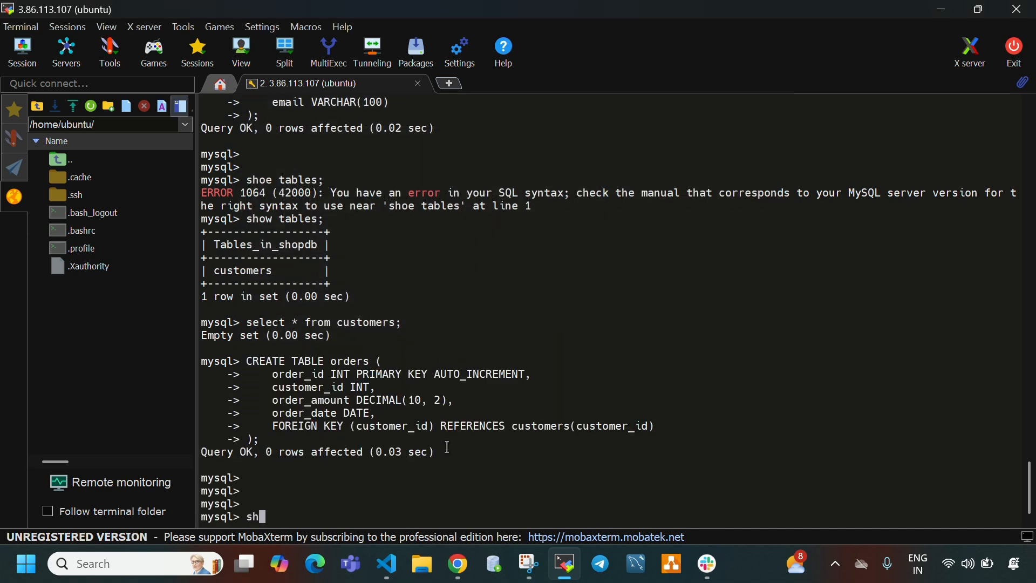
text(oe tables;)
key(Return)
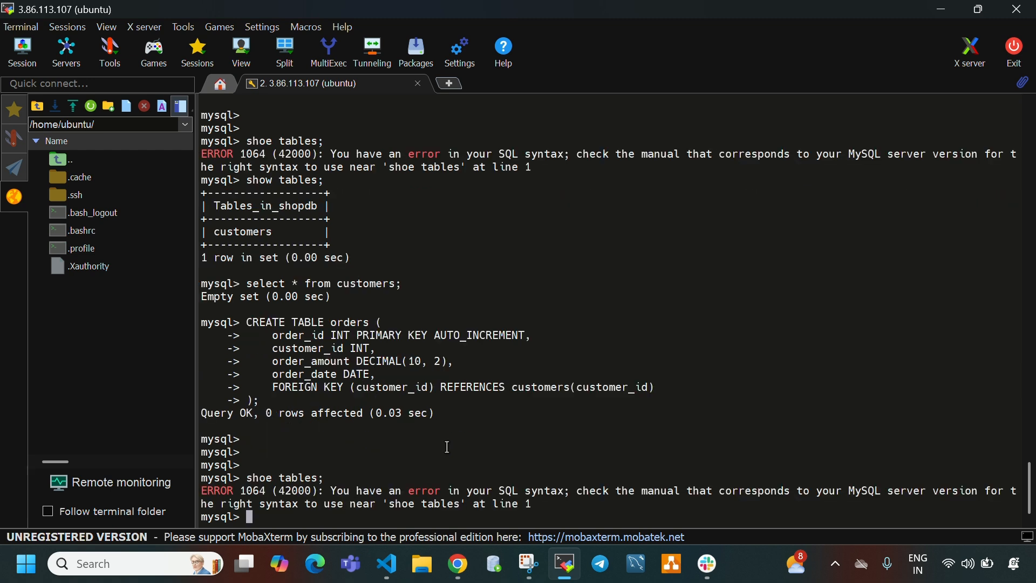
- List the shopdb tables with show tables; and check for both the customers and orders tables
key(Up)
key(Up)
key(Up)
key(Up)
key(Up)
key(Up)
key(Up)
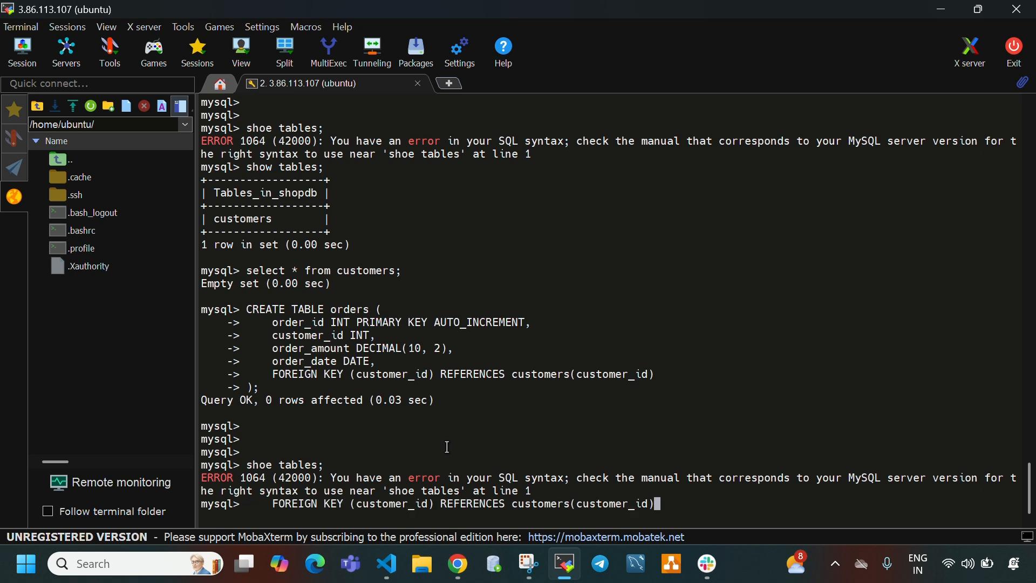
key(Up)
key(Up)
key(Up)
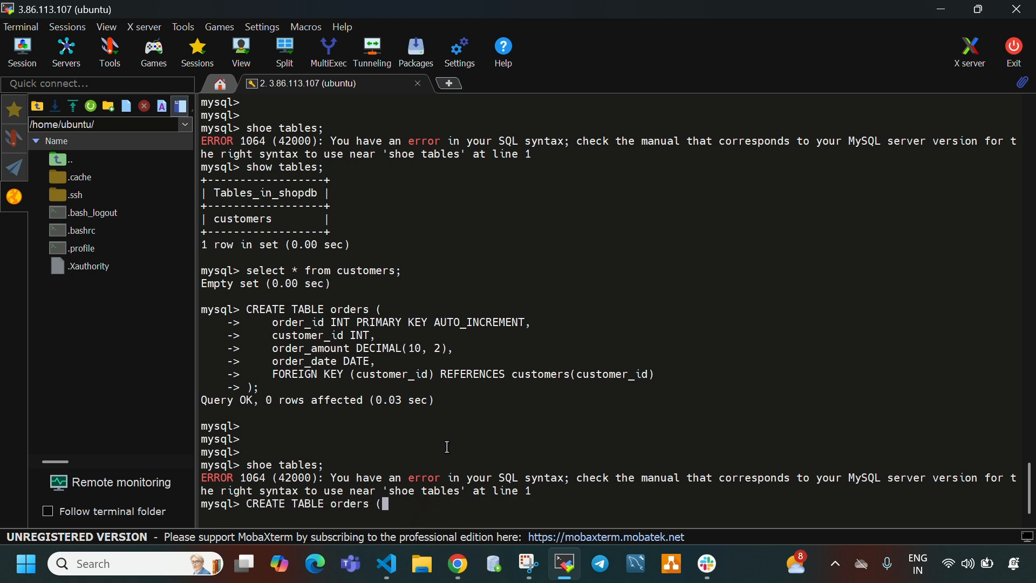
key(Return)
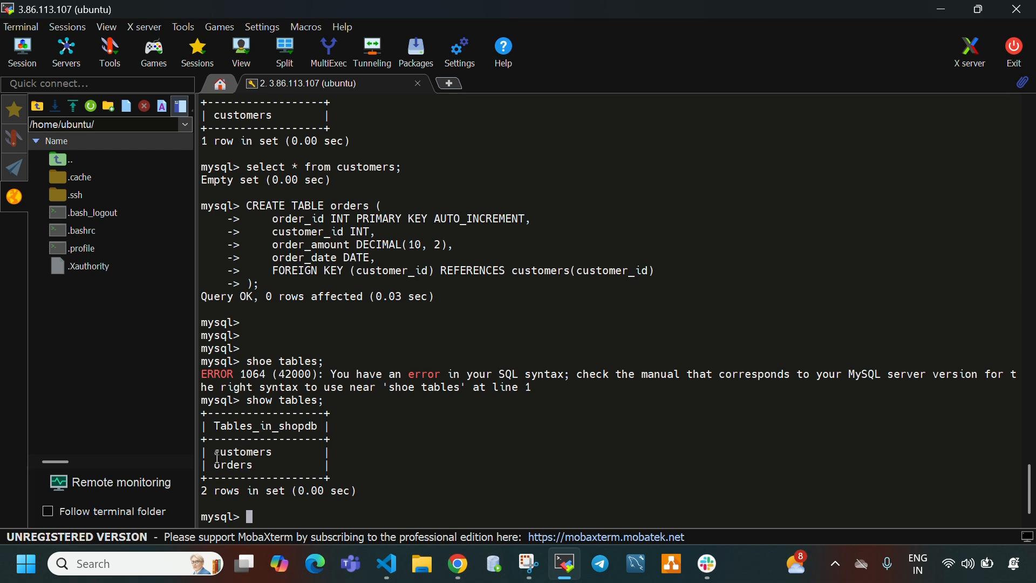
drag(217, 451, 277, 467)
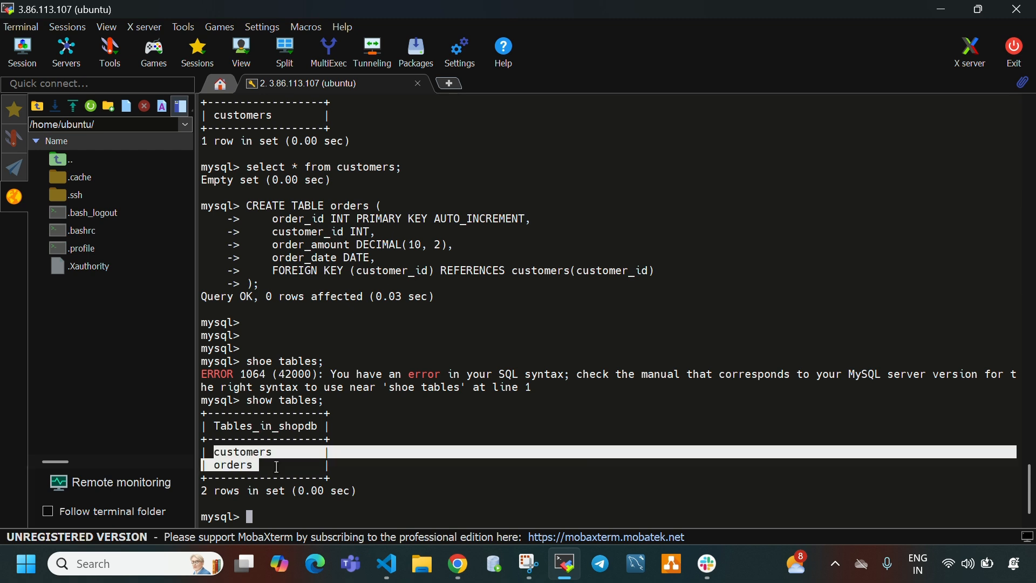
click(467, 502)
- Copy the INSERT INTO customers statement from Step 5 of the Notion page and run it in the MobaXterm terminal
click(568, 560)
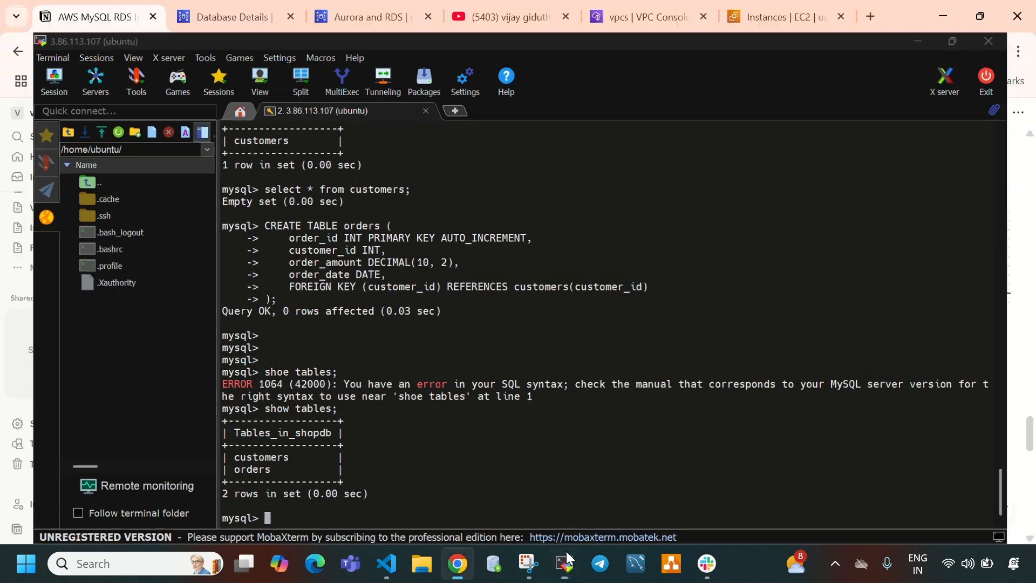
scroll(465, 399, down, 4)
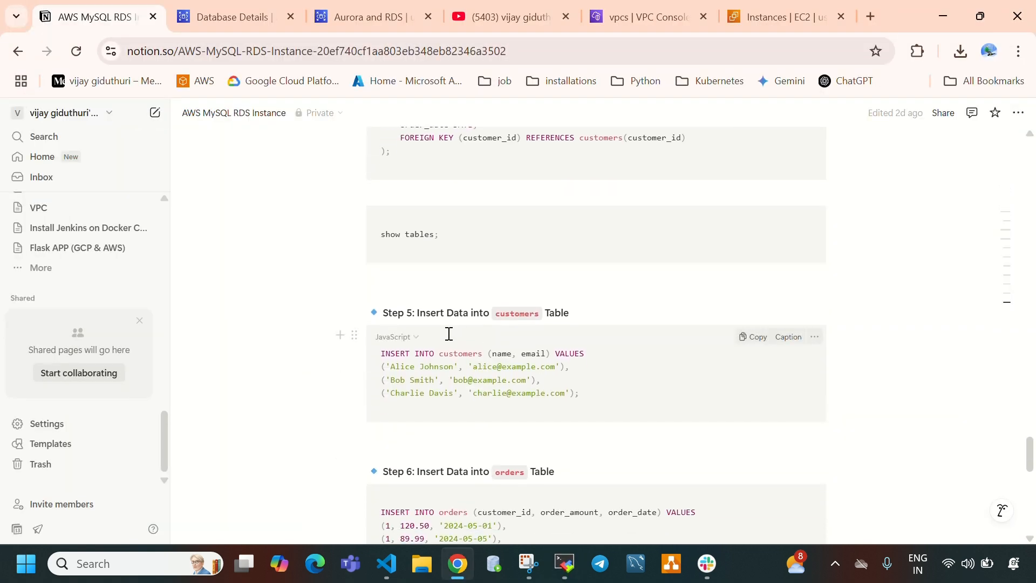
click(754, 337)
click(565, 564)
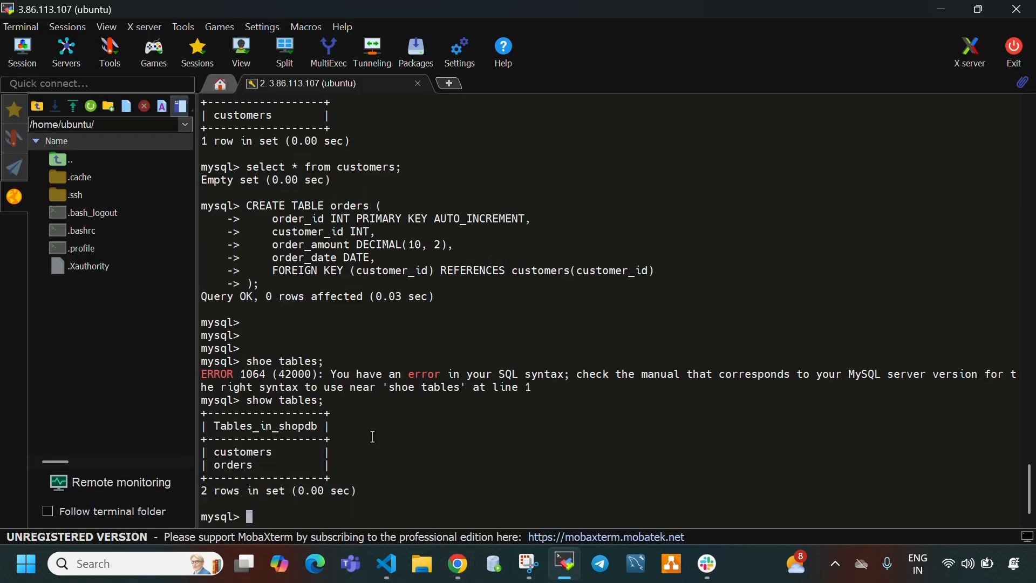
right_click(399, 490)
click(475, 186)
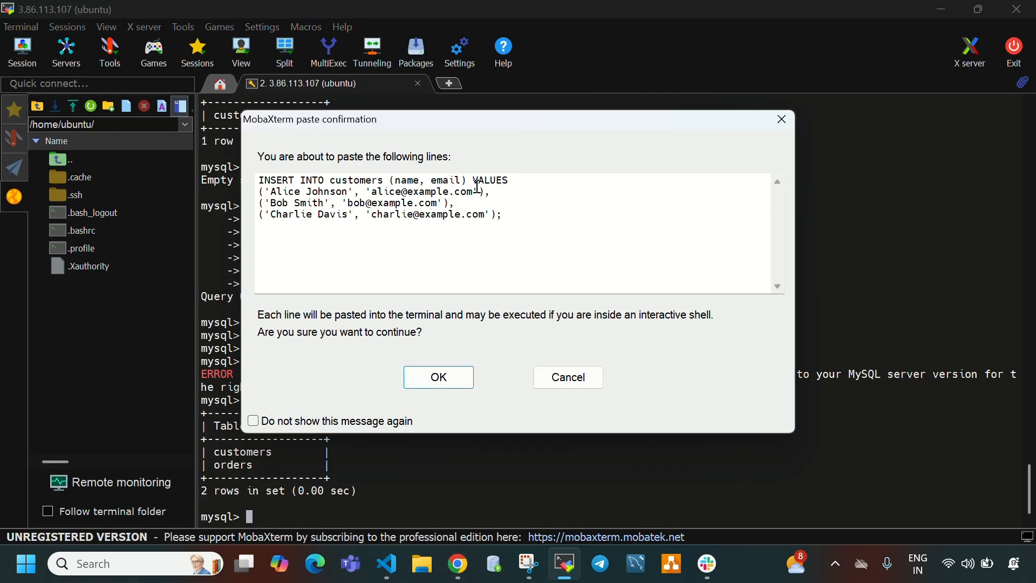
click(414, 385)
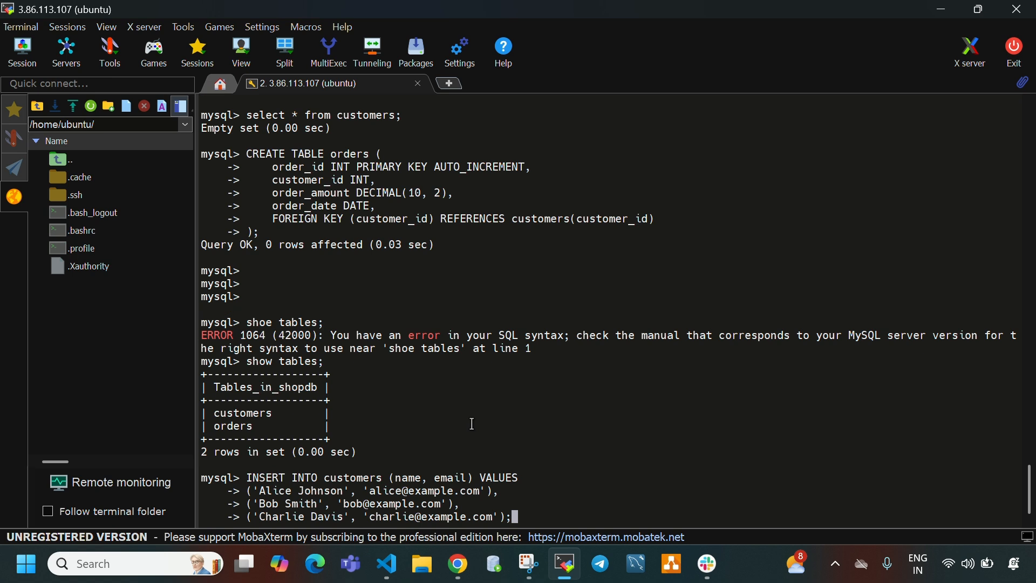
key(Return)
key(Return)
key(Return)
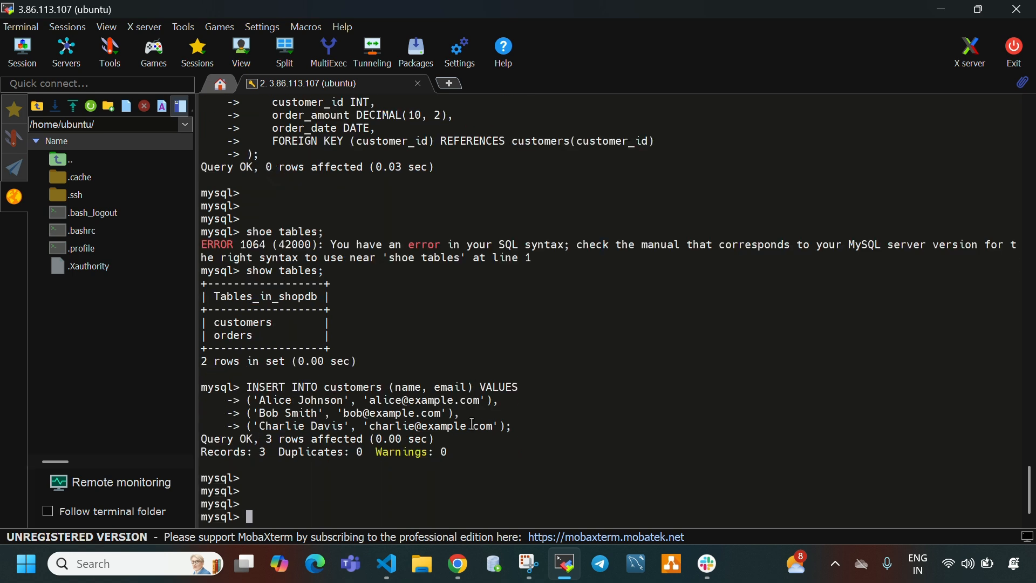
- Query the customers table with select * from customers; and check the inserted rows
text(select * from customers;)
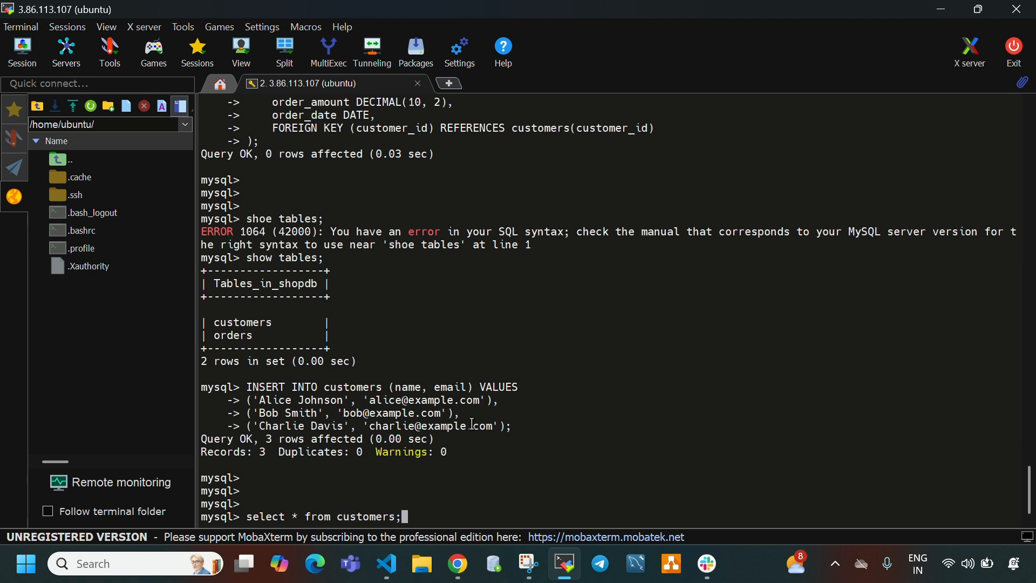
key(Return)
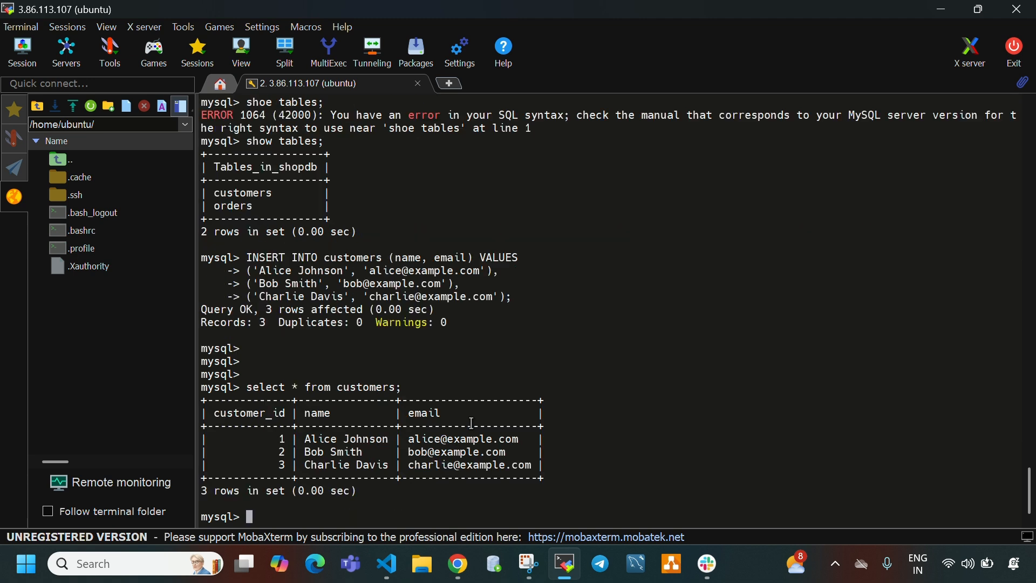
drag(214, 419, 529, 475)
click(558, 509)
- Copy the INSERT INTO orders statement from Step 6 of the Notion page and run it in the MobaXterm terminal
click(458, 563)
scroll(619, 323, down, 5)
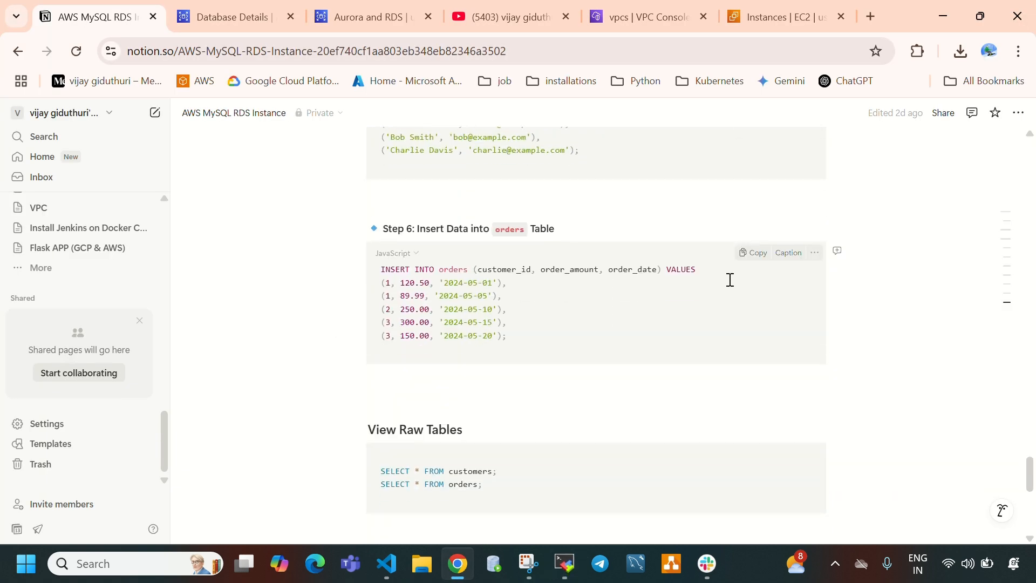
click(747, 254)
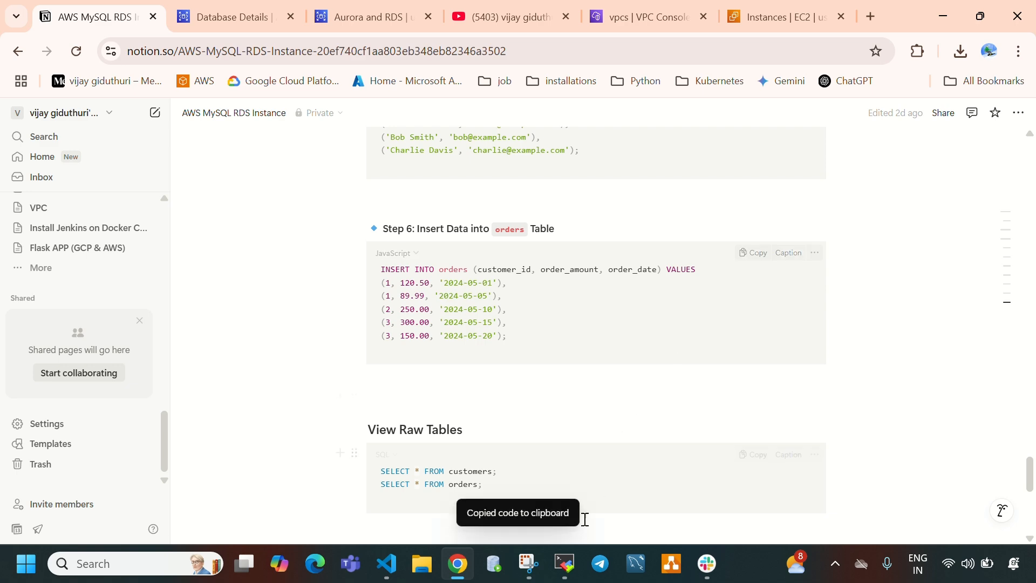
click(565, 564)
right_click(616, 440)
click(676, 126)
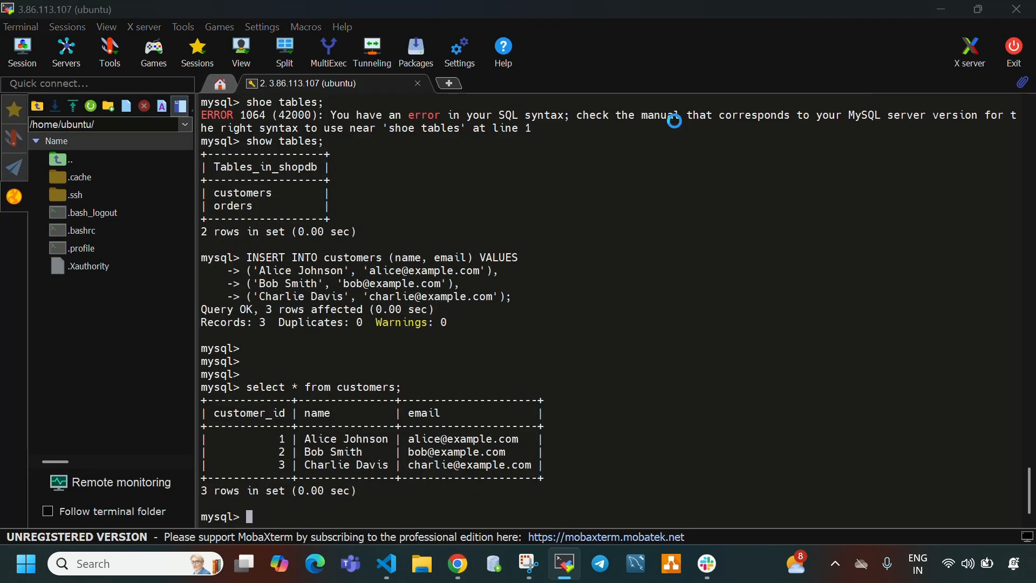
key(Return)
key(Return)
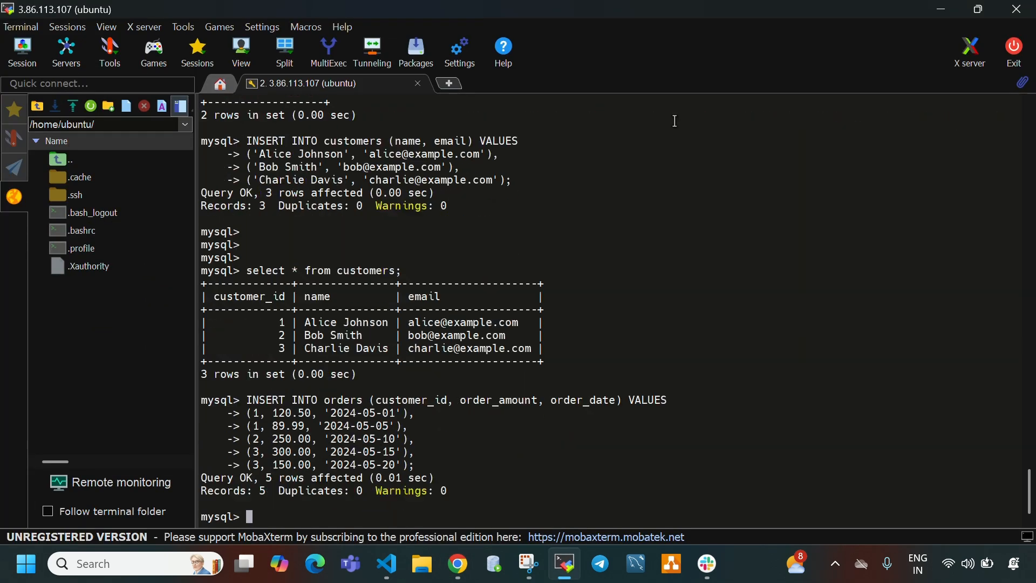
key(Return)
key(Return)
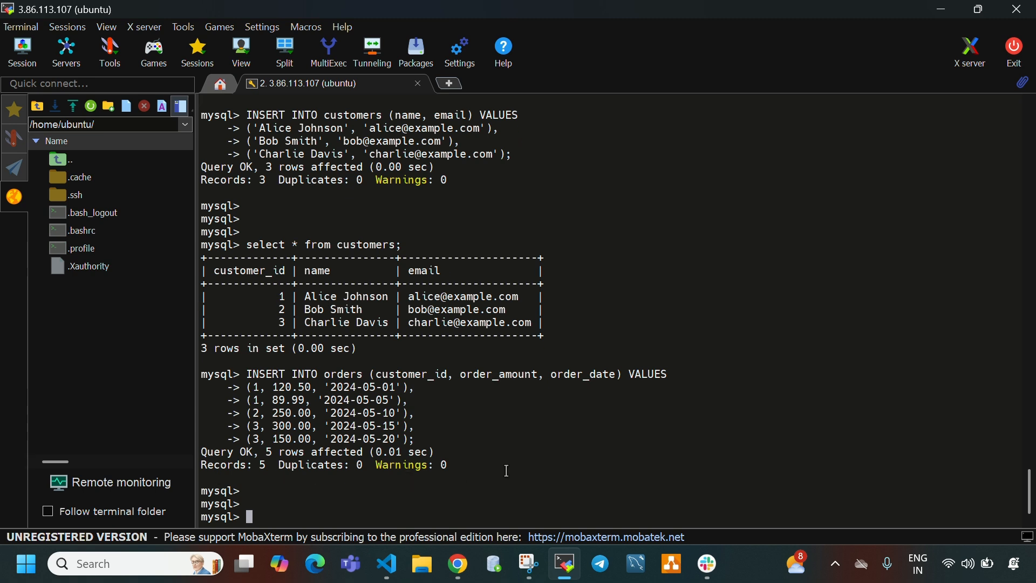
- Query the orders table with select * from orders; and check the inserted rows
text(select * from orders;)
key(Return)
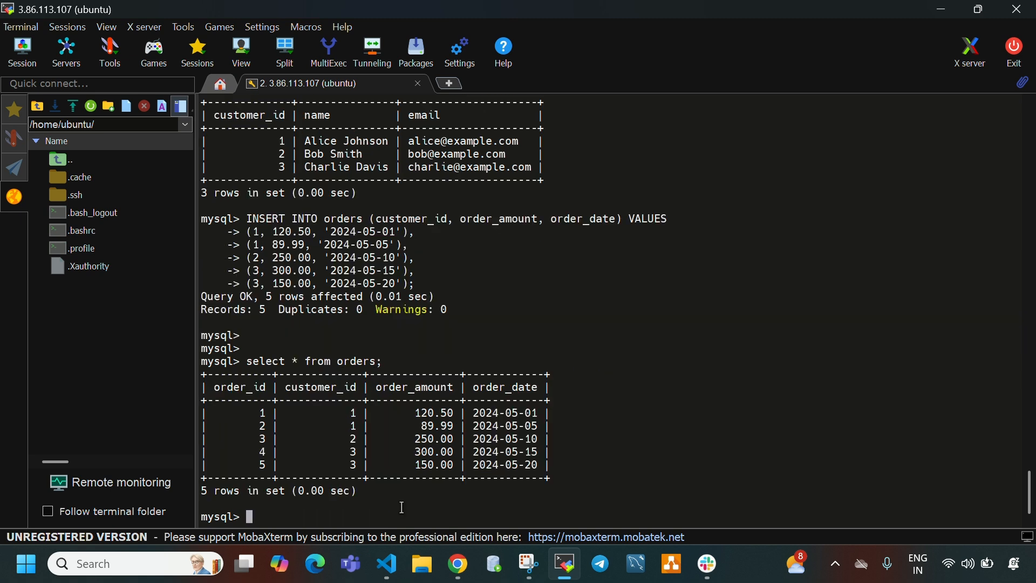
drag(232, 415, 551, 469)
- Copy the Step 7 GROUP BY query from Notion, run it in MobaXterm, and review each customer's total orders and total spent
click(566, 563)
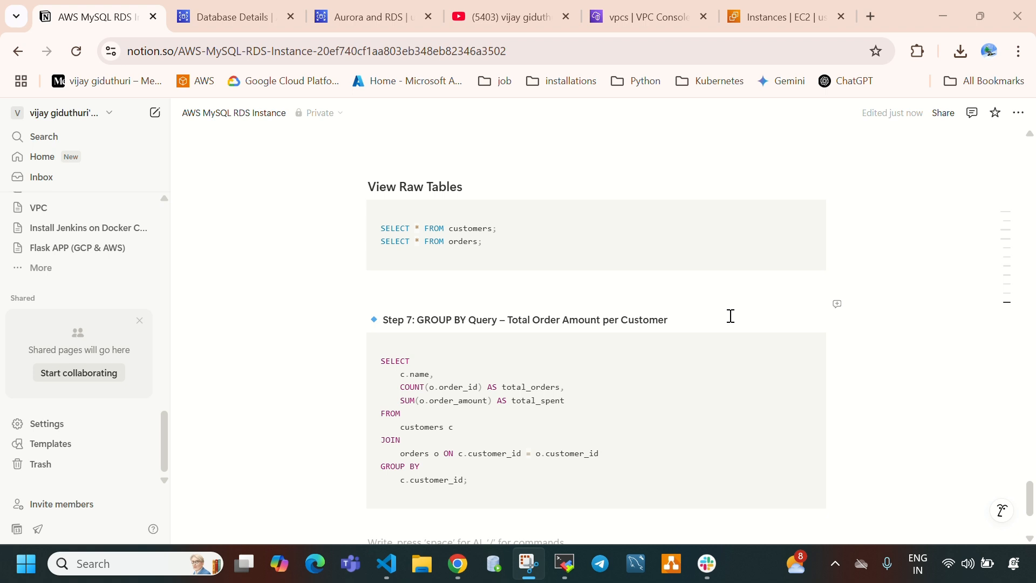
click(745, 348)
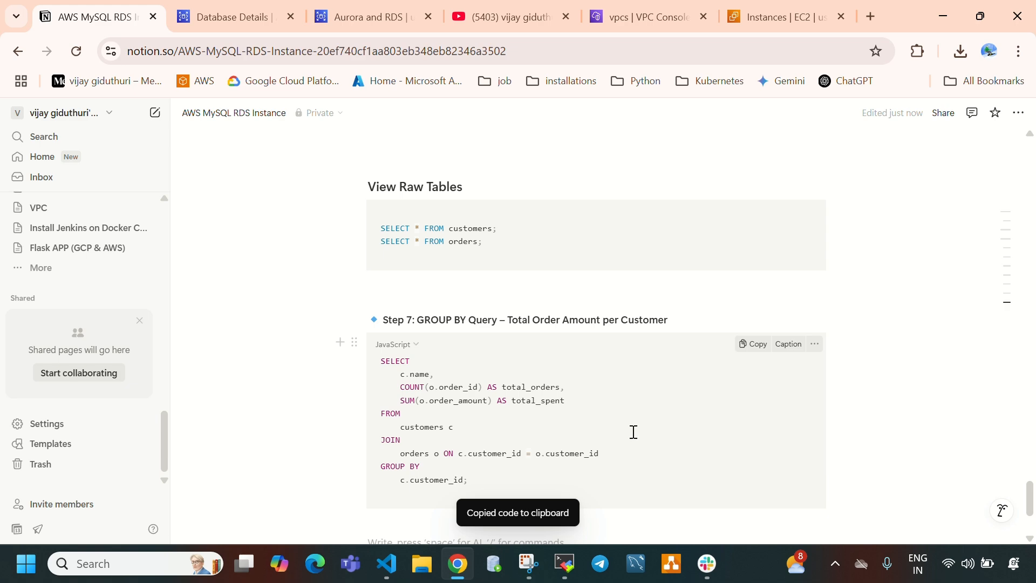
click(565, 564)
right_click(593, 449)
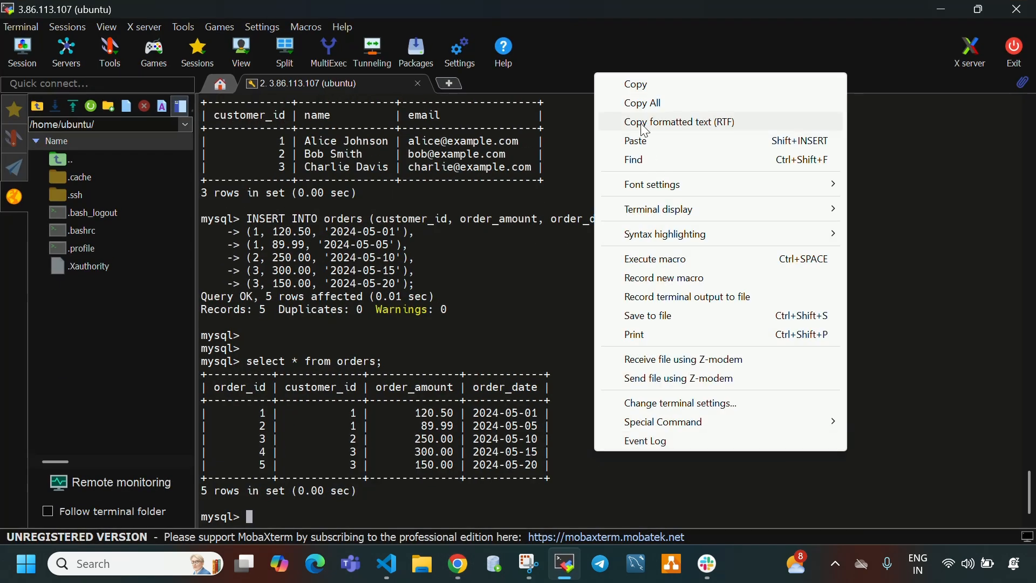
click(639, 139)
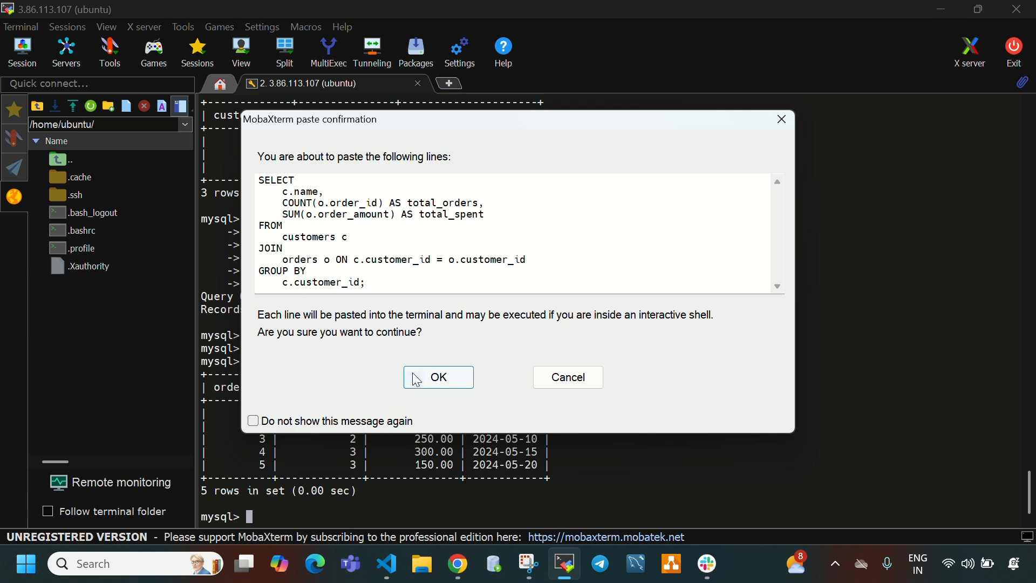
click(417, 380)
key(Return)
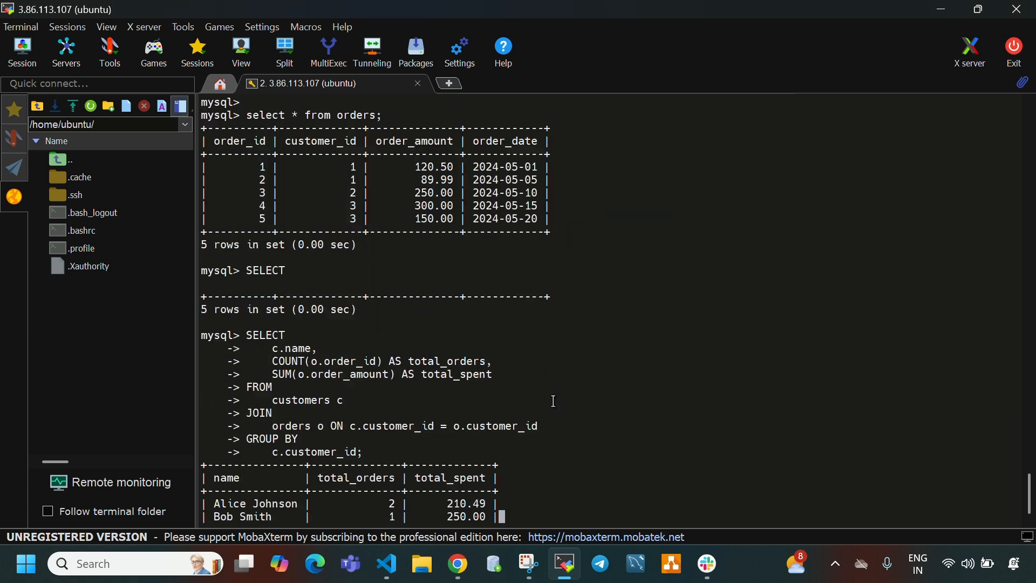
drag(221, 411, 497, 467)
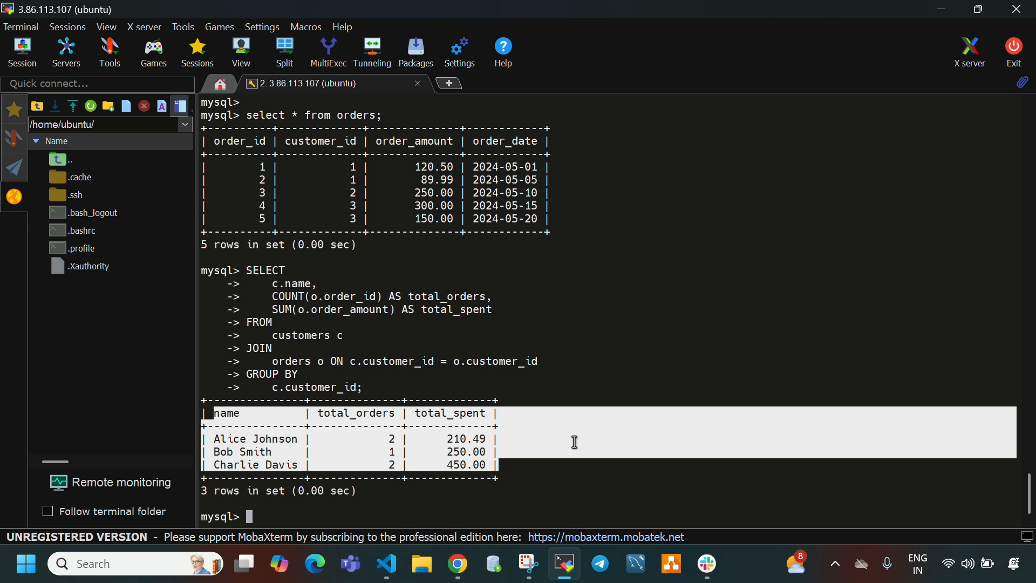
- Exit the MySQL client and clear the terminal at the server's root prompt
text(exit)
key(Return)
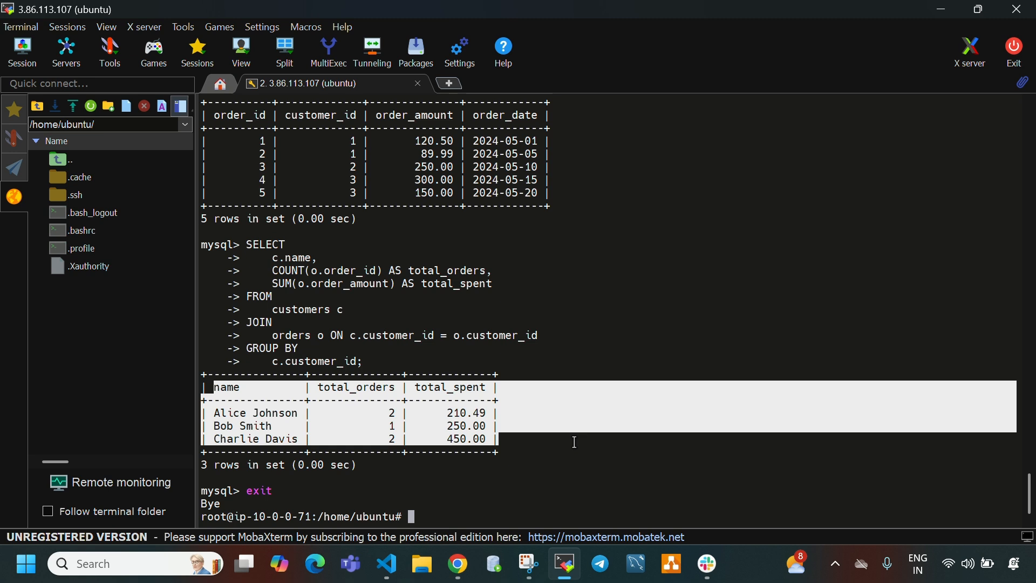
key(ctrl+l)
key(Return)
key(Return)
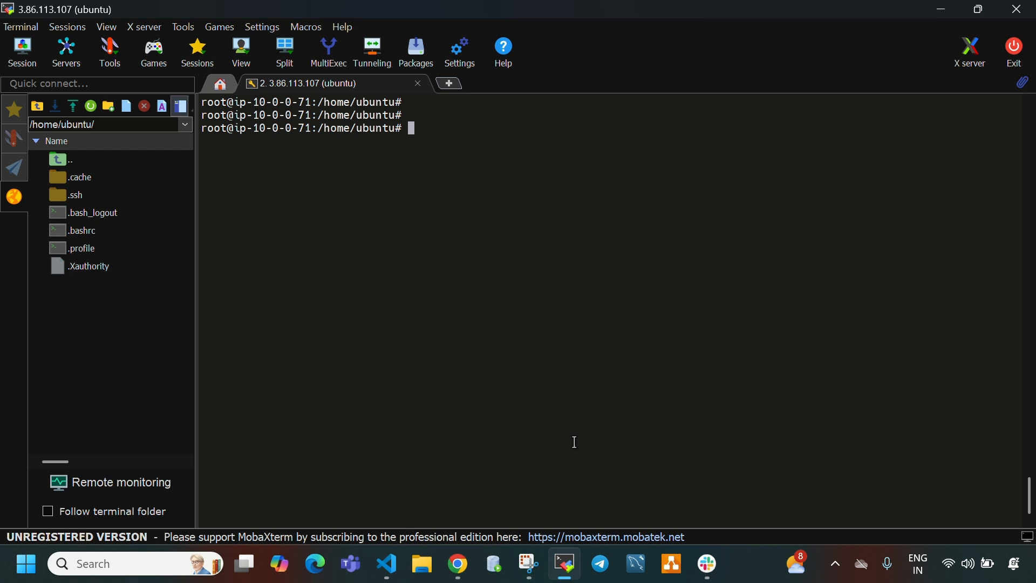
- Recall the mysql connection command in the terminal, then copy the my-mysql-db endpoint from its RDS connectivity details in Chrome
key(Up)
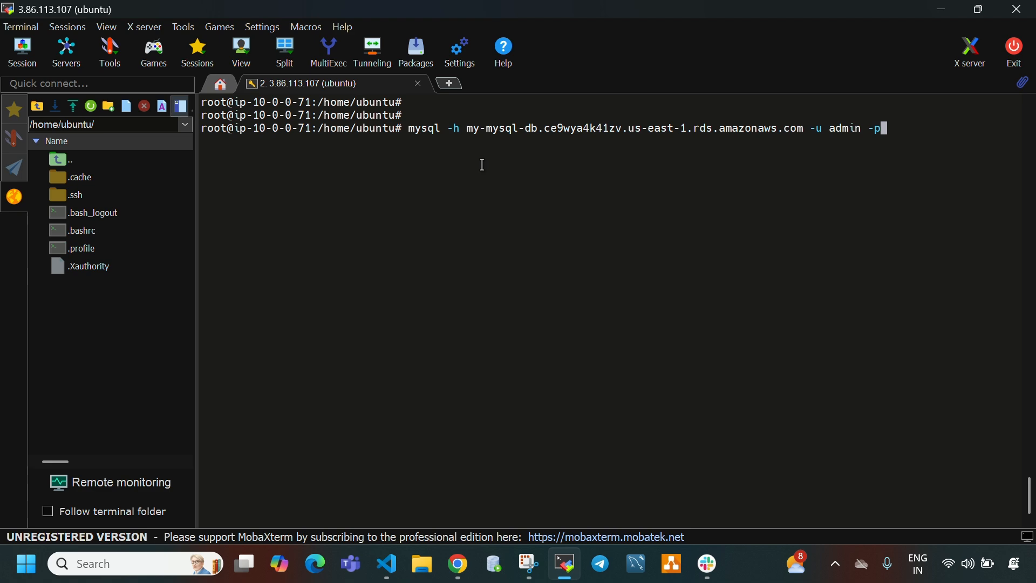
drag(467, 129, 802, 130)
click(459, 564)
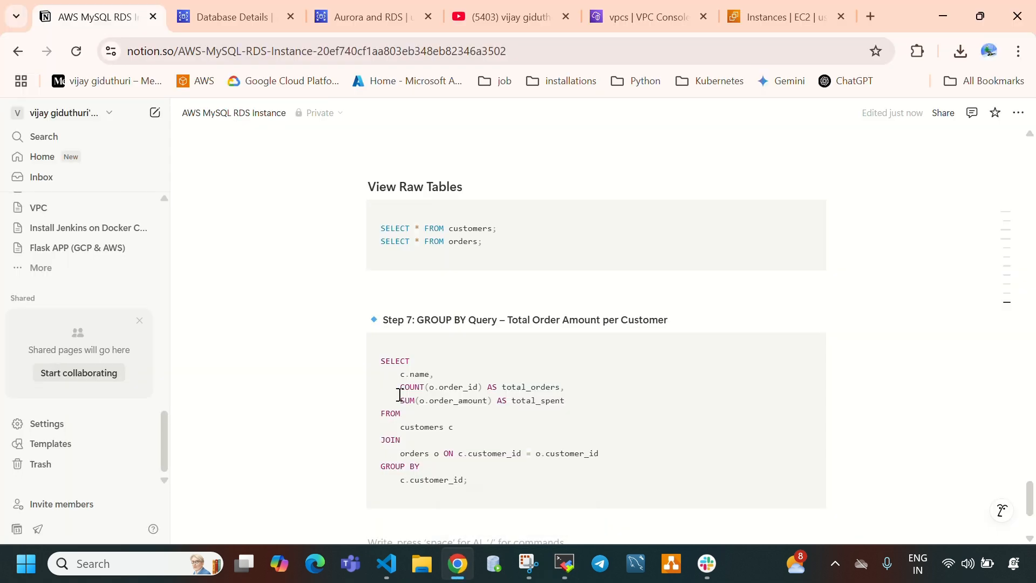
click(217, 17)
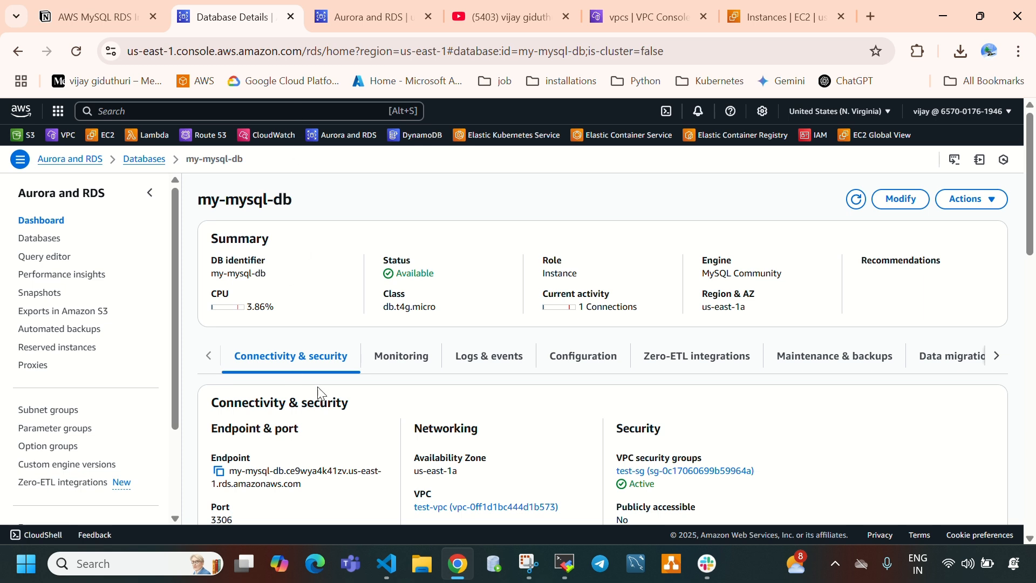
scroll(313, 398, down, 1)
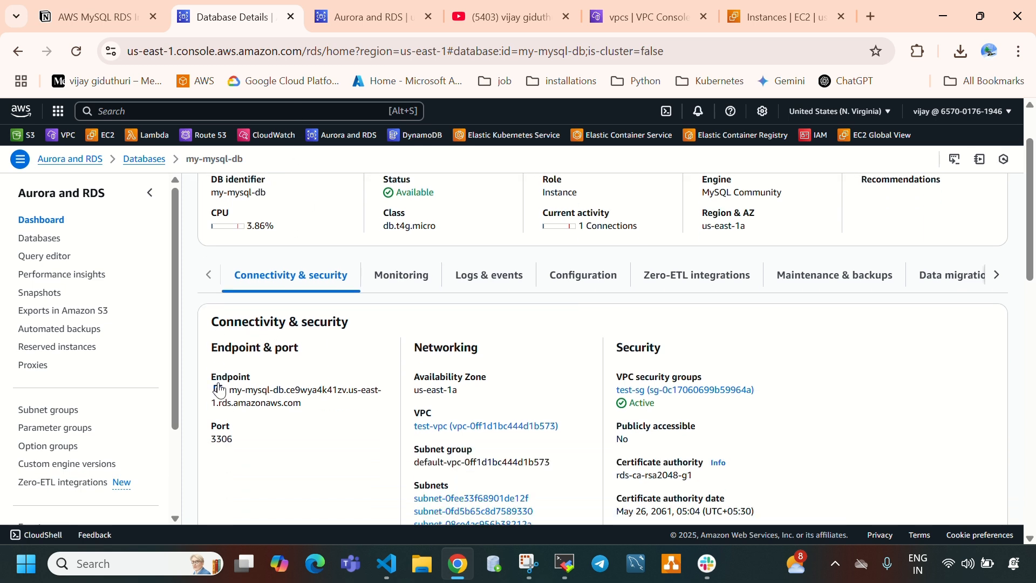
drag(216, 376, 251, 378)
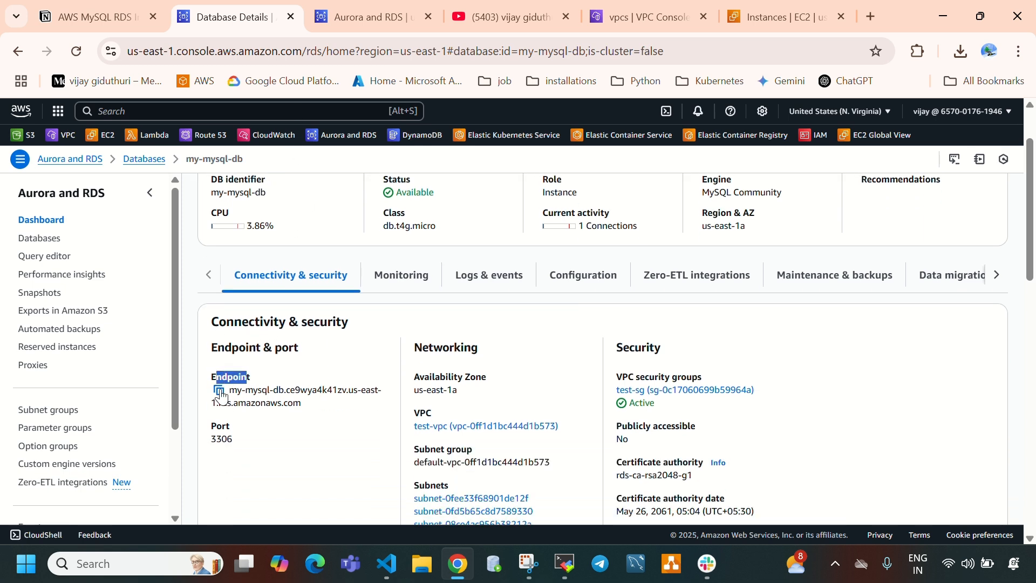
click(219, 390)
- Switch to MobaXterm and examine the host endpoint and the admin user name in the recalled mysql command
click(566, 564)
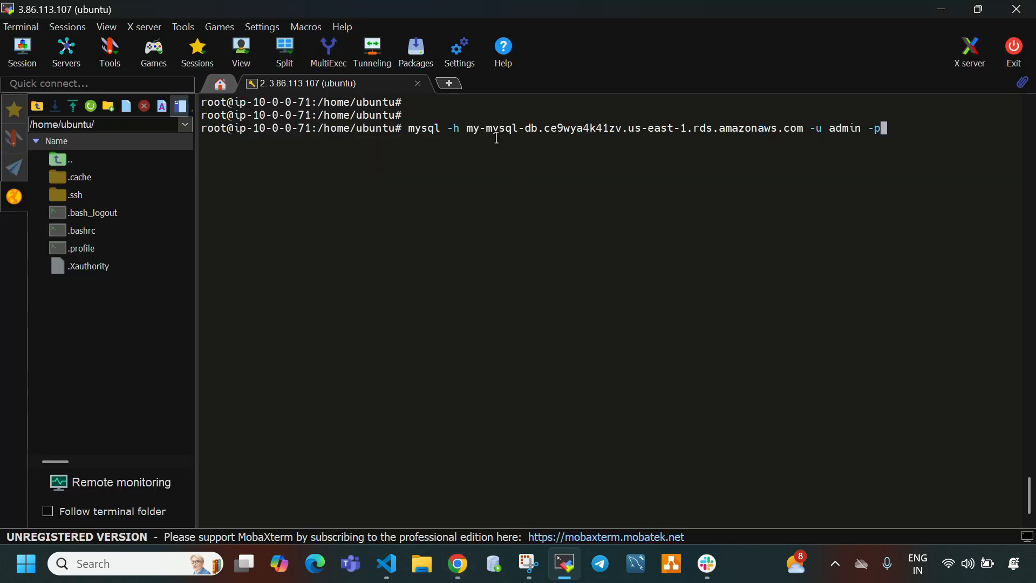
drag(468, 128, 811, 130)
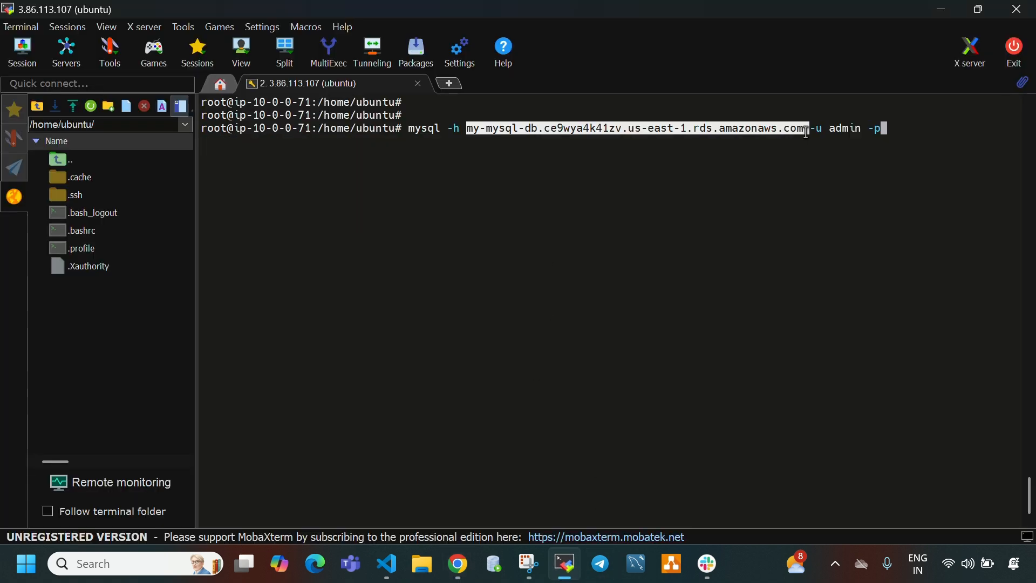
double_click(839, 130)
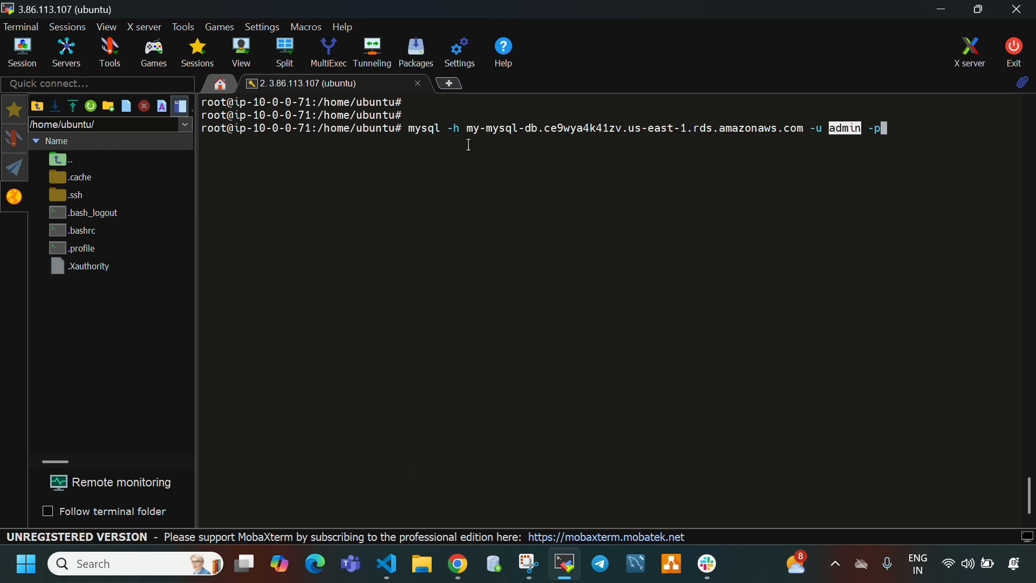
drag(469, 127, 808, 130)
- Switch to Chrome and examine the MYSQL/Aurora inbound rule and its port range in the db-jump-server's security group
click(449, 574)
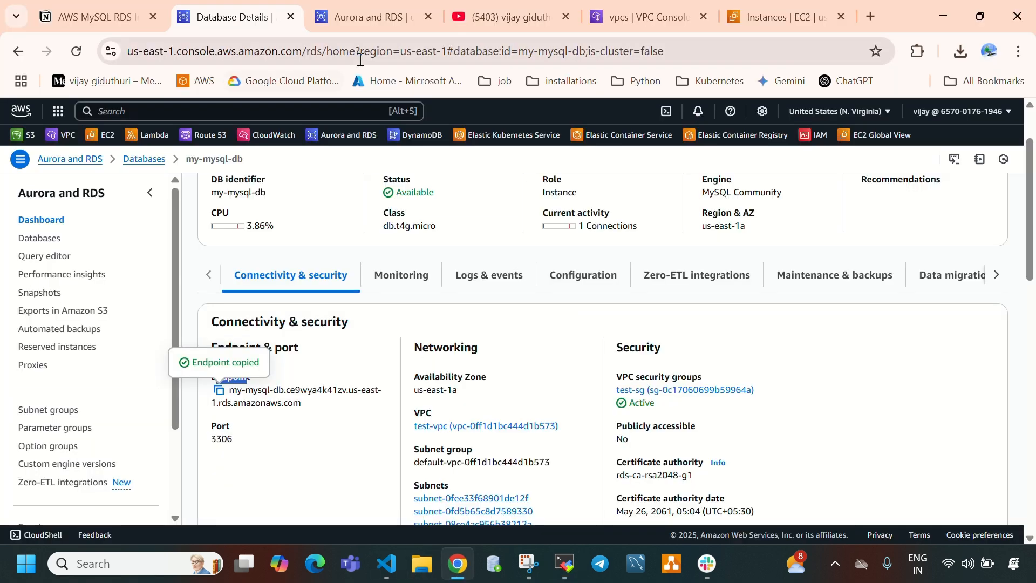
click(744, 26)
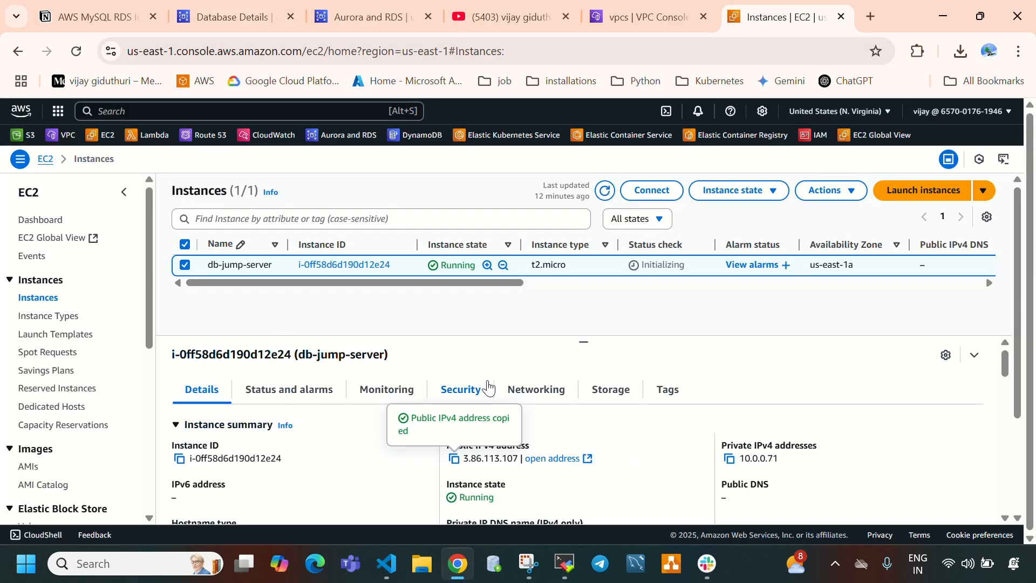
click(461, 390)
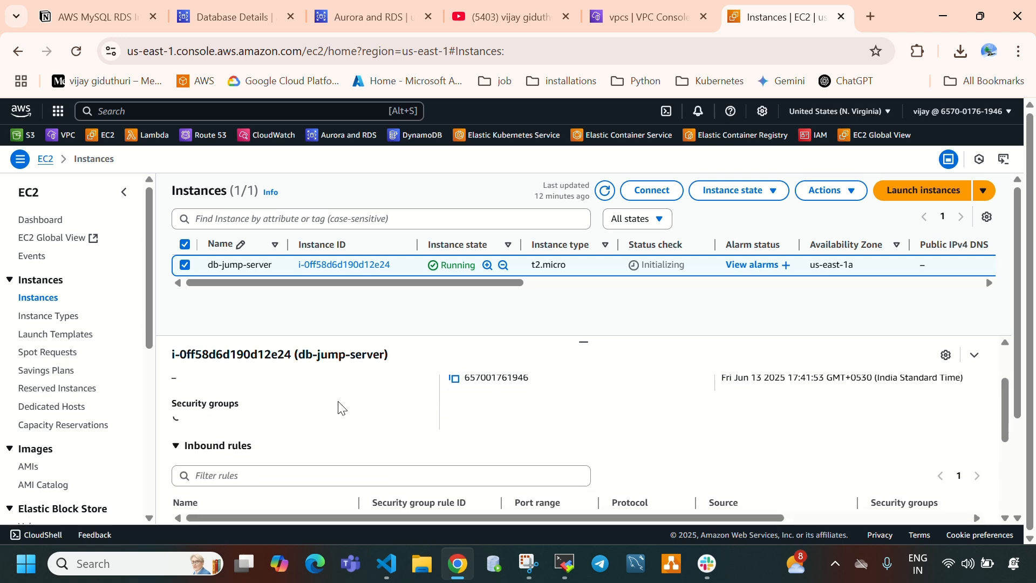
click(222, 430)
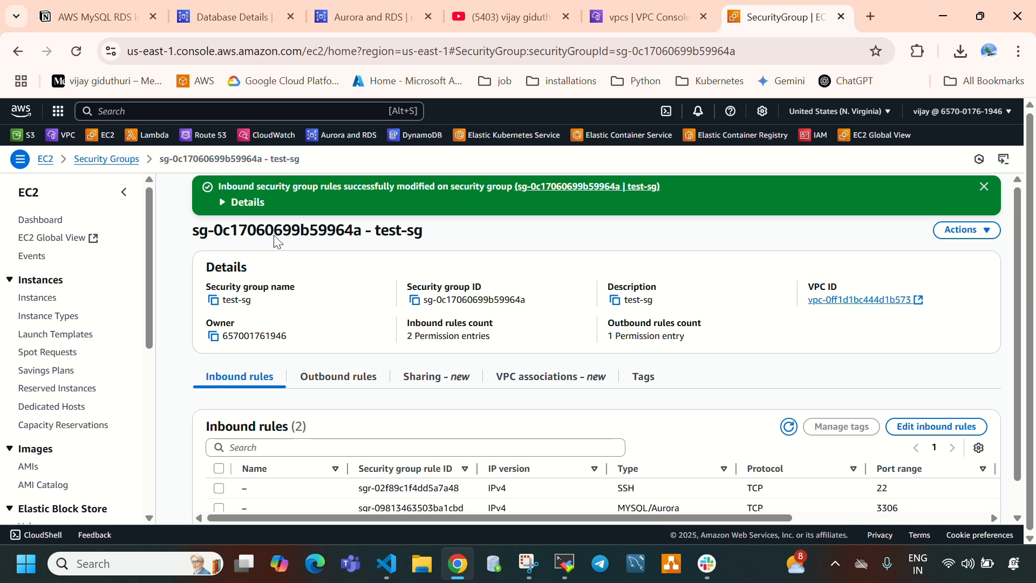
scroll(591, 489, down, 1)
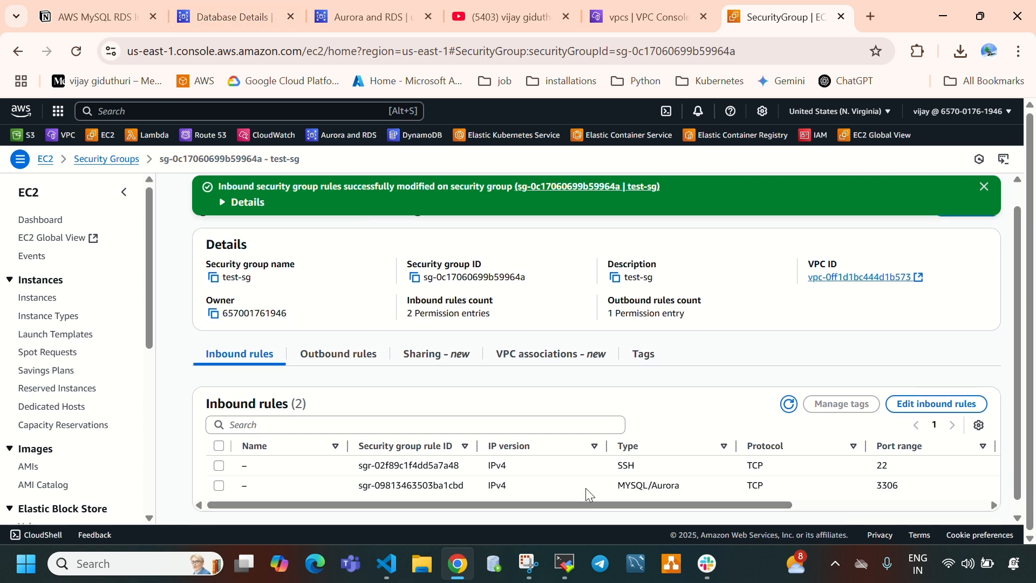
triple_click(615, 475)
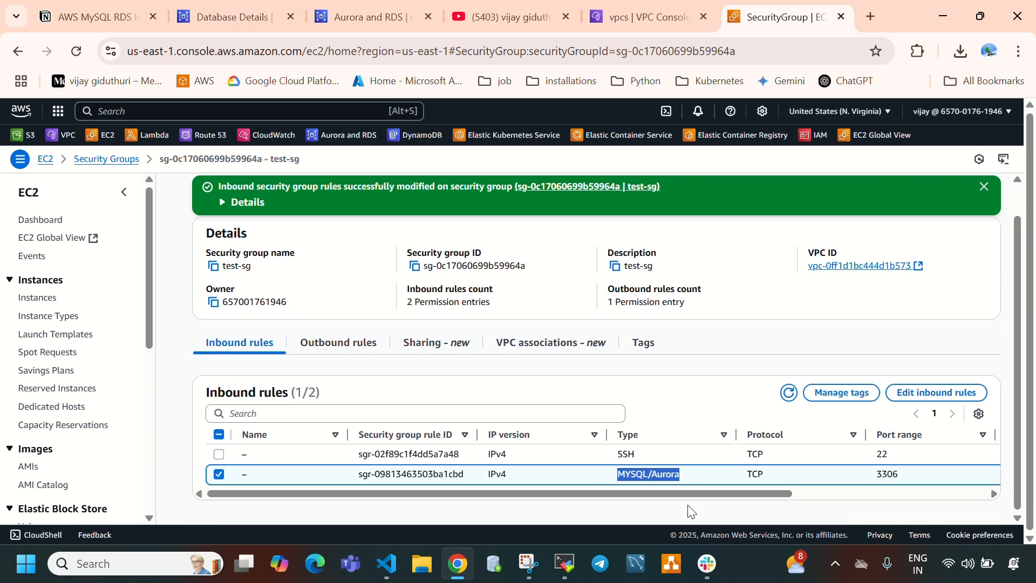
drag(710, 495, 653, 486)
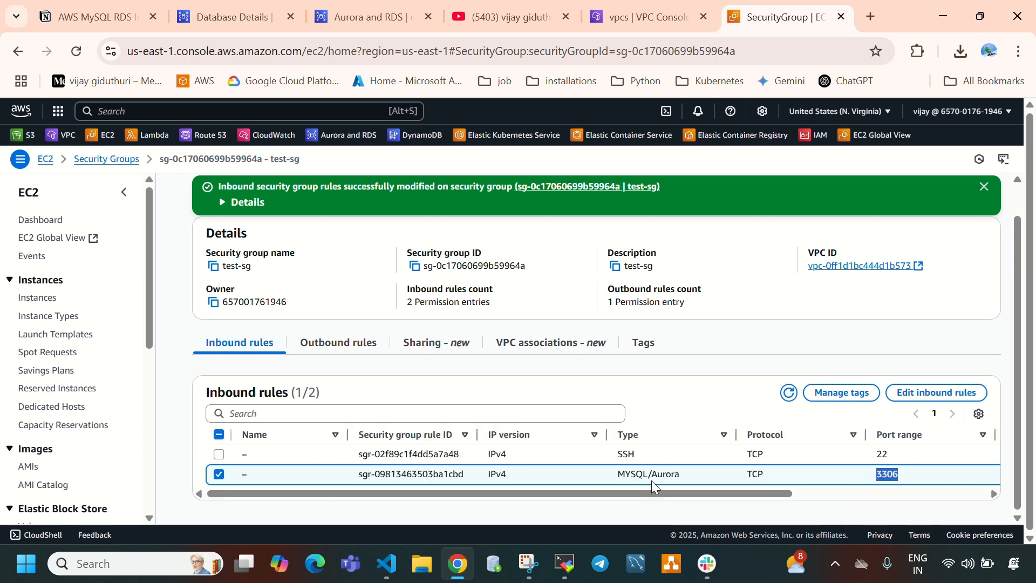
- Run mysql -h my-mysql-db.ce9wya4k41zv.us-east-1.rds.amazonaws.com -u admin -p in MobaXterm and select the database password in the VS Code note
click(565, 563)
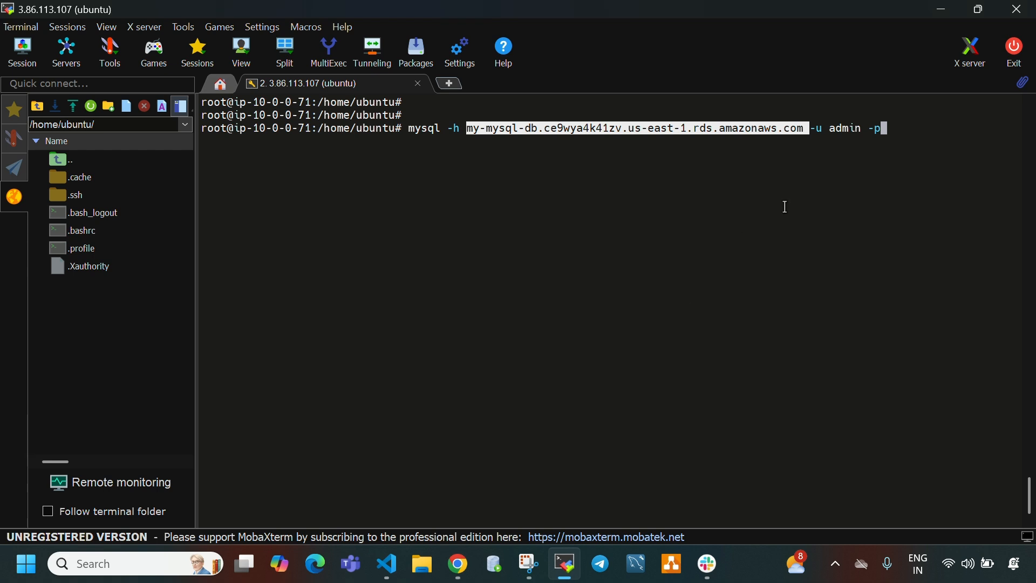
click(914, 134)
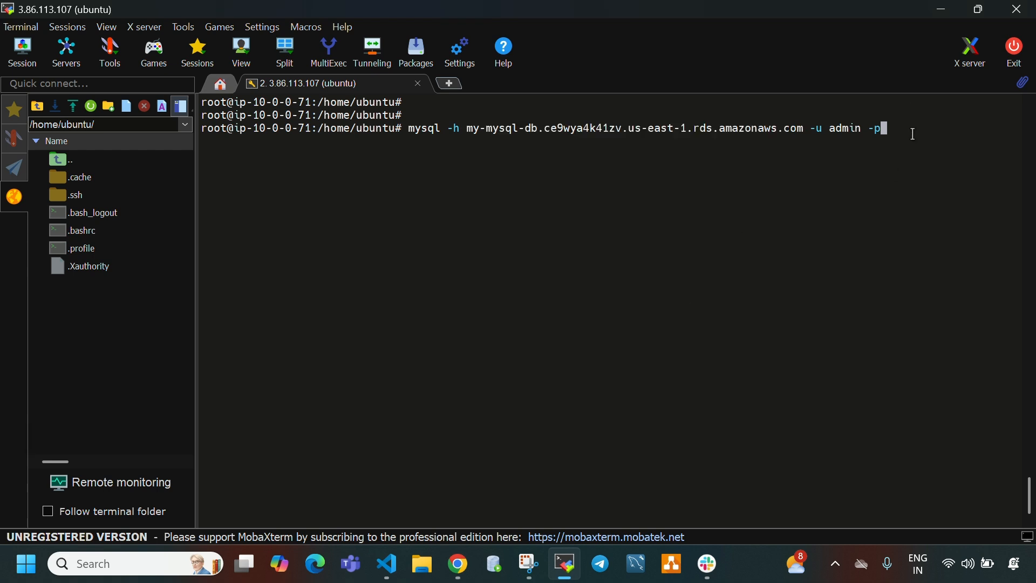
key(Return)
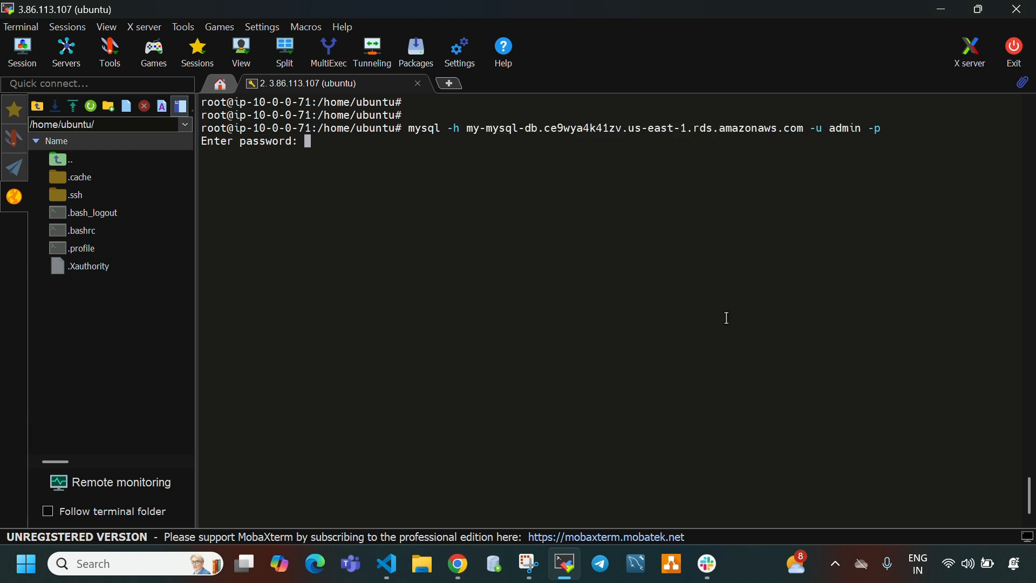
click(400, 567)
double_click(199, 68)
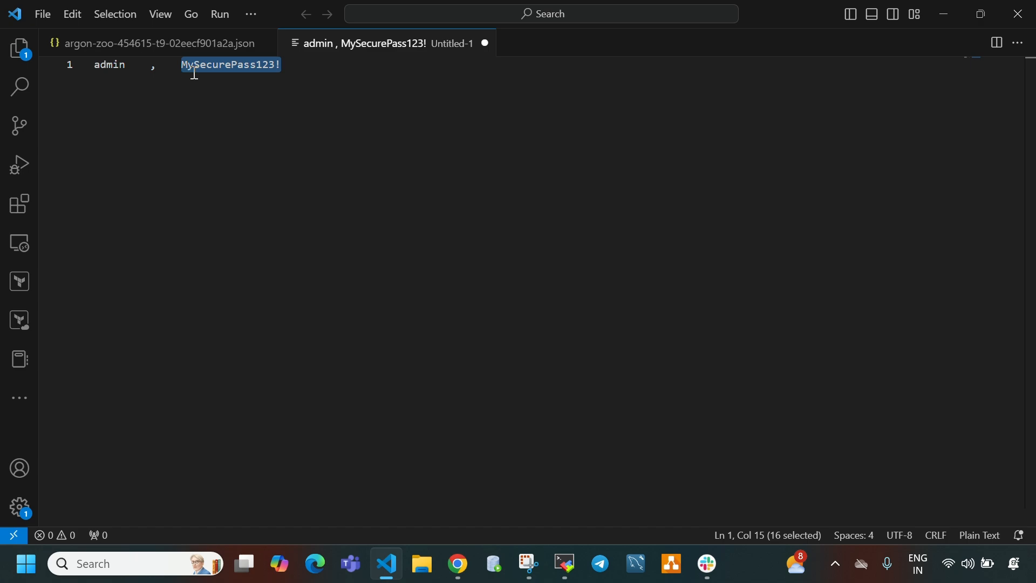
- Switch to MobaXterm and paste the database password at the mysql password prompt to log in to my-mysql-db
click(457, 565)
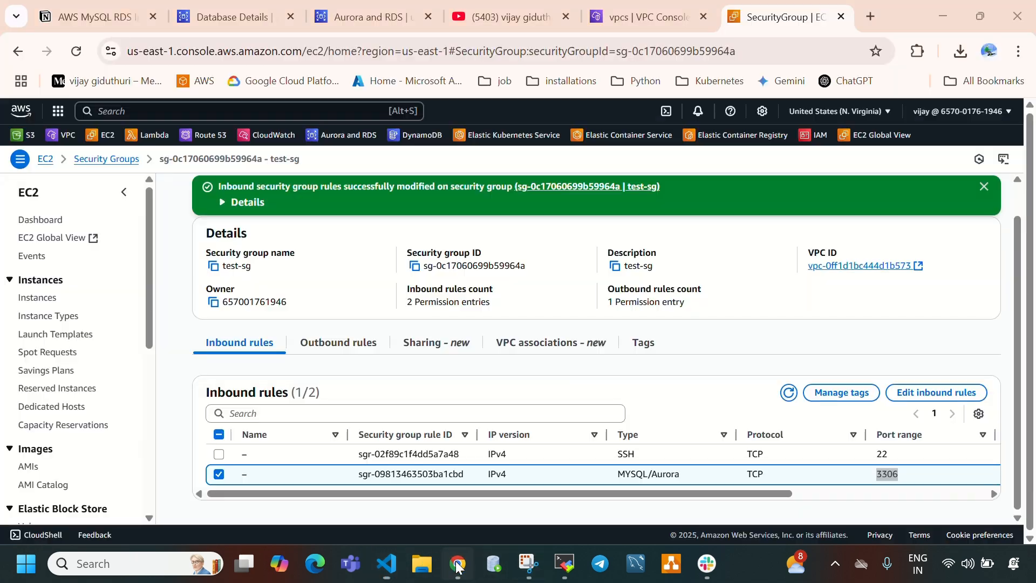
click(565, 563)
right_click(537, 375)
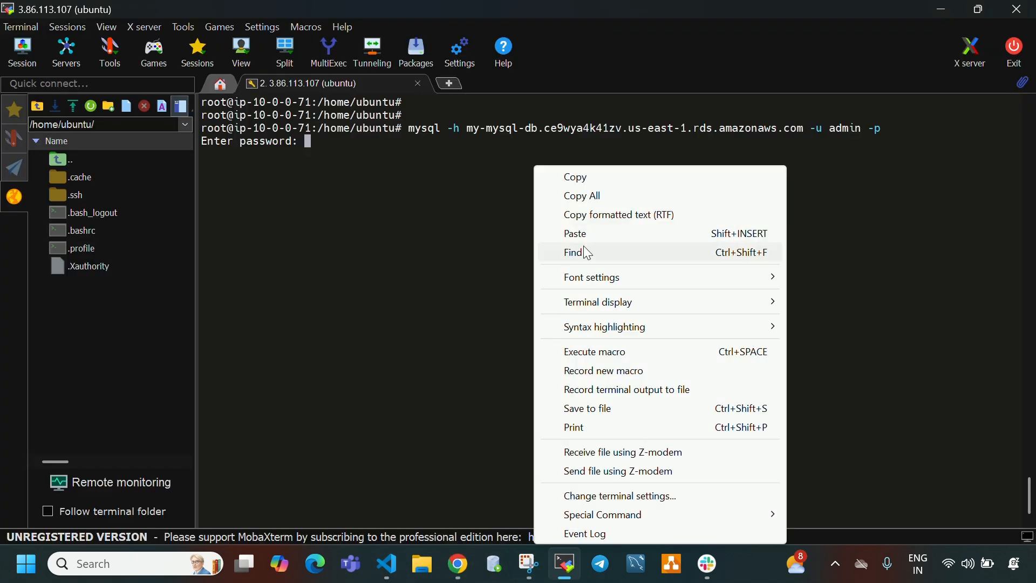
click(587, 233)
key(Return)
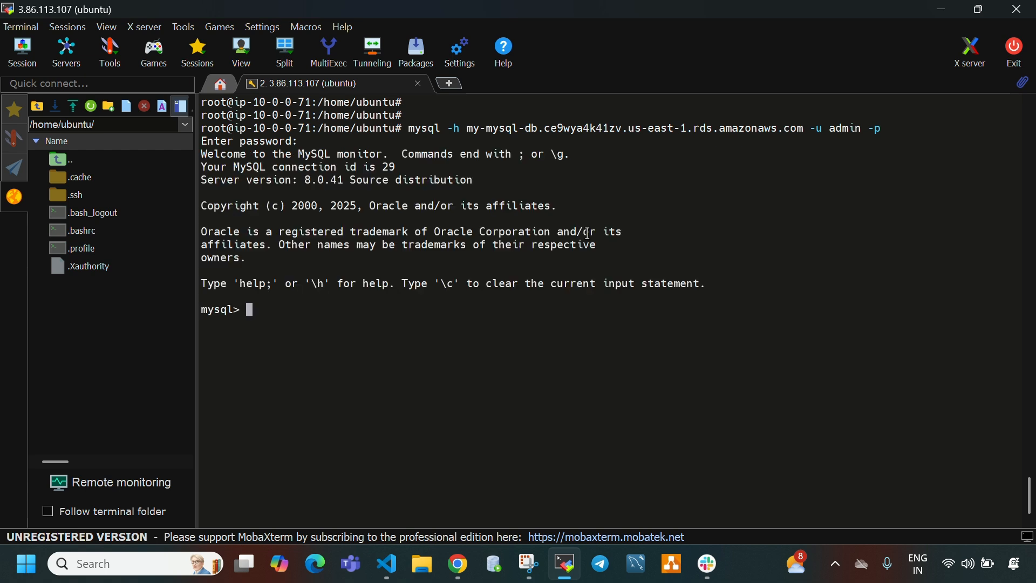
key(Return)
key(Return)
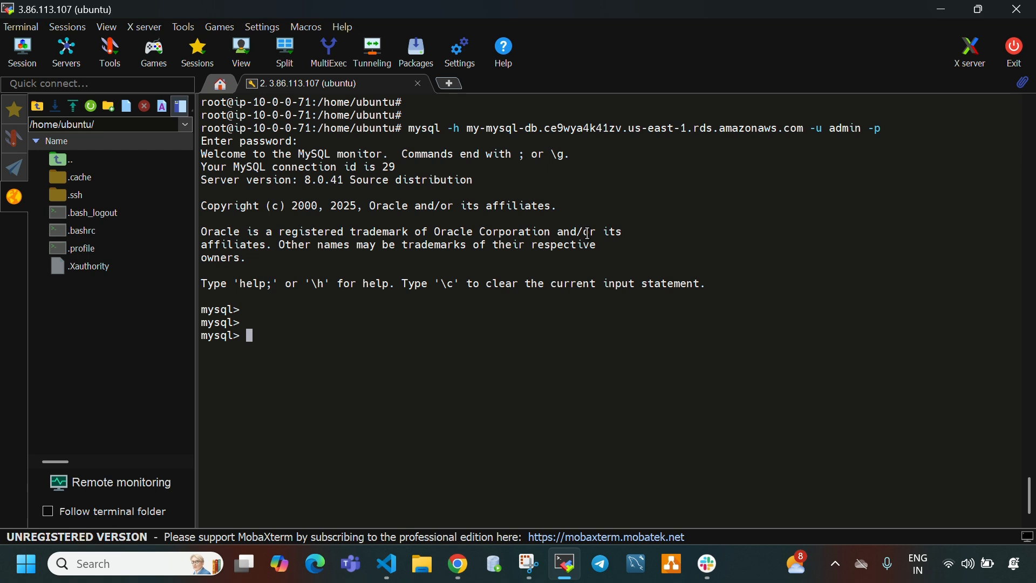
- List the databases on the MySQL server by running show databases;
text(show databases)
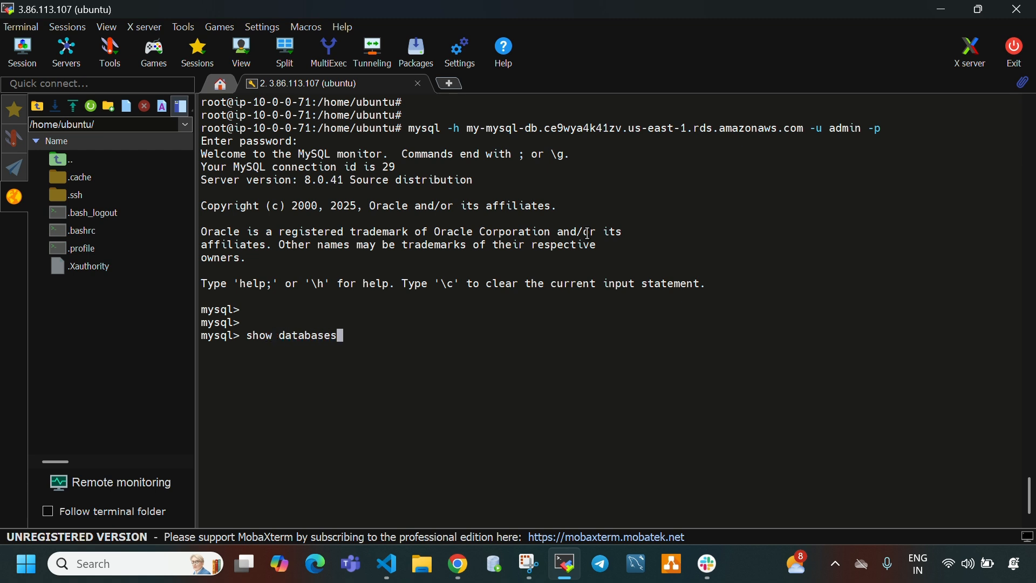
key(Home)
text(;)
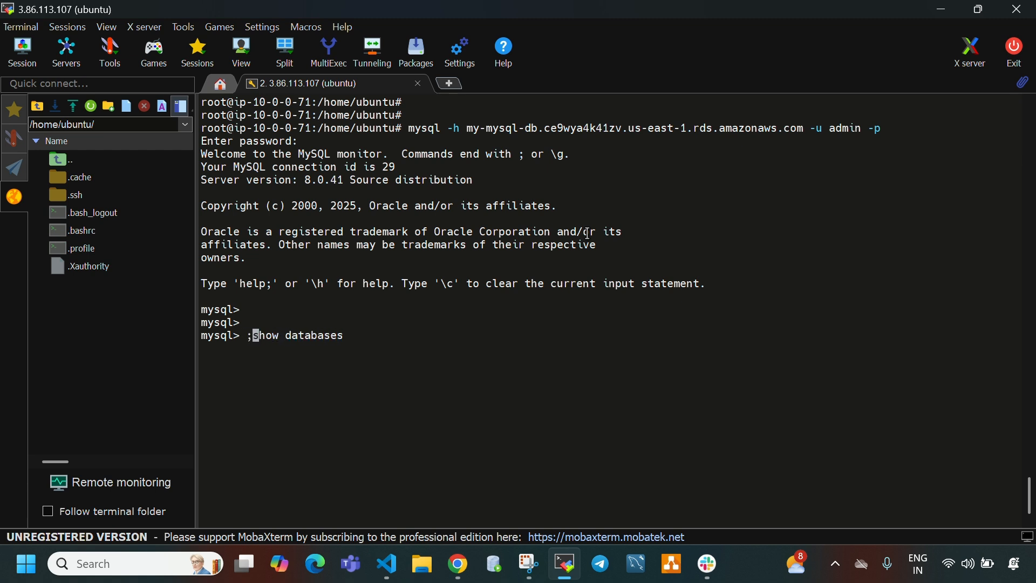
key(BackSpace)
key(Right)
key(Right)
key(Right)
key(Right)
key(Right)
key(Right)
key(Right)
key(Right)
key(Right)
key(Right)
key(Right)
key(Right)
key(Right)
key(Right)
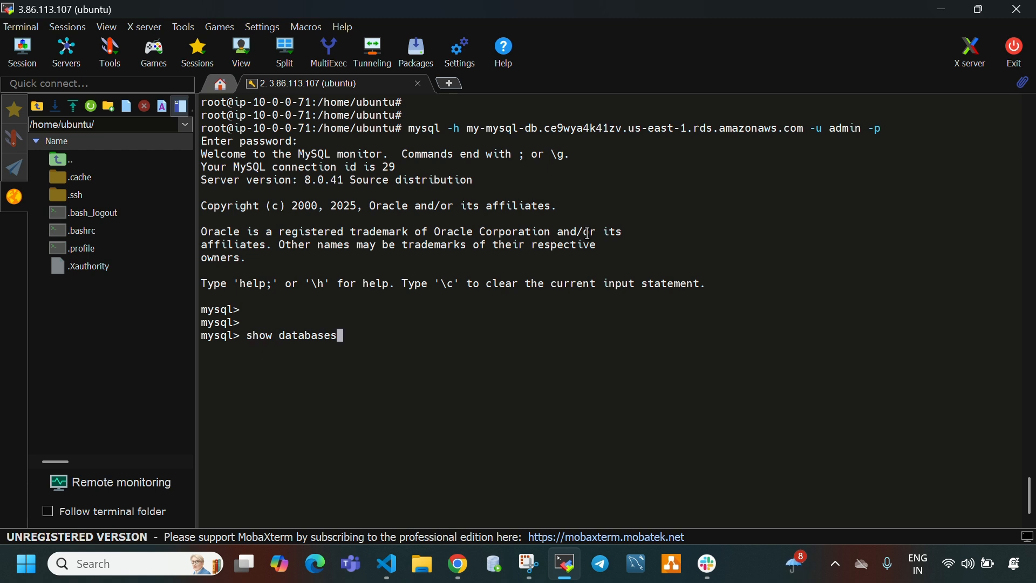
text(;)
key(Return)
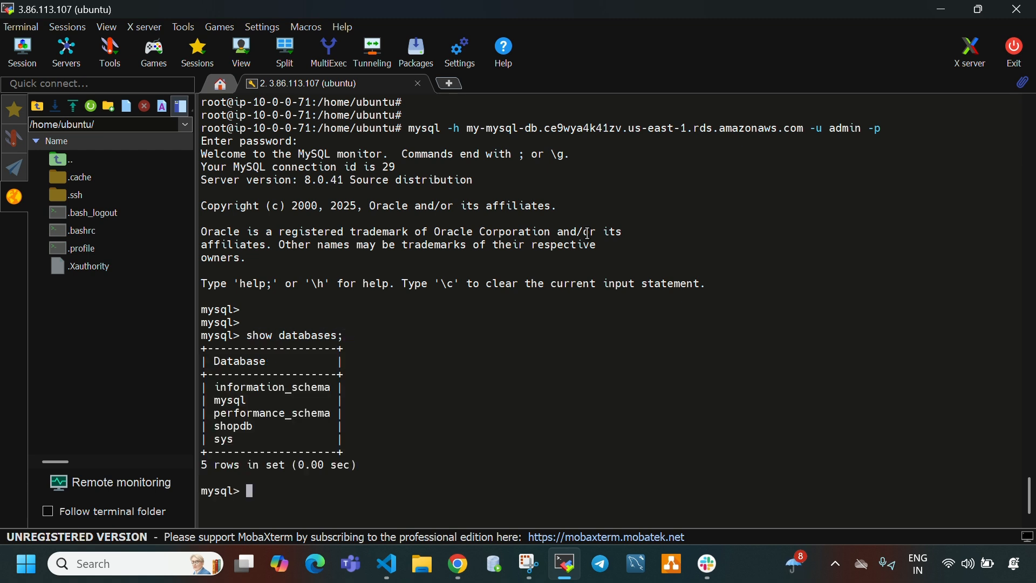
- Switch to the shopdb database by running use shopdb;
double_click(222, 426)
click(486, 438)
text(use shop)
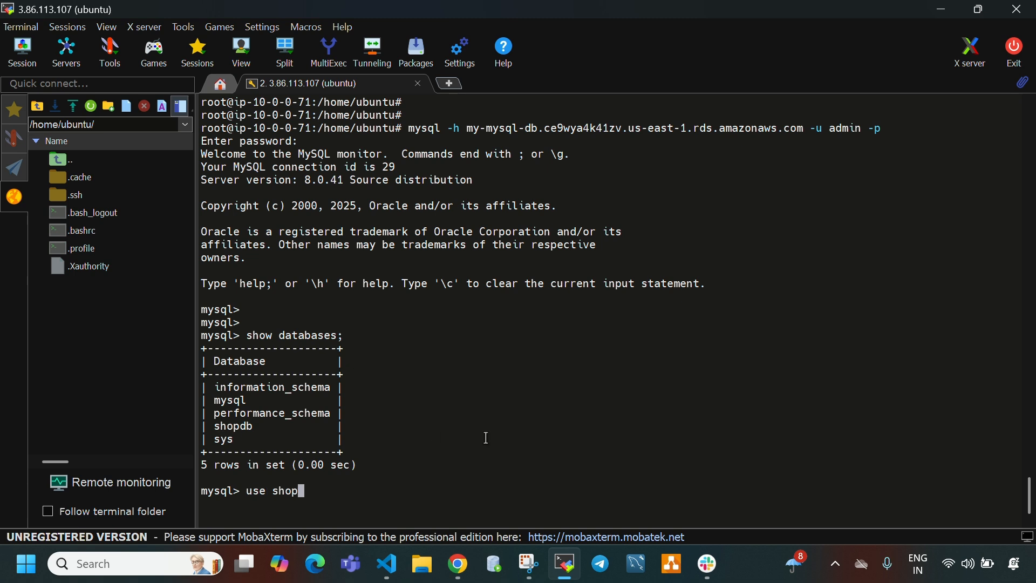
text(db;)
key(Return)
key(Return)
key(Return)
key(Return)
key(Return)
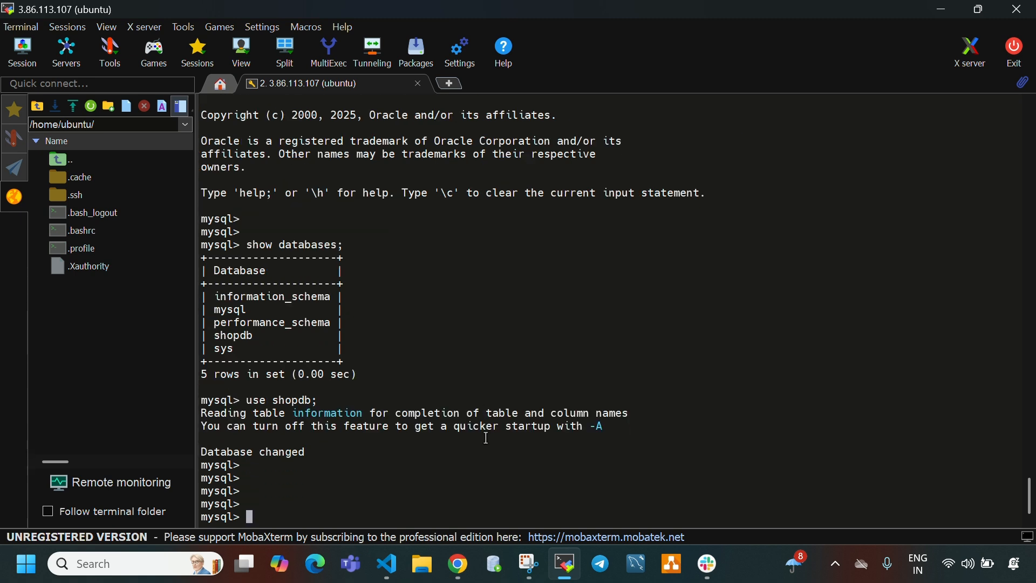
- Run show tables; to list shopdb's tables and examine the table names returned
text(sele)
key(BackSpace)
key(BackSpace)
key(BackSpace)
key(BackSpace)
text(sho)
text(e)
key(BackSpace)
key(BackSpace)
text(w tables;)
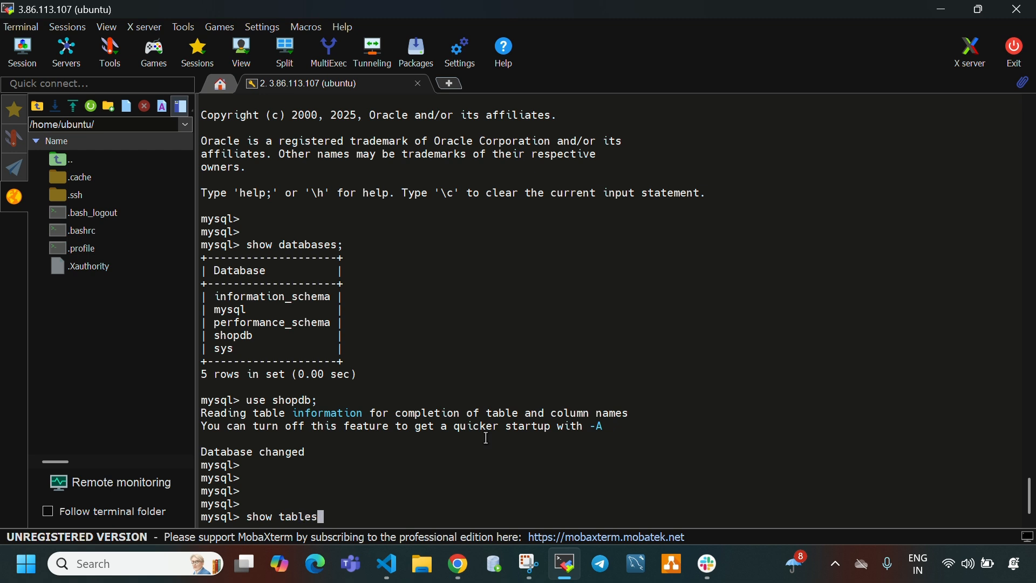
key(Return)
drag(211, 451, 285, 478)
click(429, 485)
- Query all rows of the customers table with select * from customers;
text(se)
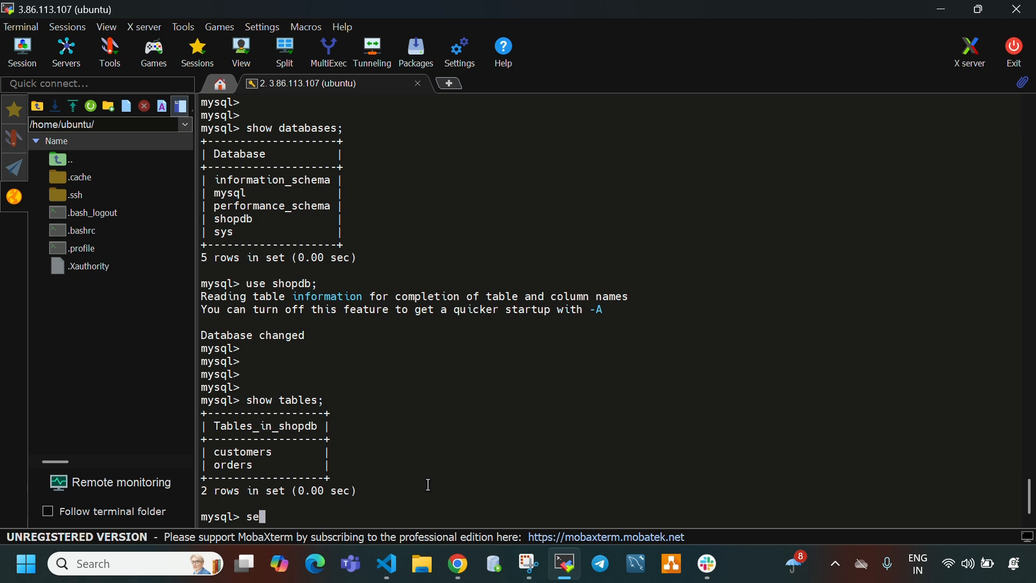
text(lect * from customers;)
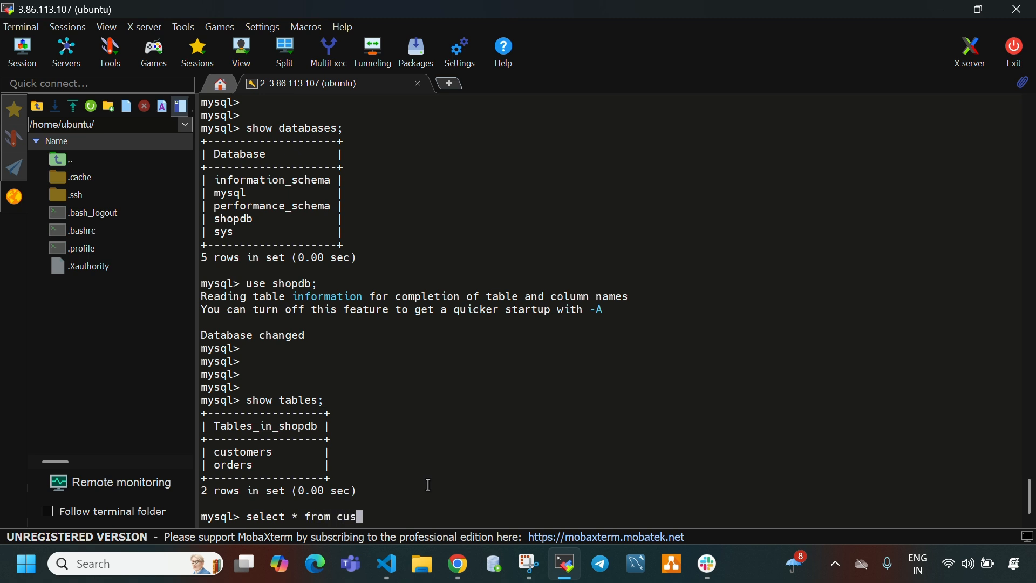
key(Return)
key(Return)
key(Return)
key(Return)
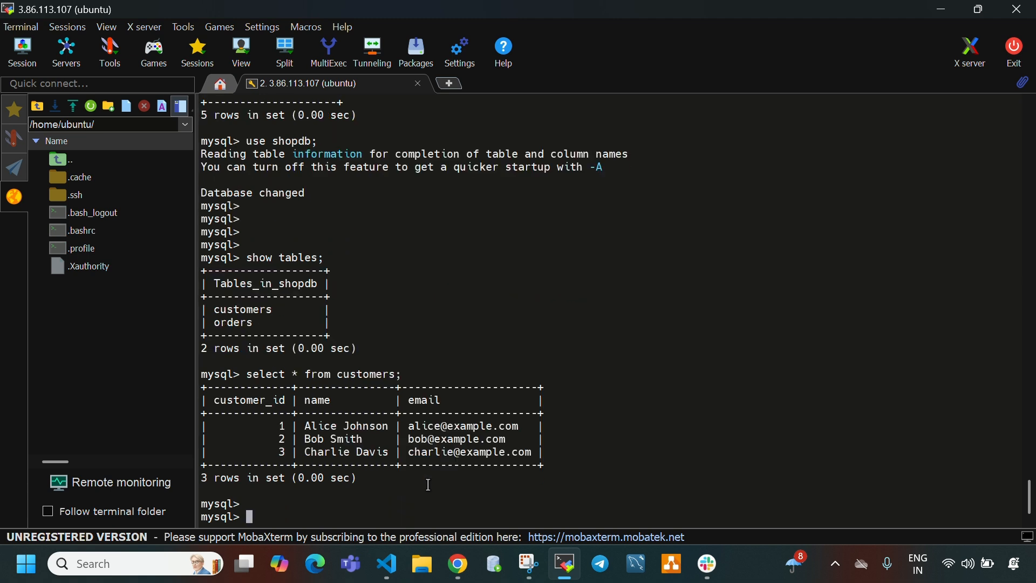
- Recall the customers query, change it to select * from orders; and run it, then review both result sets
key(Up)
key(Left)
key(Left)
key(Right)
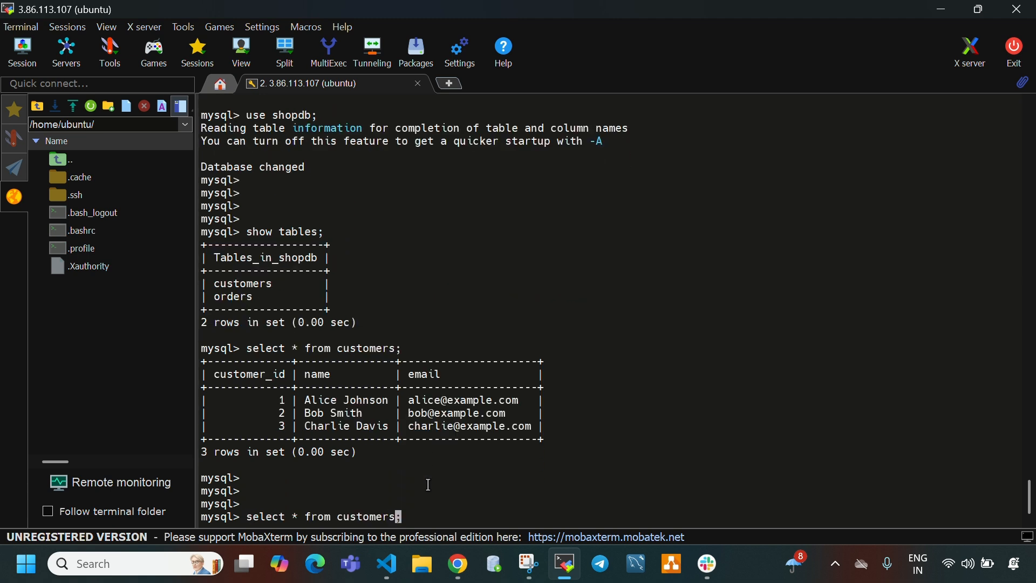
key(BackSpace)
key(BackSpace)
key(BackSpace)
key(BackSpace)
key(BackSpace)
key(BackSpace)
key(BackSpace)
key(BackSpace)
key(BackSpace)
text(orders)
key(Return)
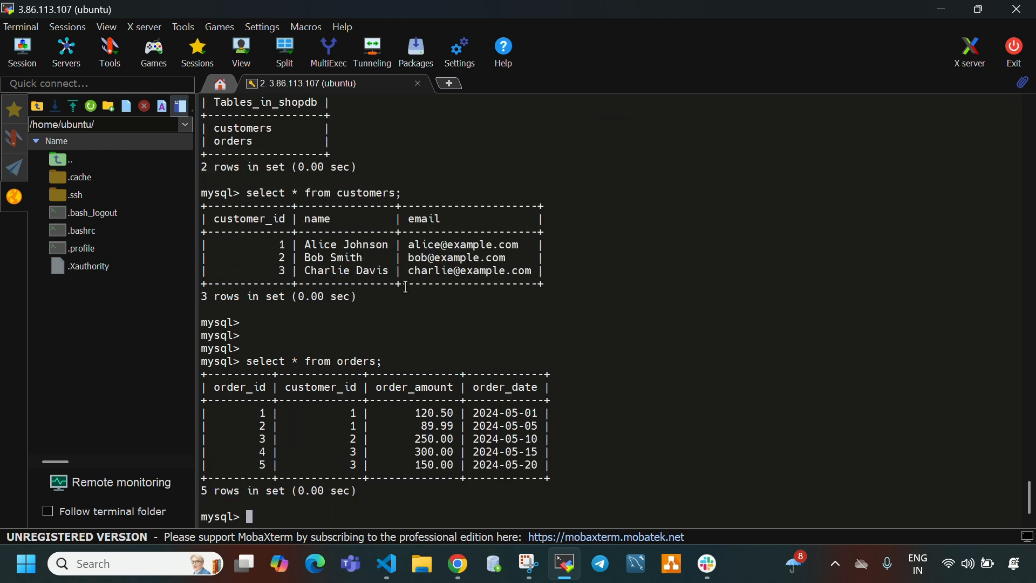
drag(210, 193, 564, 488)
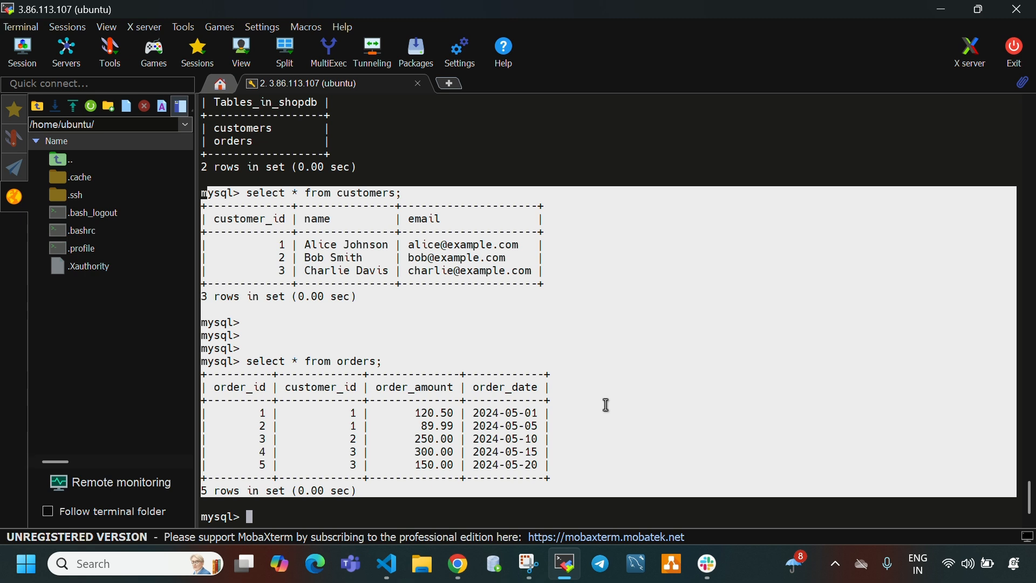
click(611, 402)
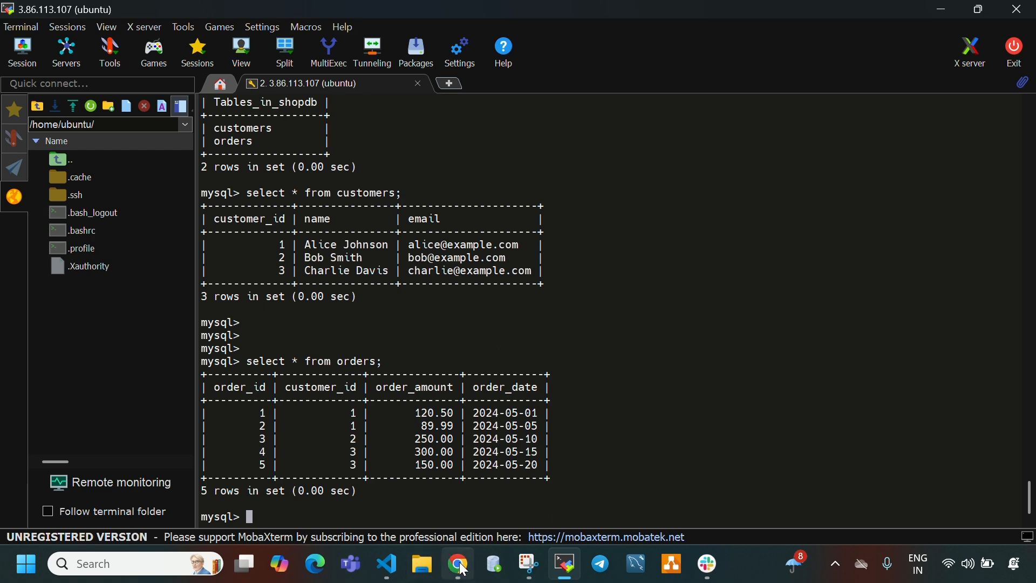
- Switch to Chrome, reload the my-mysql-db page in RDS, reopen it from the database list and refresh its details
mouse_move(463, 569)
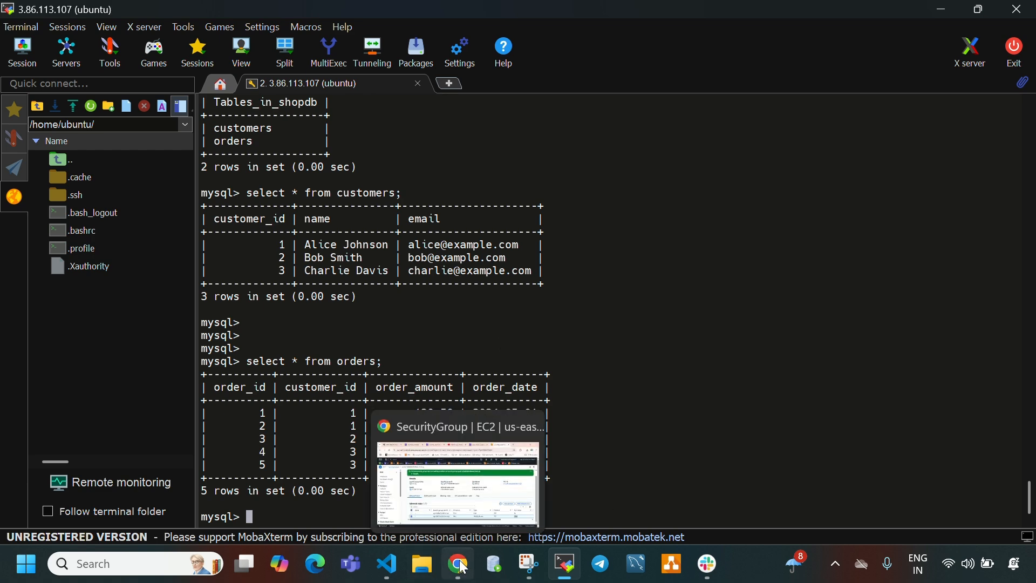
click(460, 565)
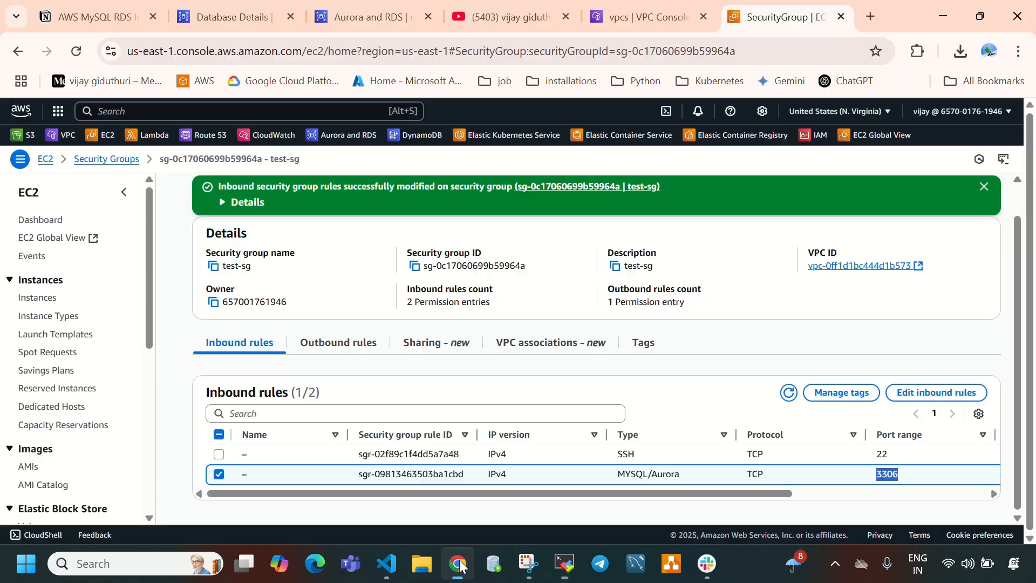
click(218, 6)
click(76, 50)
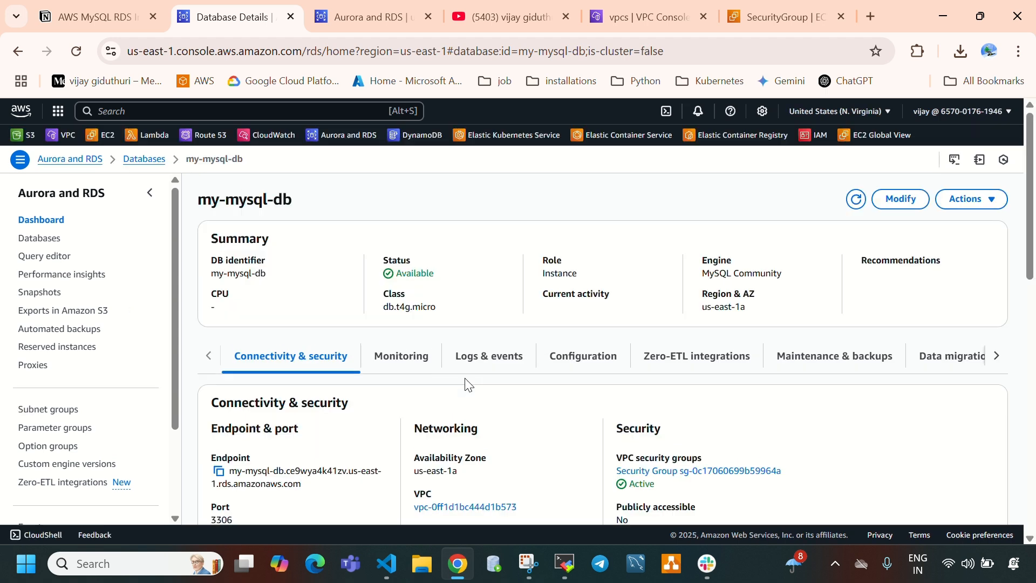
click(30, 238)
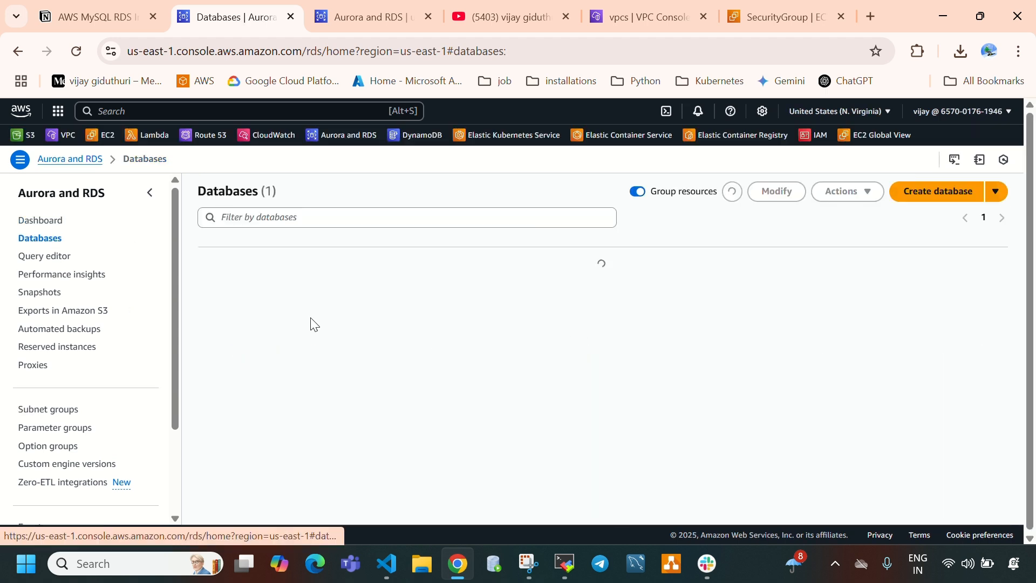
click(278, 276)
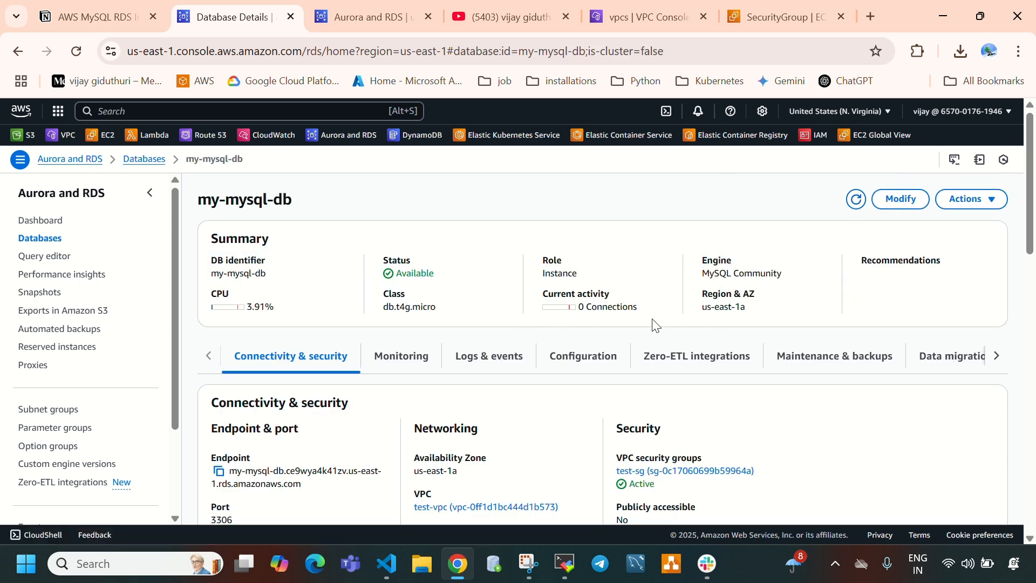
click(857, 201)
- Return to the RDS dashboard, reopen my-mysql-db from the database list and examine the connection count under Current activity
click(37, 222)
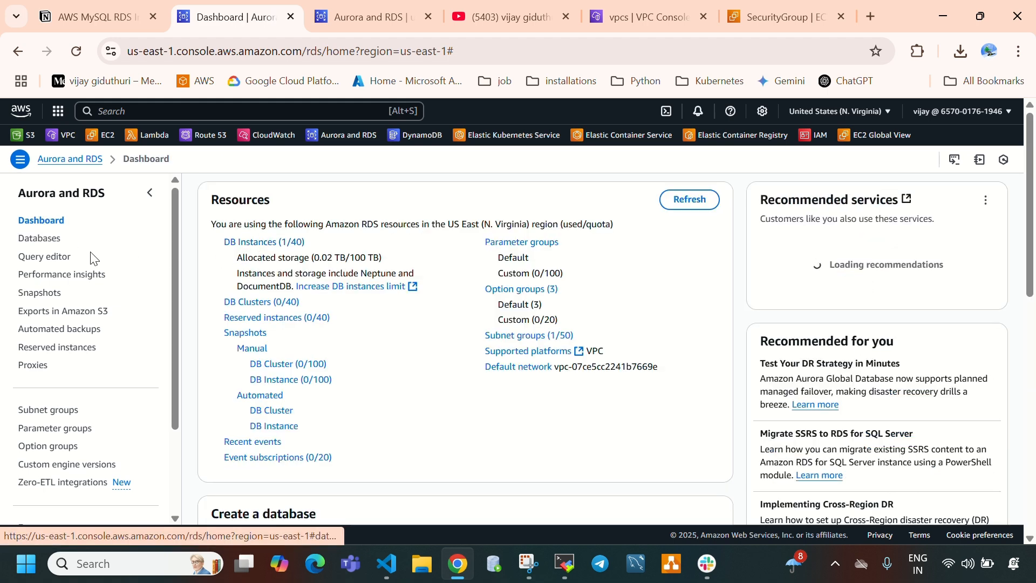
click(23, 240)
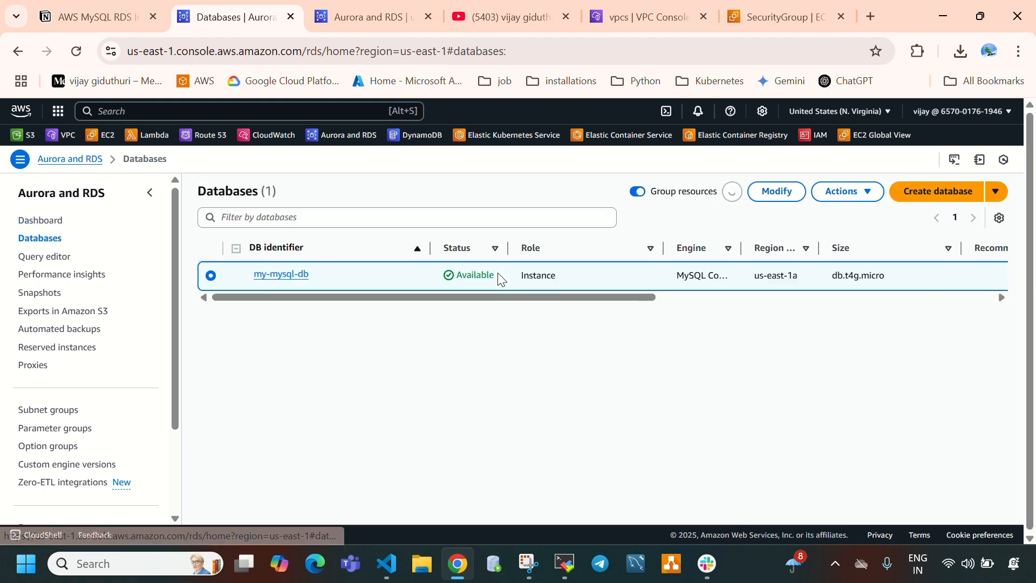
click(262, 275)
drag(578, 310, 648, 314)
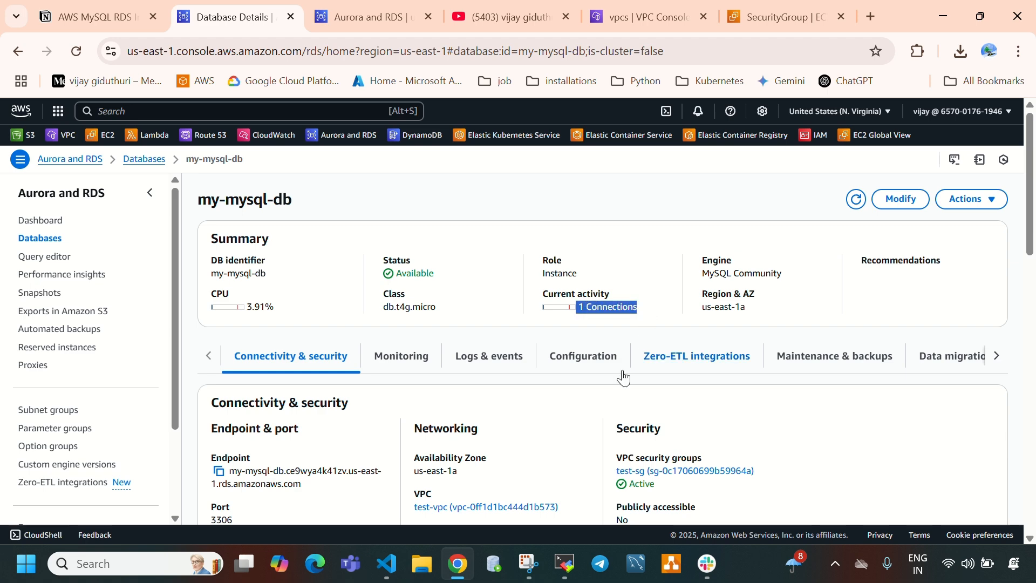
- Compare the open mysql session in MobaXterm with the Current activity connection count of my-mysql-db in Chrome
click(565, 564)
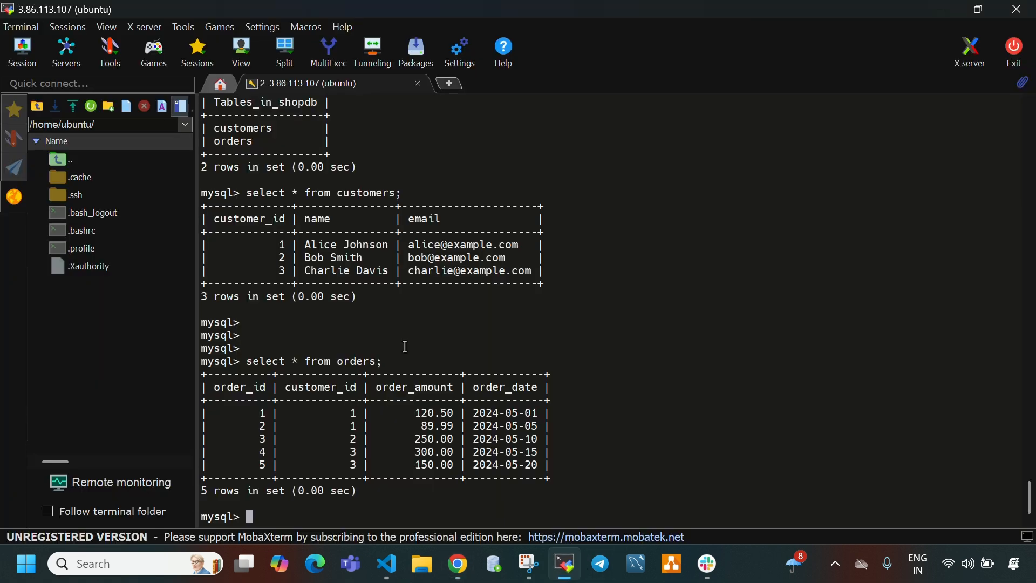
click(578, 563)
click(637, 320)
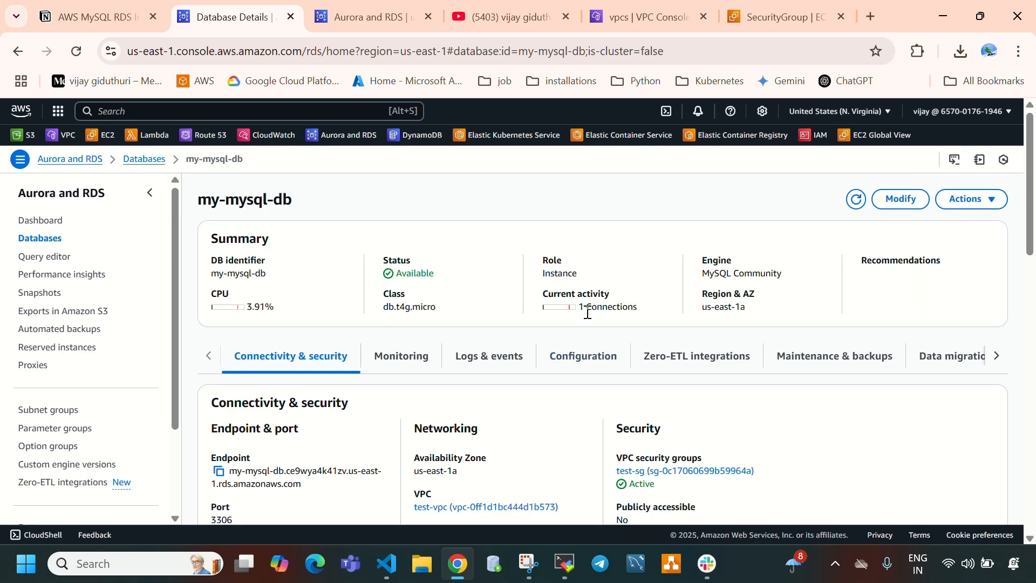
drag(579, 310, 646, 317)
- Terminate the db-jump-server EC2 instance and refresh the instance list to check its state
click(786, 16)
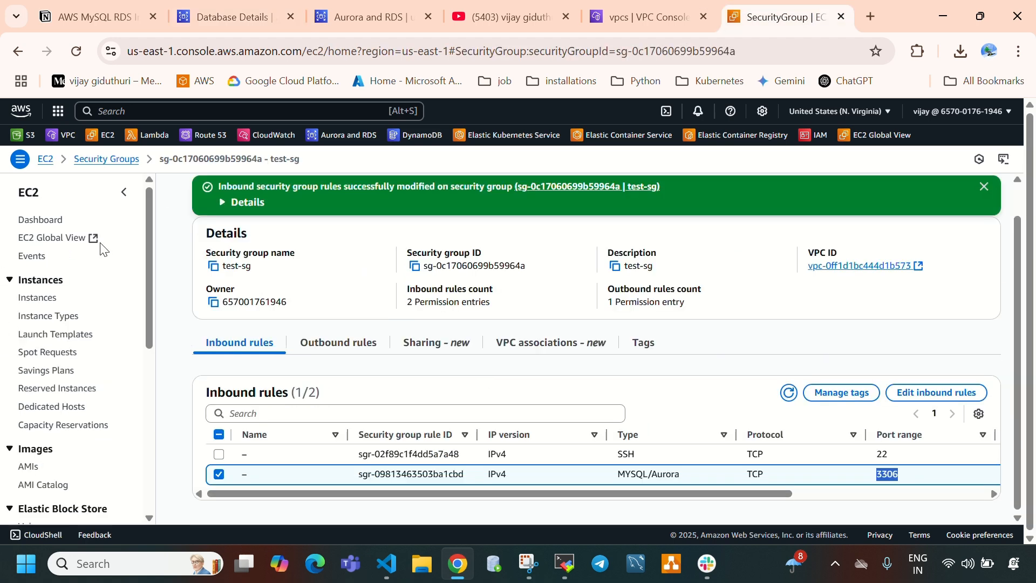
click(37, 297)
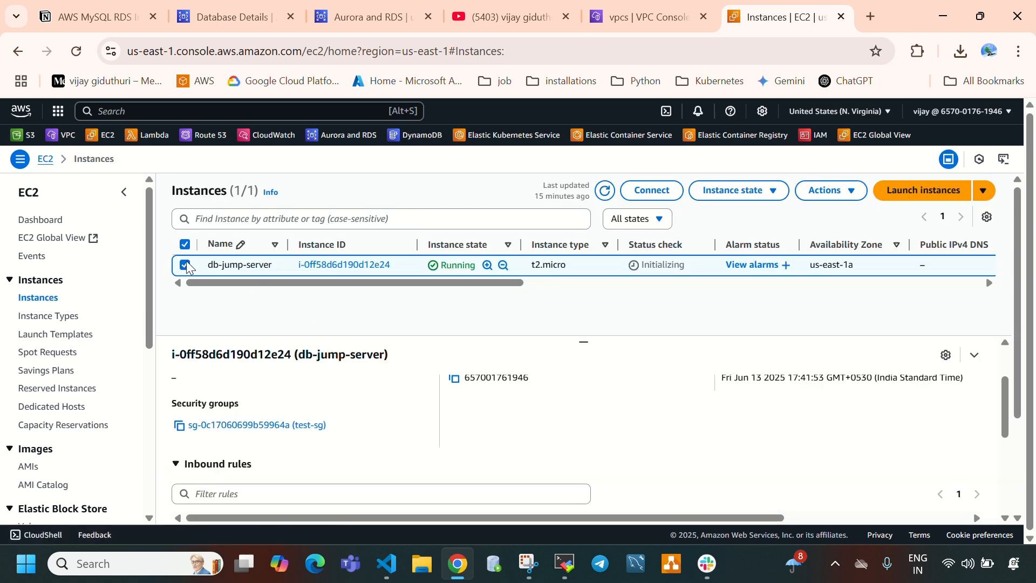
click(735, 191)
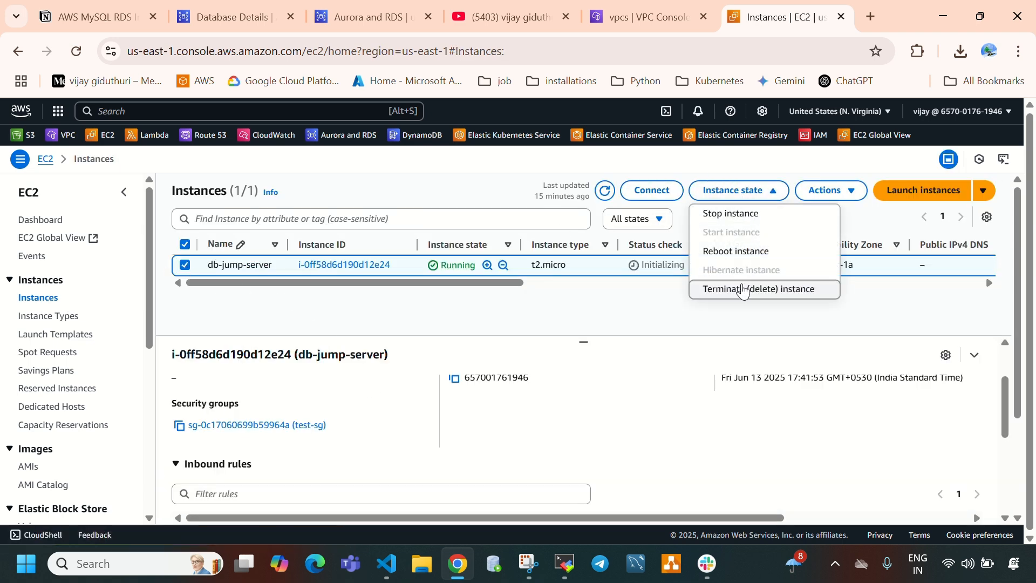
click(742, 289)
click(784, 445)
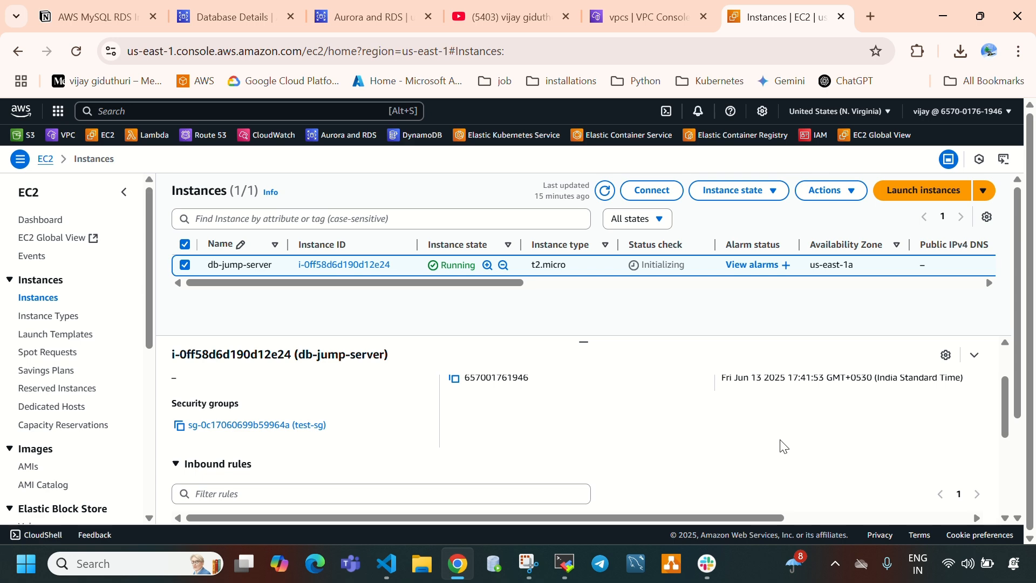
click(605, 227)
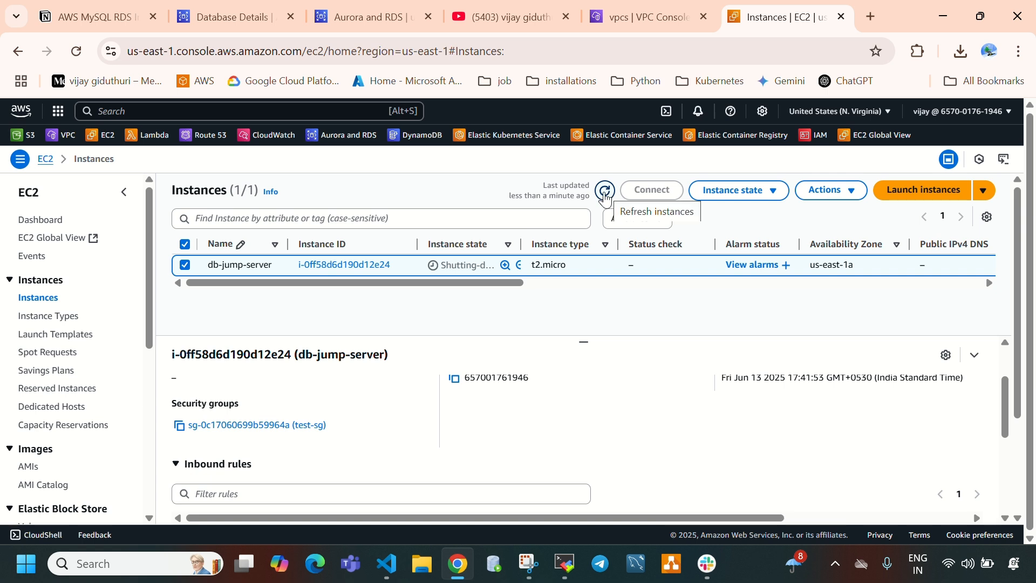
click(605, 193)
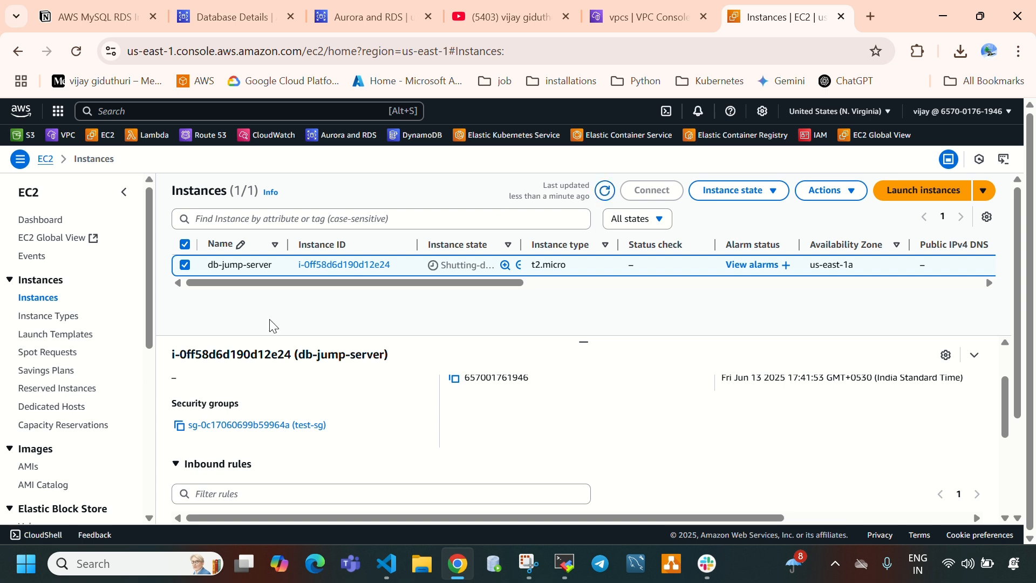
click(604, 192)
- Deselect the db-jump-server instance, select my-mysql-db in the RDS database list and open its deletion dialog
click(184, 265)
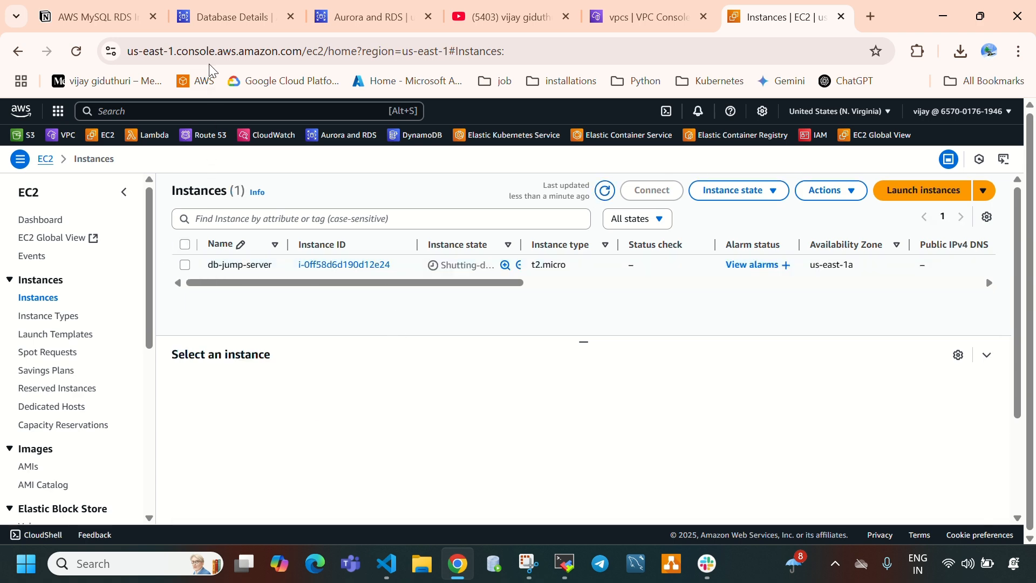
click(216, 17)
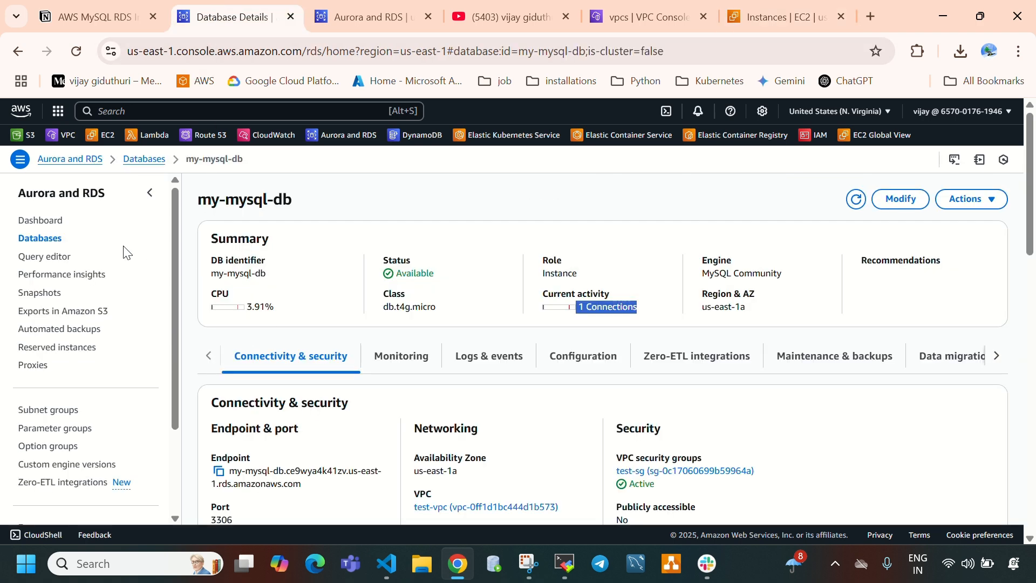
click(40, 238)
click(211, 276)
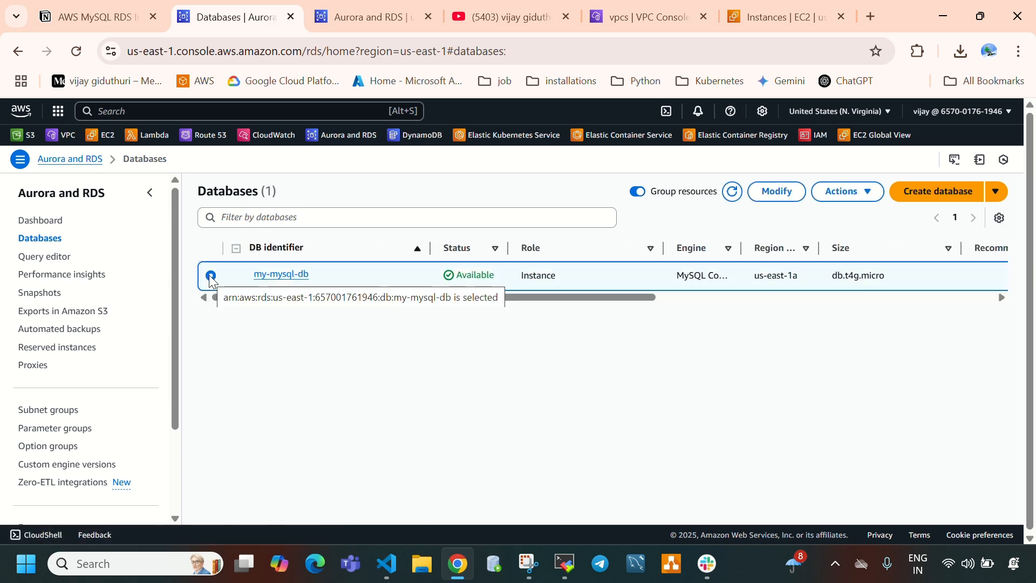
click(851, 200)
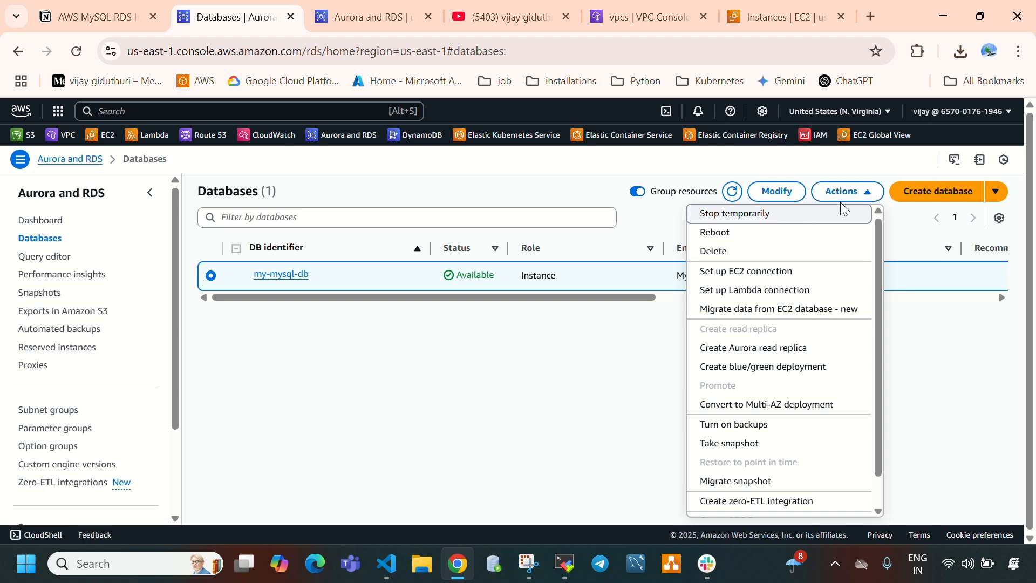
click(746, 255)
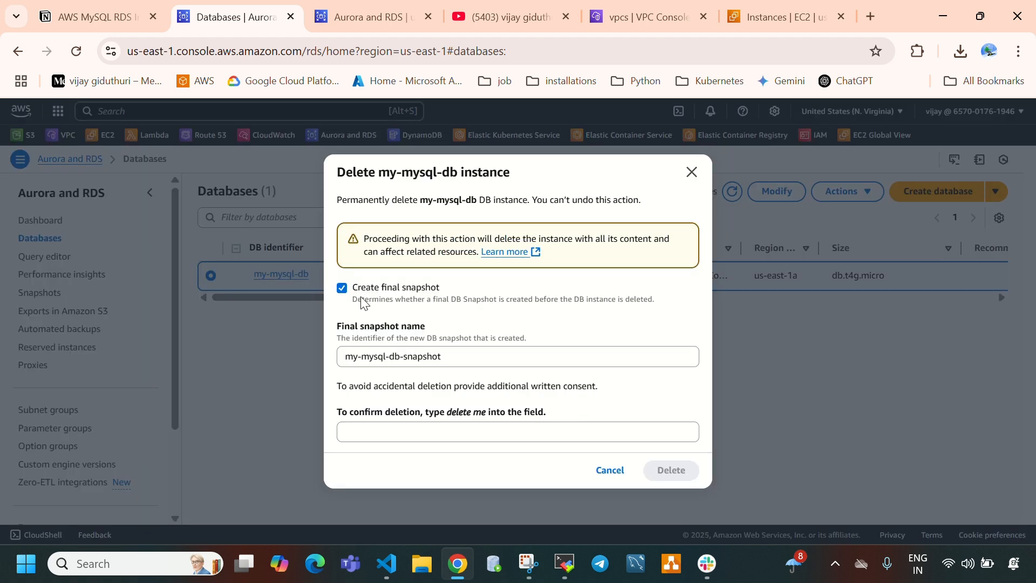
- Delete my-mysql-db without a final snapshot, acknowledging the loss of automated backups and confirming with "delete me"
drag(361, 290, 441, 289)
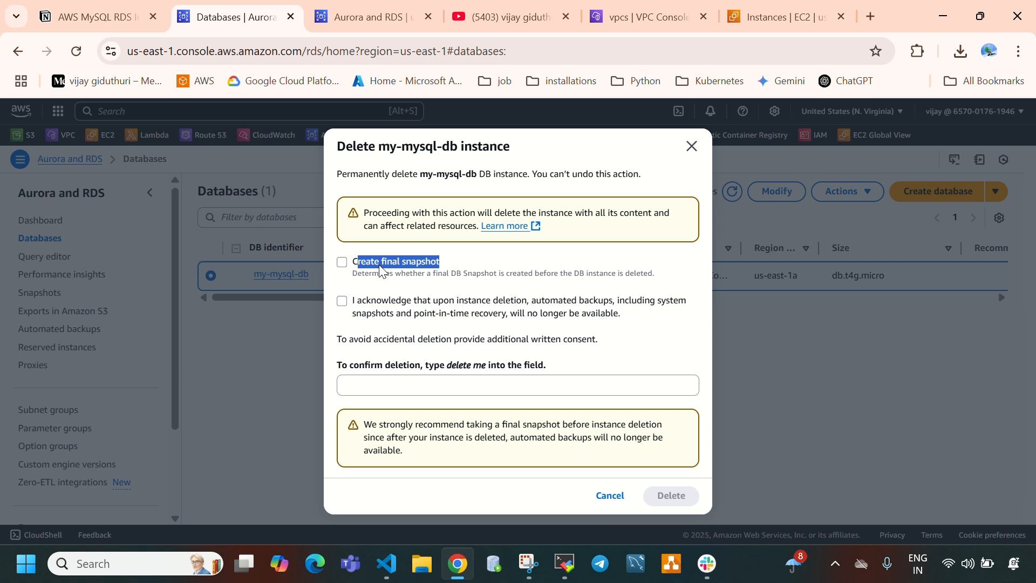
click(381, 269)
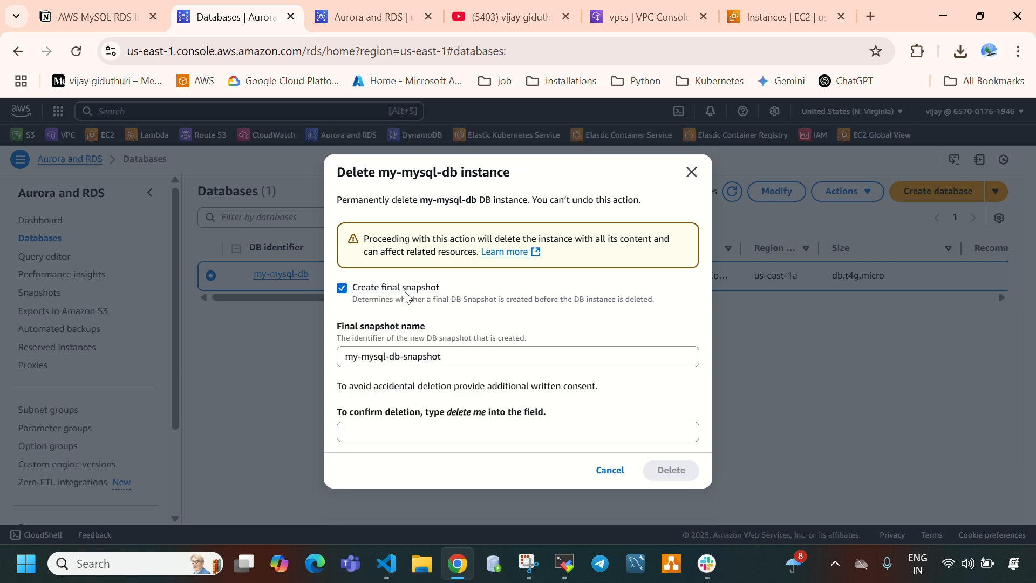
click(388, 430)
drag(449, 415, 486, 417)
click(447, 433)
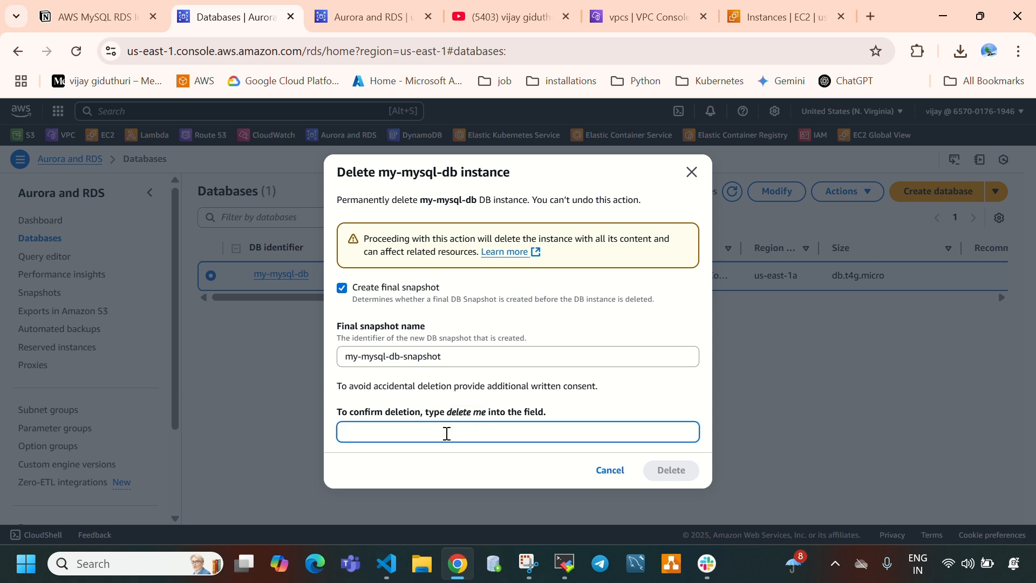
text(delete me)
click(342, 288)
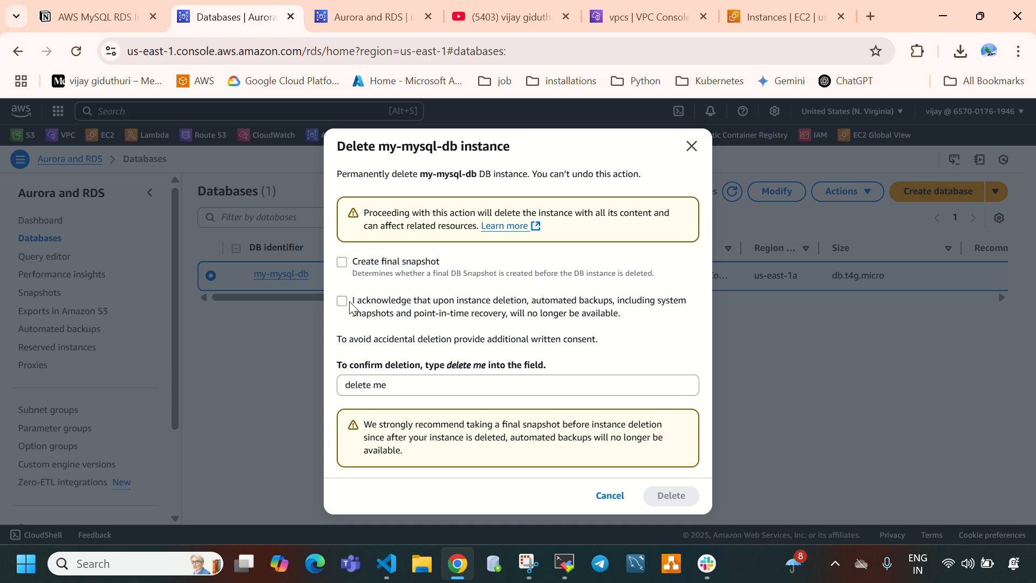
click(342, 301)
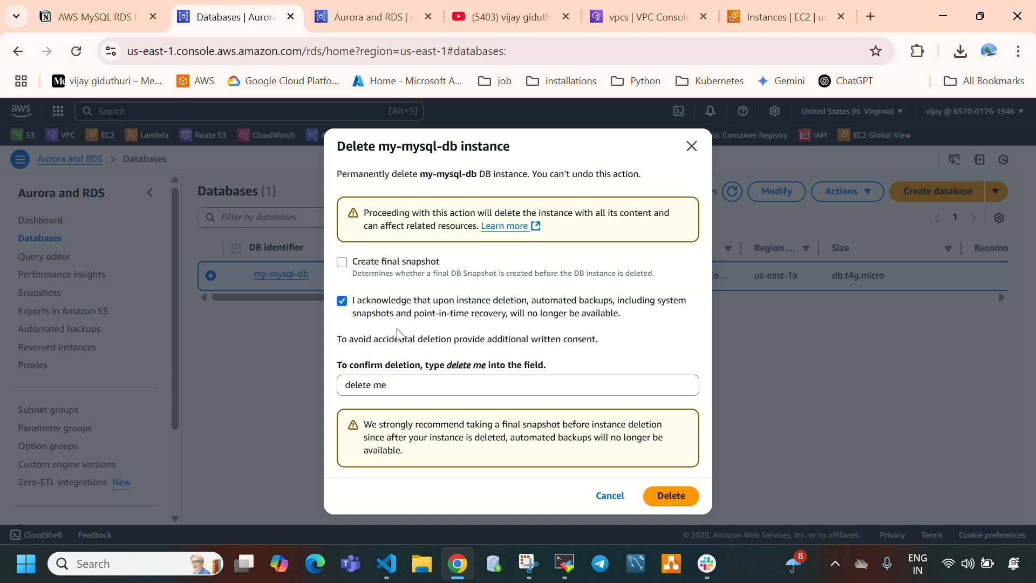
click(675, 496)
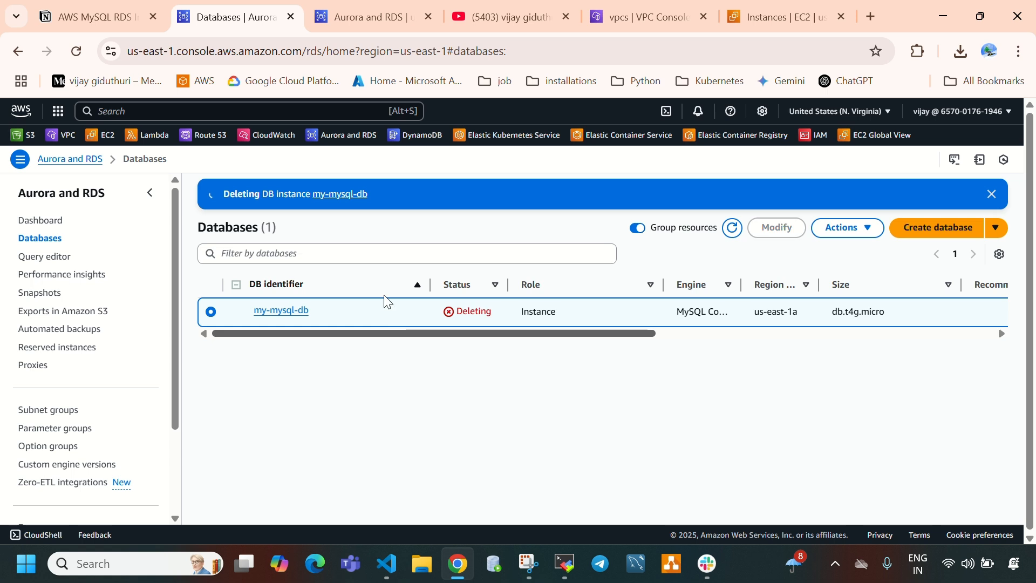
- Refresh the RDS database list and the EC2 instance list to check the status of my-mysql-db and db-jump-server, then return to RDS
click(736, 229)
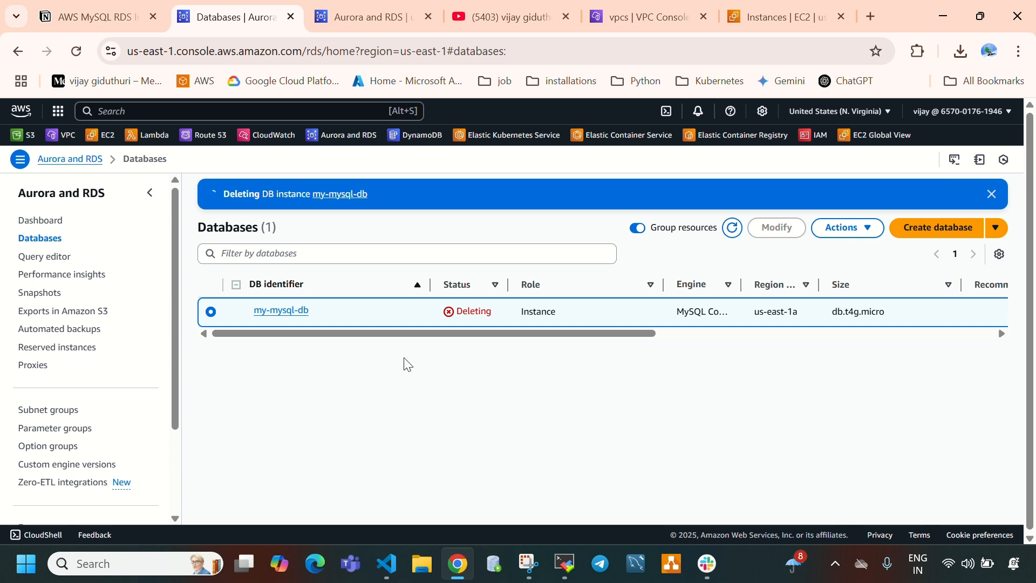
click(740, 18)
click(606, 195)
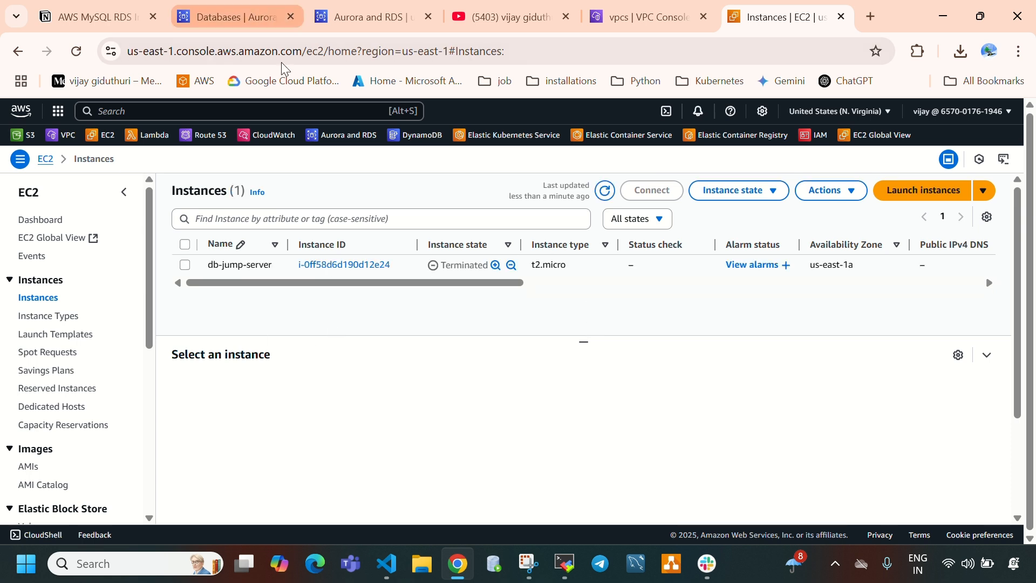
click(237, 17)
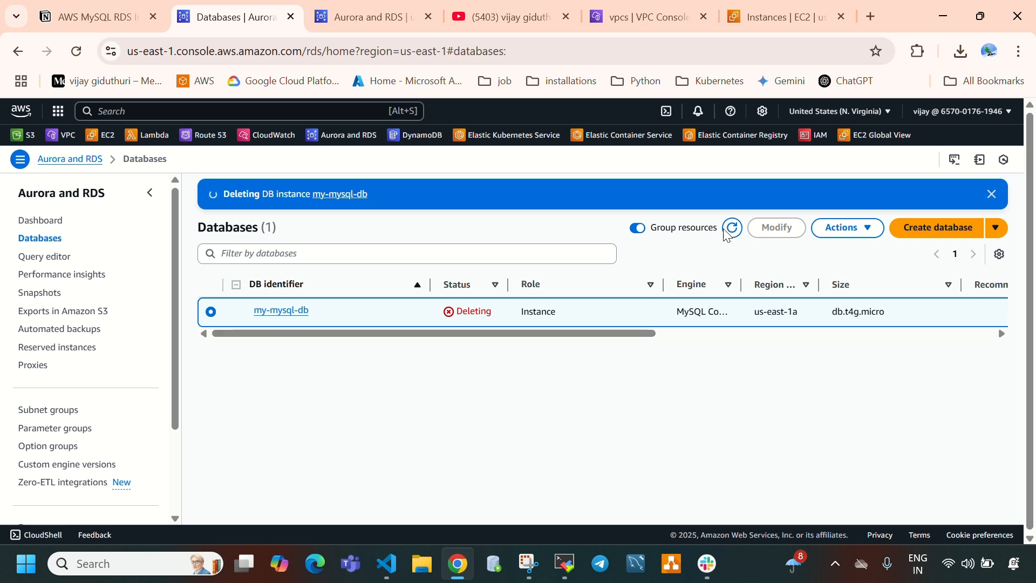